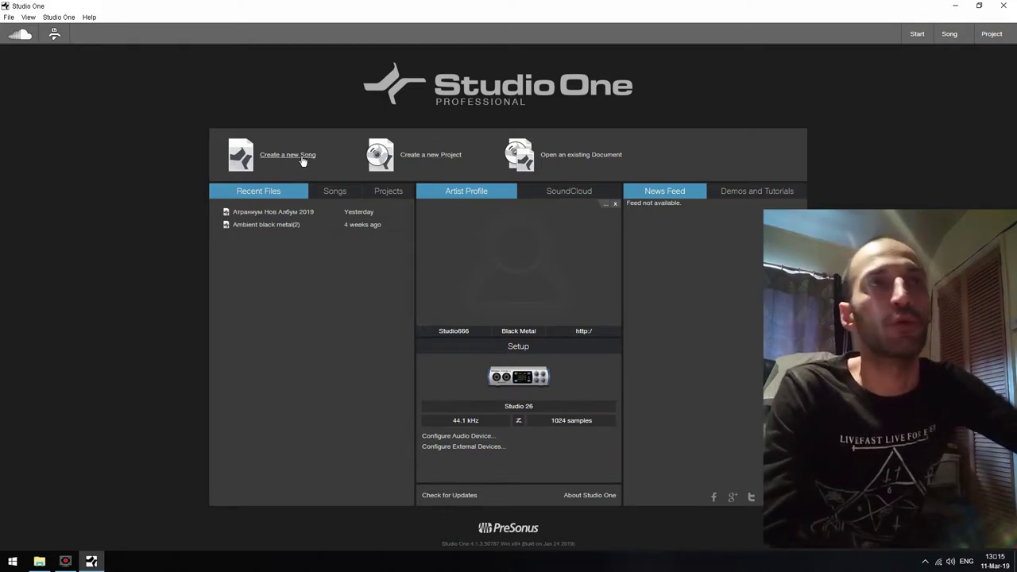
- Create a new empty song titled "Блек Метъл Туториал" and hide the browser
click(302, 159)
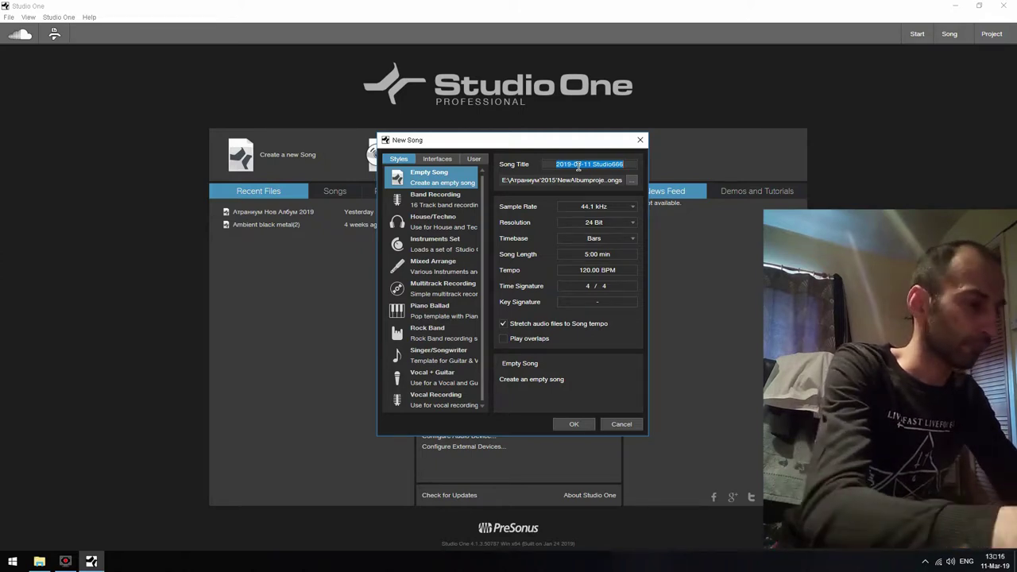
key(alt+shift)
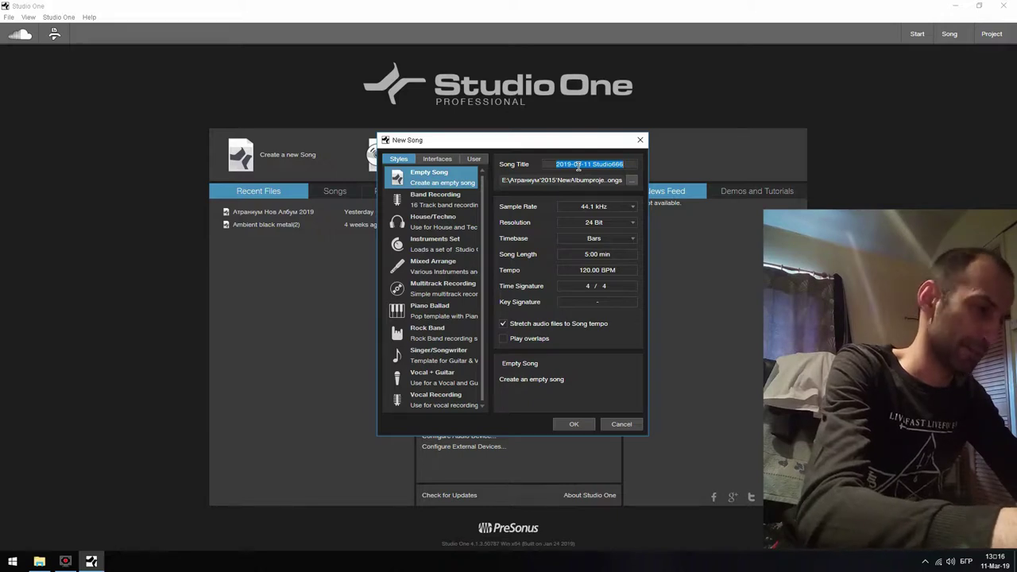
text(Бле)
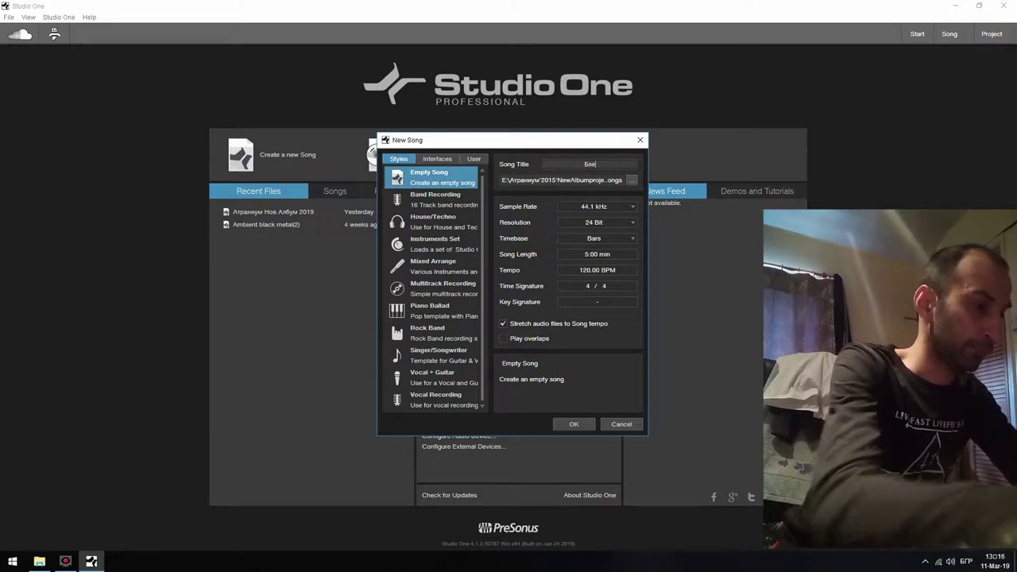
text(к)
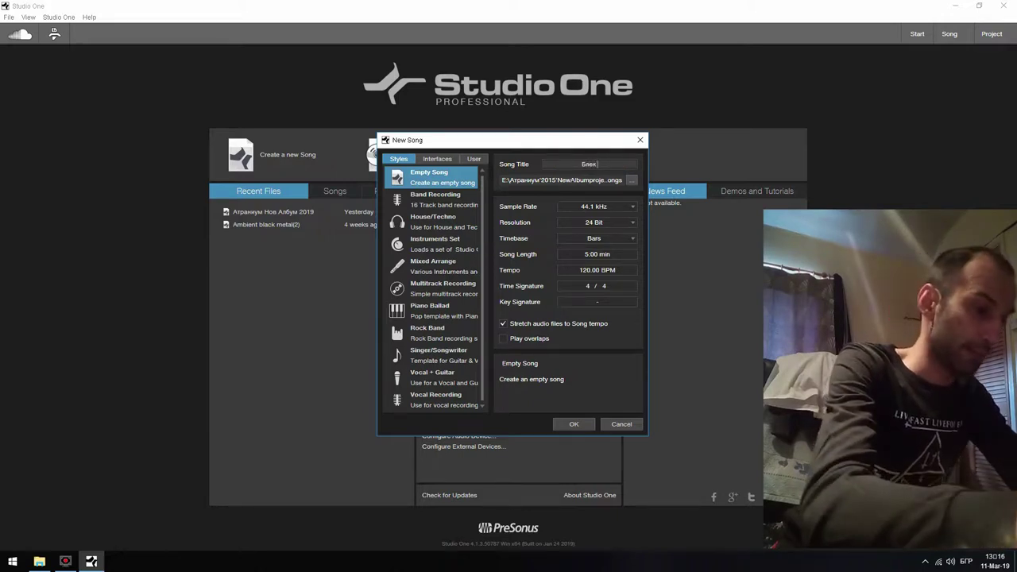
text( Метъл)
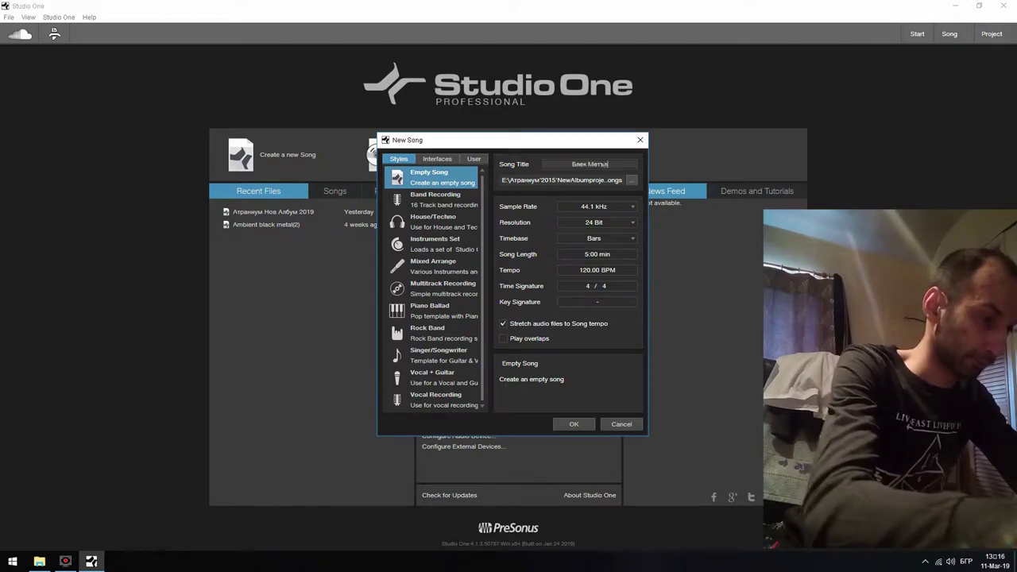
text( тут)
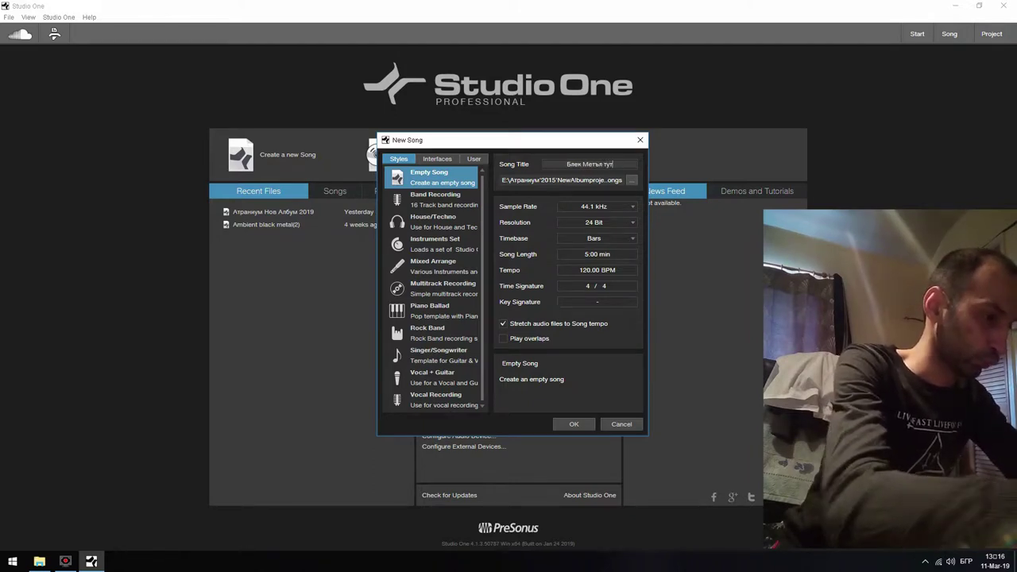
text(ориал)
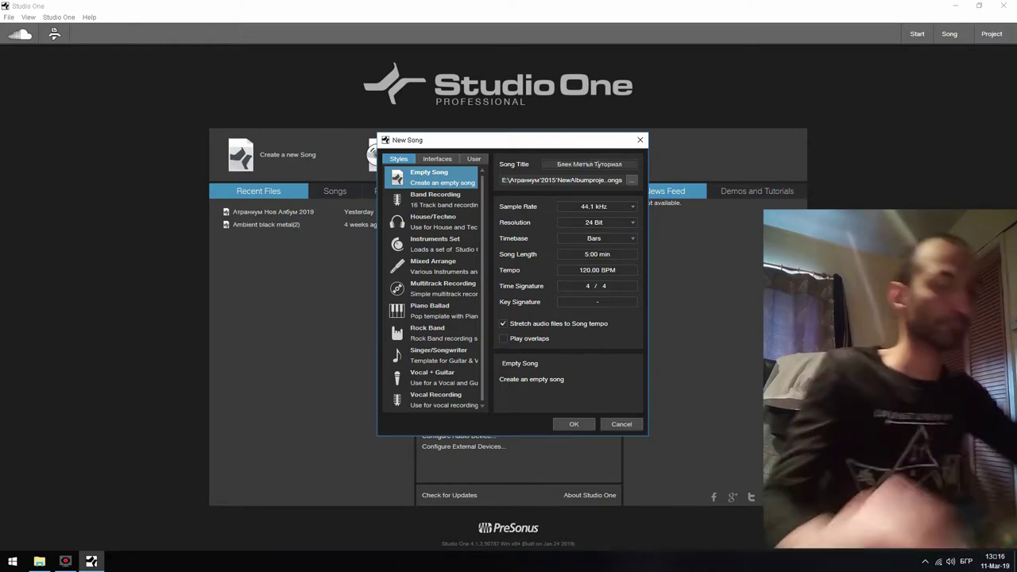
click(580, 424)
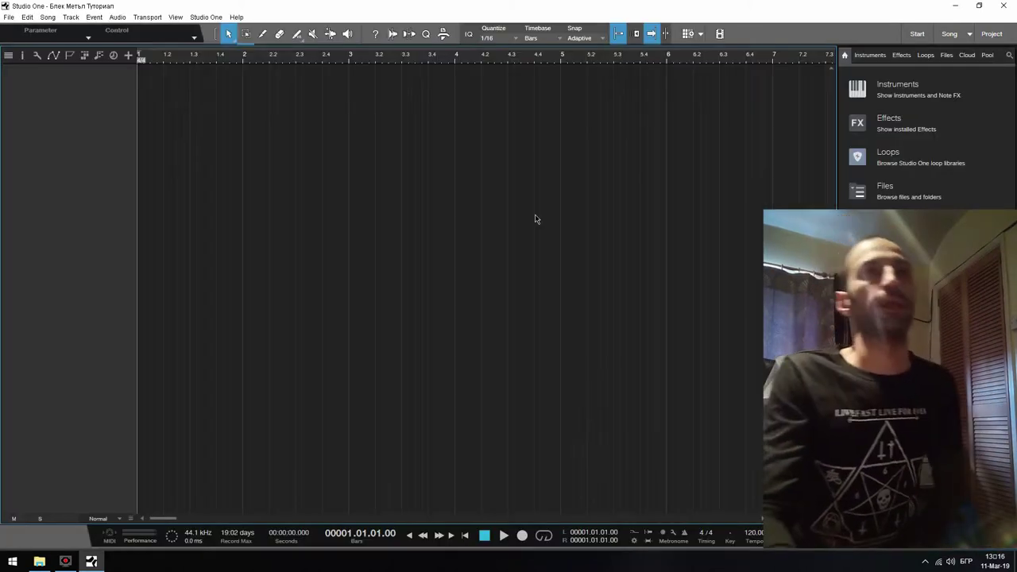
key(F5)
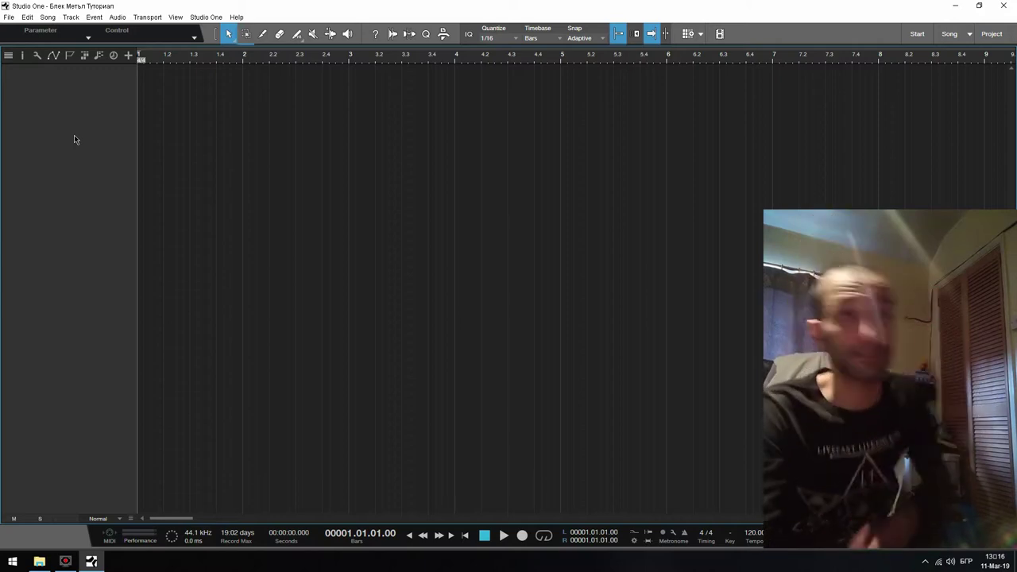
- Add two mono audio tracks named "Китара Ляв" to the empty song
double_click(65, 95)
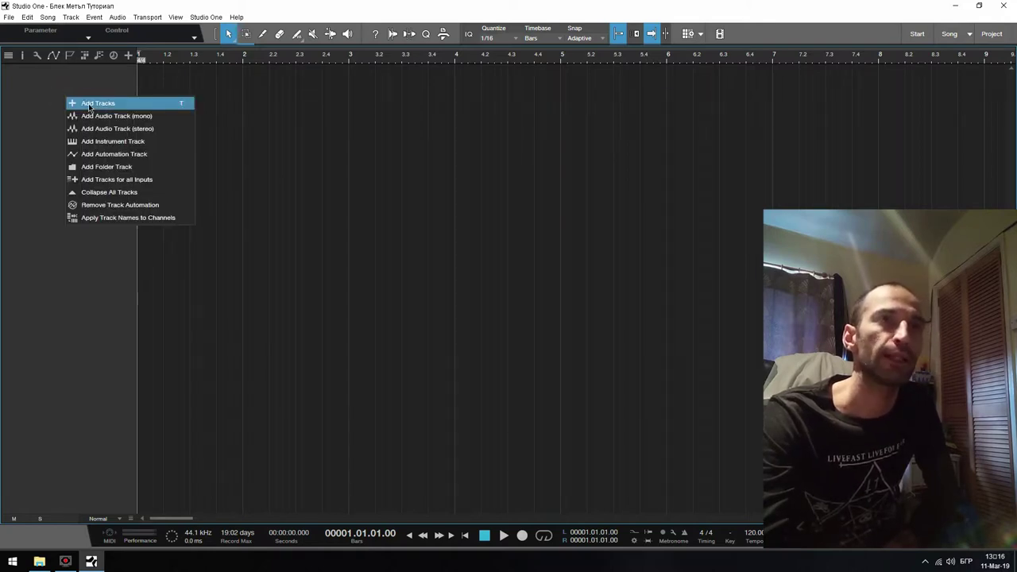
click(90, 104)
click(531, 230)
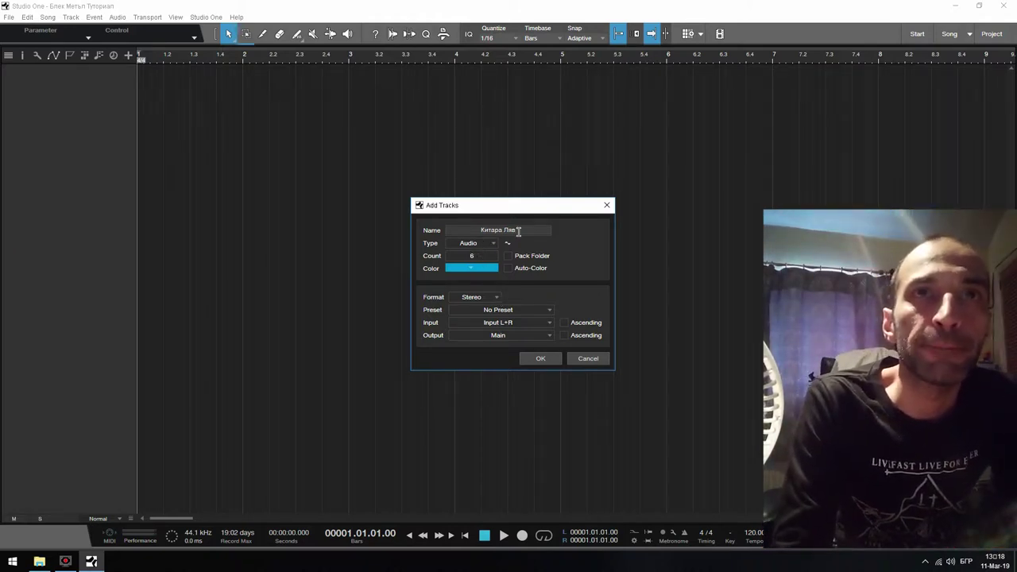
click(498, 297)
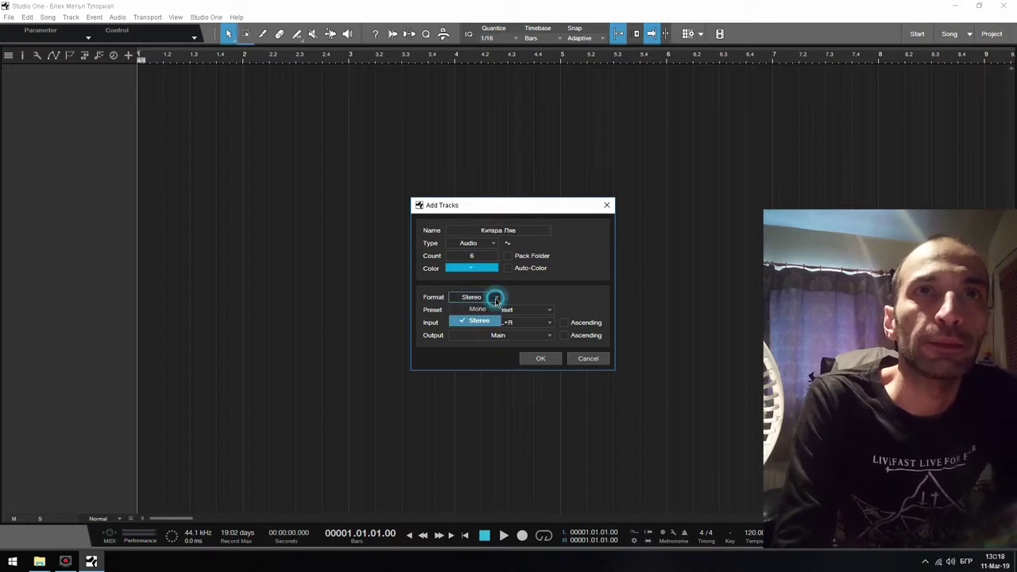
click(483, 310)
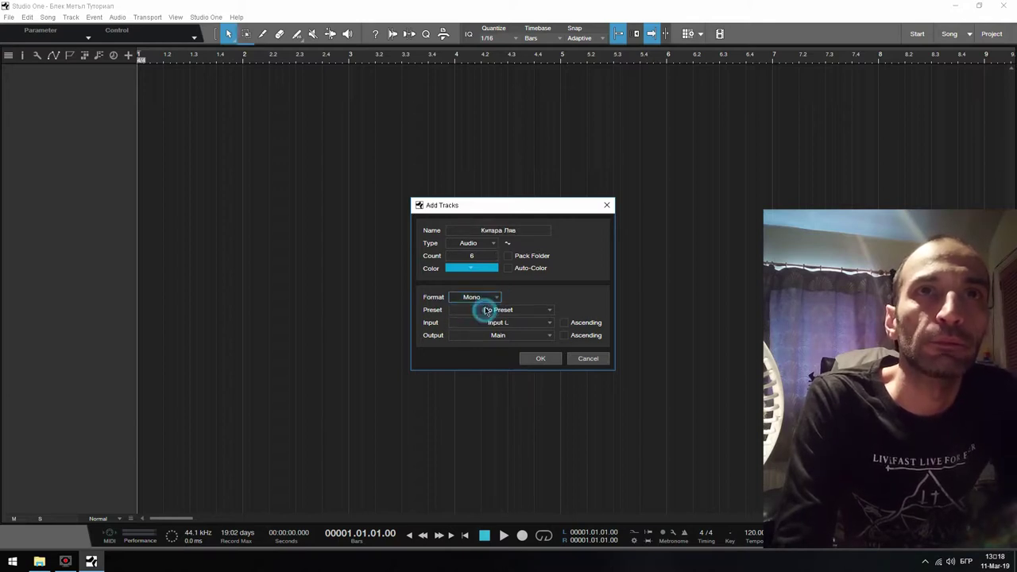
double_click(479, 257)
text(2)
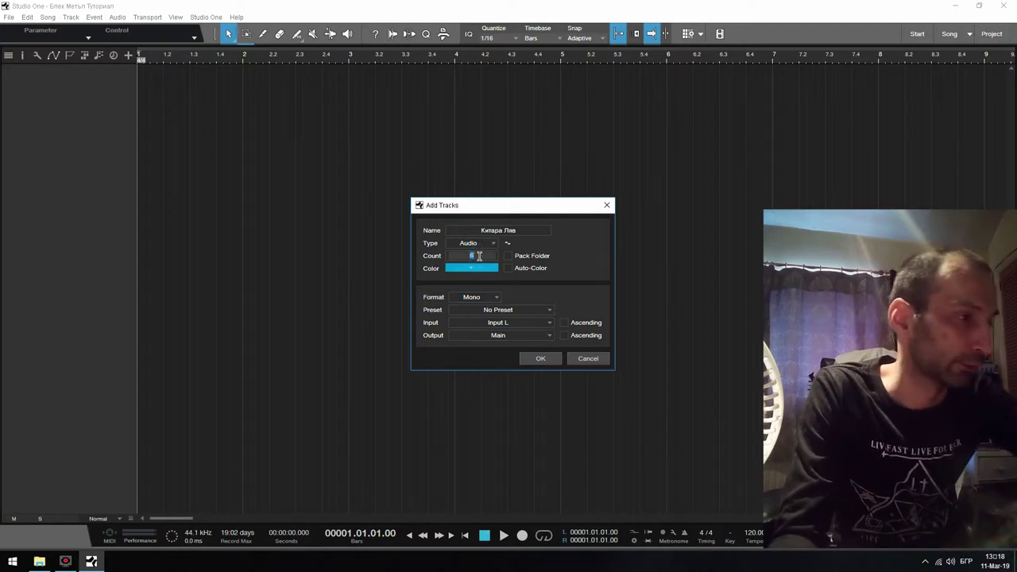
click(536, 357)
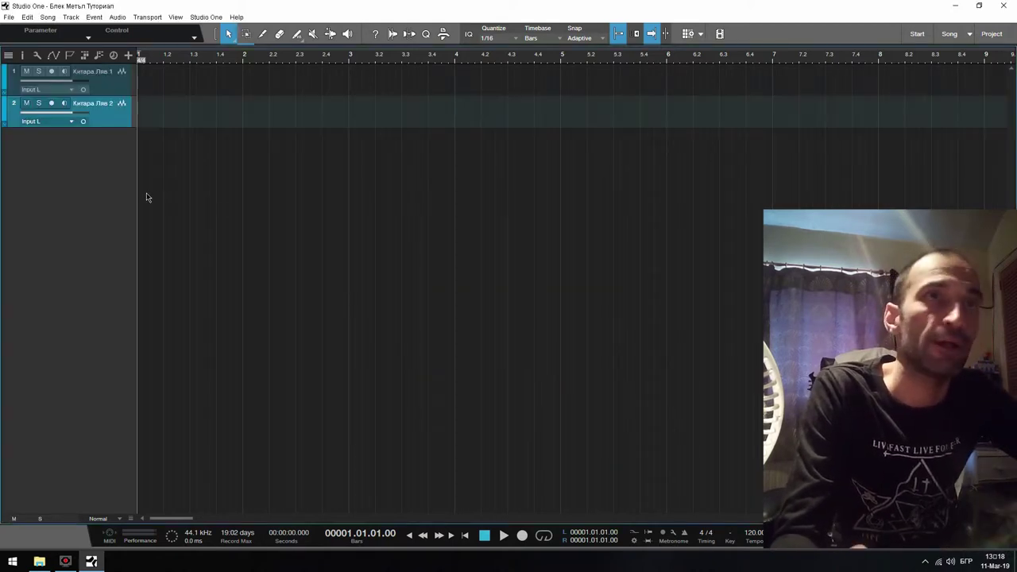
- Add eight stereo audio tracks named "Барабани" below the two guitar tracks
right_click(105, 185)
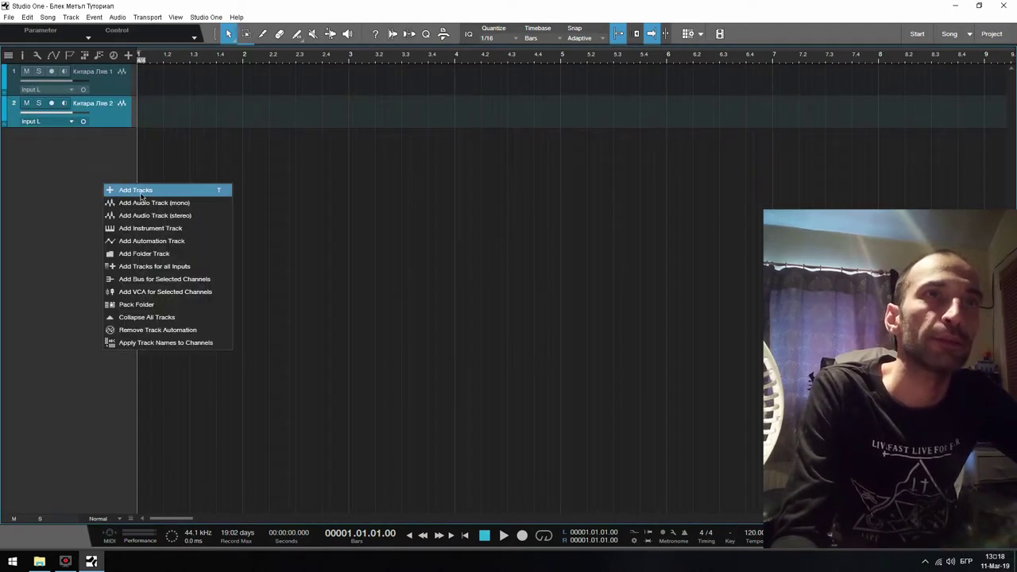
click(141, 196)
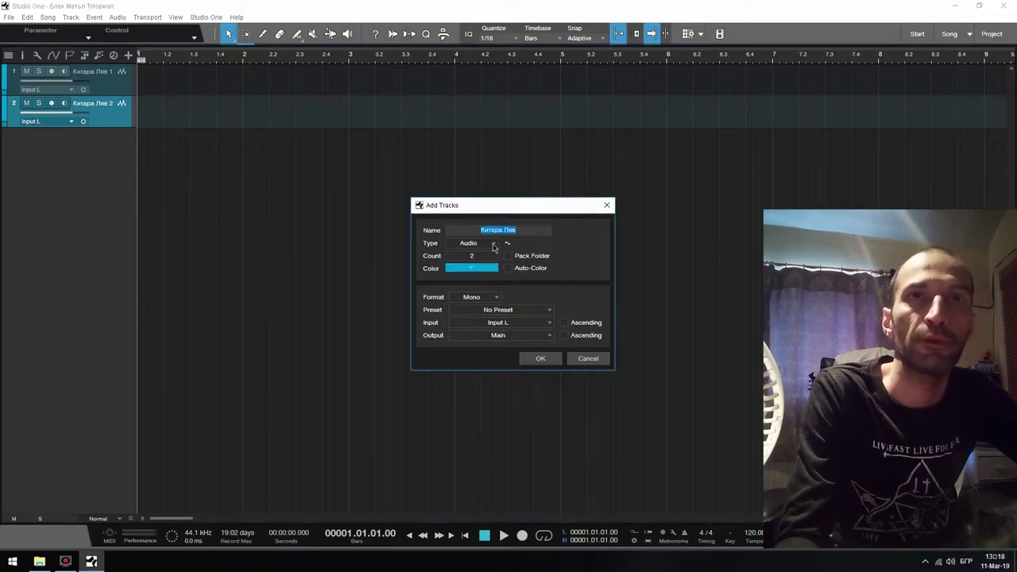
click(520, 230)
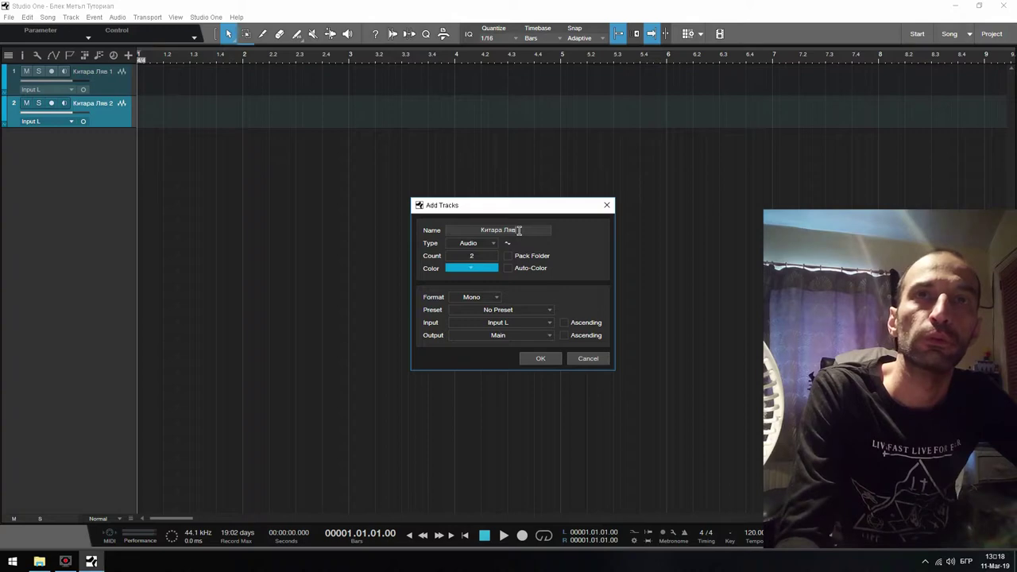
click(482, 256)
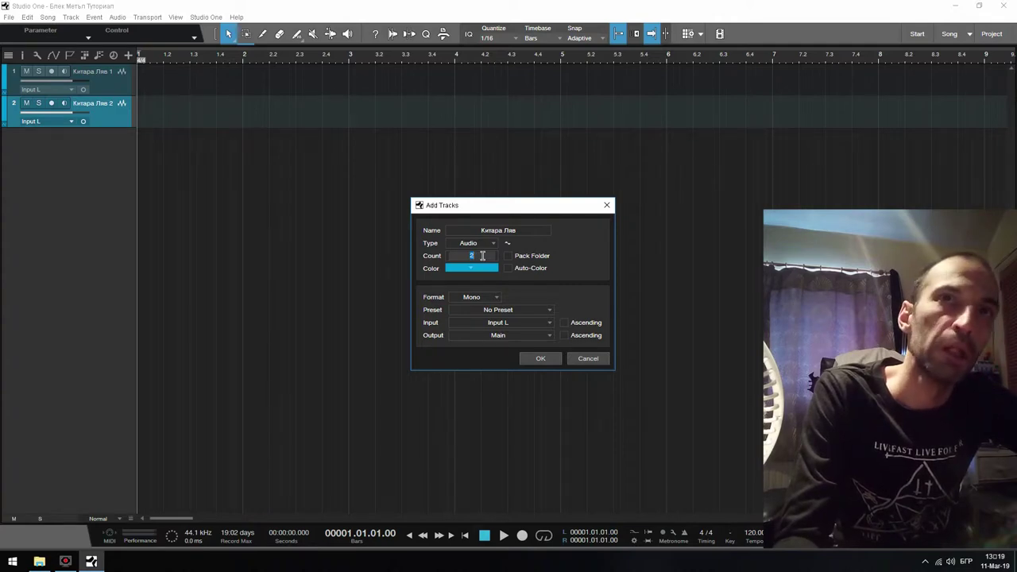
text(8)
click(491, 294)
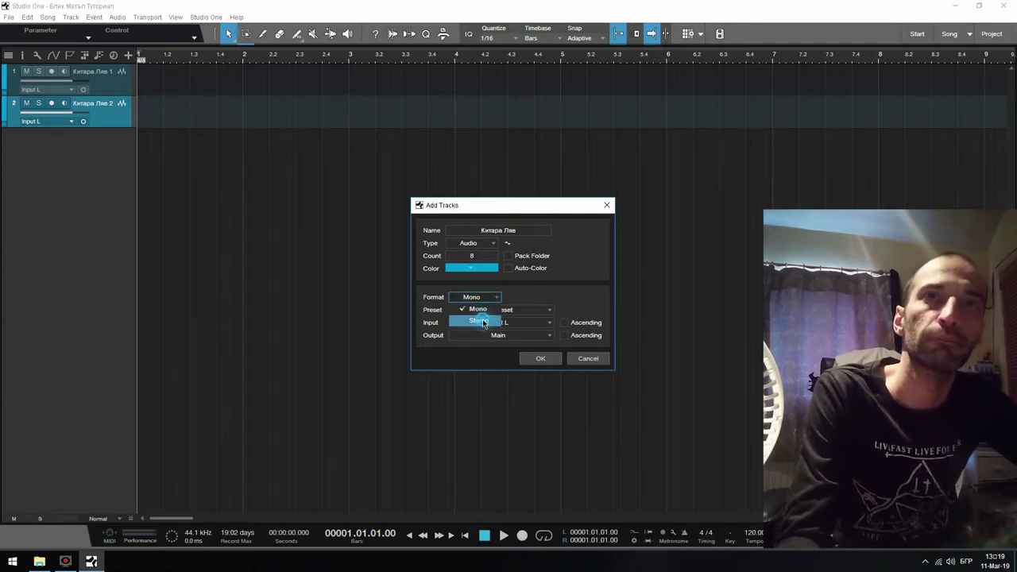
click(487, 321)
click(515, 229)
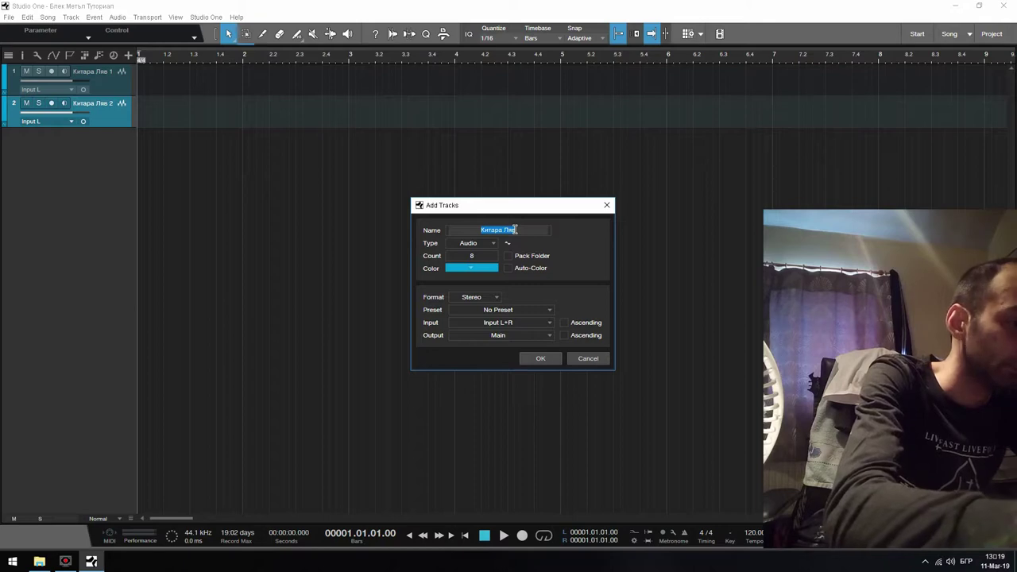
text(Бара)
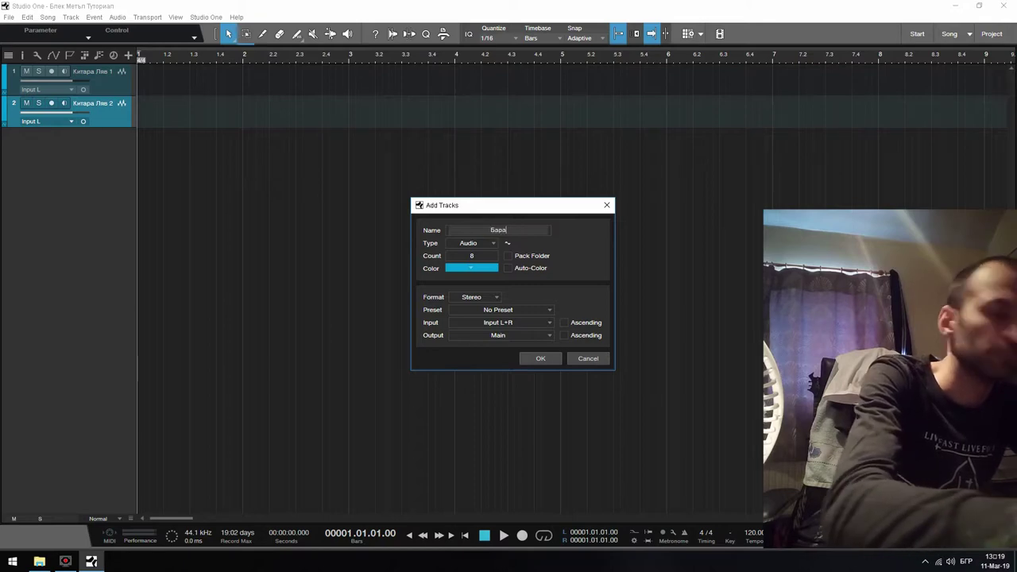
text(бани)
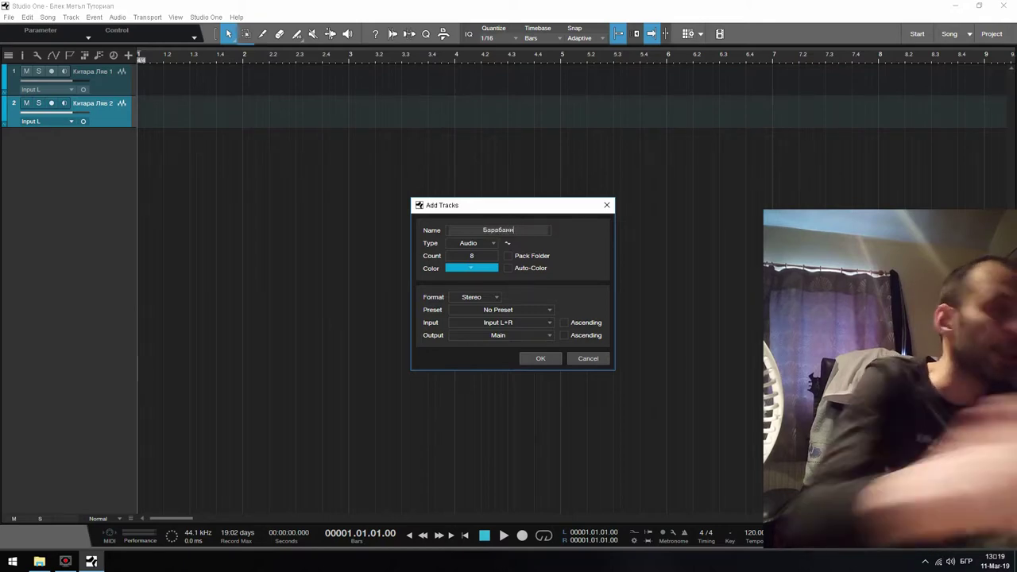
click(532, 359)
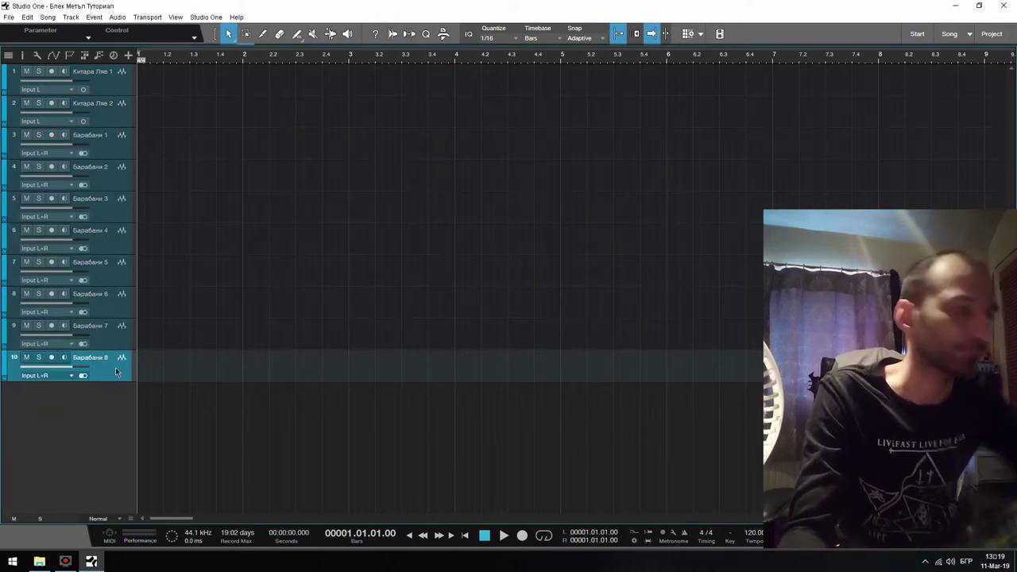
- Select all eight Барабани tracks and change their color to light orange-tan
shift+click(114, 140)
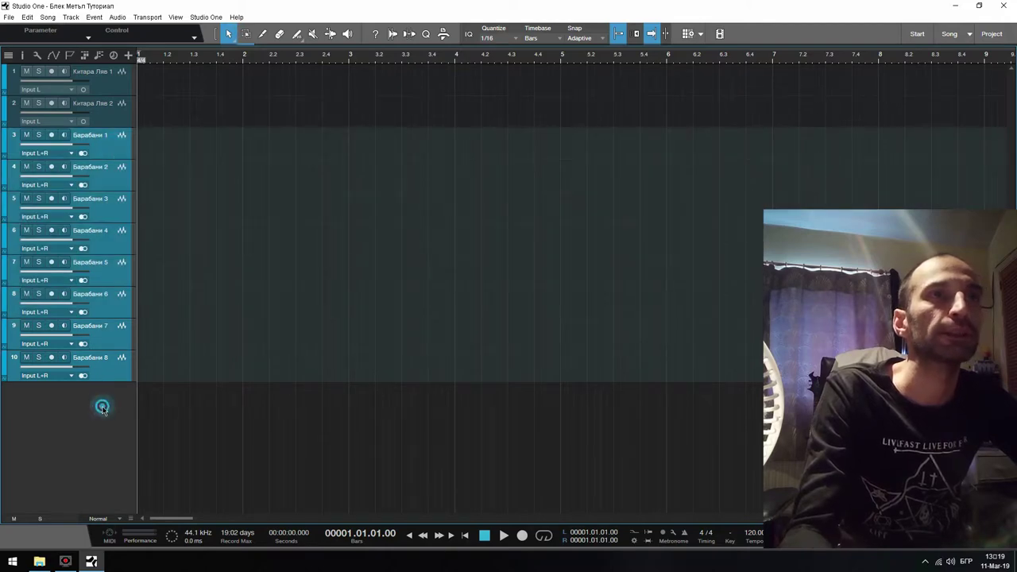
click(108, 368)
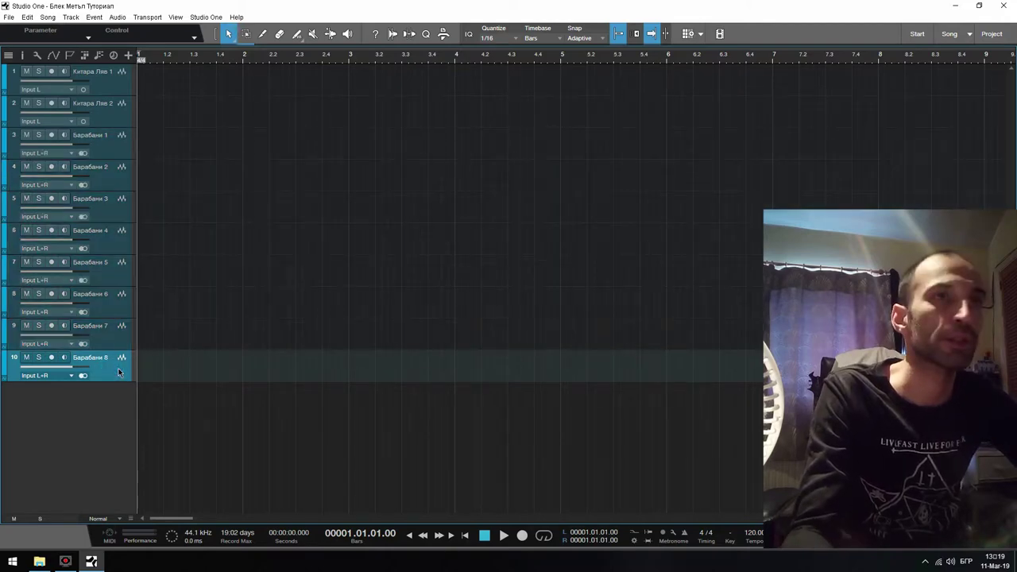
shift+click(117, 146)
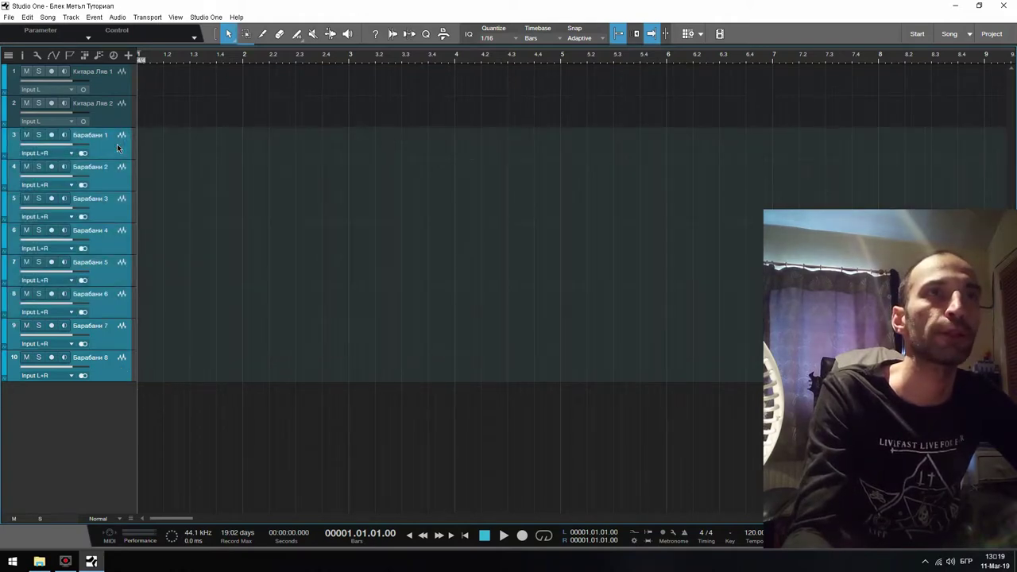
click(6, 147)
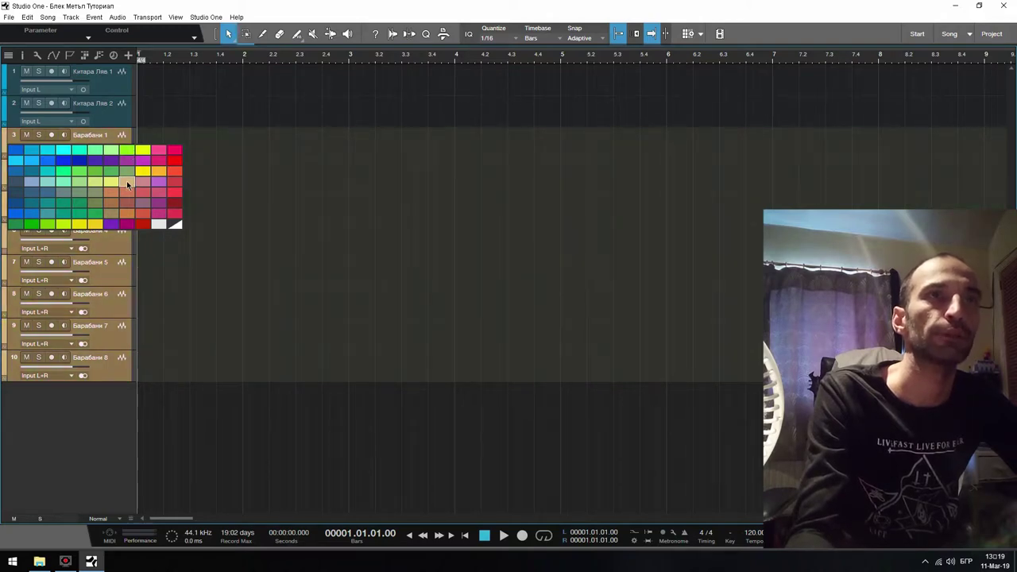
click(127, 180)
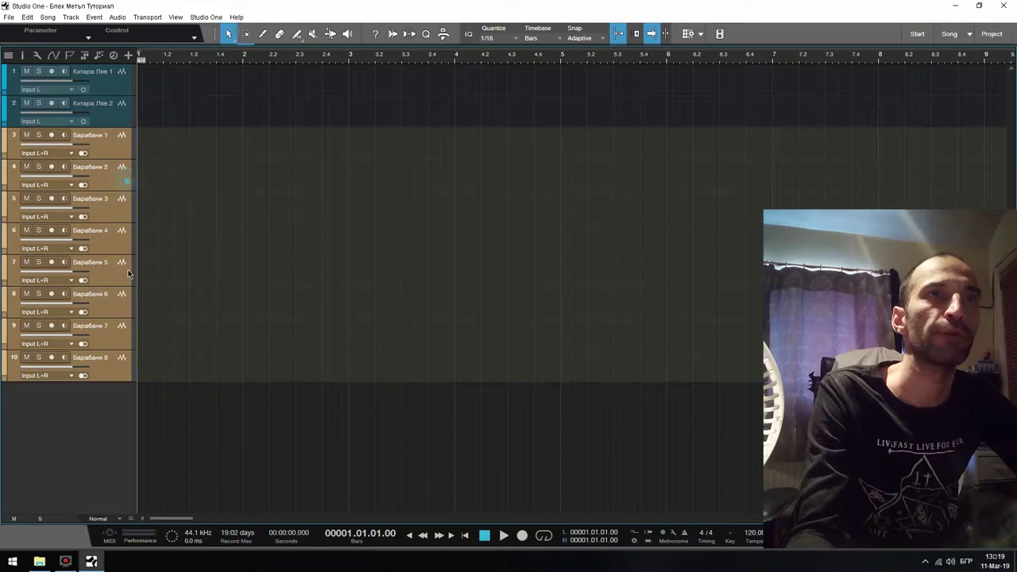
click(106, 424)
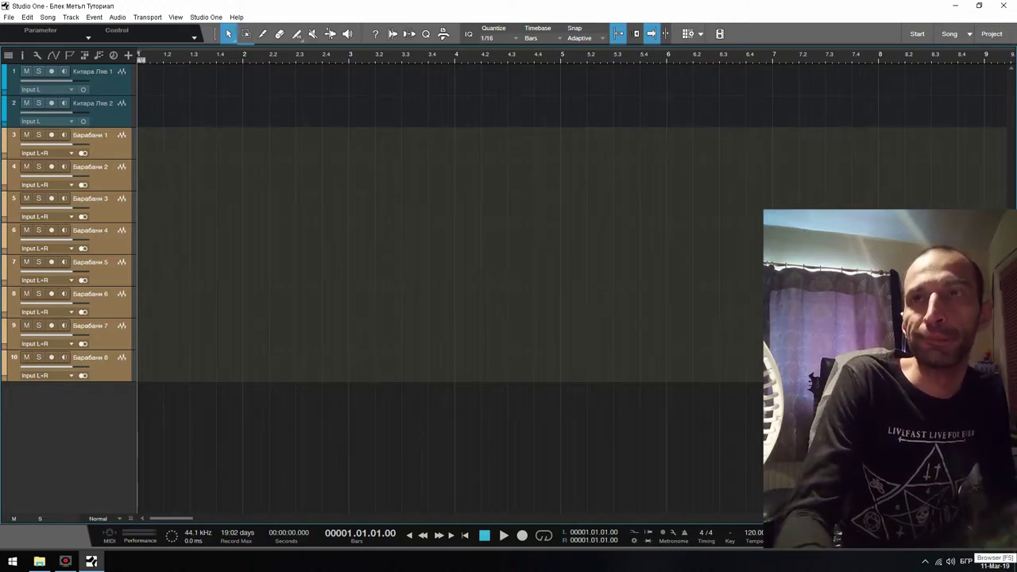
- Show the installed instruments and add KVLT Drums_win64 as an instrument track above the guitar tracks
click(990, 542)
click(888, 85)
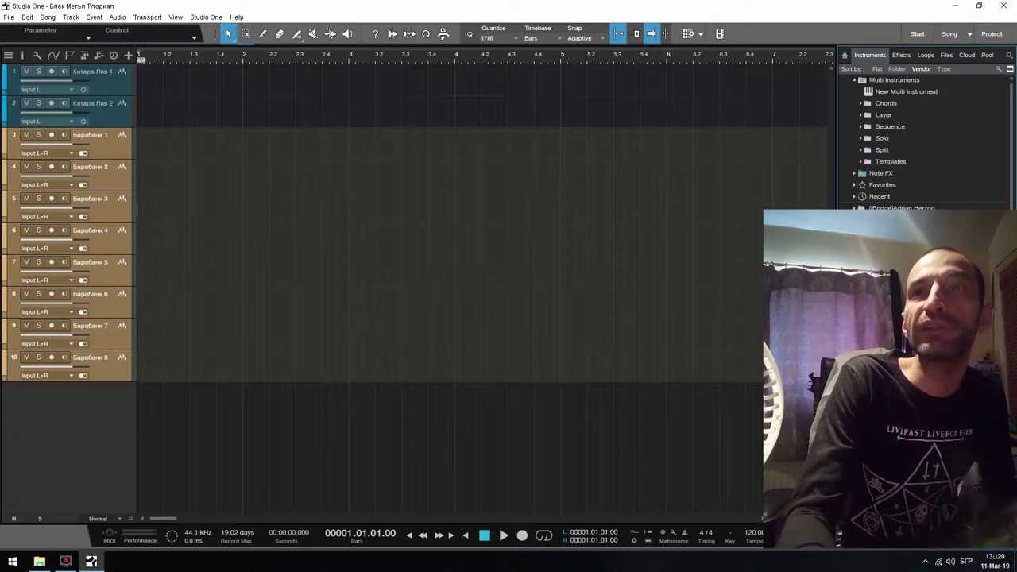
drag(787, 310, 109, 77)
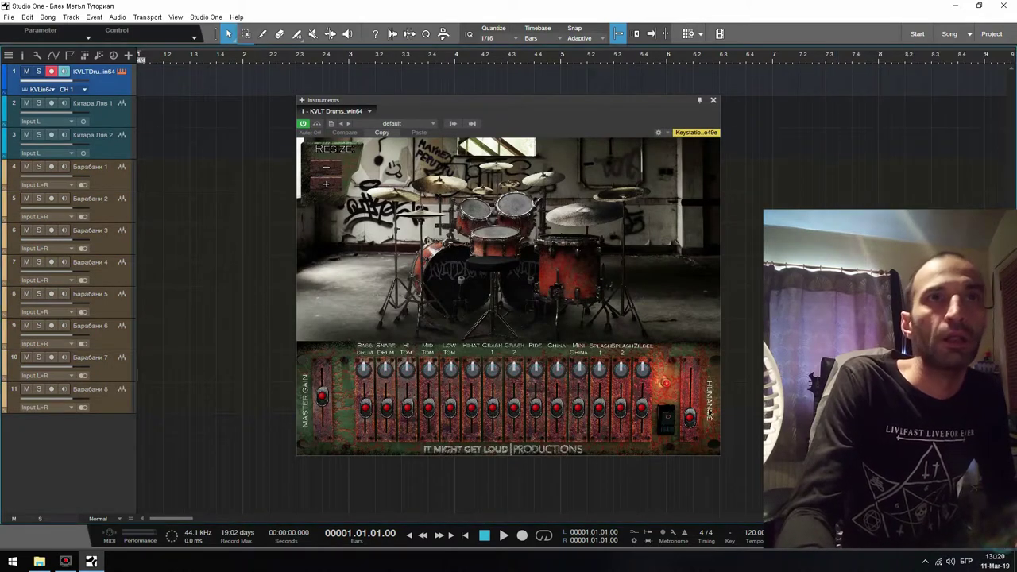
- Enlarge the KVLT Drums interface to a GUI size of 1.40
click(325, 184)
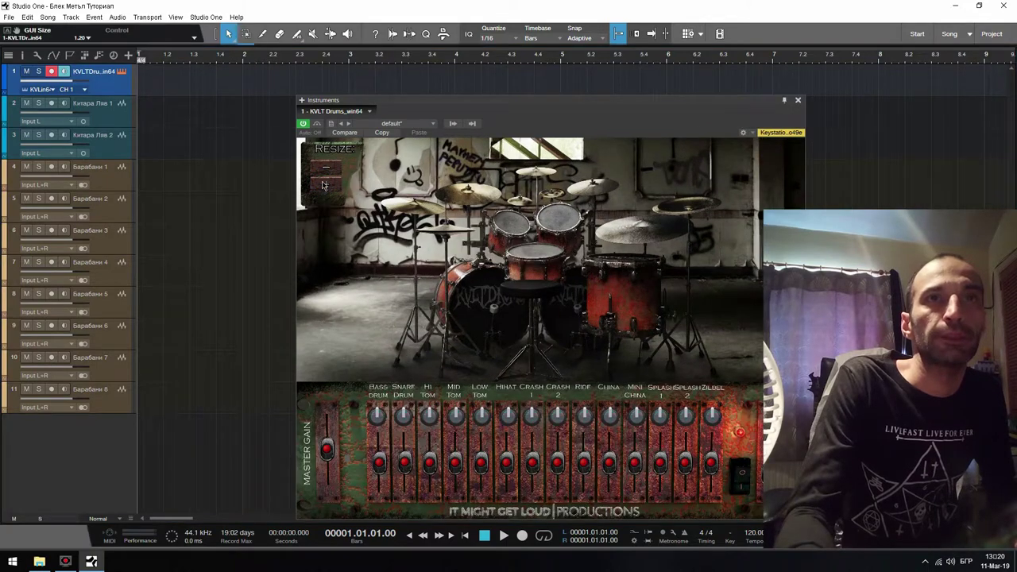
click(324, 185)
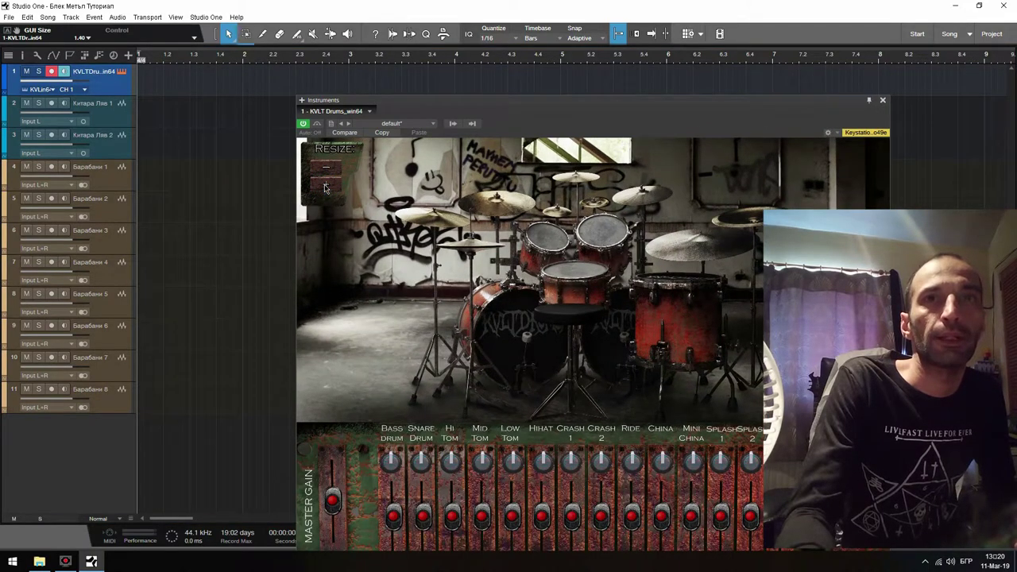
click(325, 186)
click(325, 174)
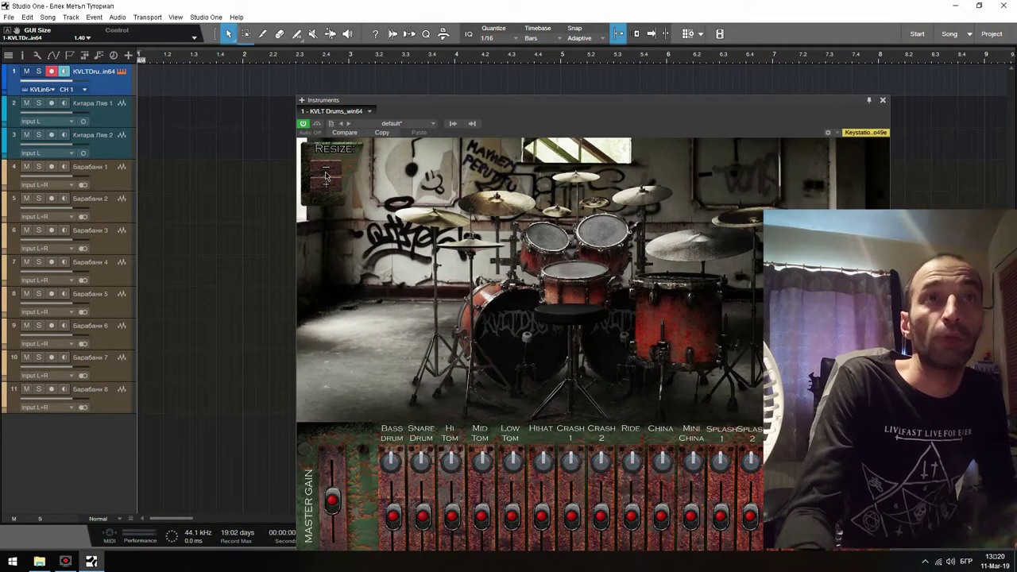
- Reduce the KVLT Drums interface to a GUI size of 1.20 and move its window higher over the arrangement
click(325, 174)
drag(447, 99, 432, 88)
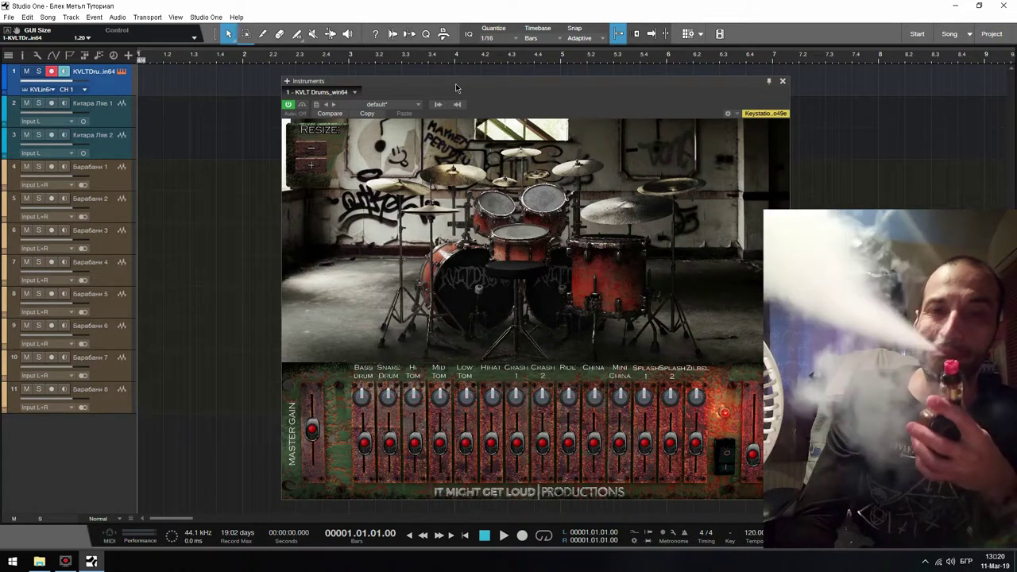
drag(461, 80, 469, 63)
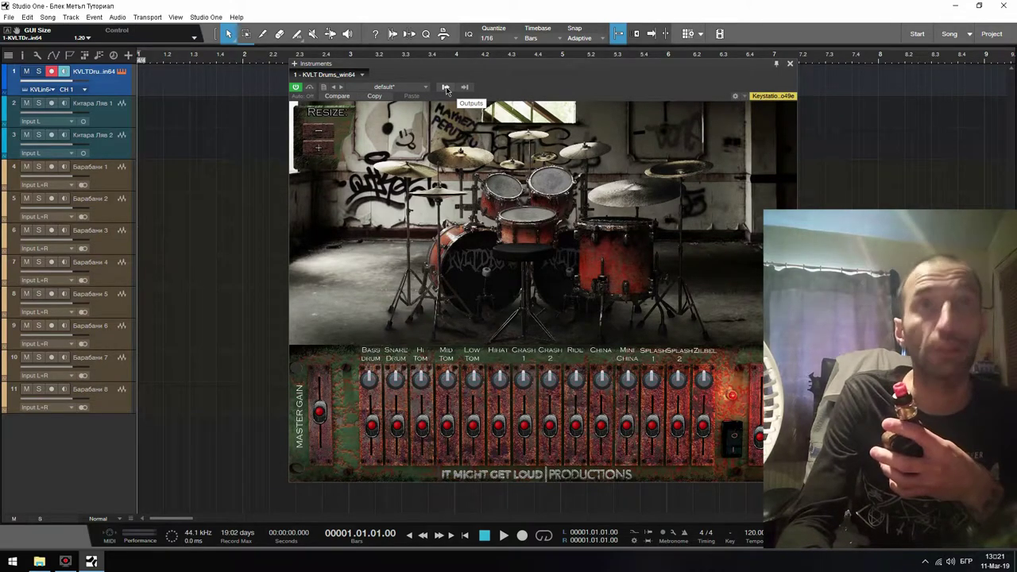
- Enable the Snare L, Tom 1 L, Tom 2 L, Tom 3 L and Cymbals L outputs of KVLT Drums
click(446, 88)
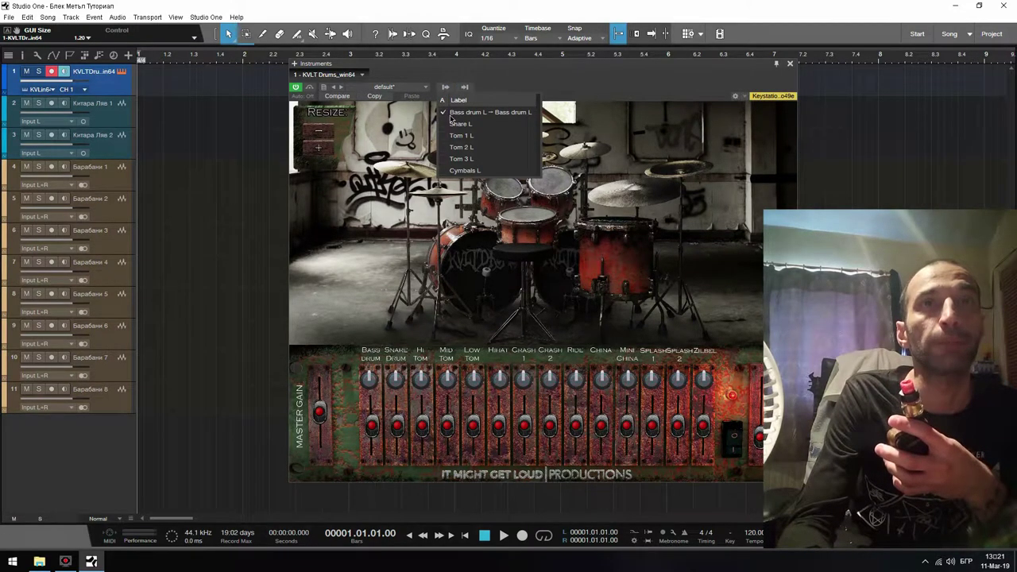
click(446, 124)
click(445, 136)
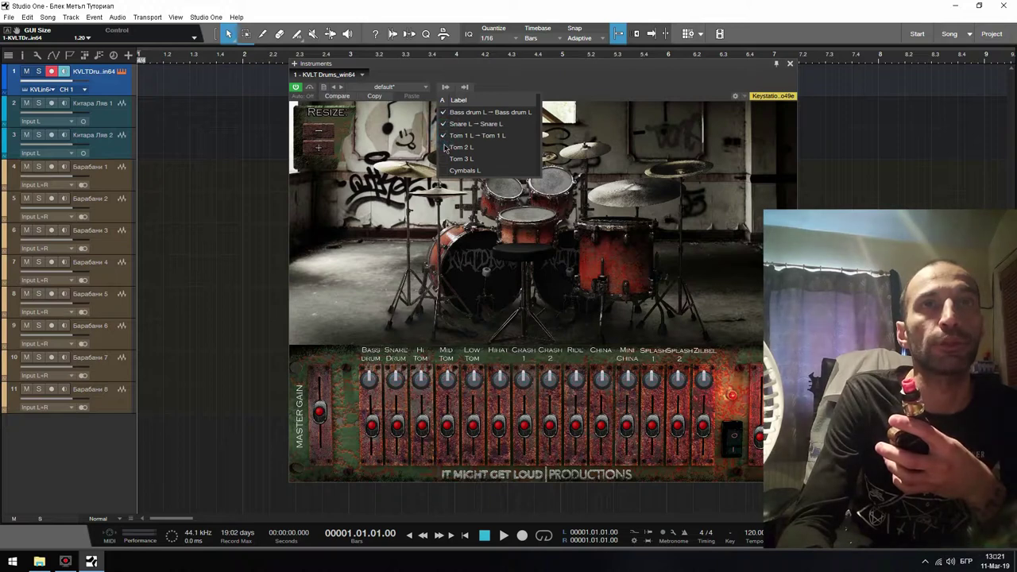
click(445, 147)
click(445, 159)
click(443, 171)
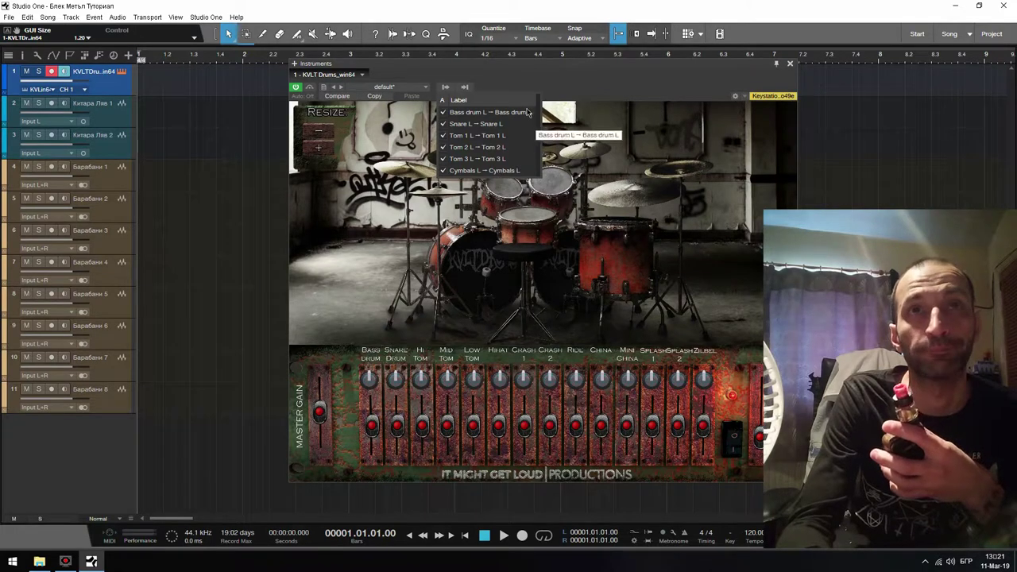
click(564, 85)
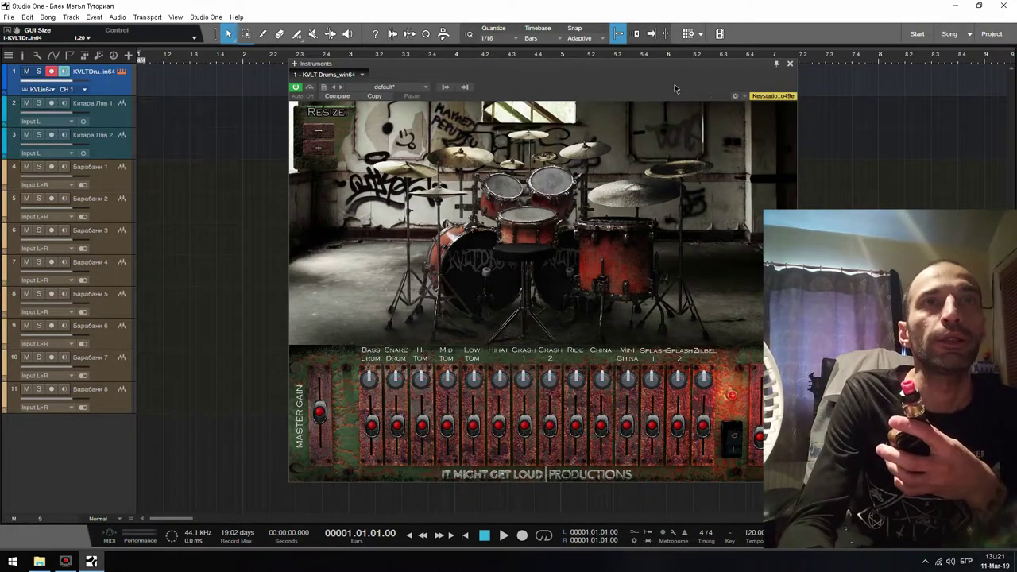
- Review the list of enabled KVLT Drums outputs and close the instrument window
click(445, 87)
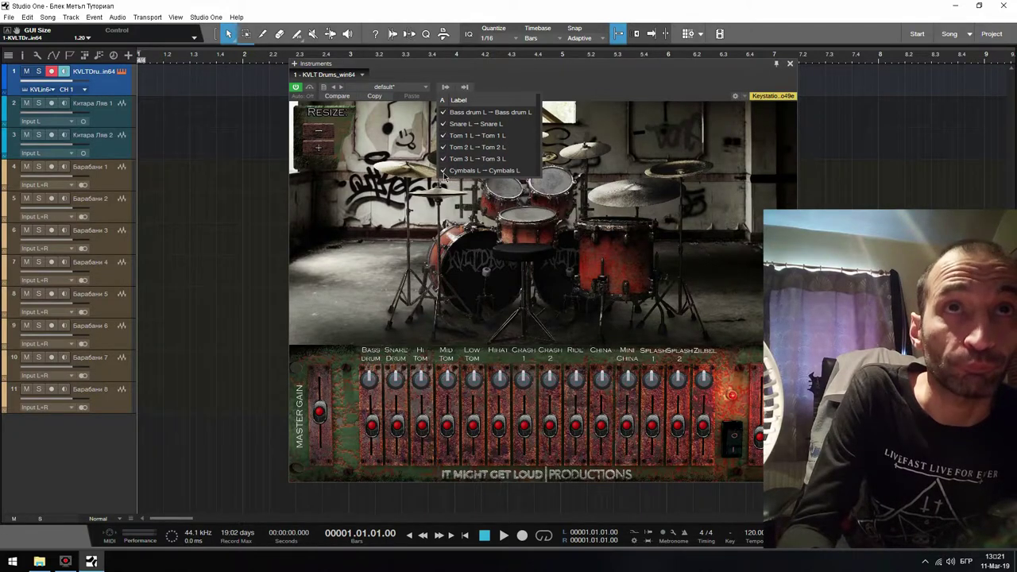
click(566, 87)
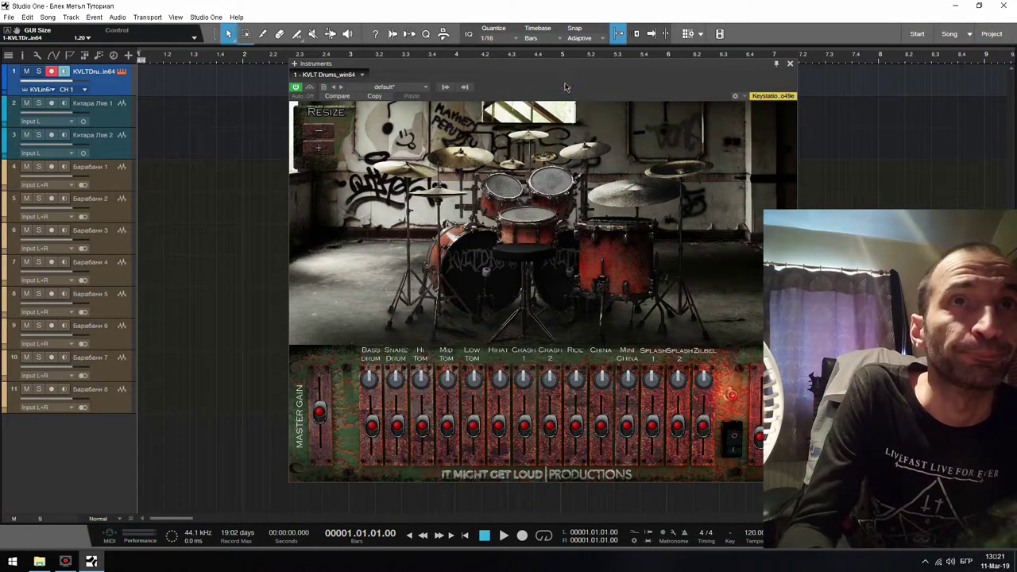
click(445, 87)
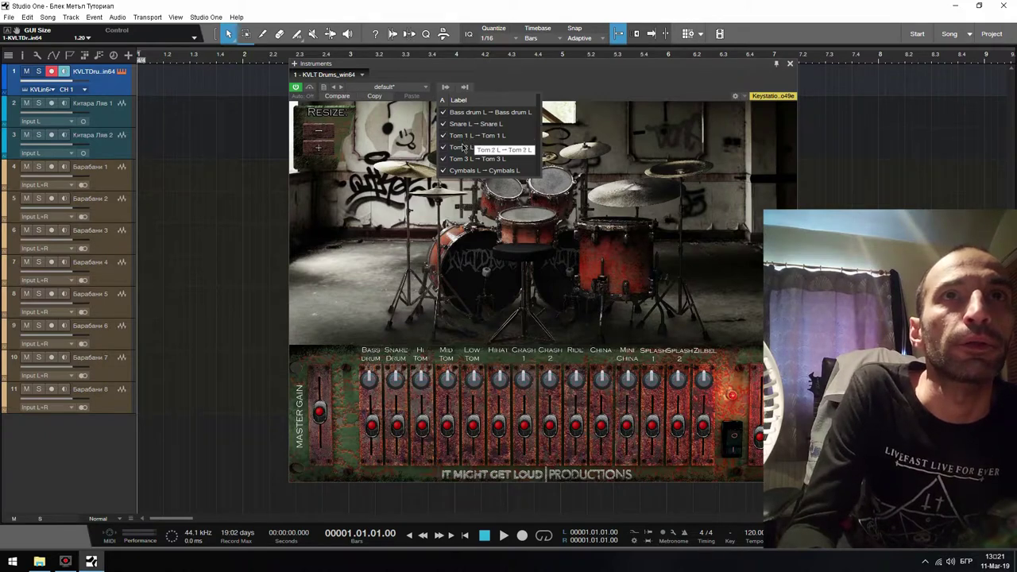
click(644, 89)
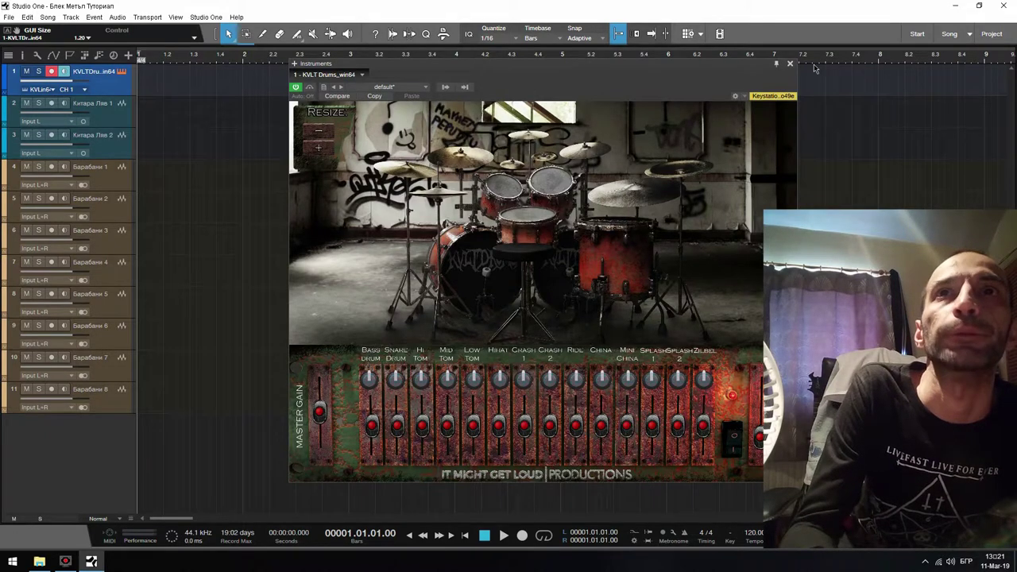
click(790, 64)
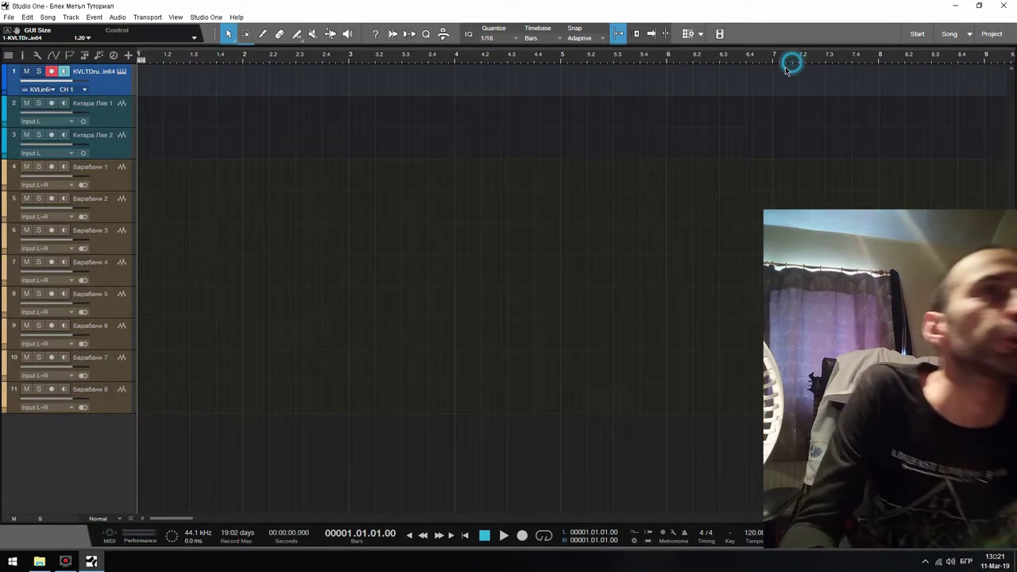
- Remove the surplus tracks Барабани 7 and Барабани 8 from the song
click(117, 402)
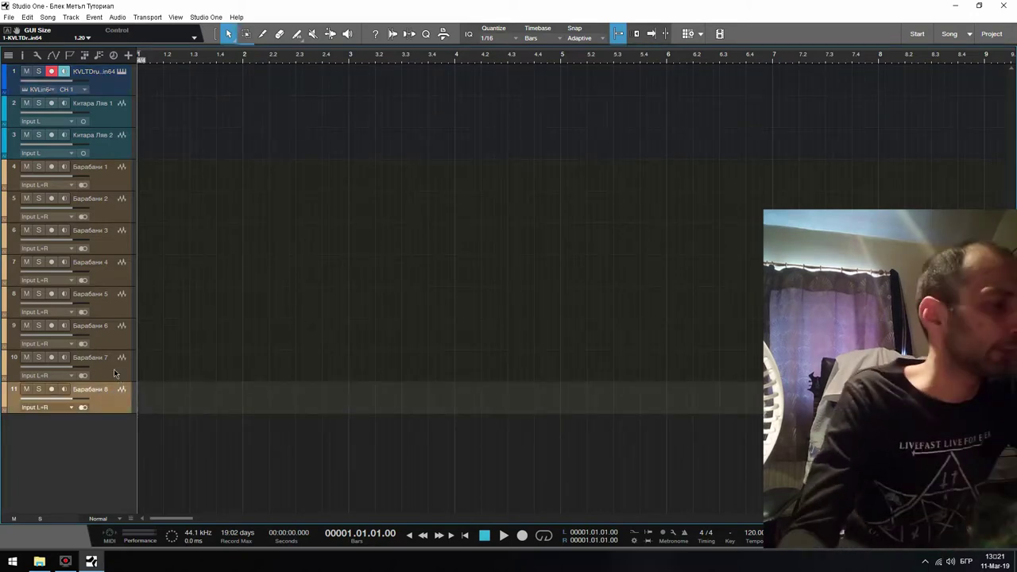
shift+click(113, 369)
right_click(114, 369)
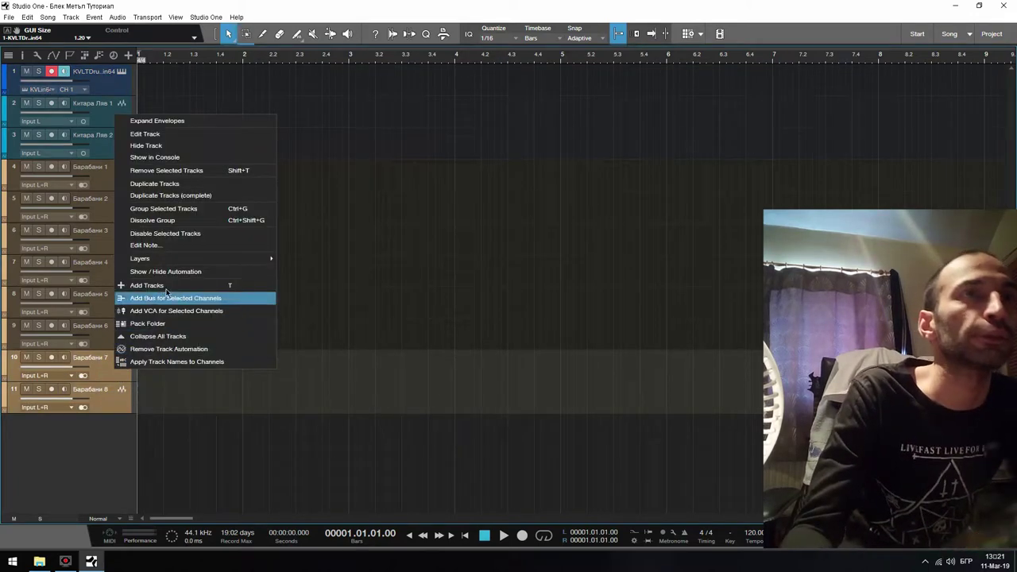
click(183, 174)
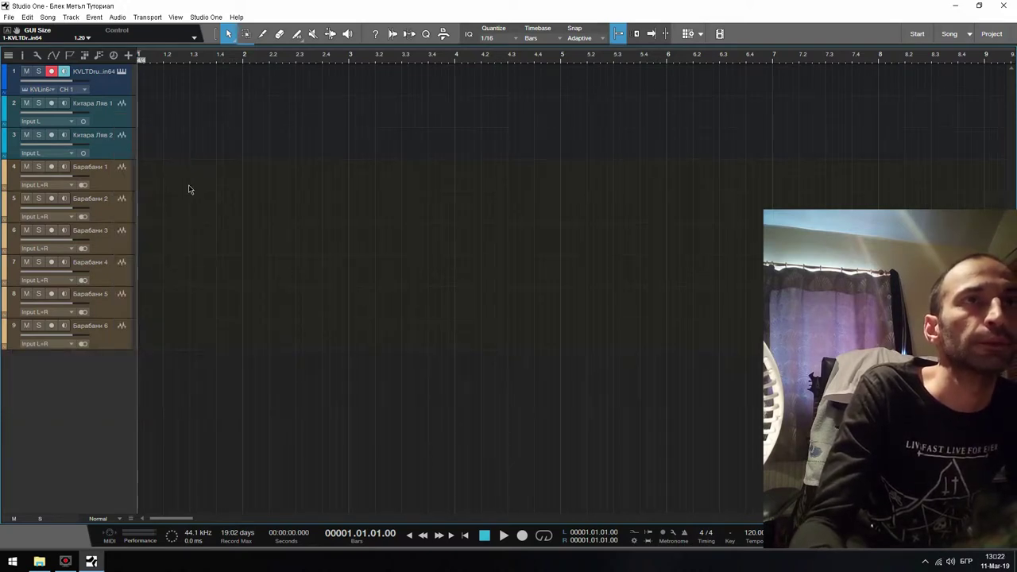
- Set the input of track Барабани 1 to Bass drum L and of Барабани 2 to Snare L
click(111, 179)
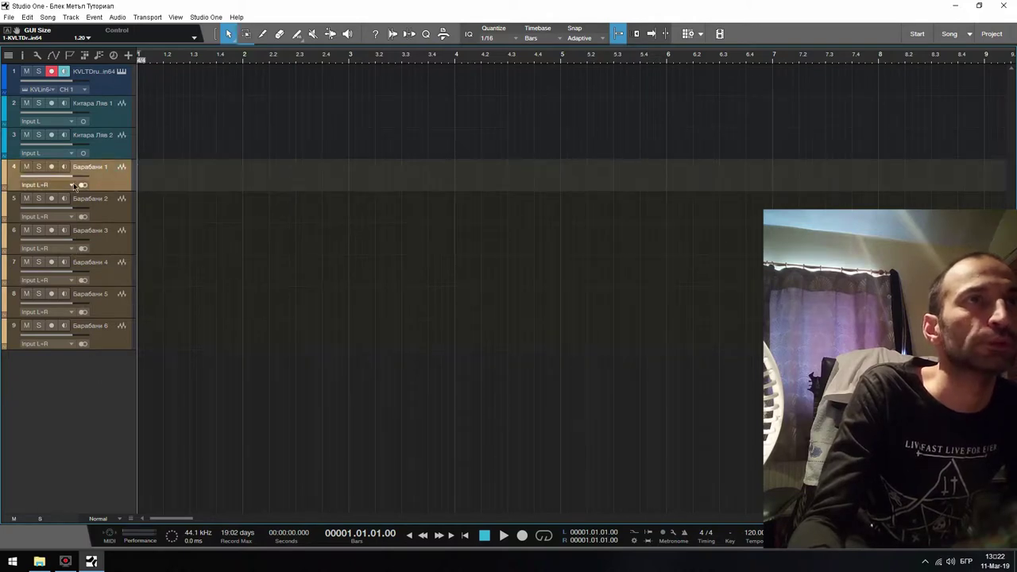
click(72, 184)
click(68, 256)
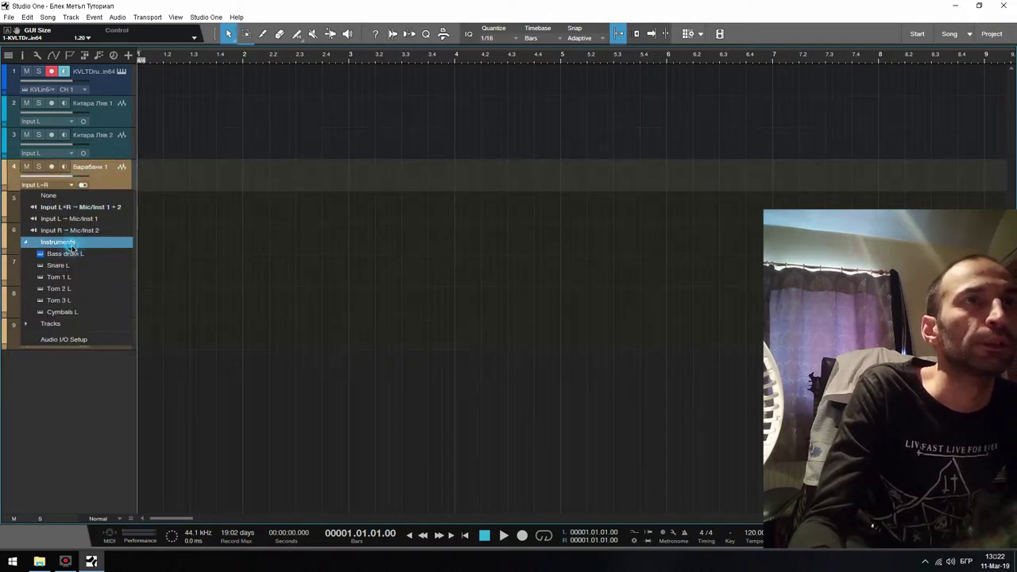
click(74, 256)
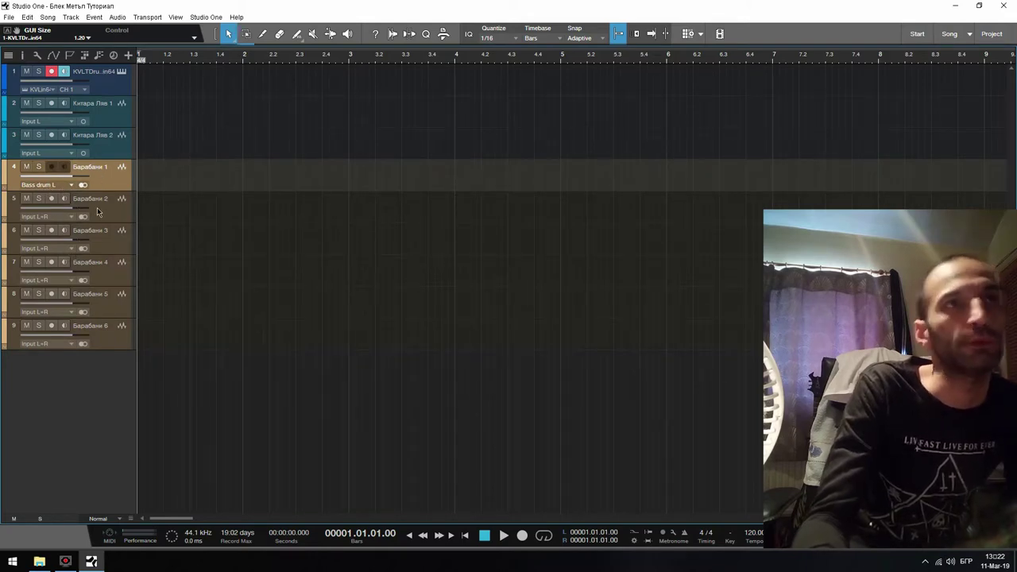
click(72, 201)
click(64, 219)
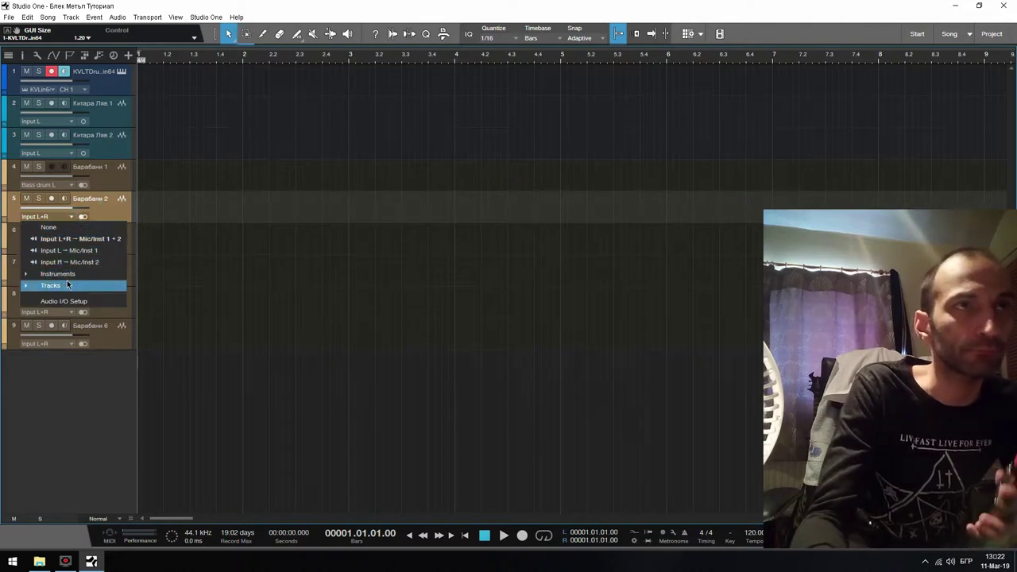
click(55, 274)
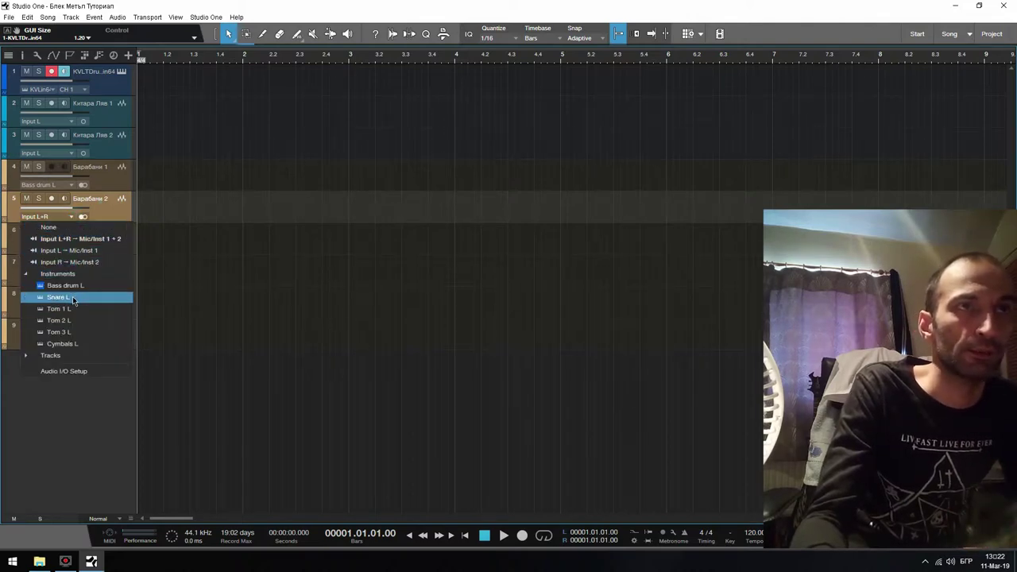
click(74, 298)
- Set the input of track Барабани 3 to Tom 1 L and of Барабани 4 to Tom 2 L
click(73, 248)
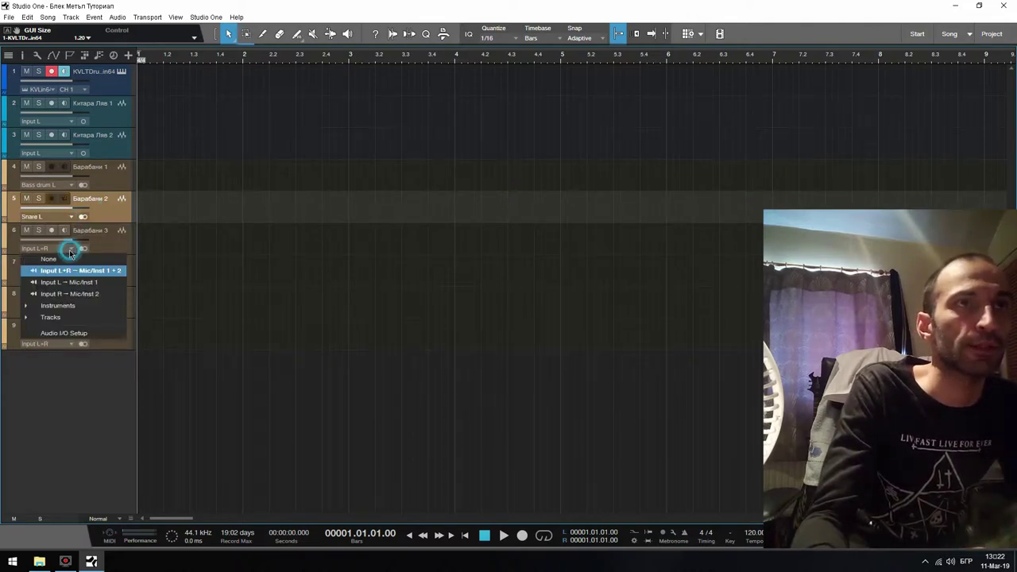
click(62, 305)
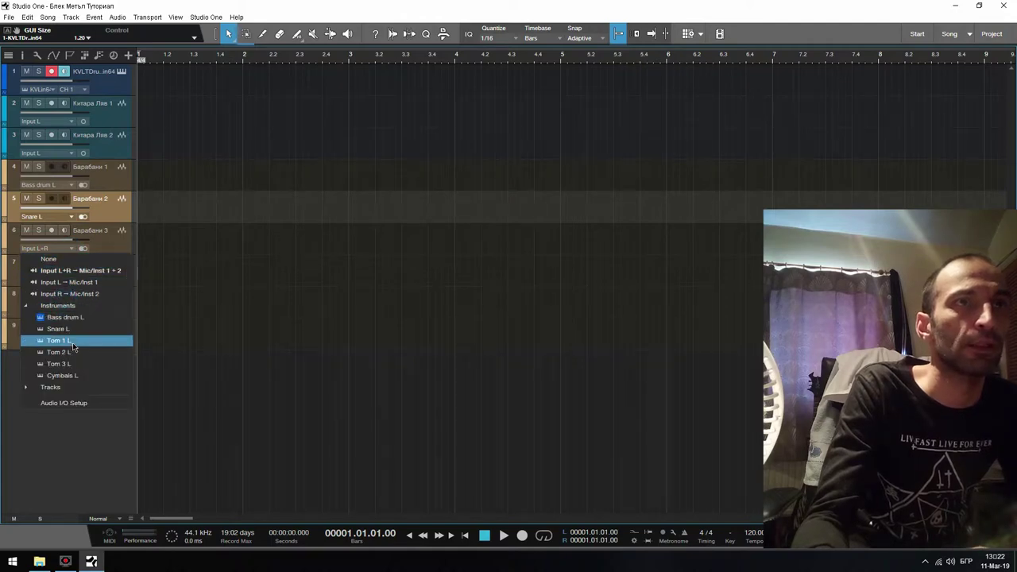
click(74, 342)
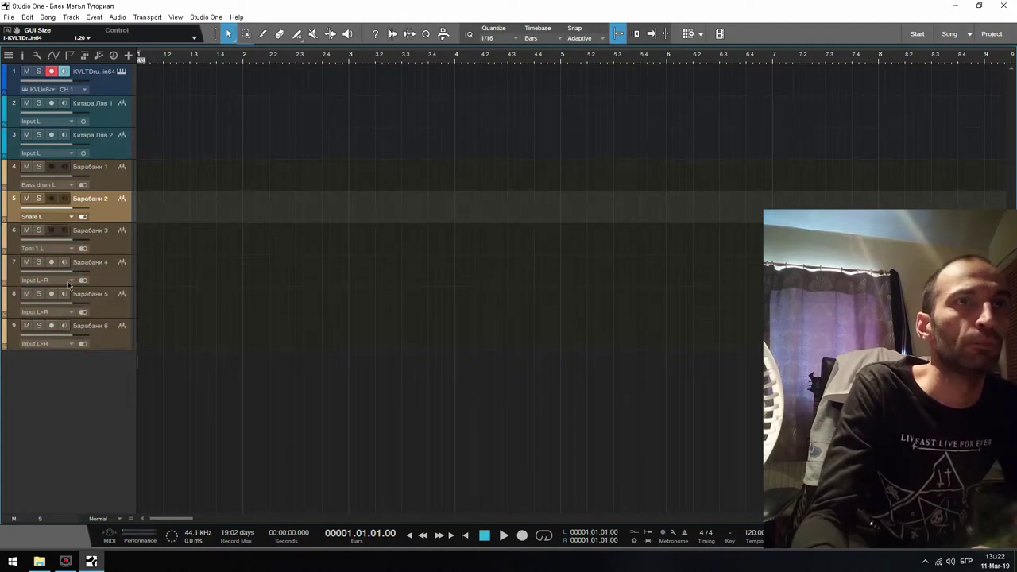
click(69, 282)
click(58, 337)
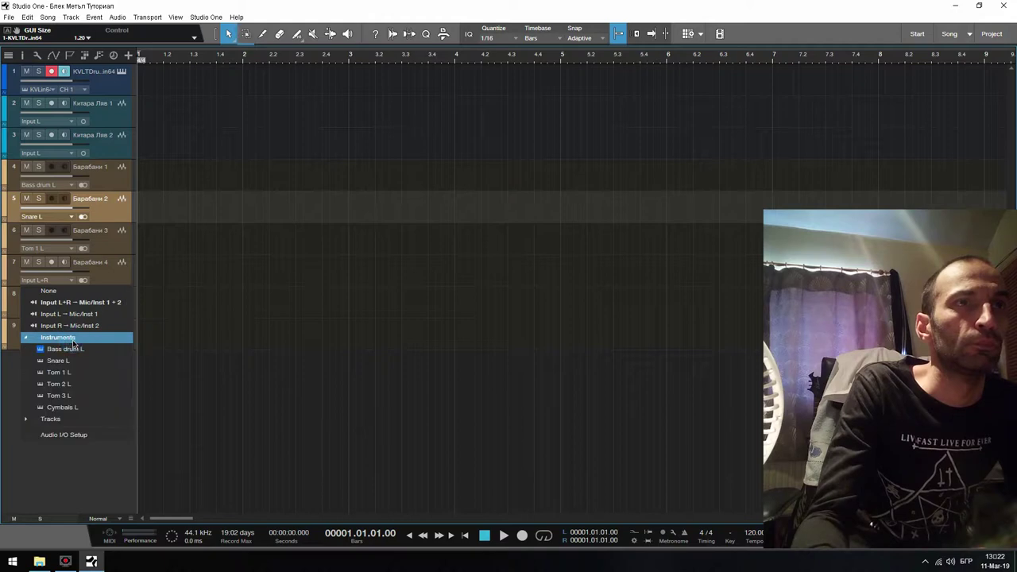
click(78, 381)
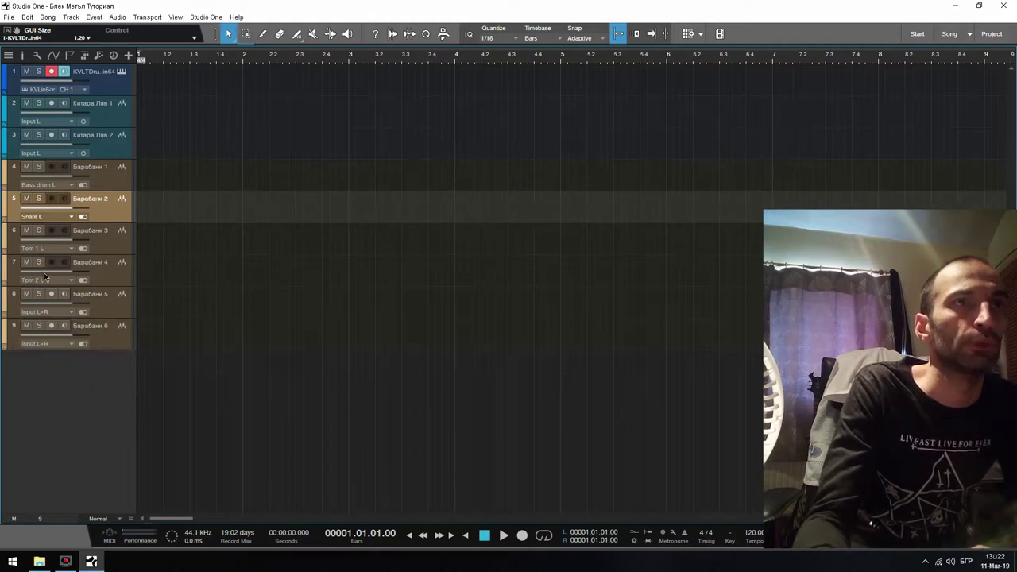
- Set the input of track Барабани 5 to Tom 3 L and of Барабани 6 to Cymbals L
click(64, 313)
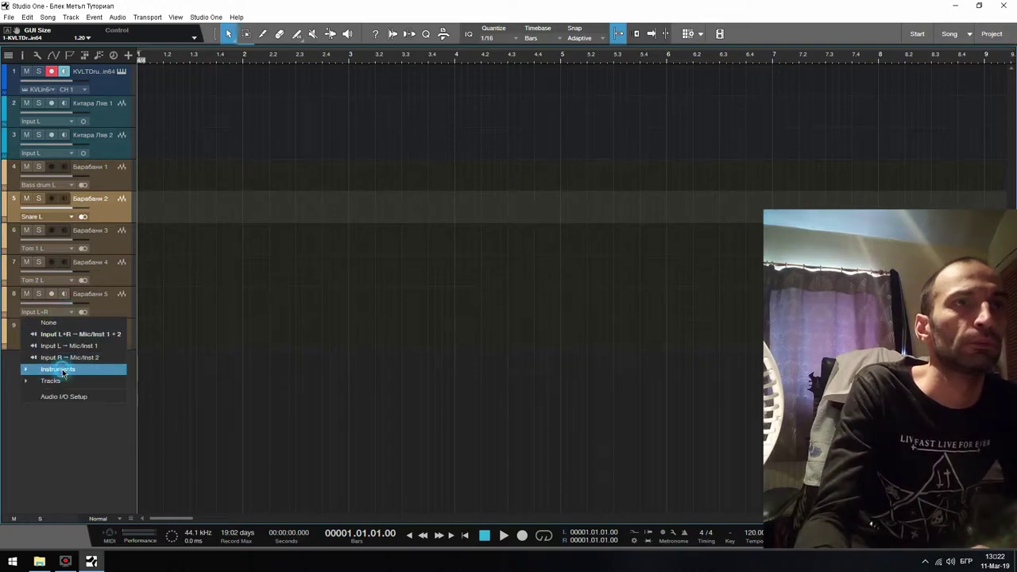
click(62, 369)
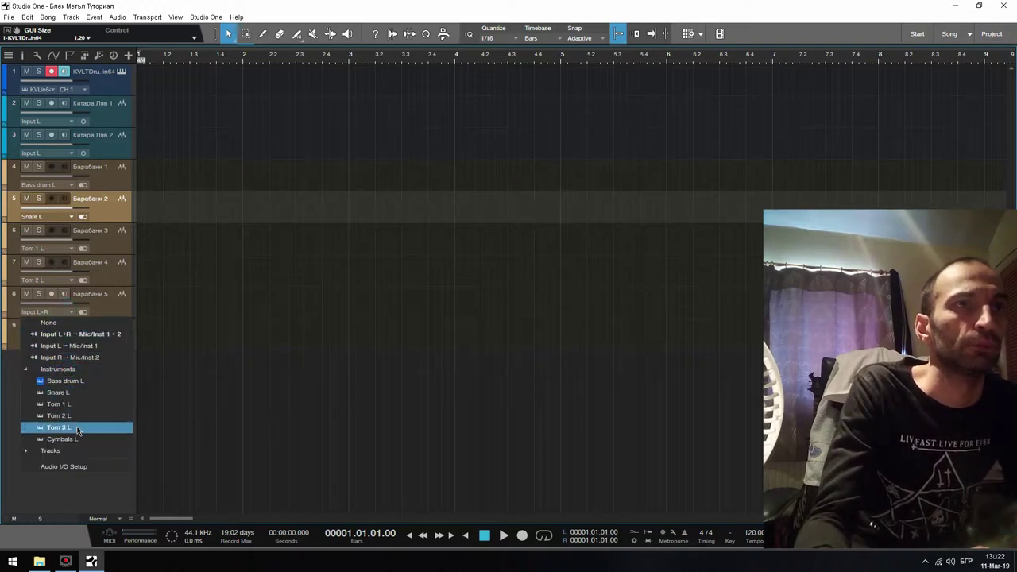
click(79, 415)
click(70, 343)
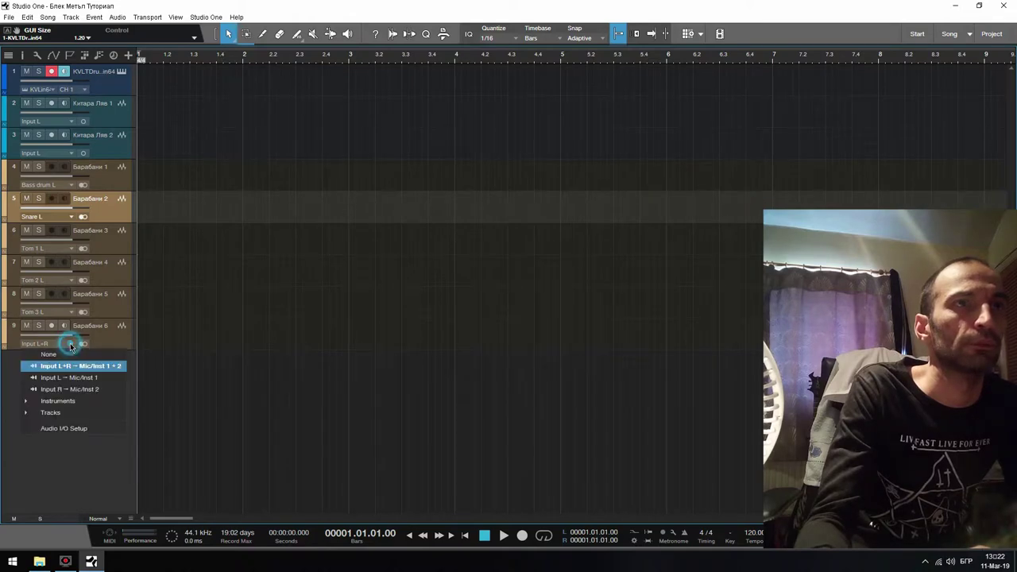
click(58, 401)
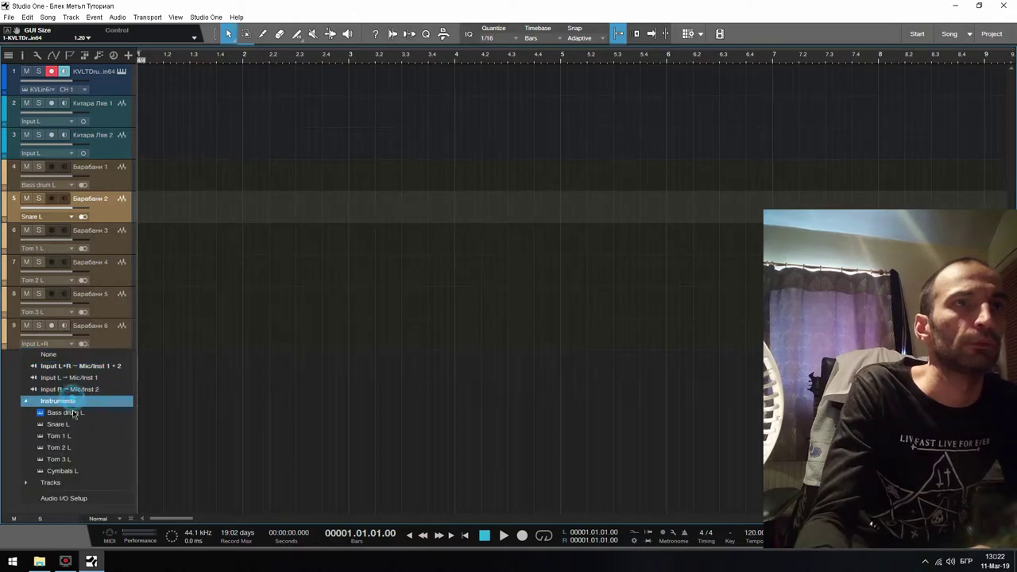
click(85, 470)
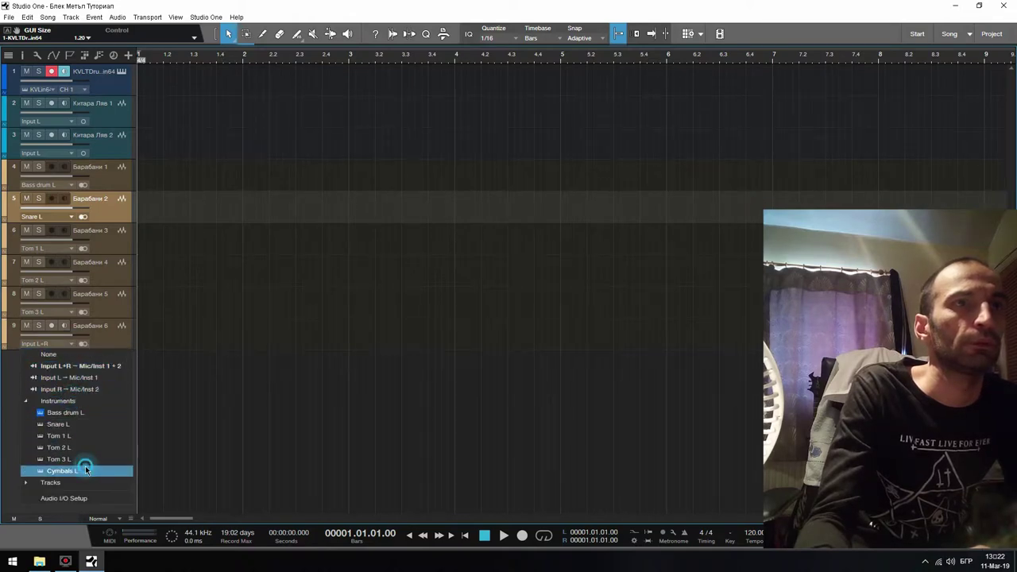
- Turn off monitoring on the KVLT Drums track and toggle monitoring on and back off for Барабани 1
click(64, 71)
click(65, 168)
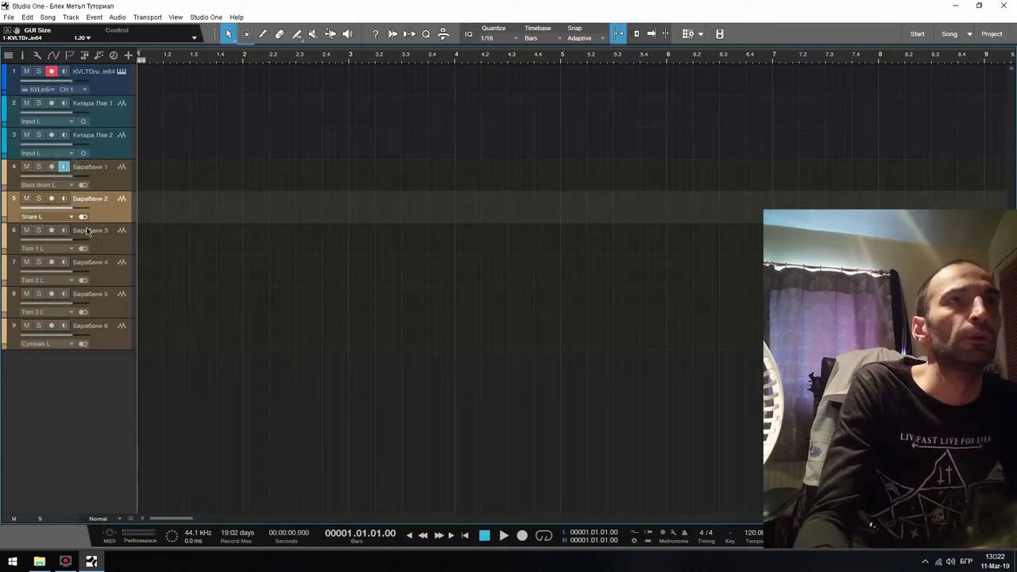
click(64, 167)
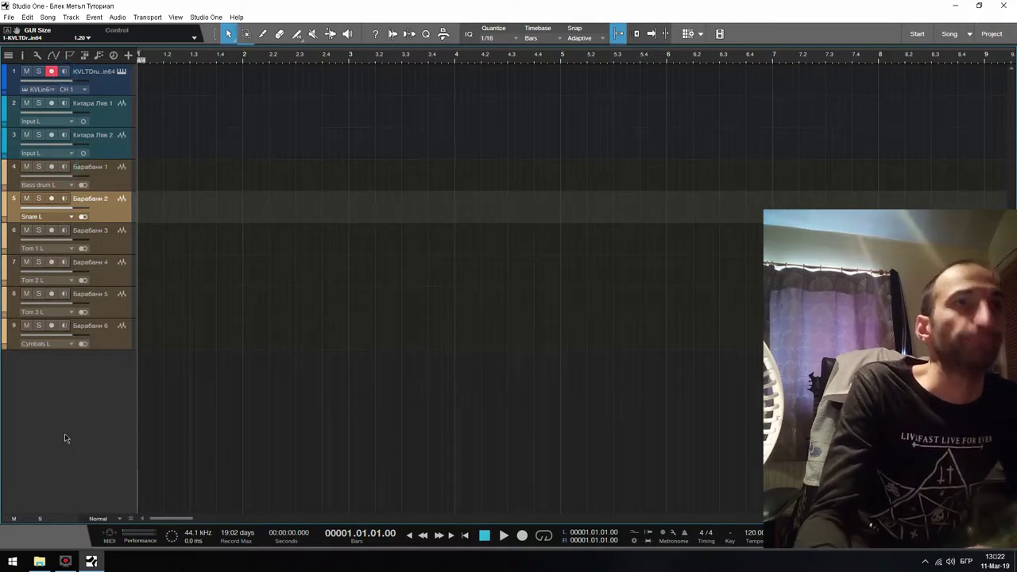
- Add a folder track named Барабани Папка and place it directly above track Барабани 1
right_click(51, 375)
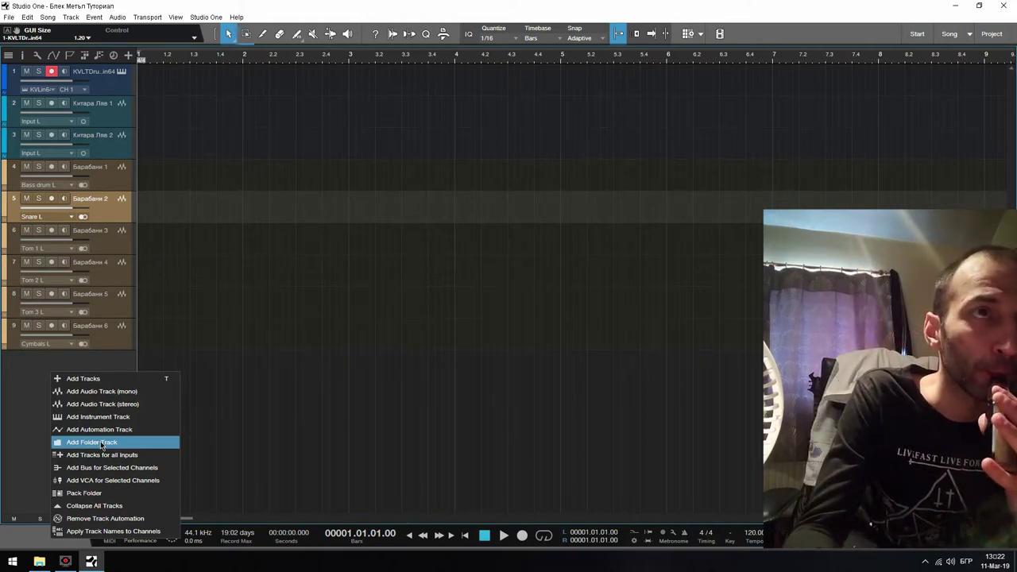
click(100, 442)
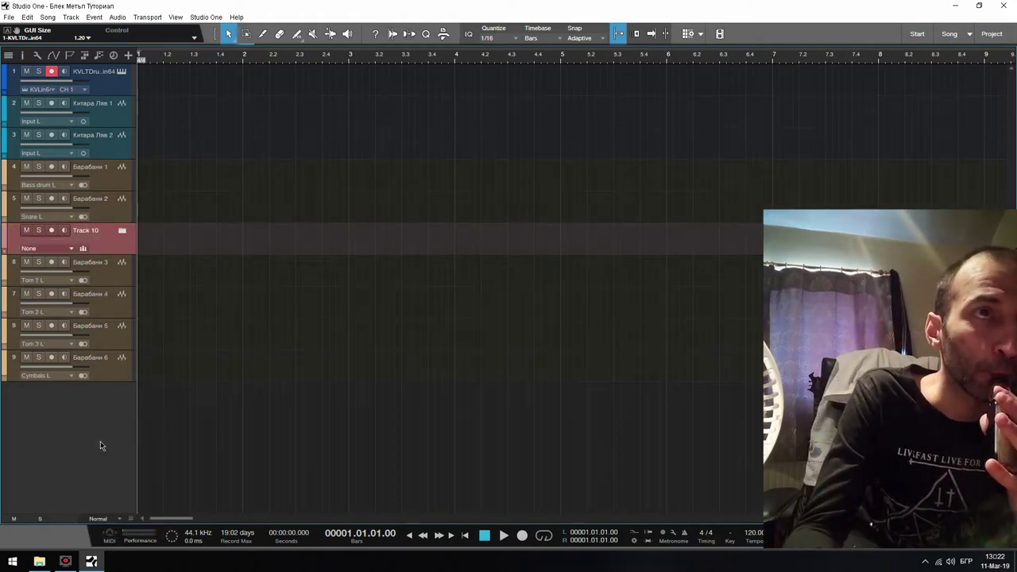
double_click(96, 232)
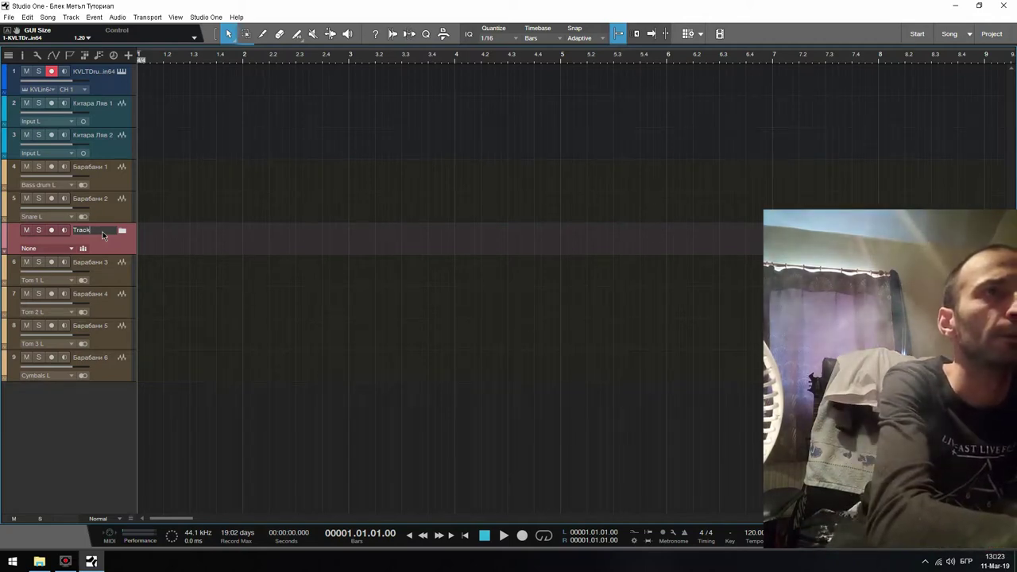
text(Т)
key(BackSpace)
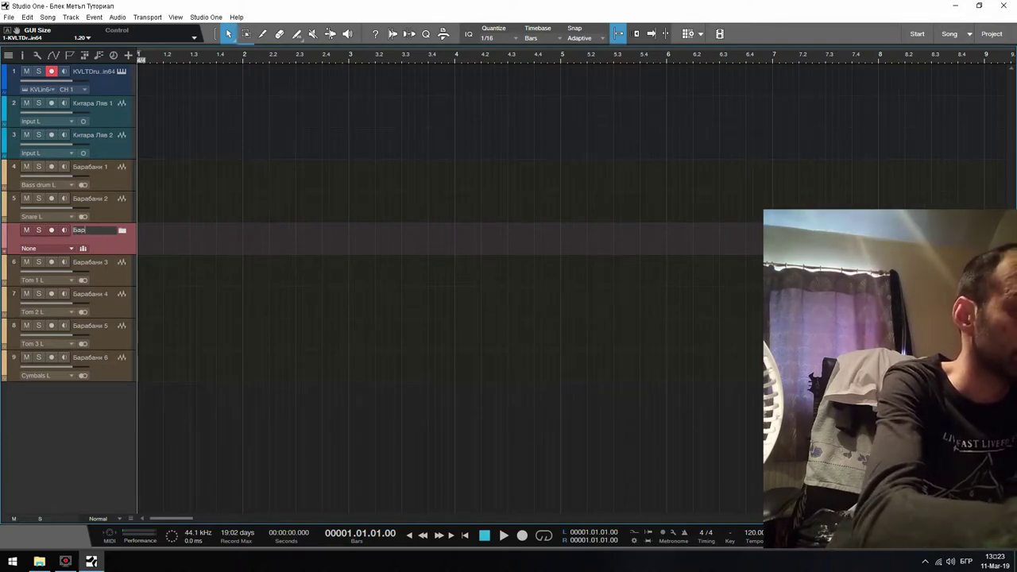
text(Барабани Пап)
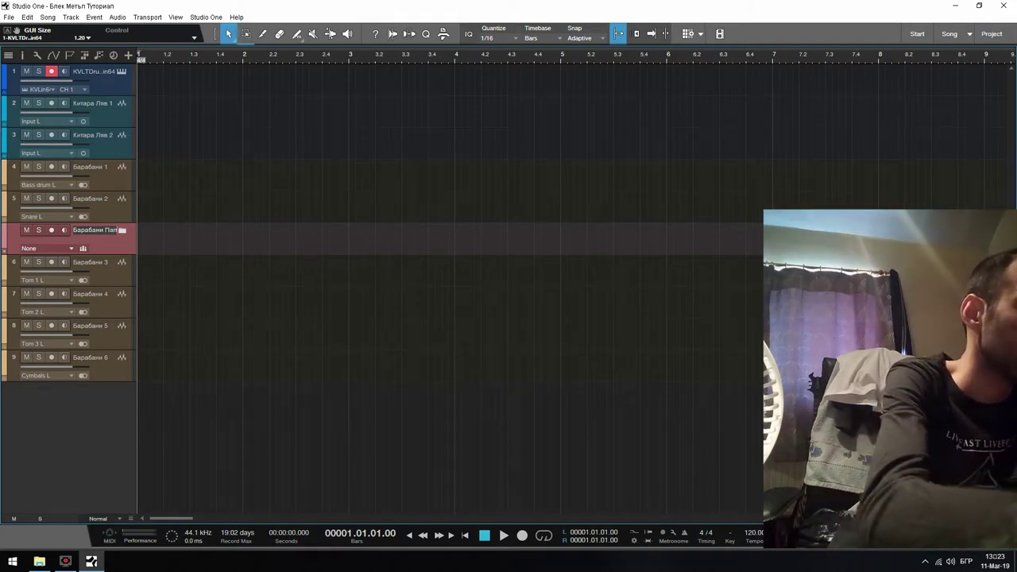
text( Палка)
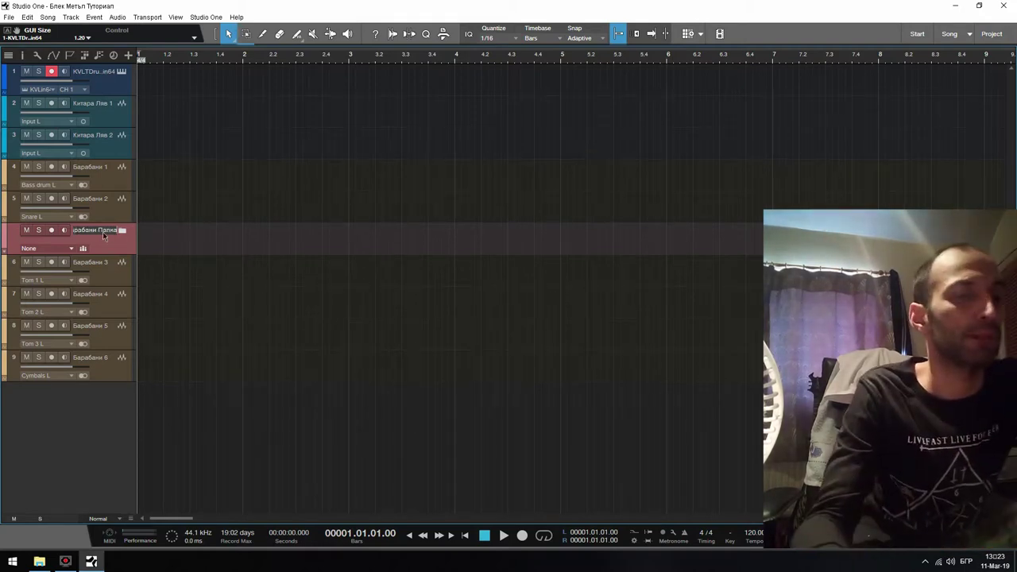
key(Return)
drag(103, 234, 109, 167)
- Try to move all six Барабани tracks together into the Барабани Папка folder
shift+click(102, 375)
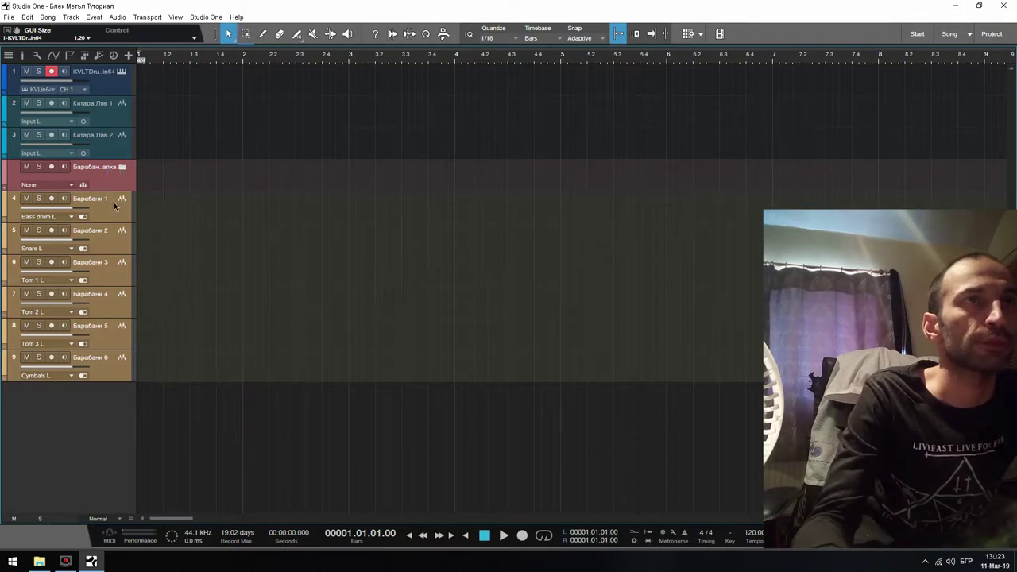
drag(114, 206, 113, 180)
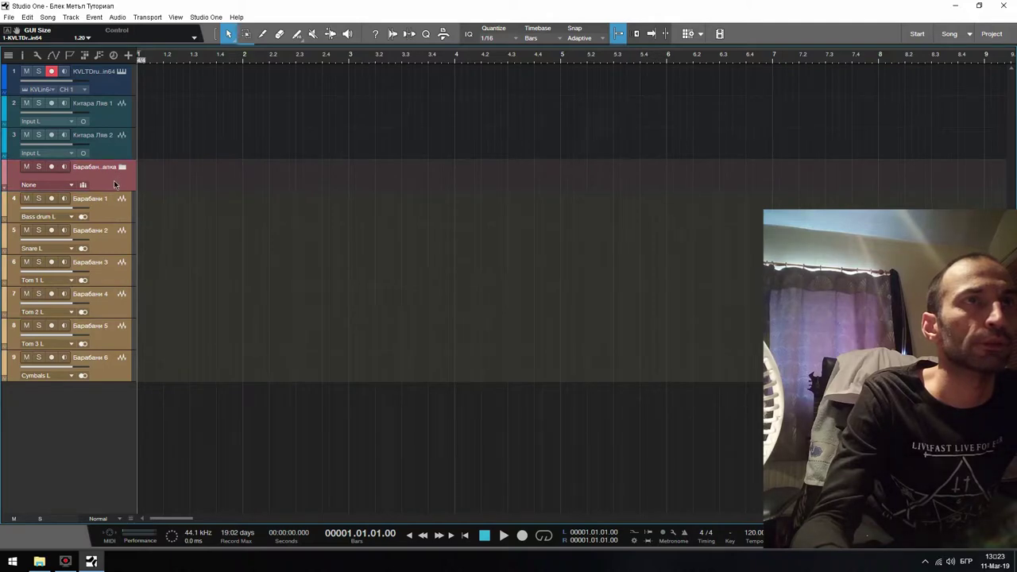
click(72, 186)
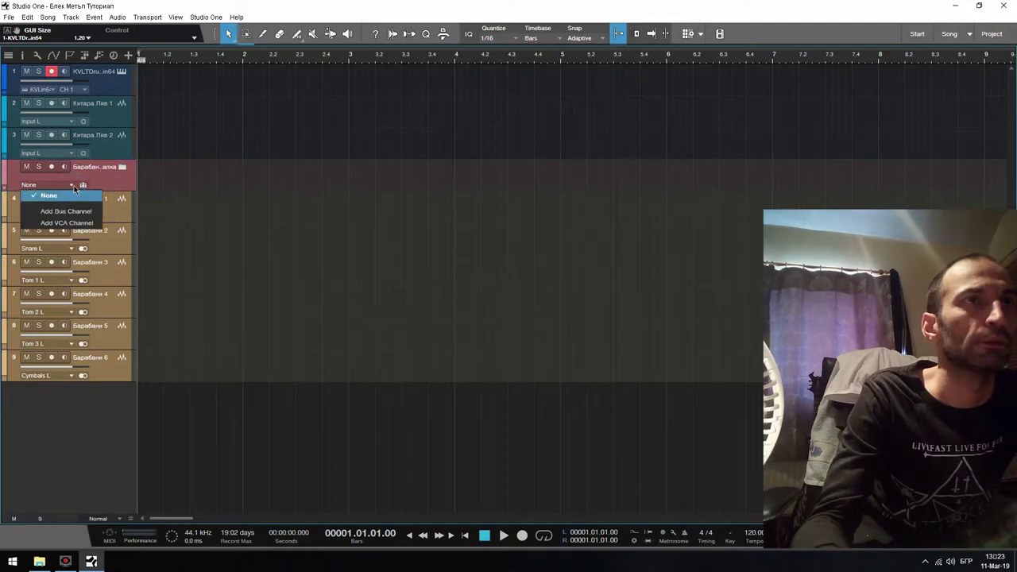
click(67, 223)
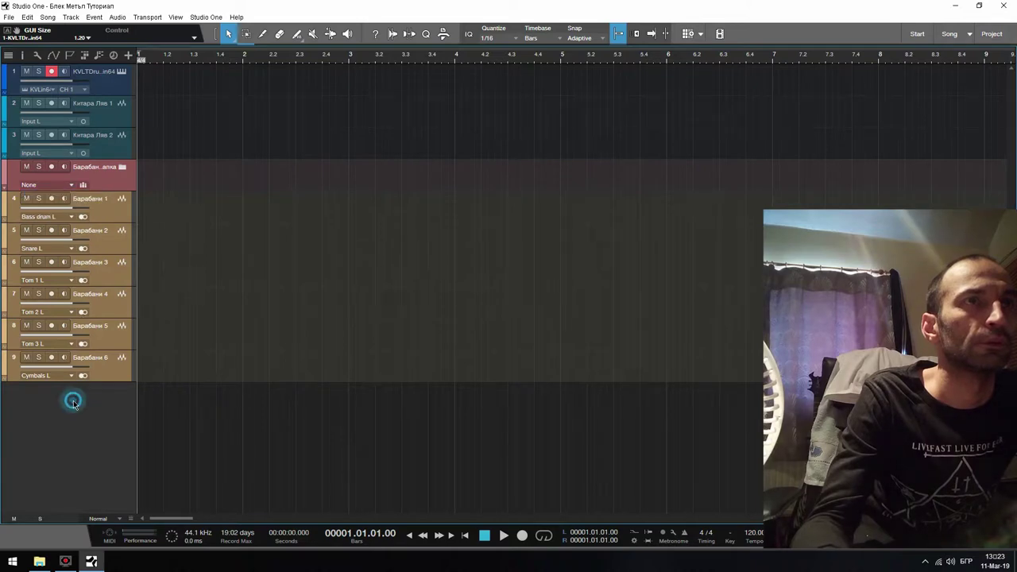
- Move track Барабани 1 and the group Барабани 2 through Барабани 6 into the Барабани Папка folder
click(97, 215)
drag(99, 216, 113, 183)
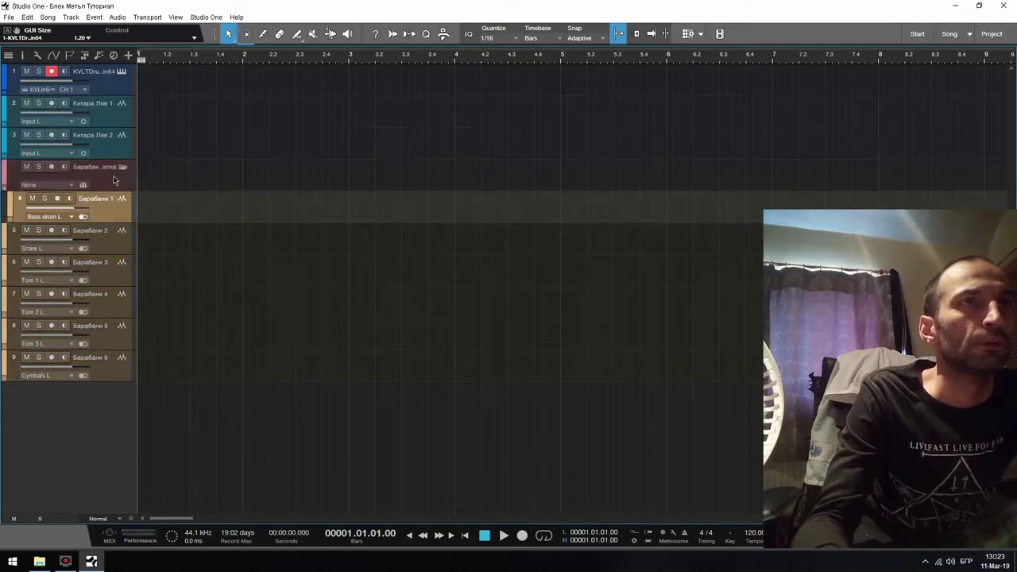
click(106, 369)
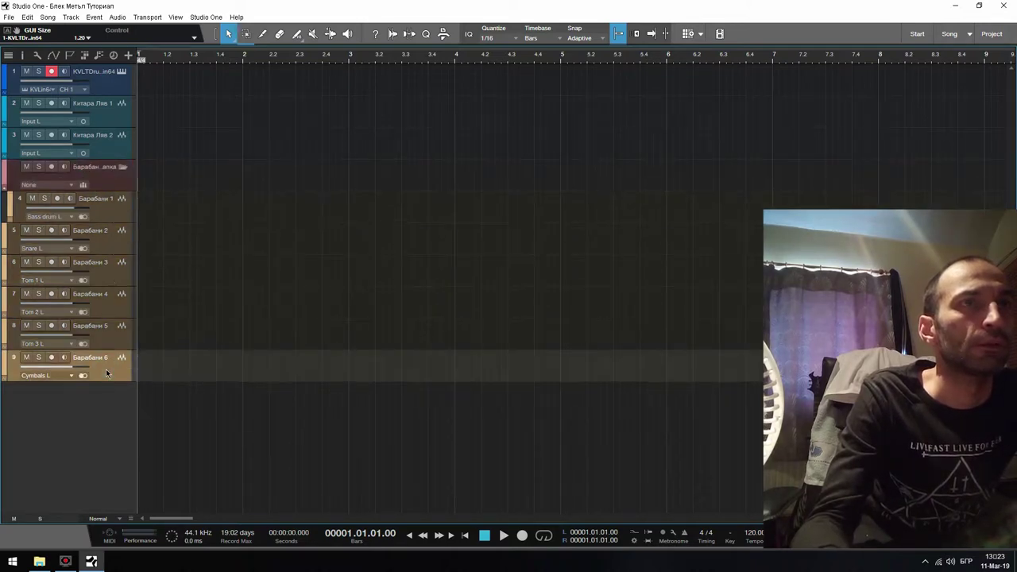
shift+click(111, 249)
key(F3)
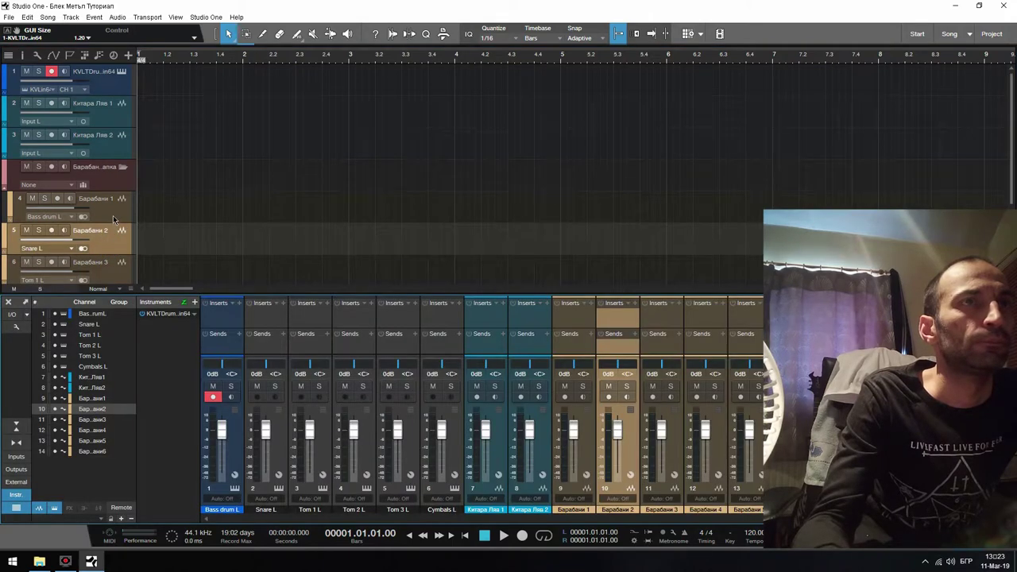
key(F3)
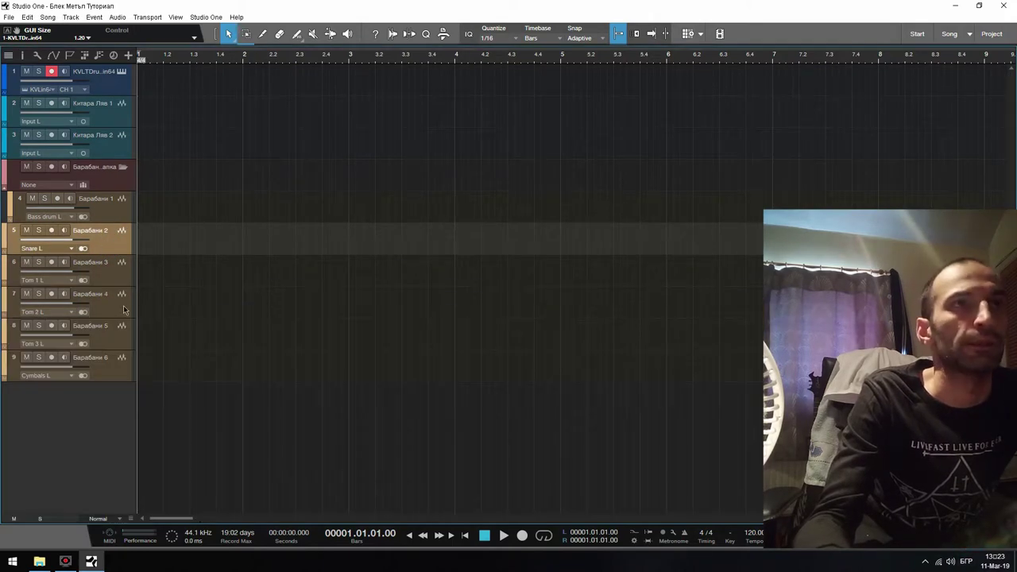
shift+click(115, 380)
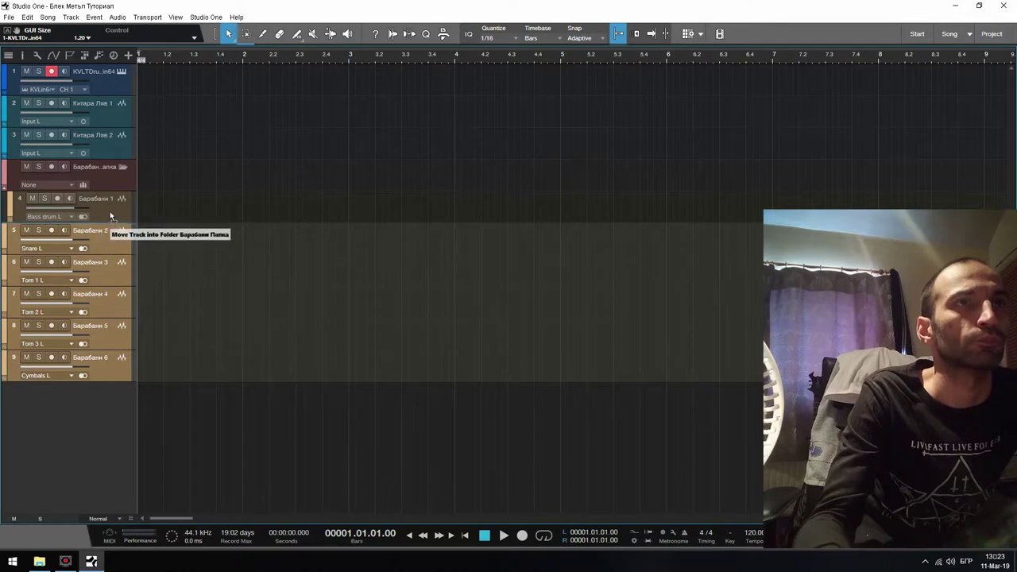
drag(110, 216, 120, 228)
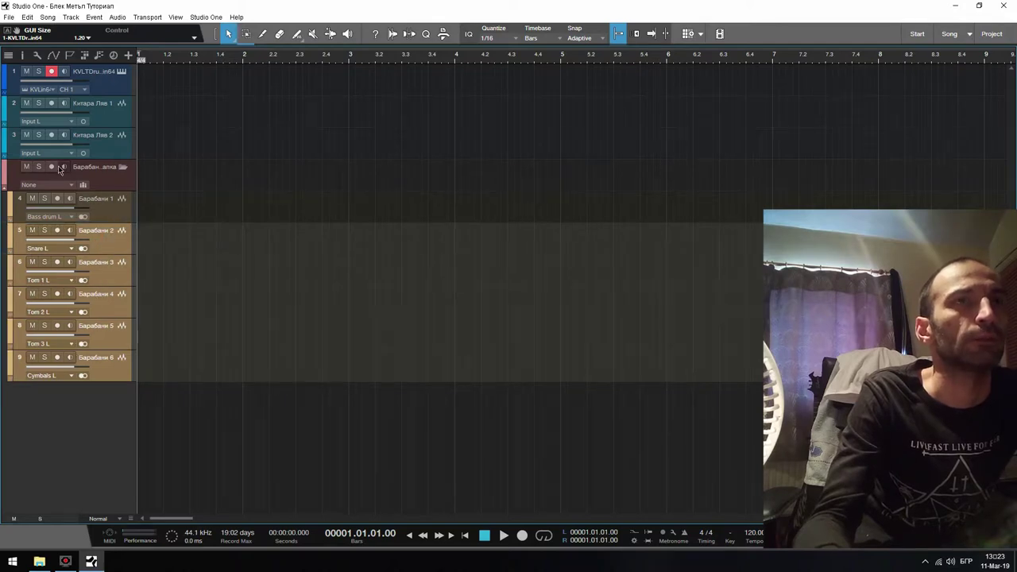
- View the KVLT Drums instrument and its track's note editor, enlarge the editor, and close the instrument window
click(121, 71)
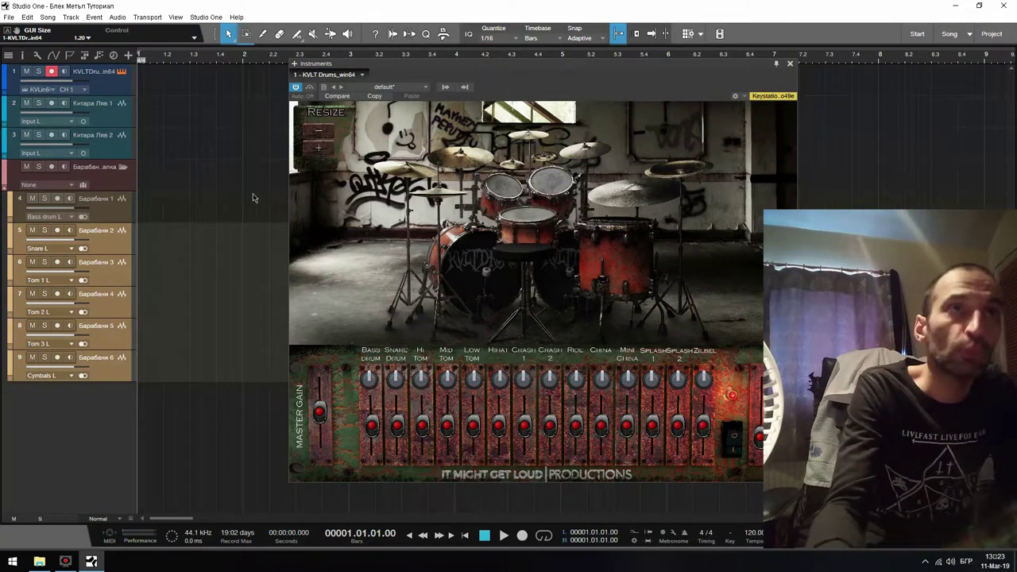
click(105, 79)
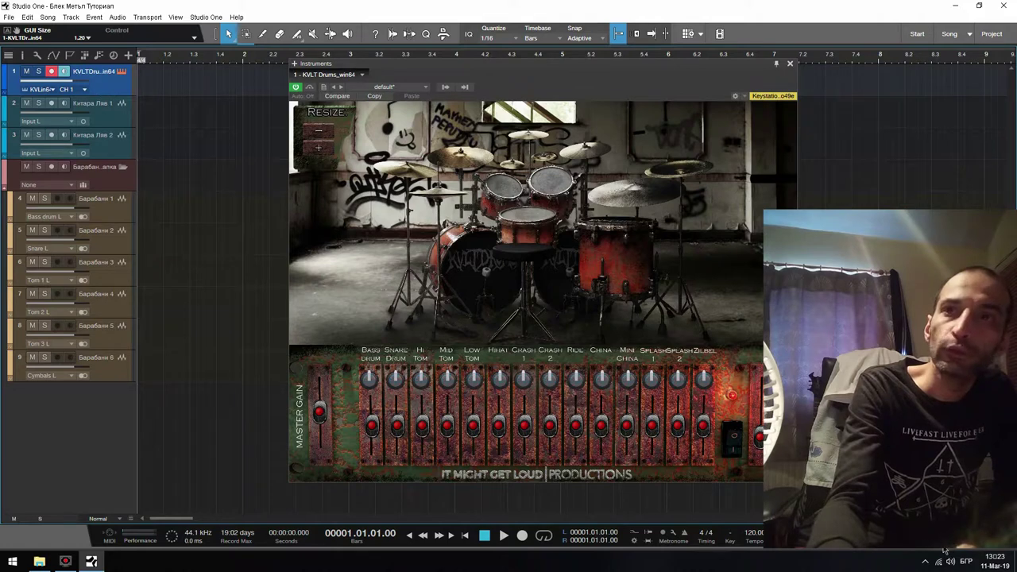
key(F2)
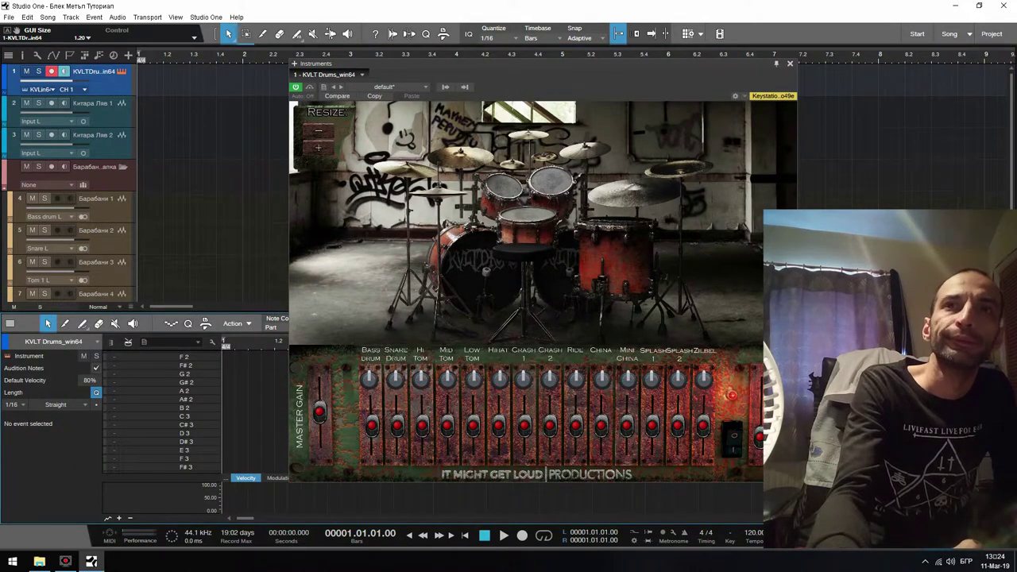
drag(215, 315, 214, 212)
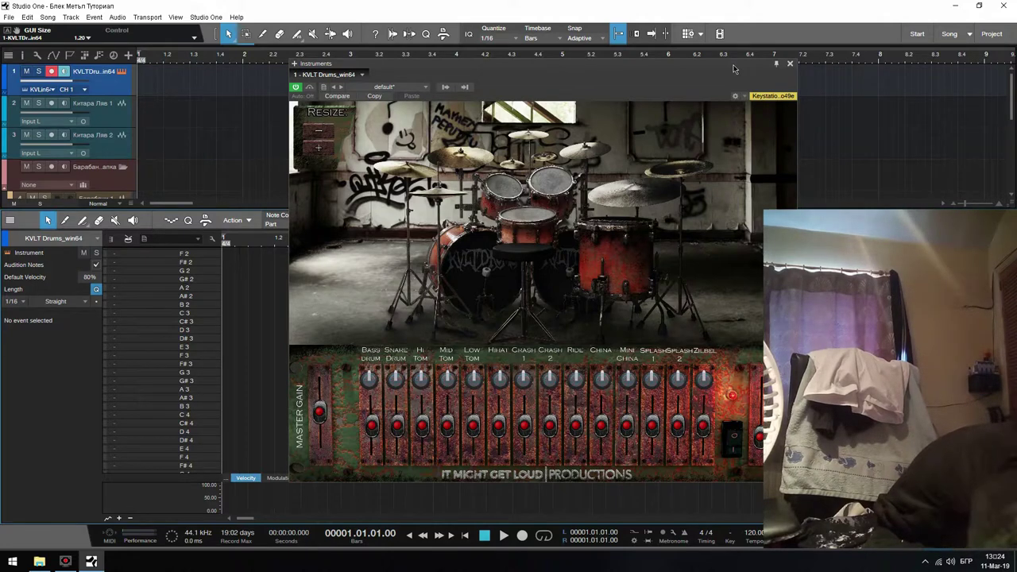
click(791, 63)
- Reconnect the Keystation Pro 49e keyboard in the external device options and close the note editor
click(213, 17)
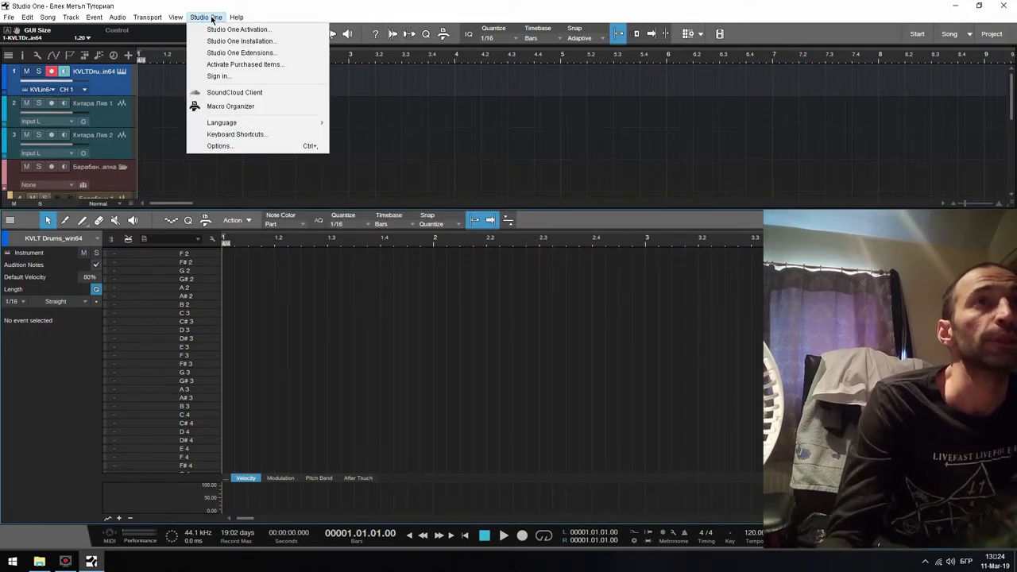
click(219, 147)
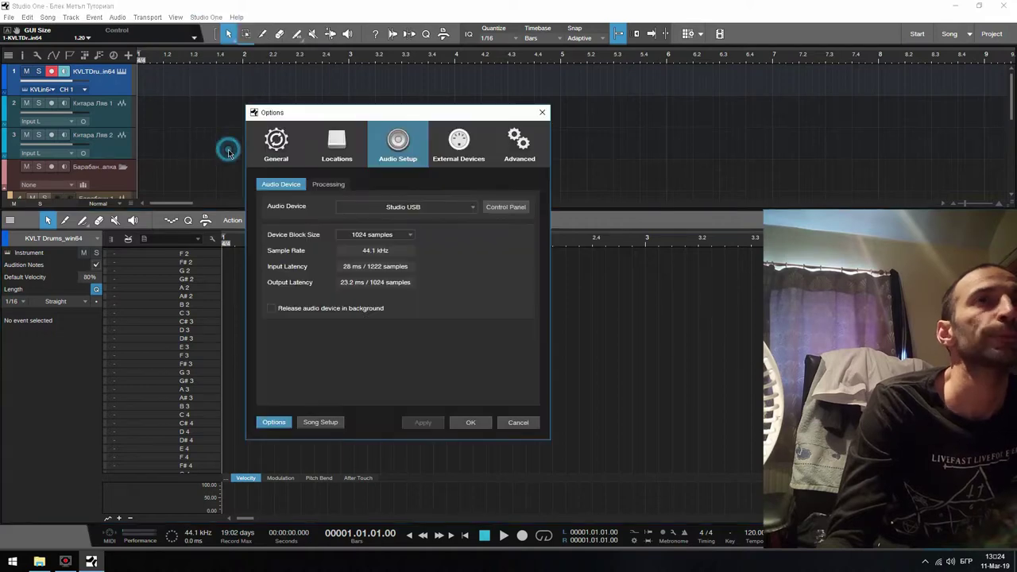
click(455, 142)
click(341, 204)
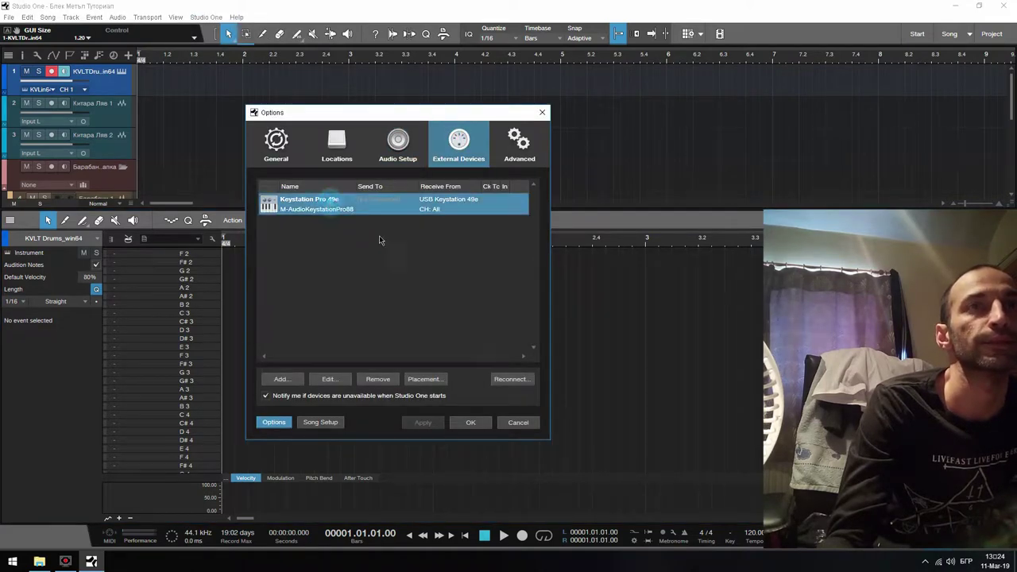
click(507, 386)
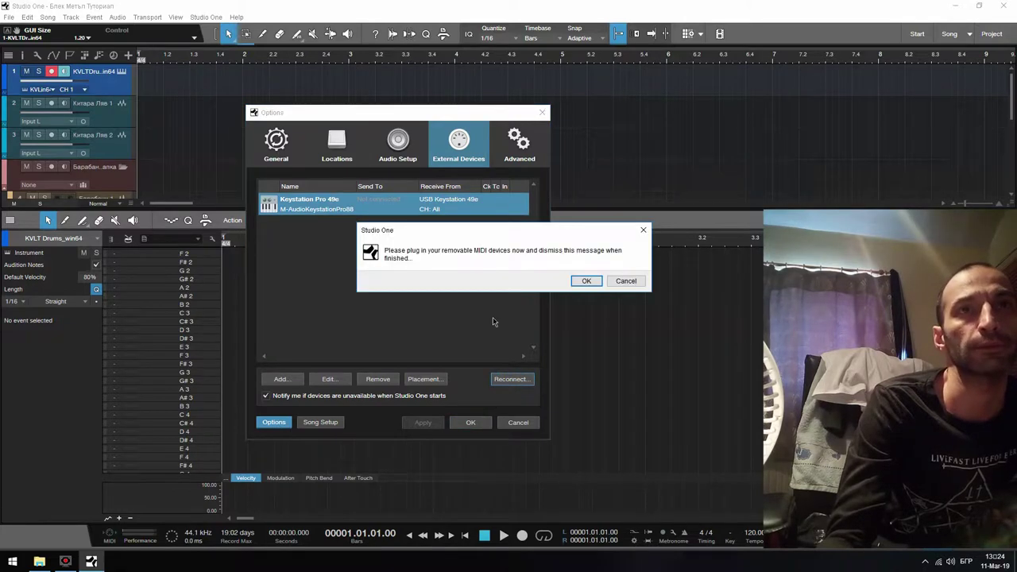
click(588, 283)
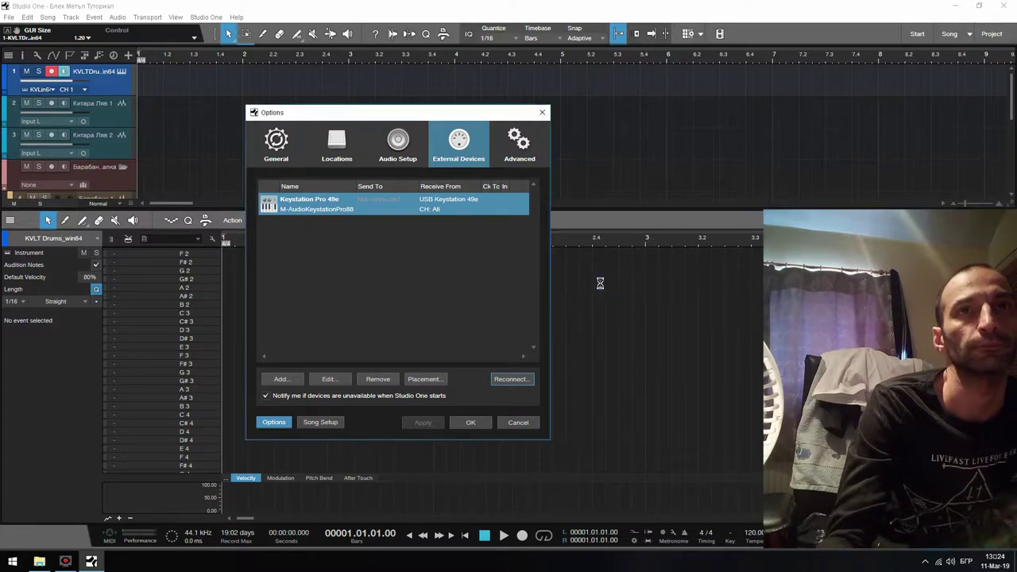
click(481, 426)
key(F2)
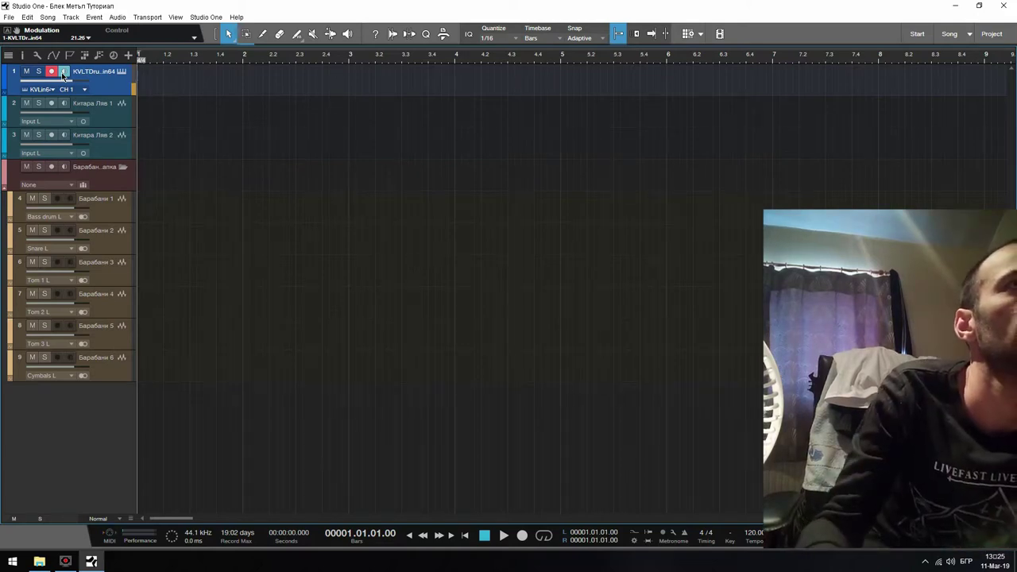
- Try monitoring through the Барабани Папка folder instead of KVLT Drums, and switch monitoring back to the KVLT Drums track
click(61, 73)
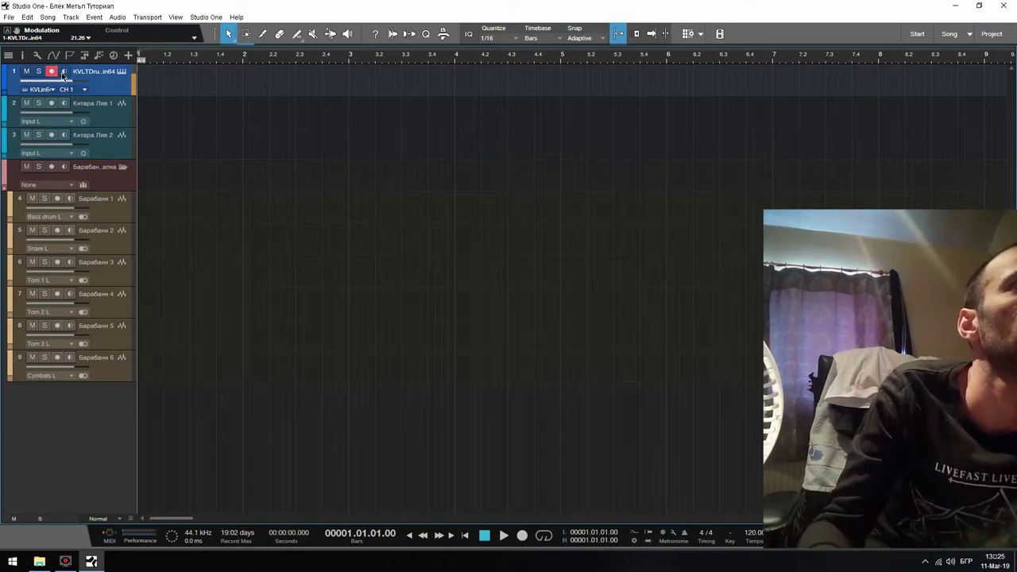
click(110, 208)
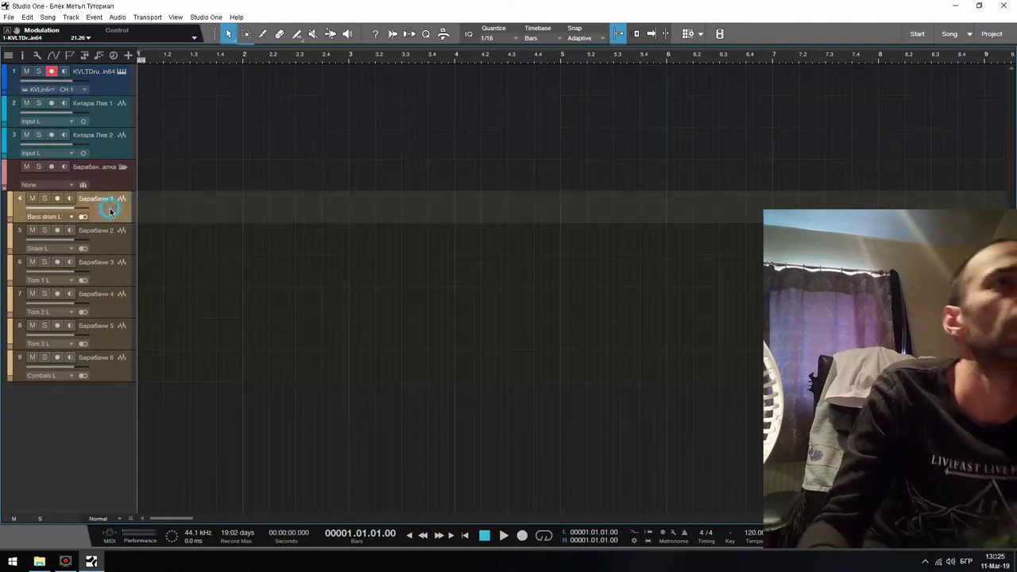
click(64, 167)
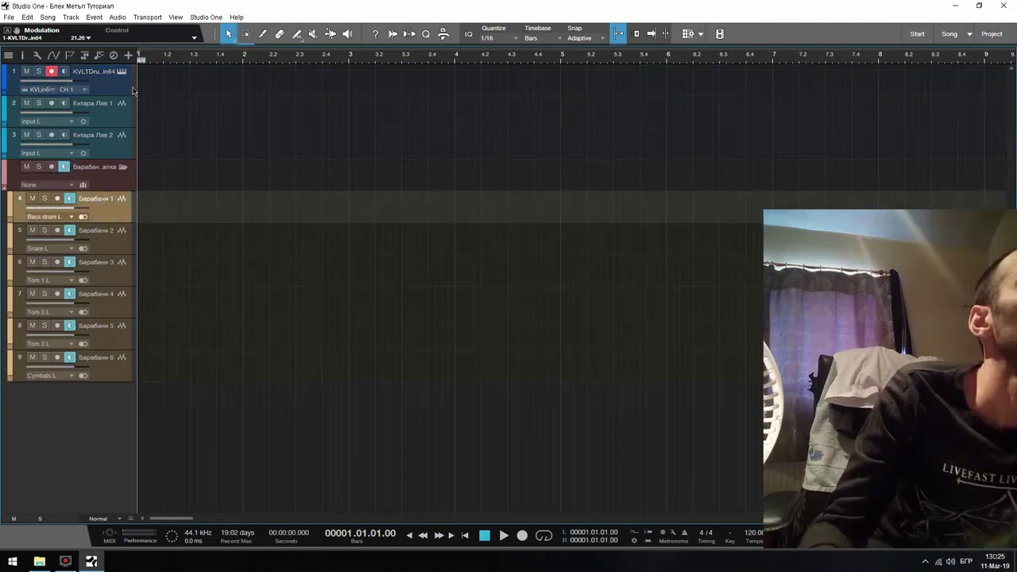
click(64, 72)
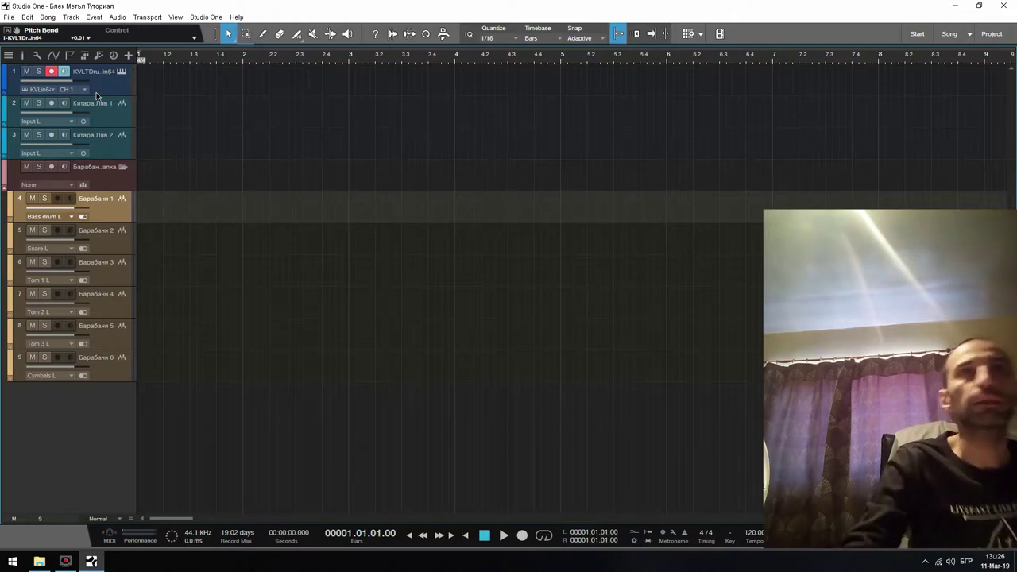
- Record a MIDI drum take on the KVLT Drums track from bar 1 to about bar 10, and switch the keyboard language to English
click(523, 536)
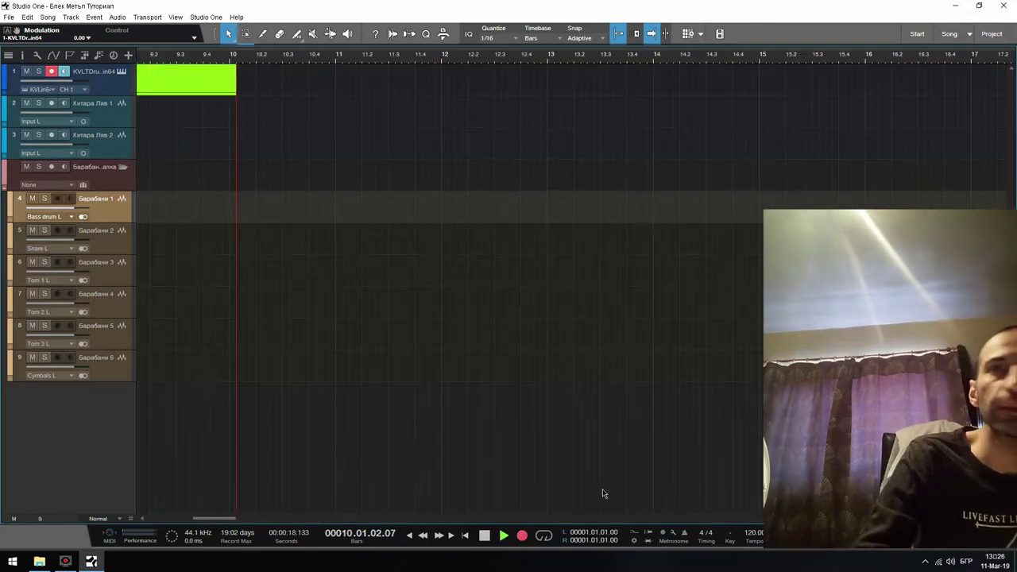
click(490, 537)
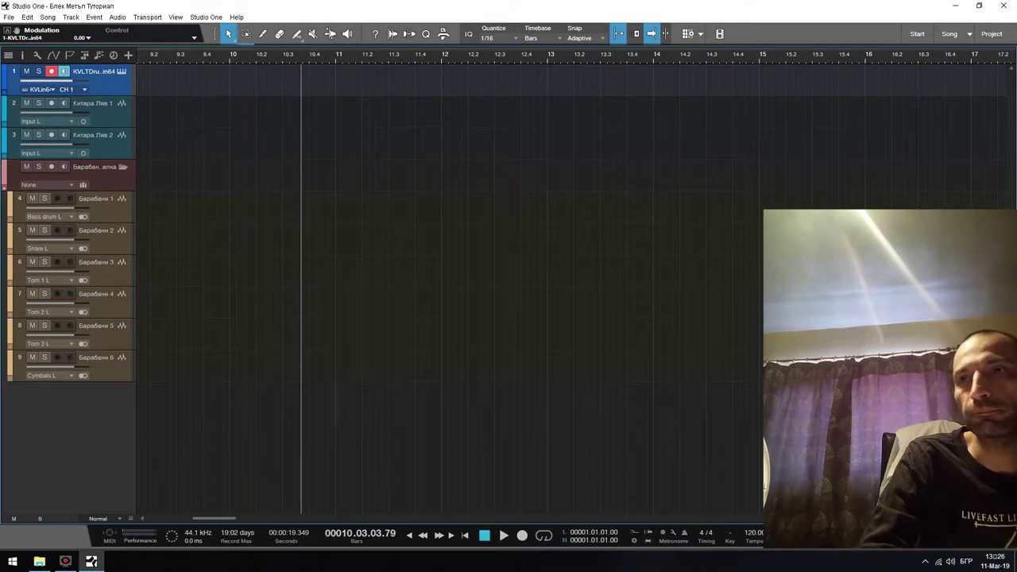
key(shift+f)
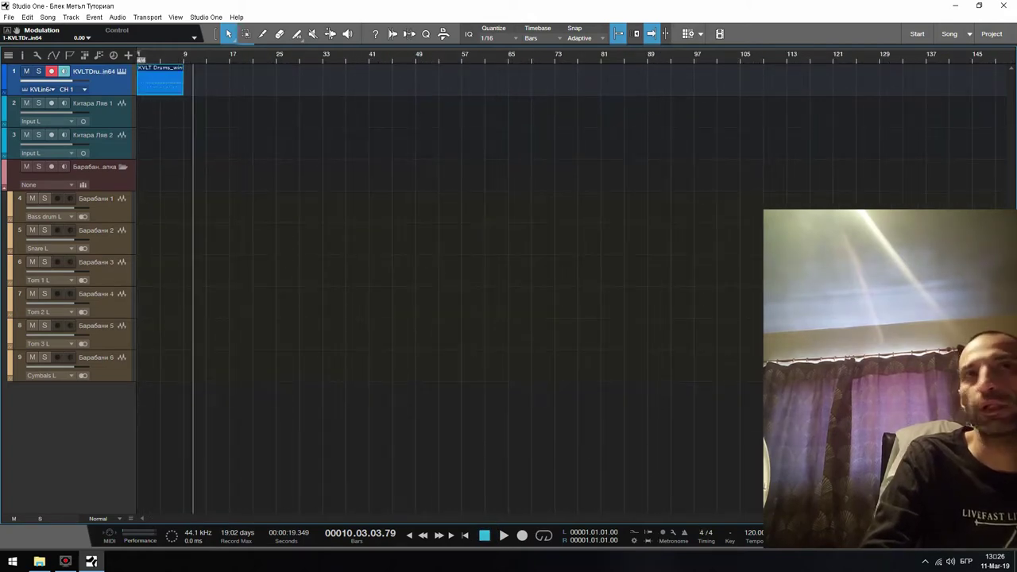
key(e)
key(e)
key(e)
key(e)
drag(266, 519, 215, 521)
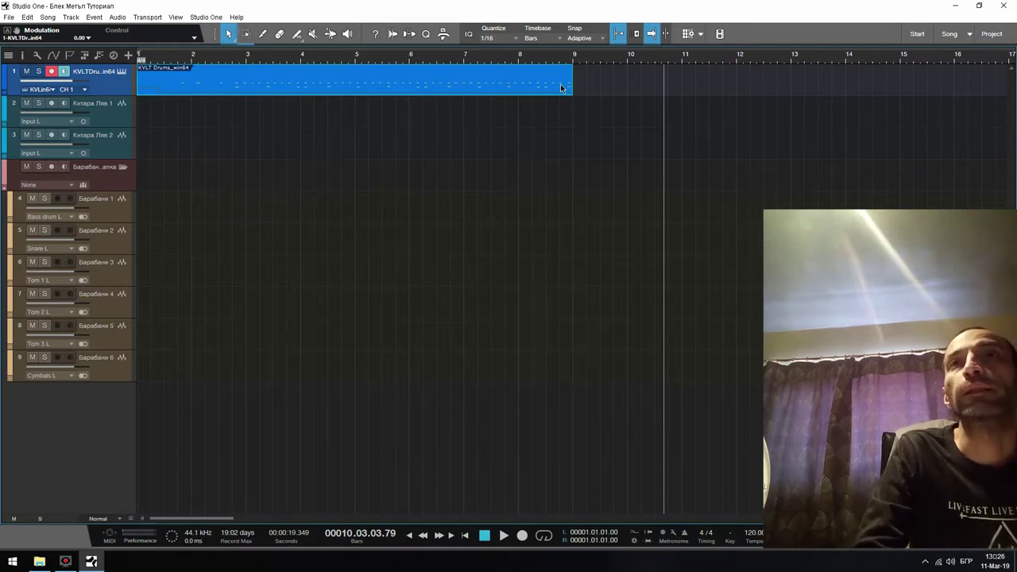
key(alt+shift)
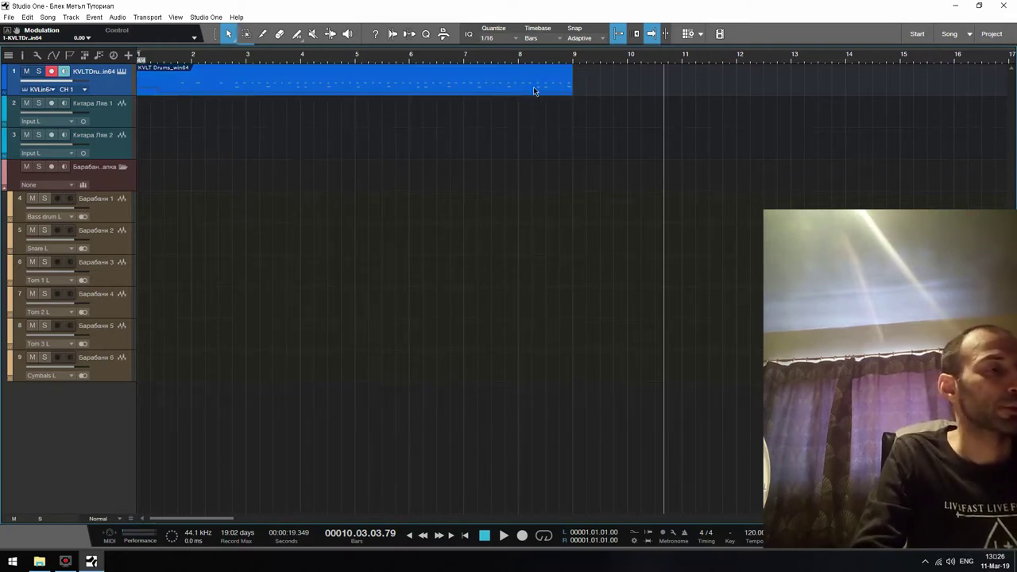
- Duplicate the recorded KVLT Drums clip and trim the copy to run from just after bar 9 to about the middle of bar 15
click(550, 83)
key(d)
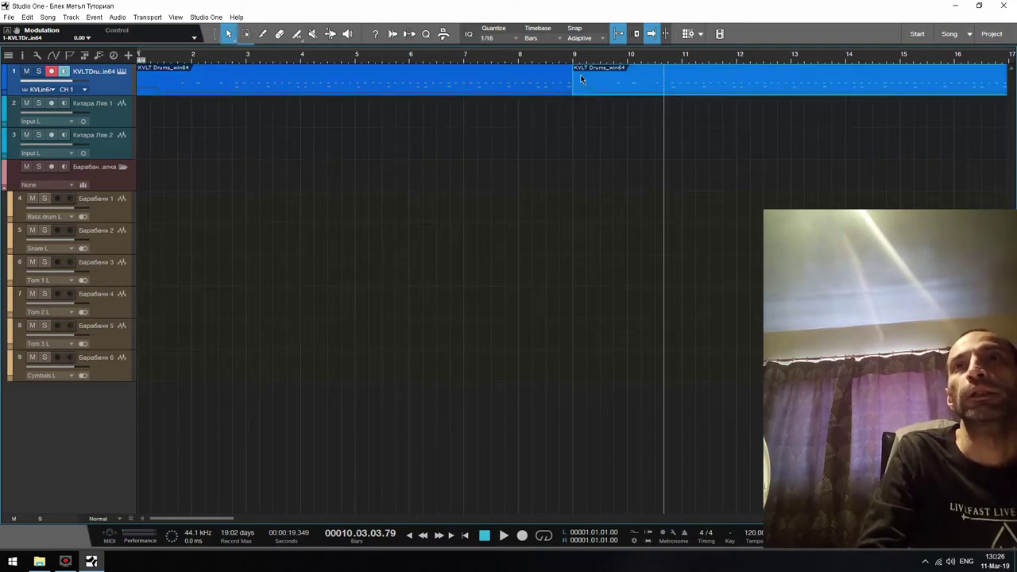
drag(573, 72, 628, 89)
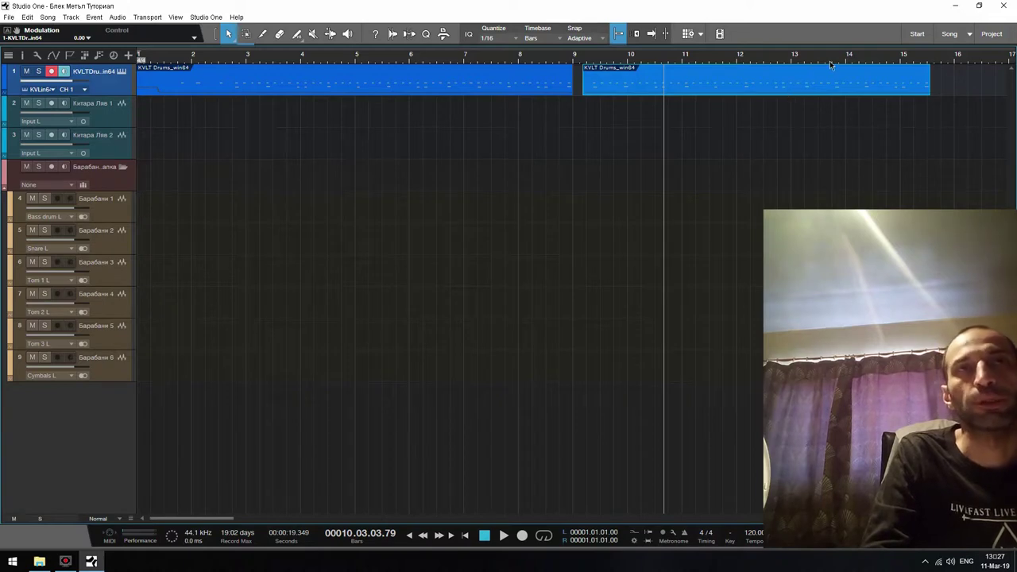
- Search the effects for "amp" and insert AmpliTube 4 on the Китара Ляв 1 channel
click(129, 121)
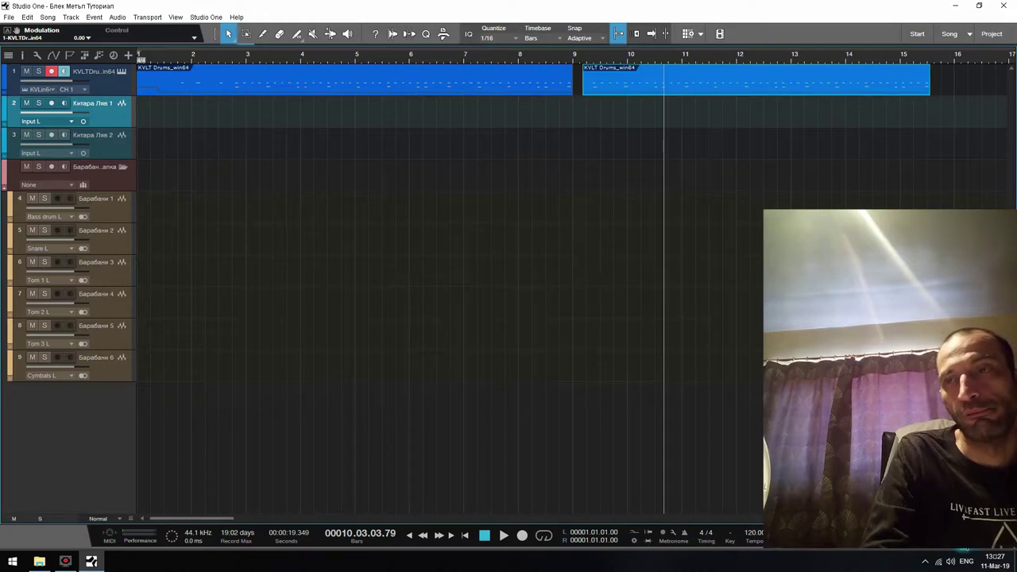
key(F3)
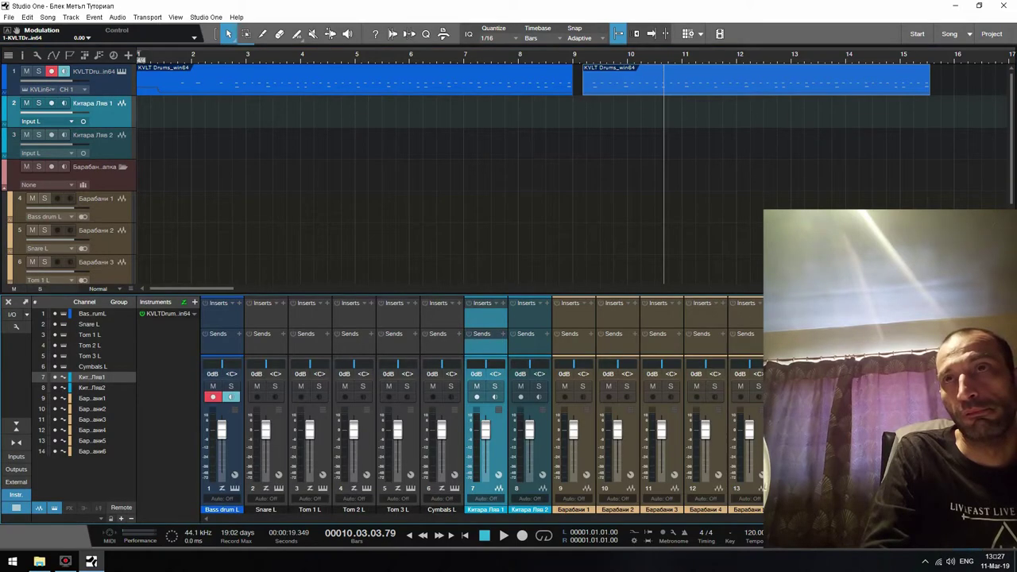
click(503, 304)
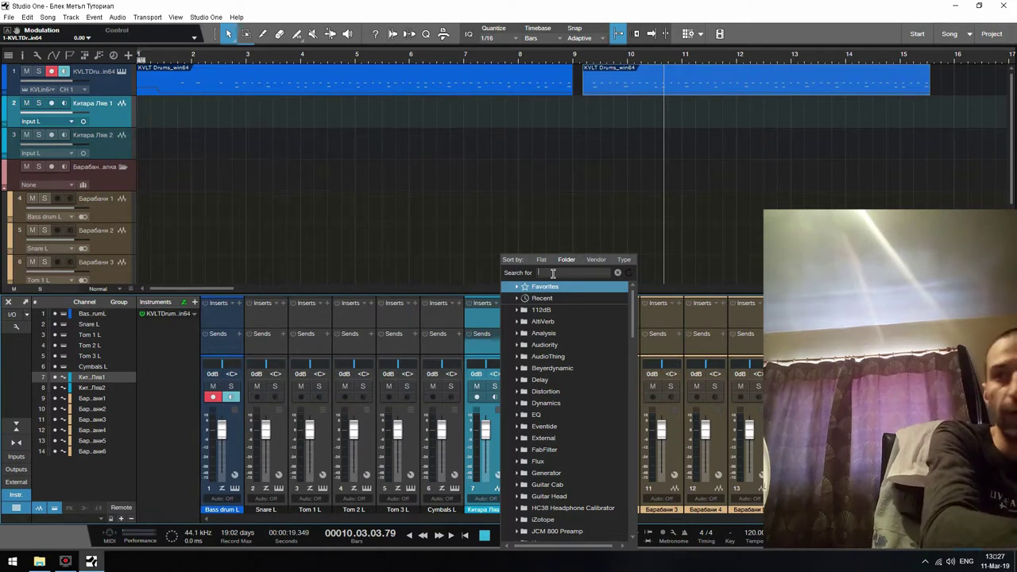
text(pl)
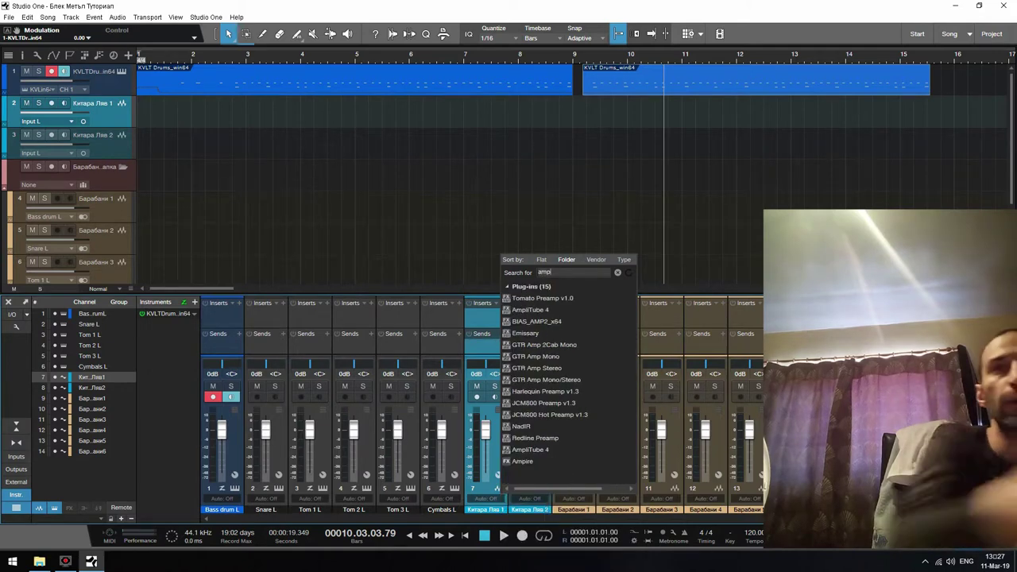
key(BackSpace)
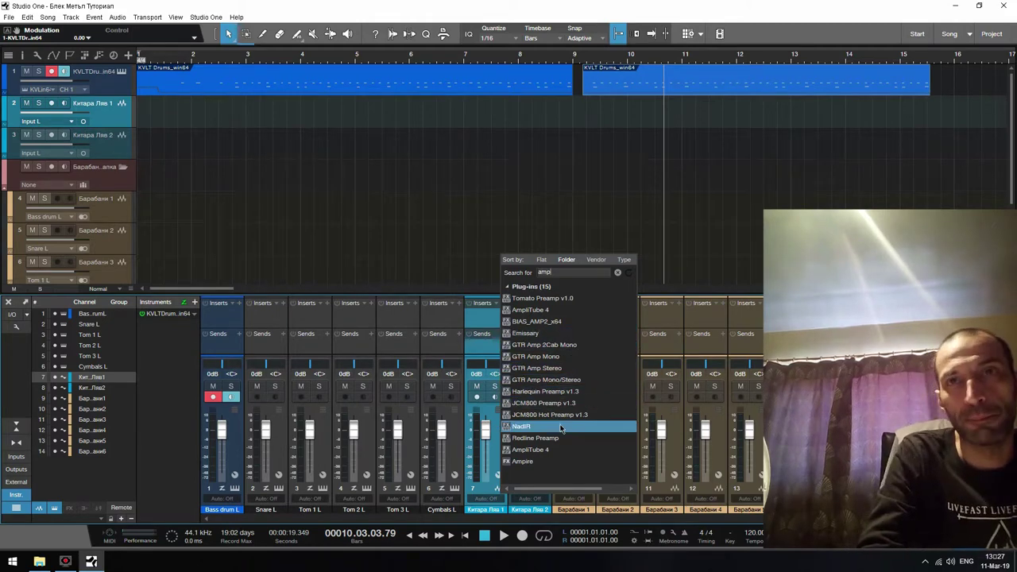
click(560, 450)
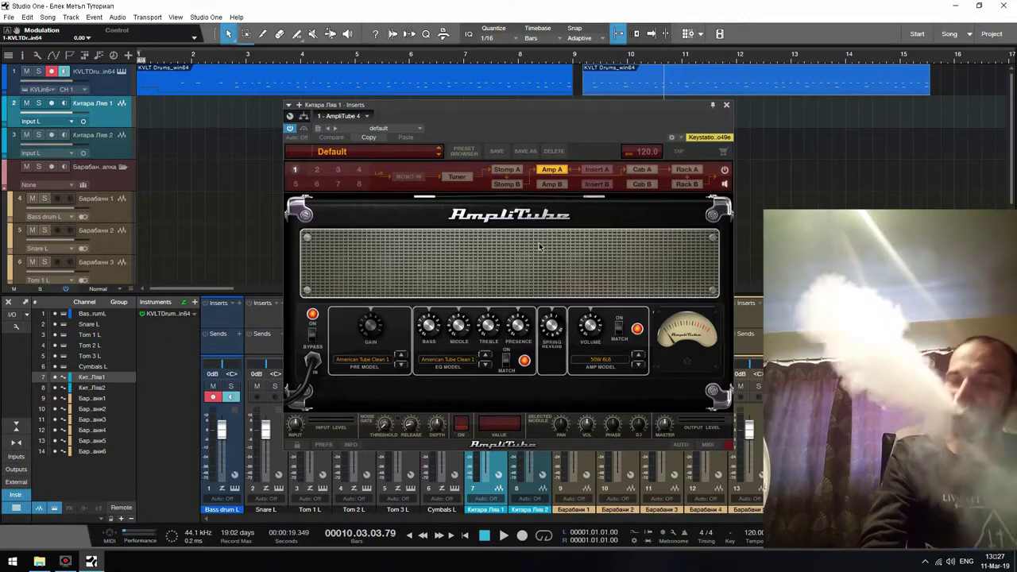
- Load the BM1 preset in AmpliTube 4 on Китара Ляв 1 and close the plug-in window
click(387, 153)
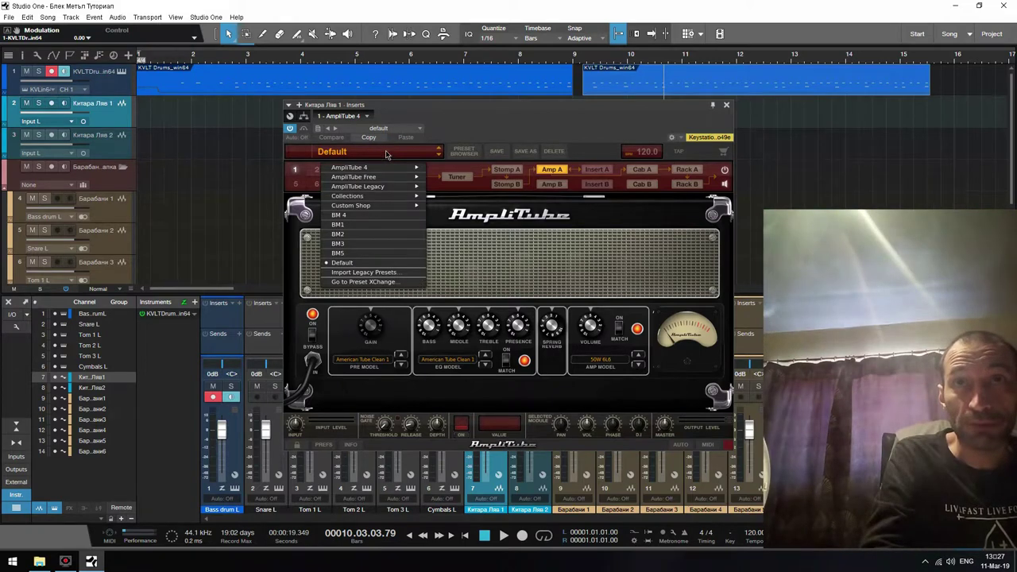
click(347, 226)
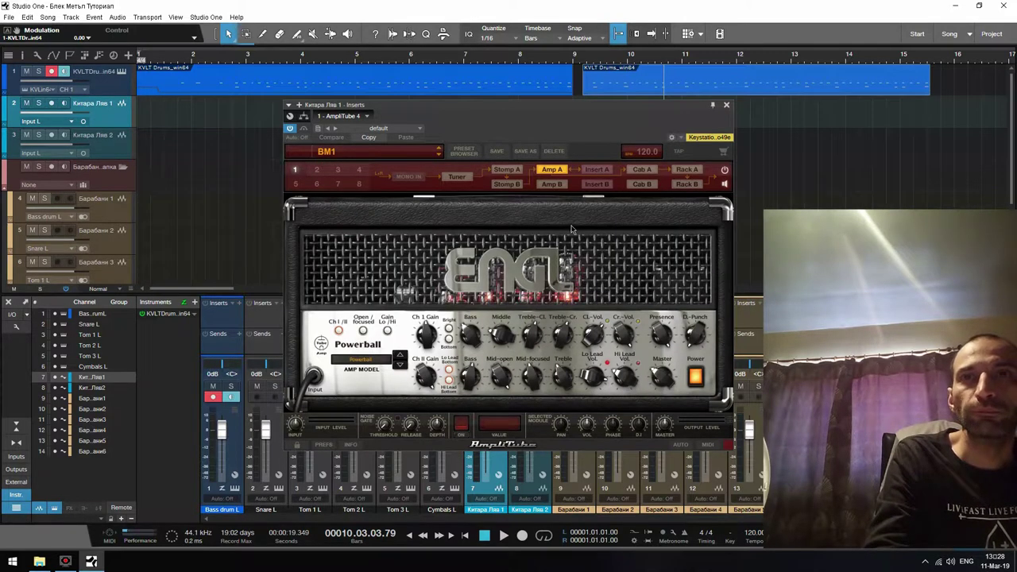
drag(605, 107, 569, 74)
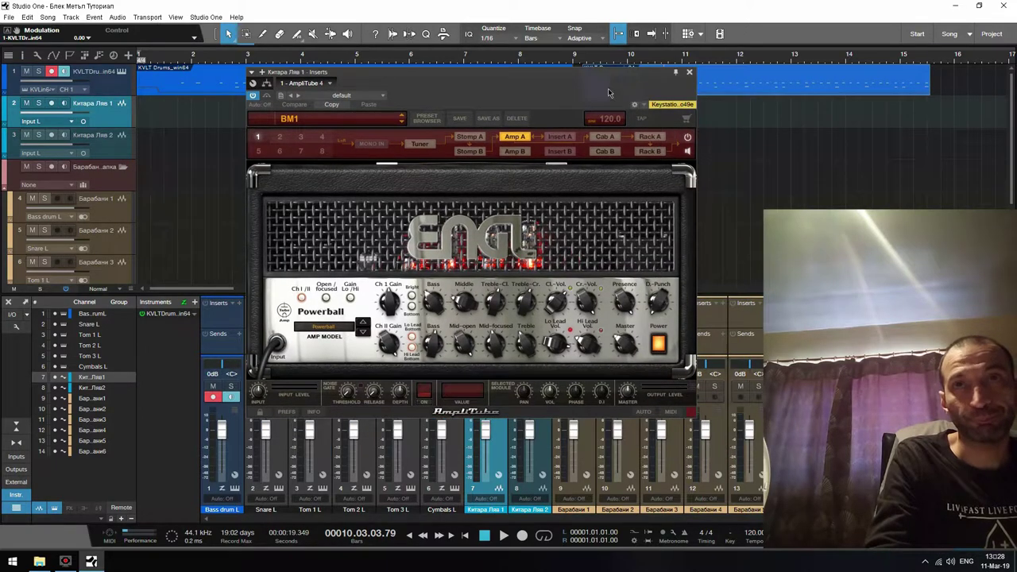
click(689, 73)
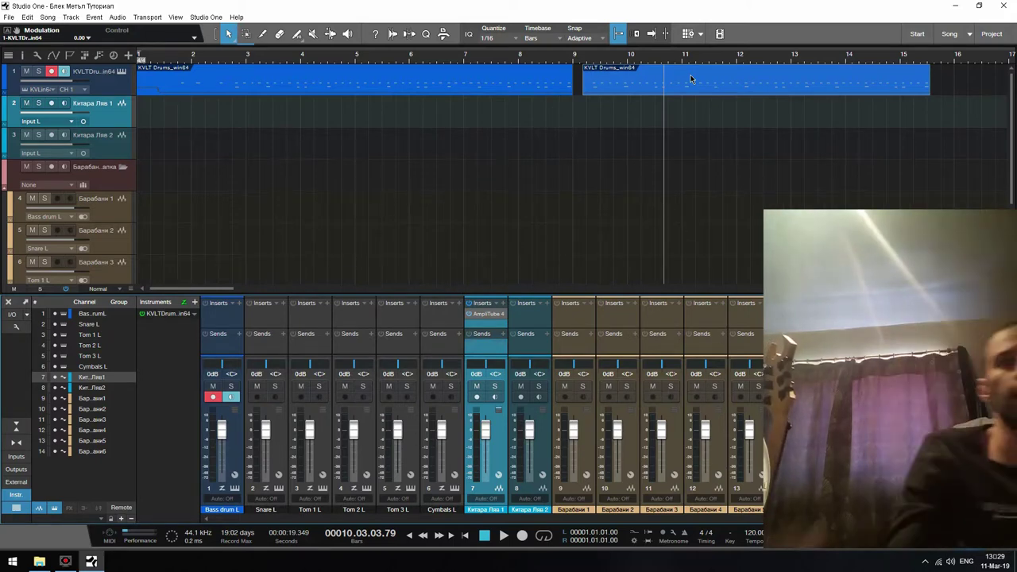
- Enable input monitoring on the Китара Ляв 1 channel and hide the mixer's instrument list
click(496, 397)
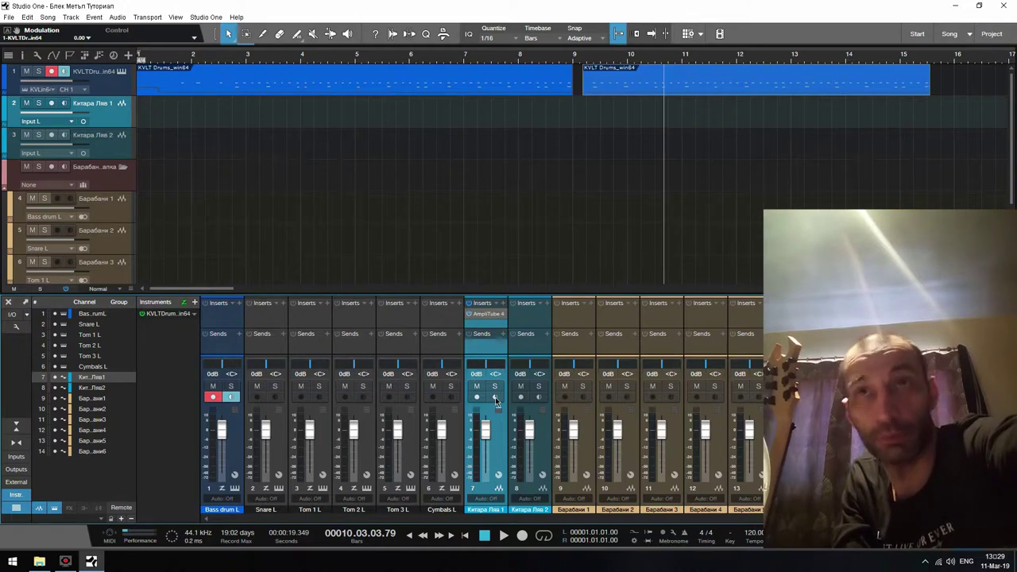
click(494, 398)
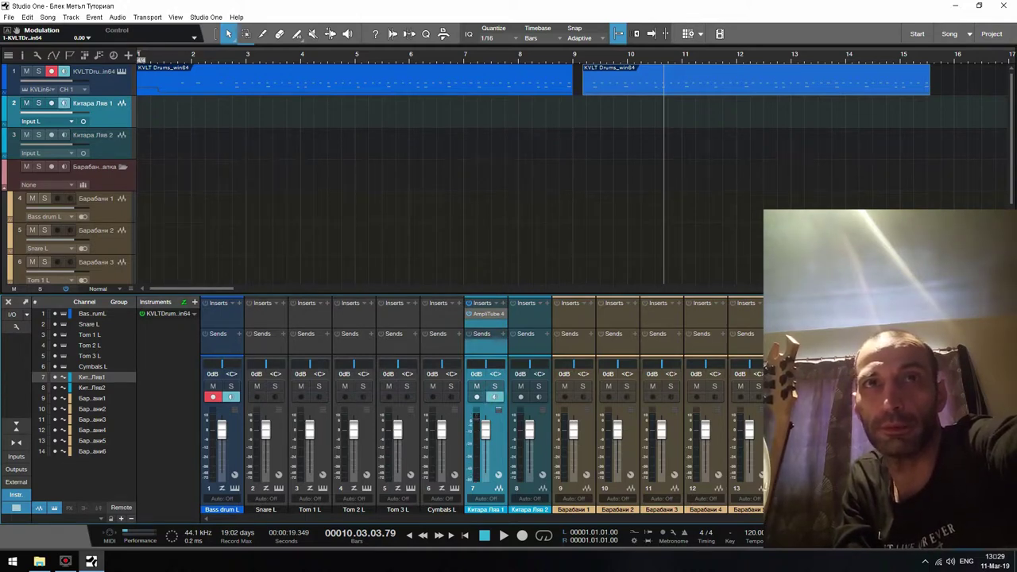
click(17, 494)
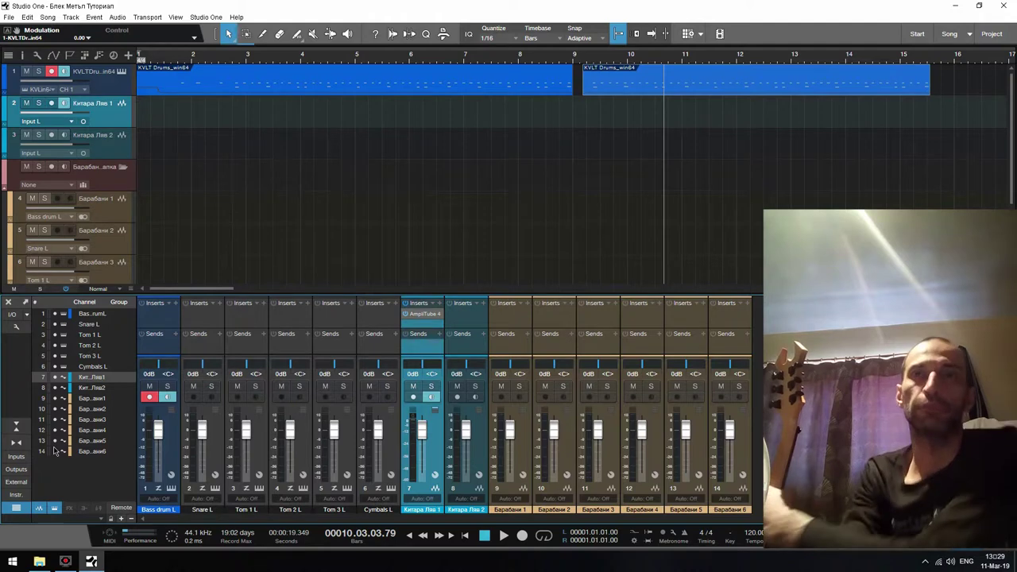
- Set the Powerball amp's Master to 2.2 in AmpliTube on Китара Ляв 1, and close the plug-in and the mixer
click(424, 316)
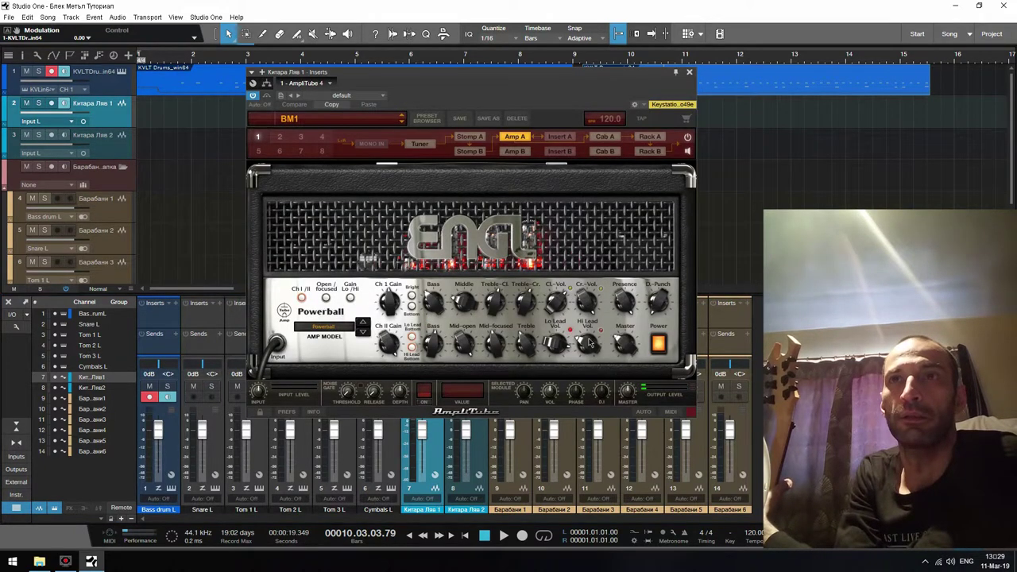
drag(624, 347, 618, 351)
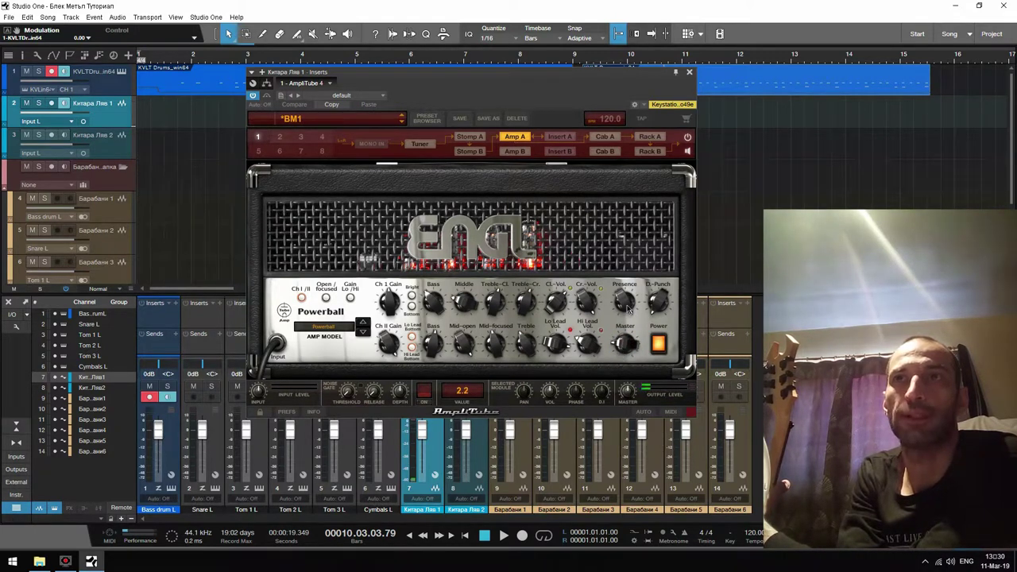
click(689, 72)
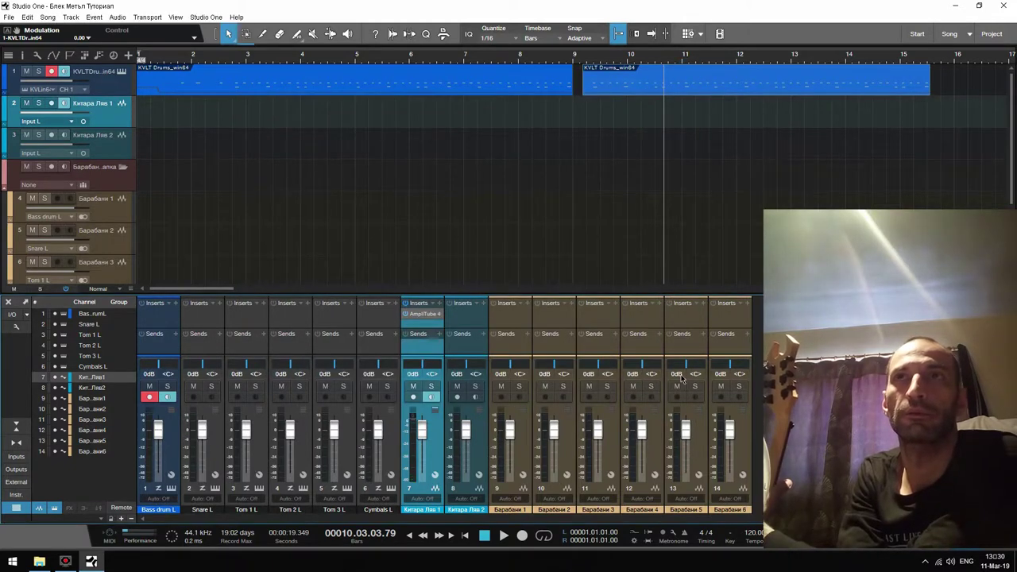
key(F3)
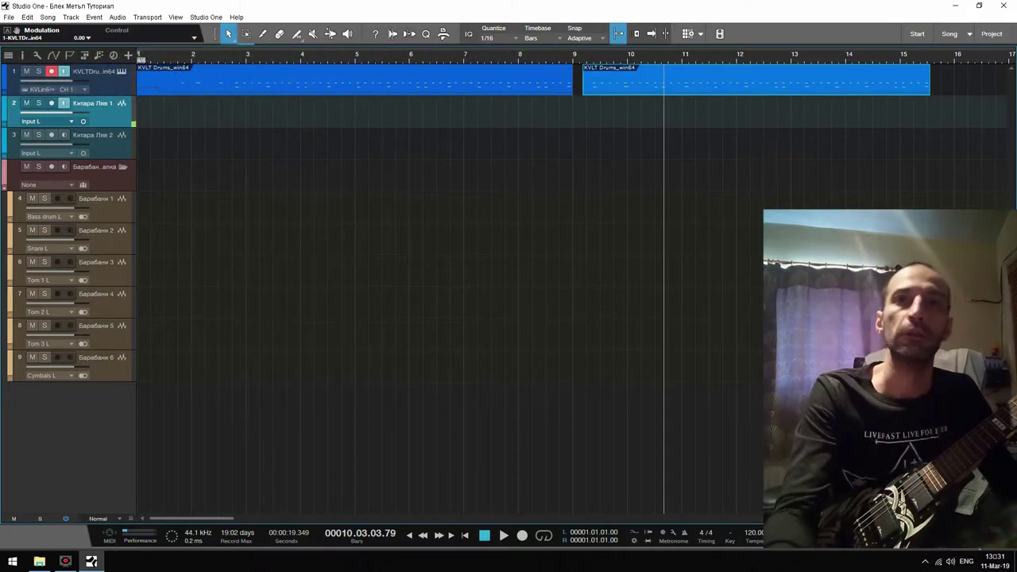
- Play the drum part from the start while raising KVLT Drums' Humanize and Master Gain to 1.00, and return the playhead to bar 1
click(466, 534)
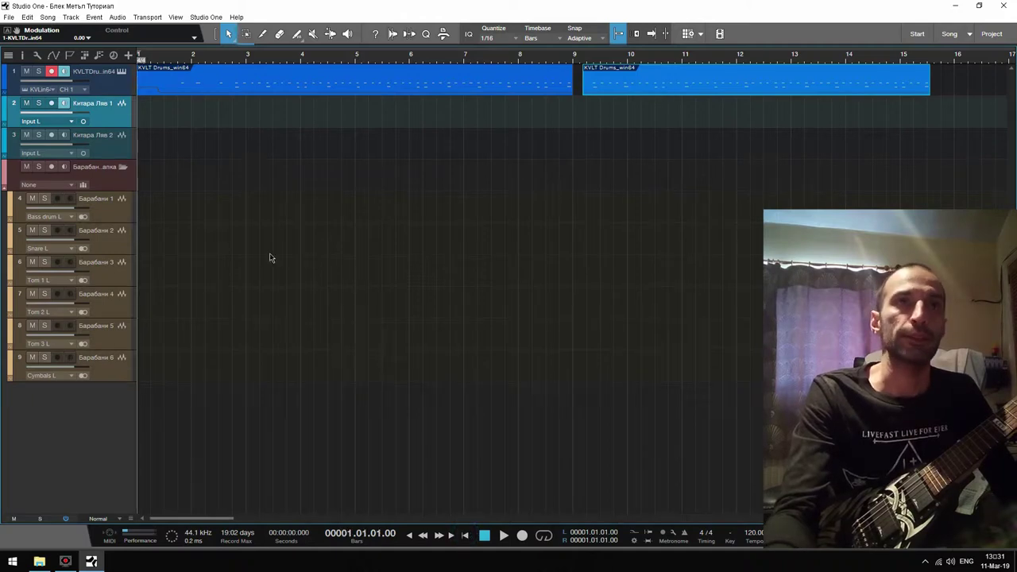
click(504, 537)
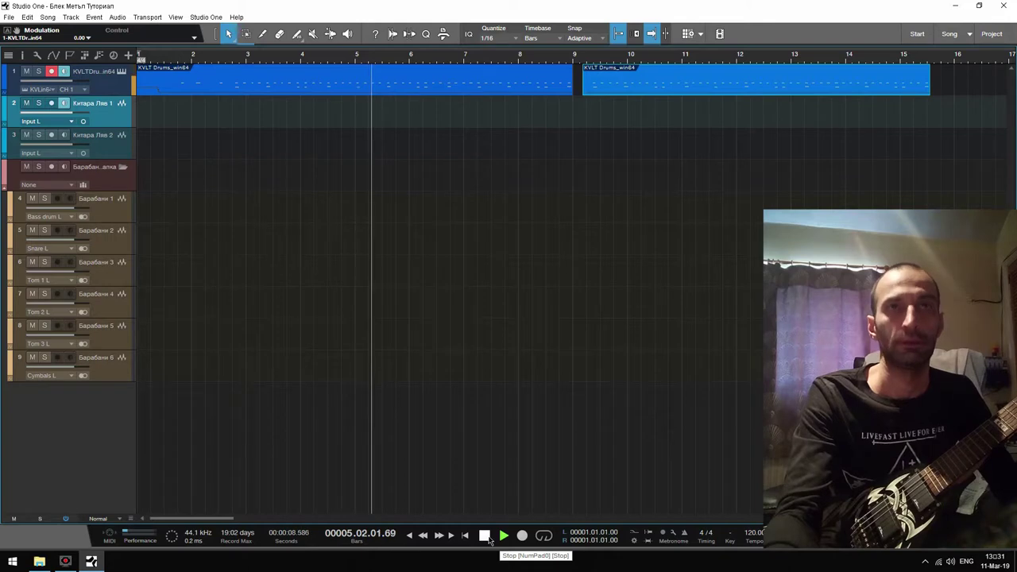
click(121, 72)
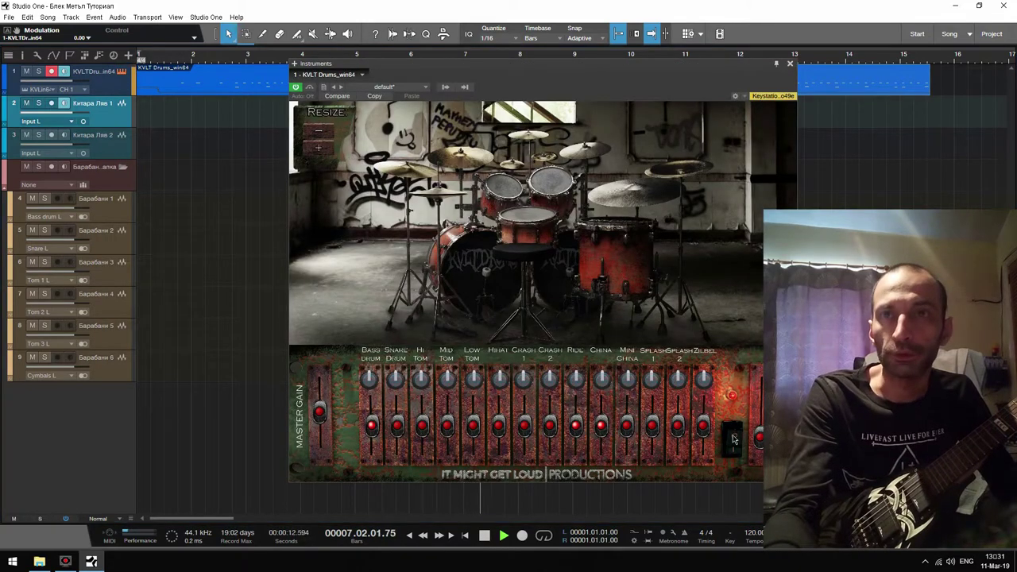
drag(759, 438, 759, 387)
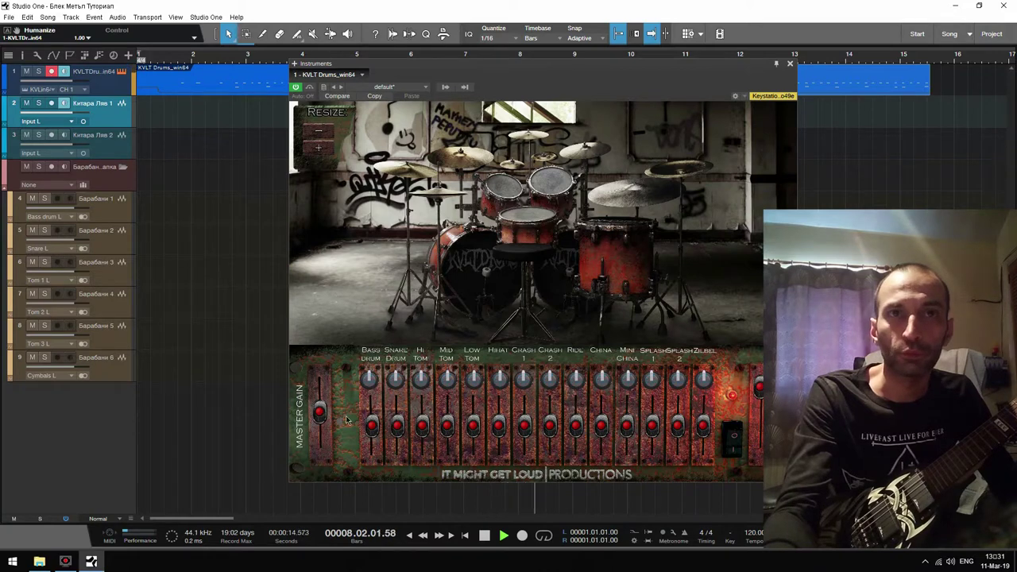
drag(322, 407, 320, 388)
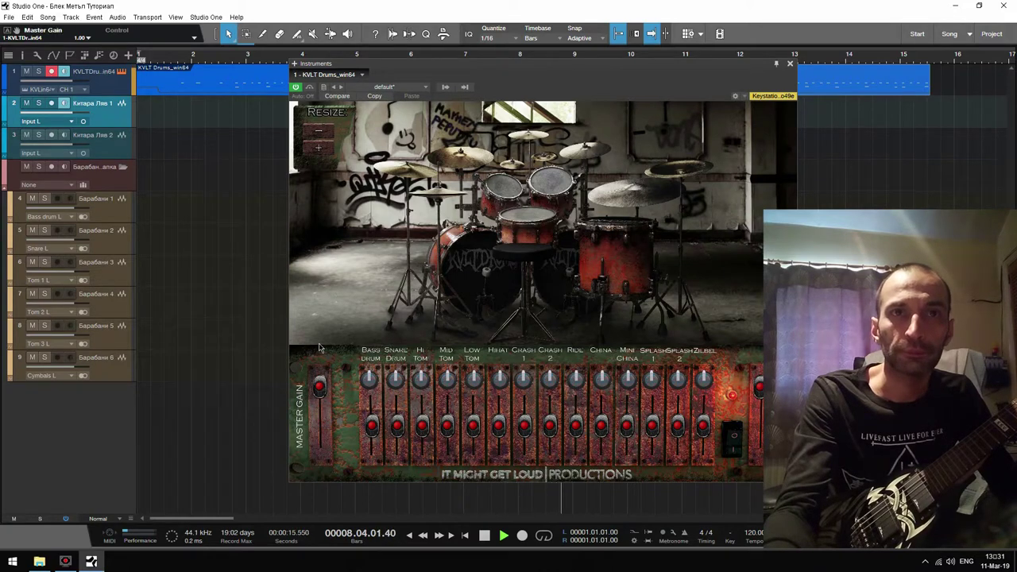
click(790, 63)
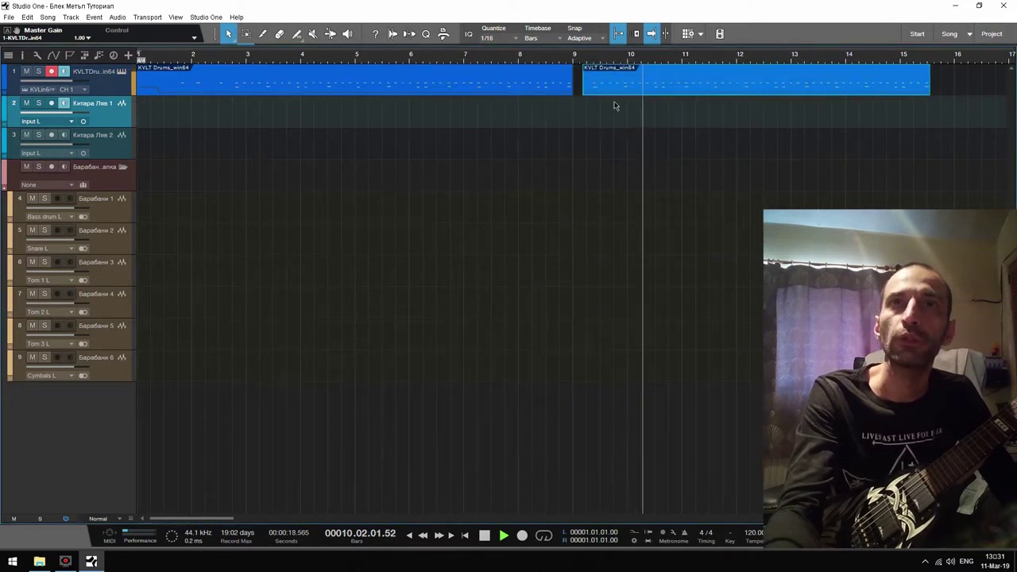
key(space)
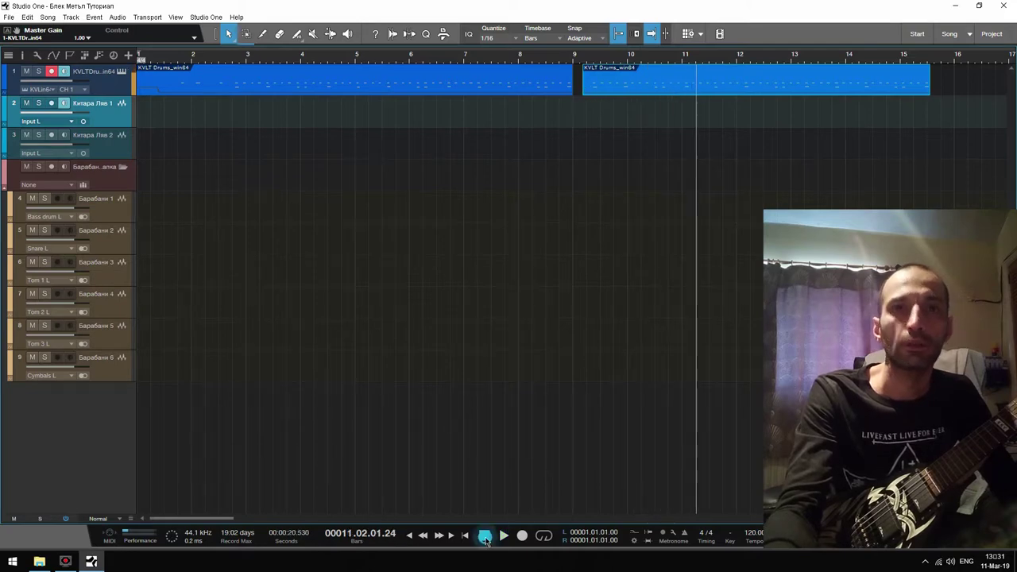
click(465, 536)
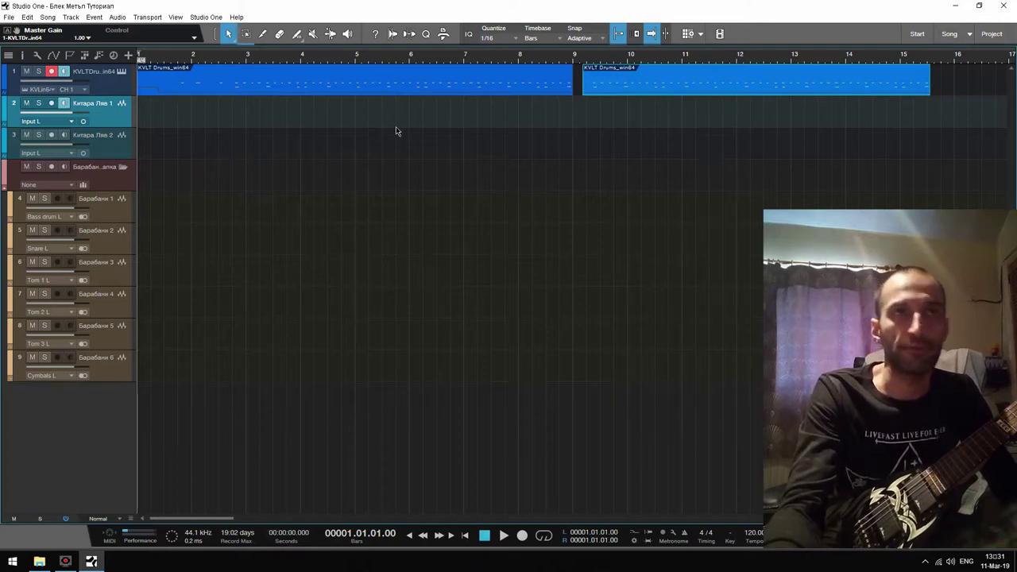
- Arm the Китара Ляв 1 track for recording and disarm the KVLT Drums track
click(103, 150)
shift+click(109, 118)
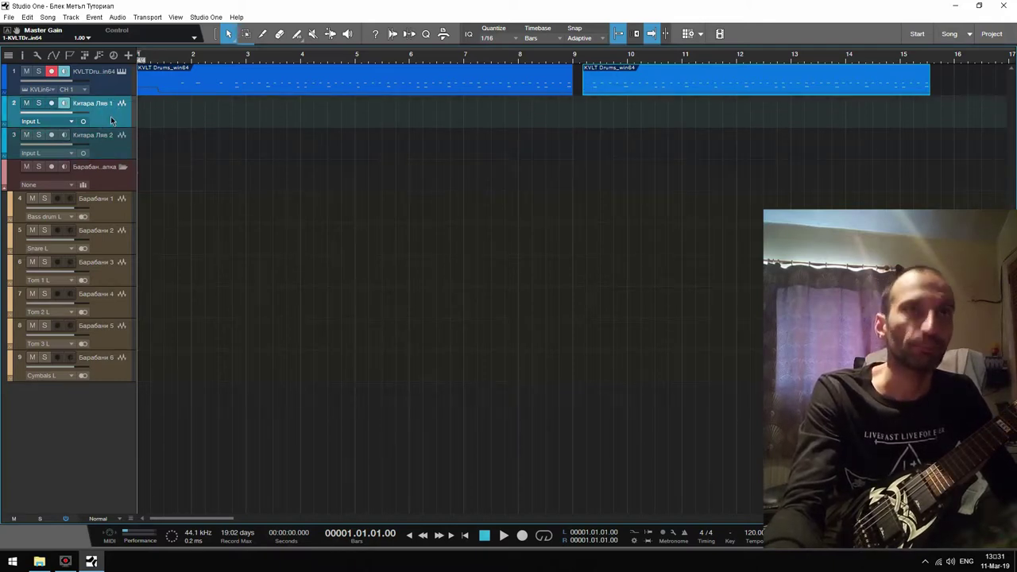
click(51, 103)
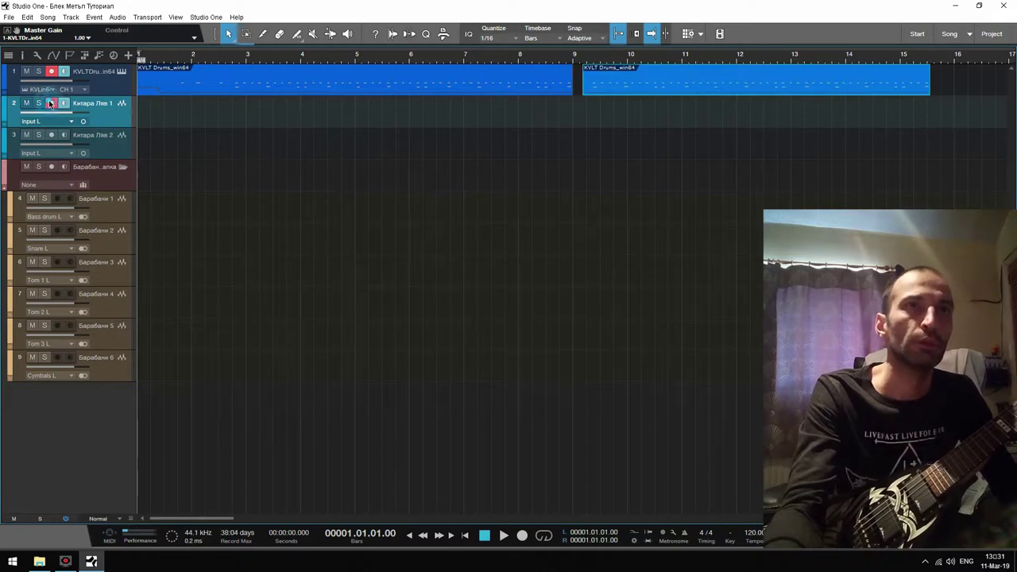
click(51, 71)
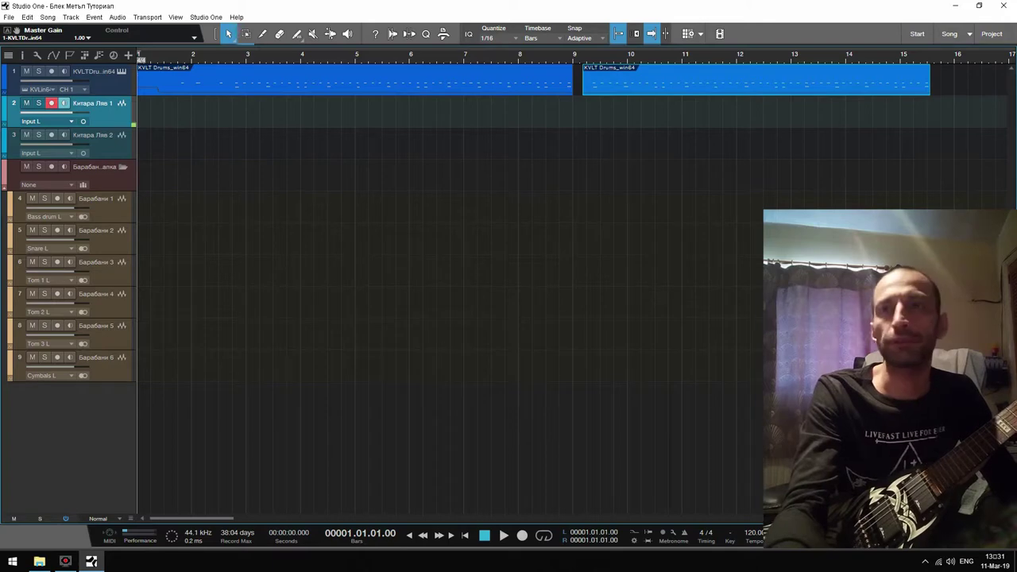
- Show the mixer, hide its channel list, and close the mixer
key(F3)
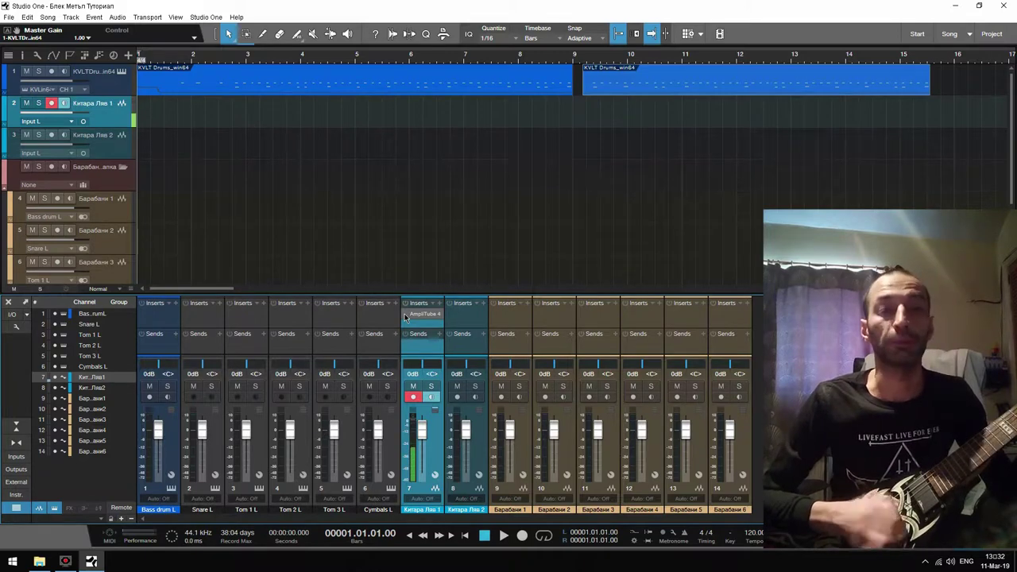
click(15, 507)
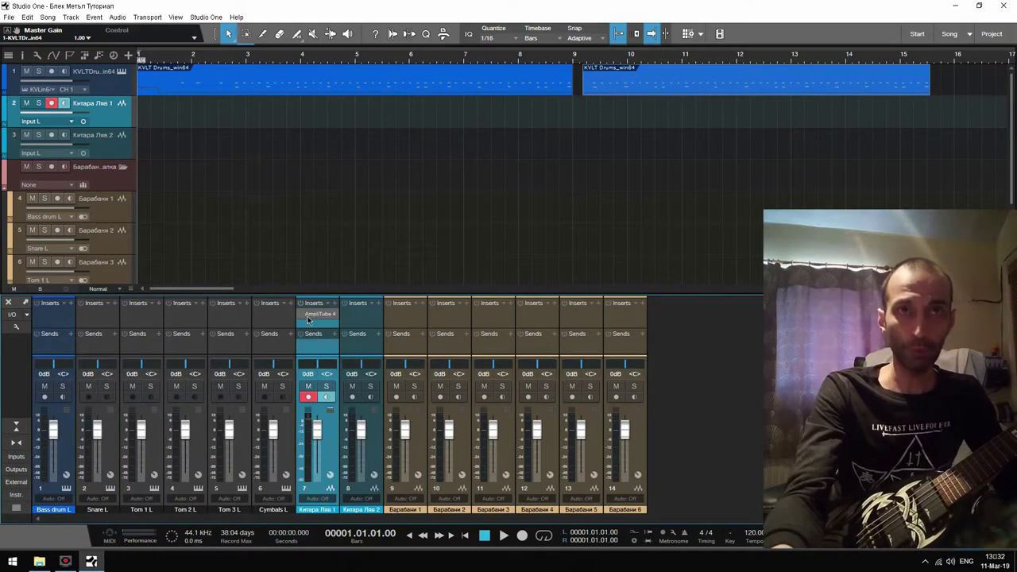
key(F3)
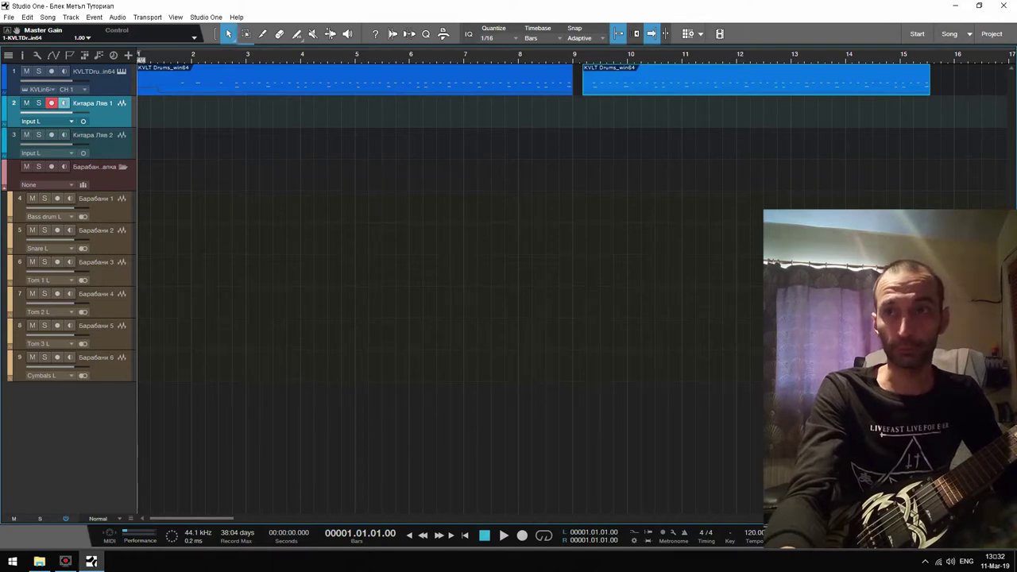
- Duplicate the second KVLT Drums clip and place the copy further along the same track, at about bar 17
key(e)
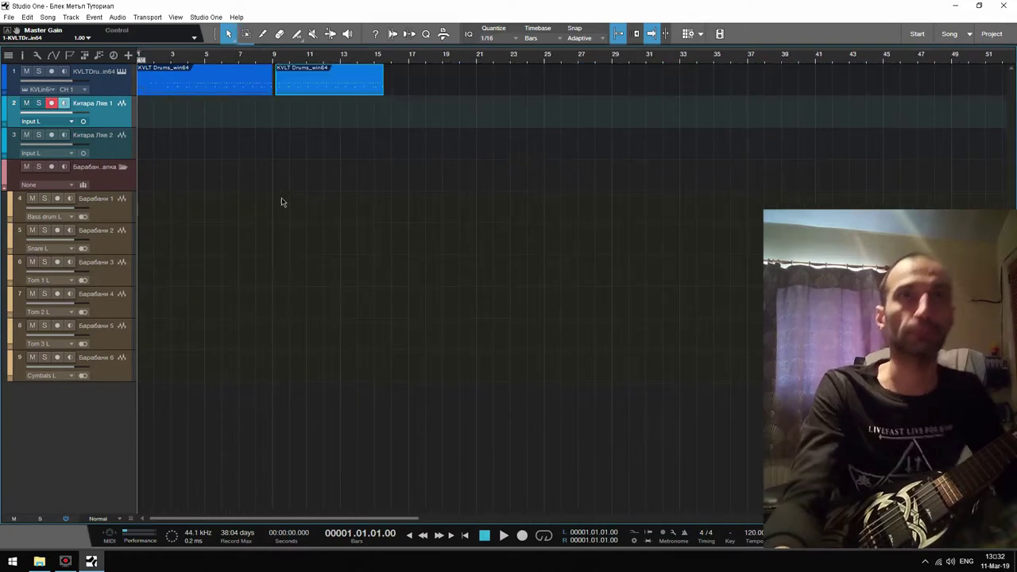
click(234, 89)
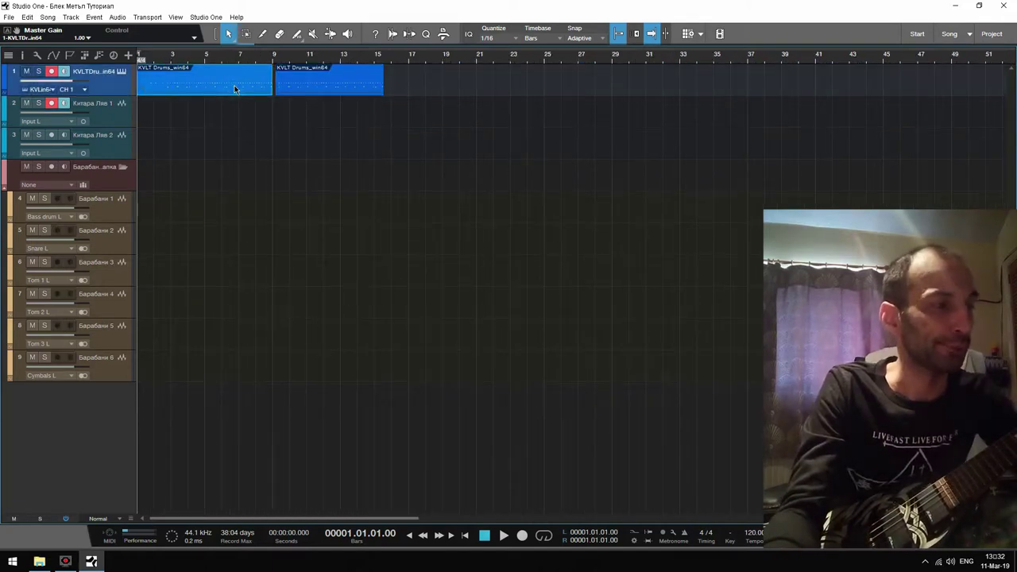
key(d)
drag(354, 84, 471, 81)
drag(390, 92, 418, 93)
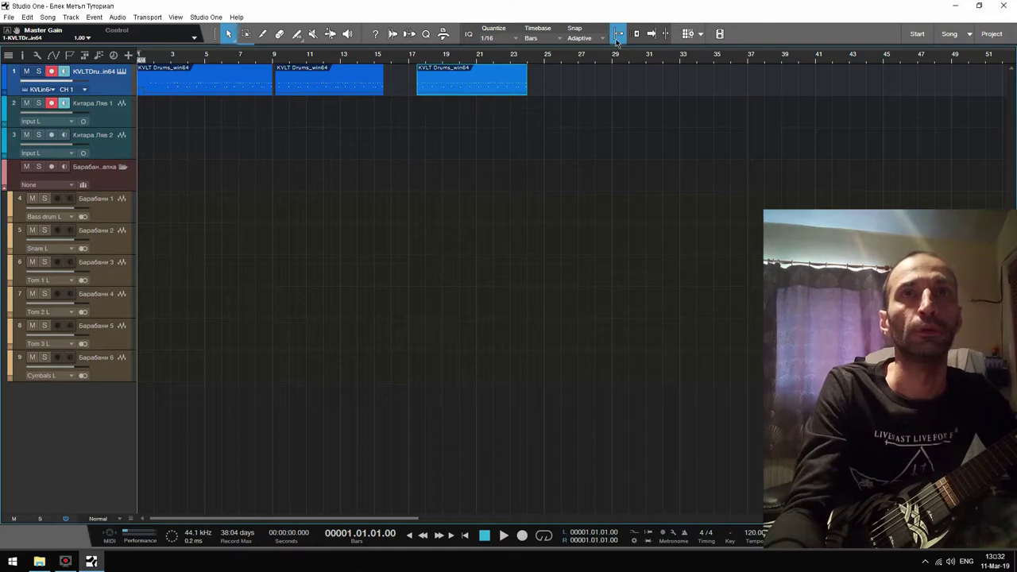
- With snapping off and the ruler's timebase set to Seconds, move the copied drum clip directly against the end of the second clip
click(423, 70)
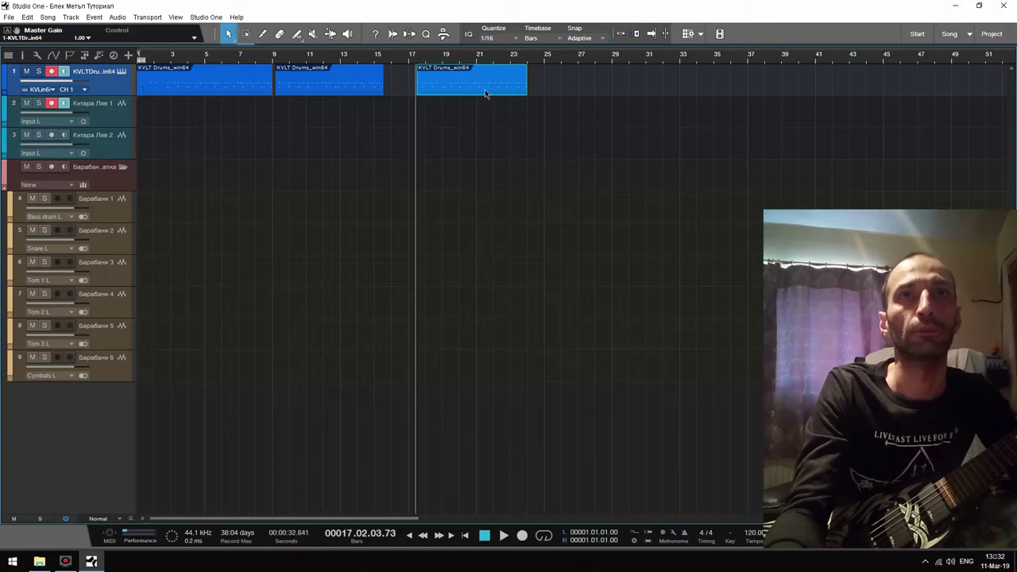
right_click(502, 61)
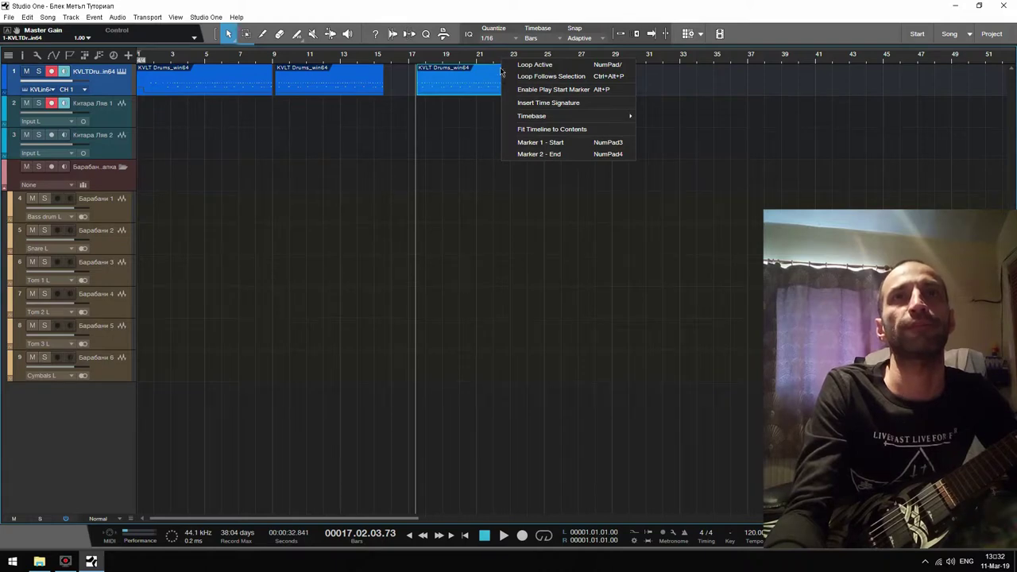
mouse_move(554, 116)
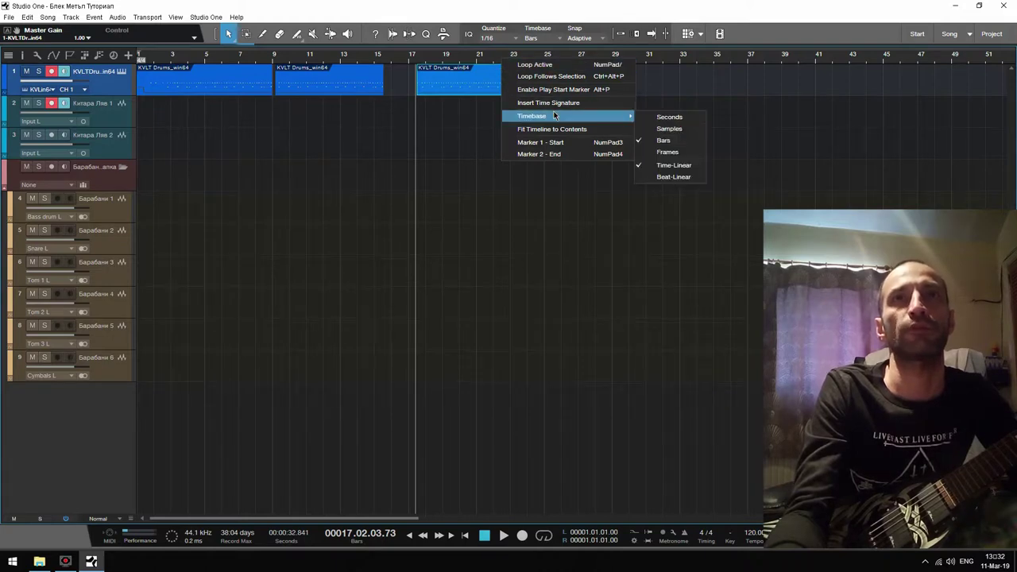
click(670, 118)
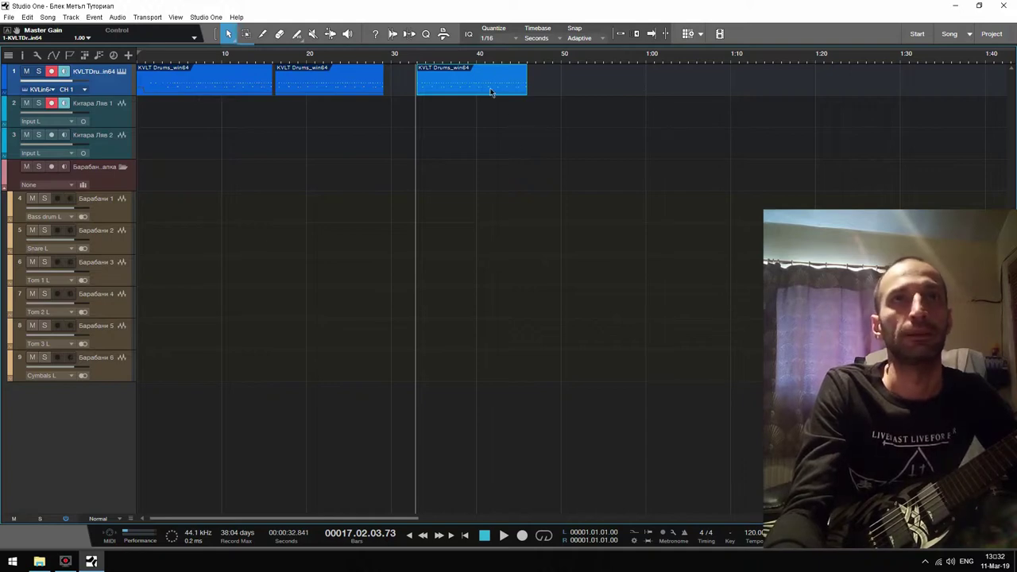
drag(481, 83, 448, 84)
key(w)
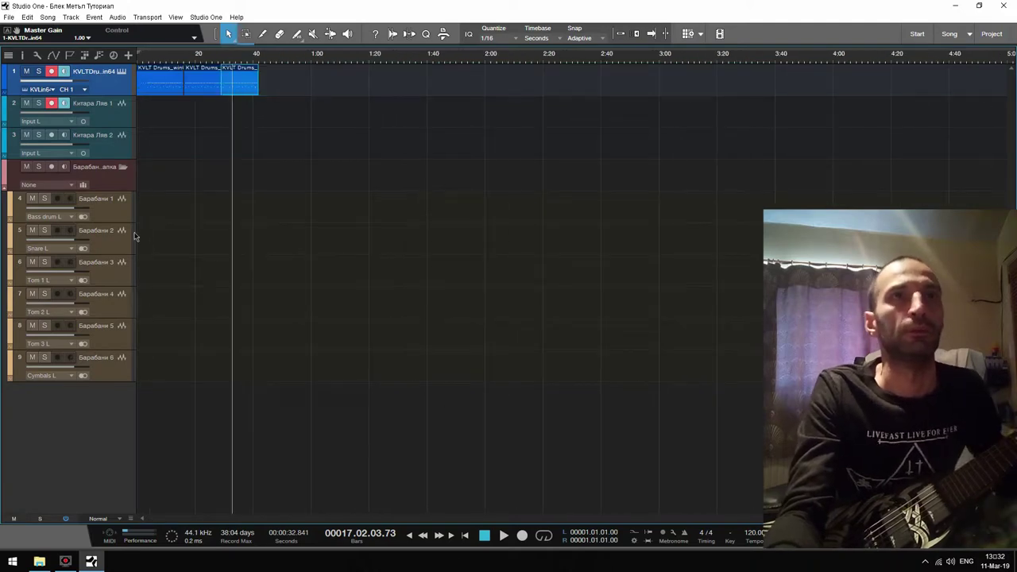
- Disarm the KVLT Drums track and return the playhead to the start of the song
click(51, 71)
click(472, 538)
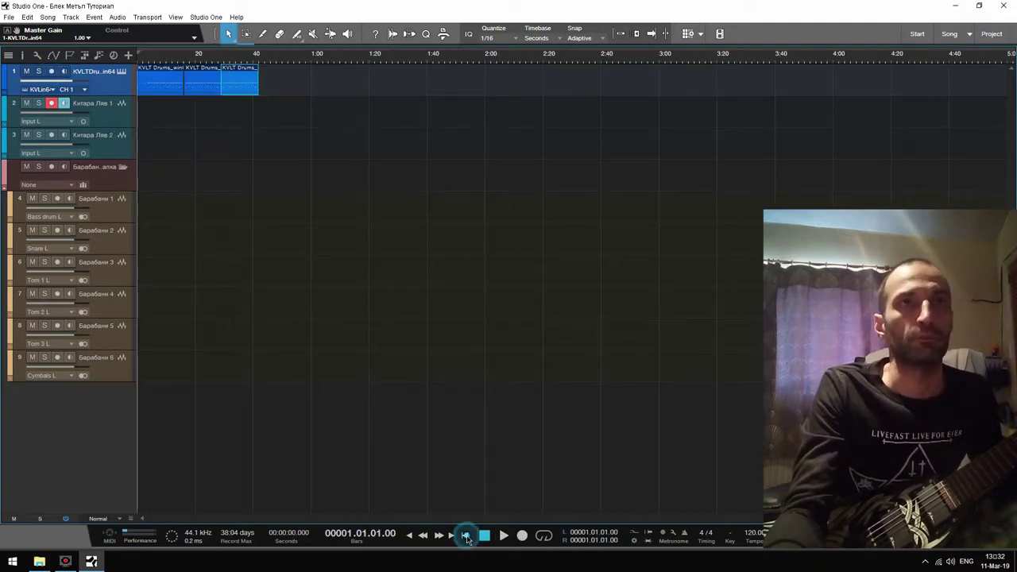
key(e)
key(e)
key(e)
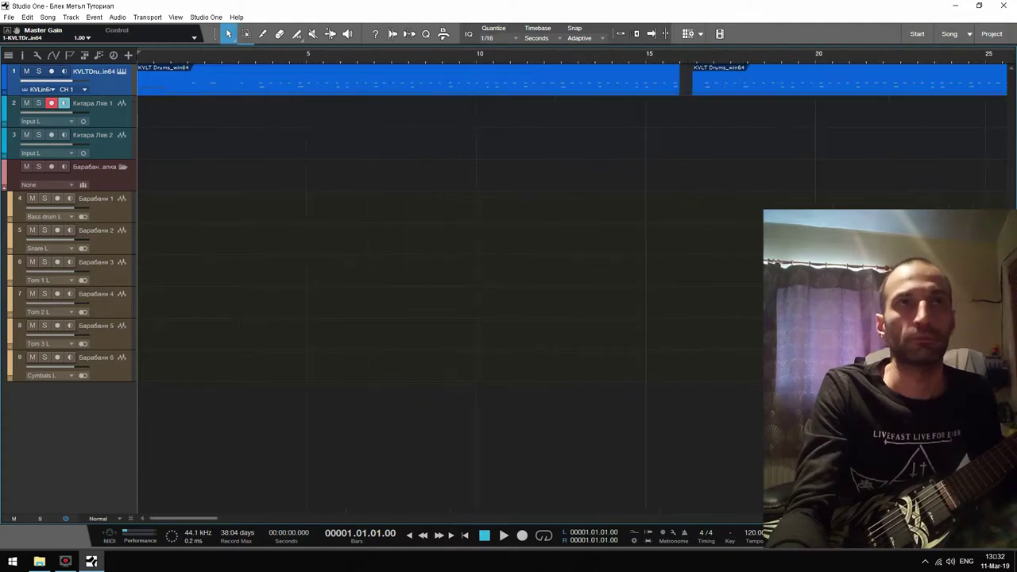
key(w)
key(w)
key(w)
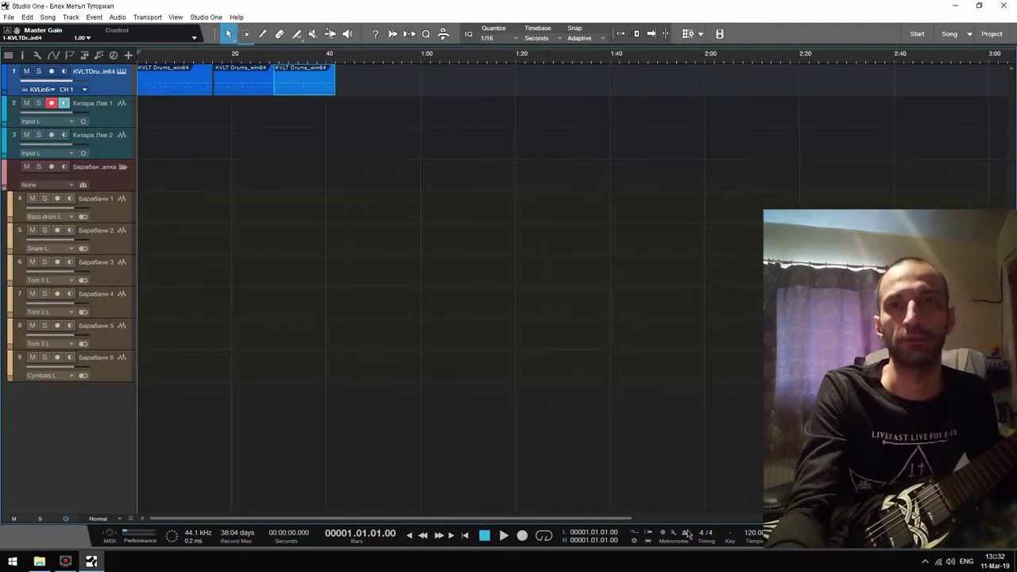
- Turn on the metronome, play from the start with the KVLT Drums track muted, return the playhead to the start and unmute the track
click(503, 536)
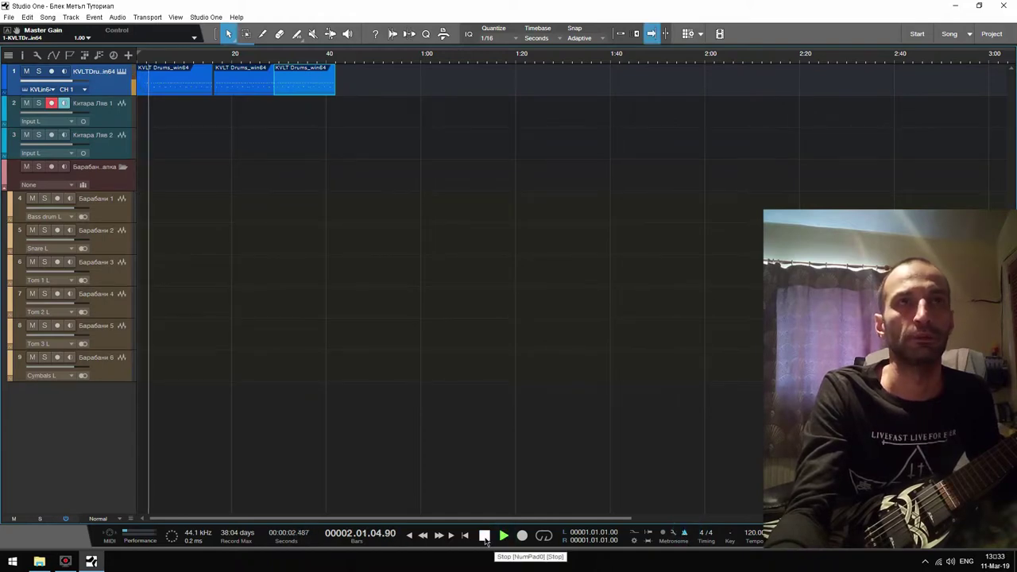
click(27, 71)
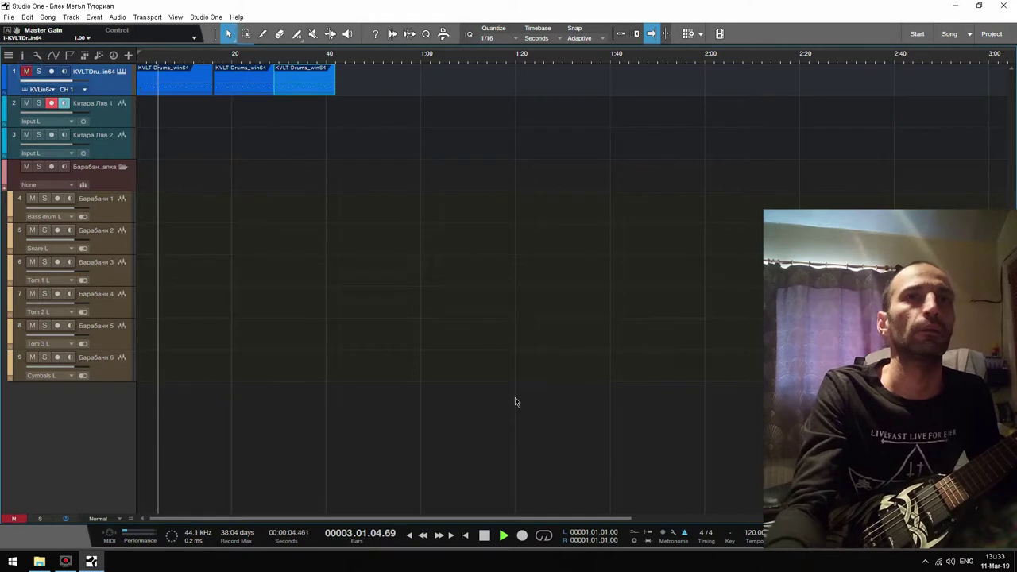
click(486, 537)
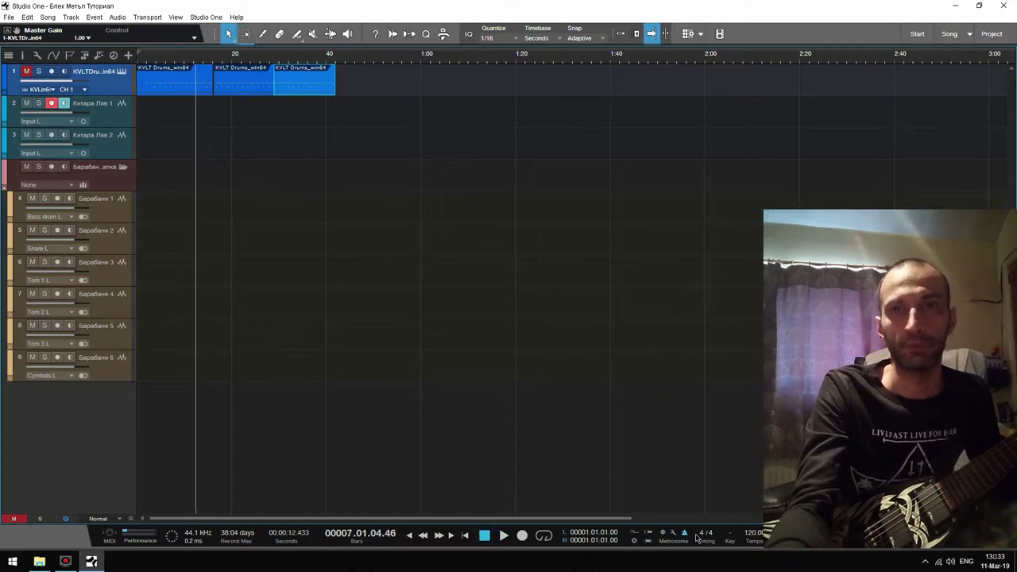
click(465, 536)
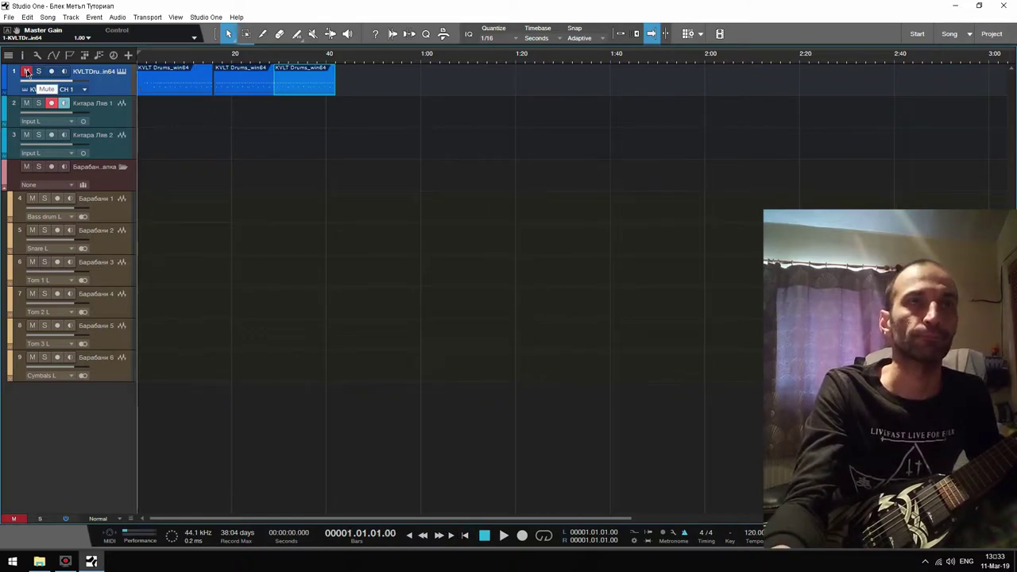
click(27, 71)
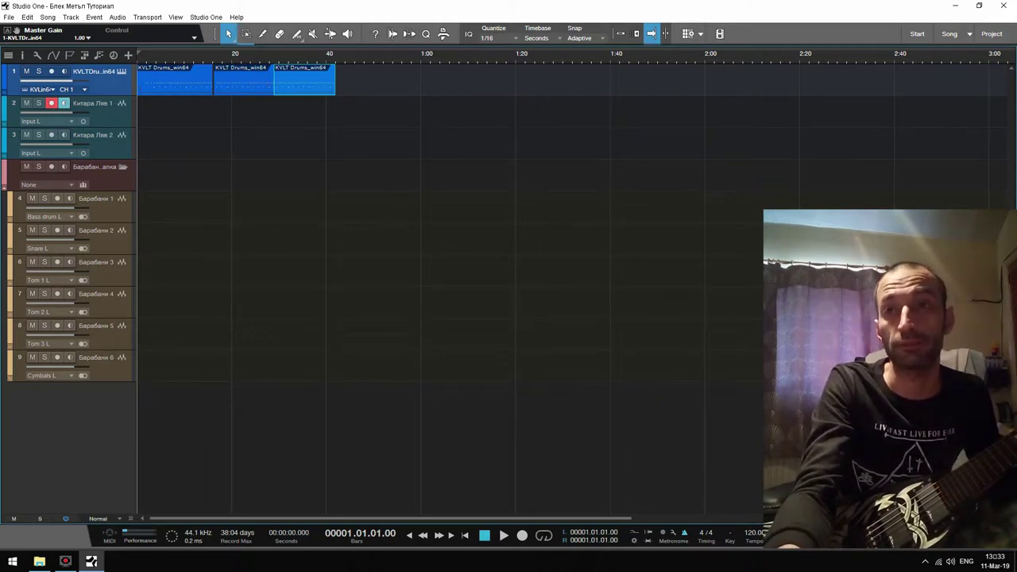
key(e)
key(e)
key(e)
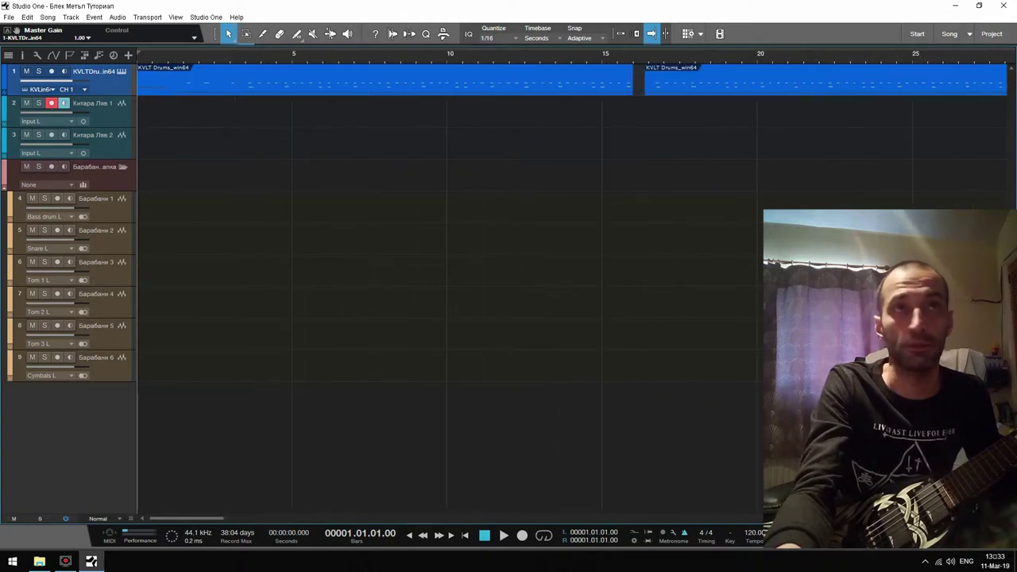
key(w)
key(w)
key(w)
key(e)
key(e)
key(e)
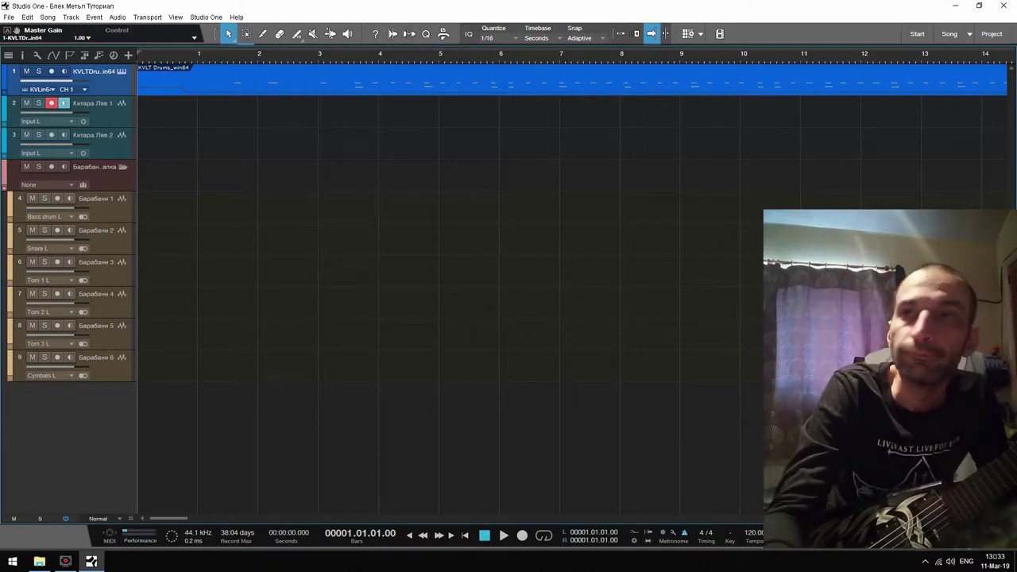
- Show the mixer, open AmpliTube on Китара Ляв 1 at Stomp B, and compare the sound with the OverScream pedal bypassed
click(965, 534)
click(319, 314)
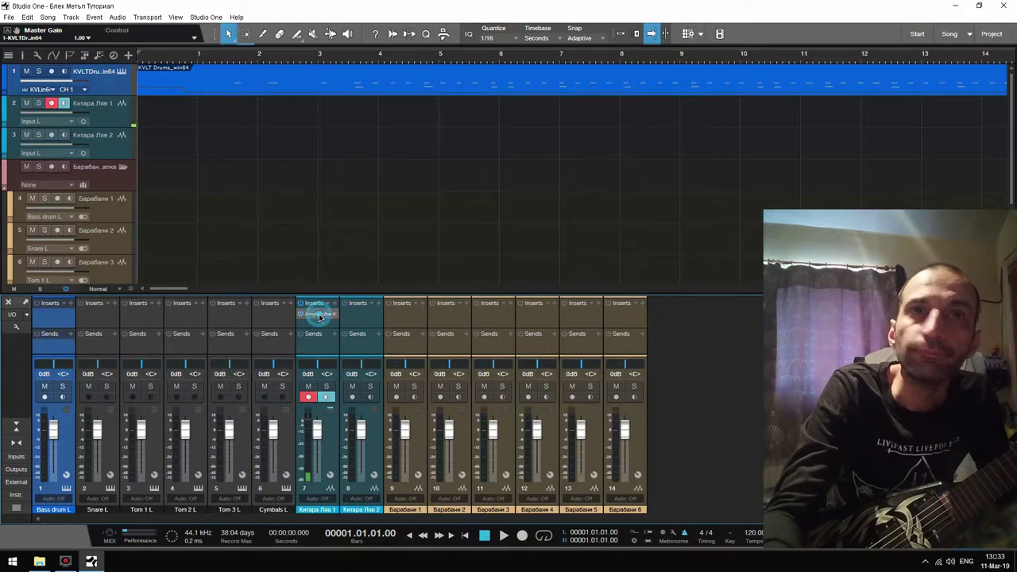
click(470, 152)
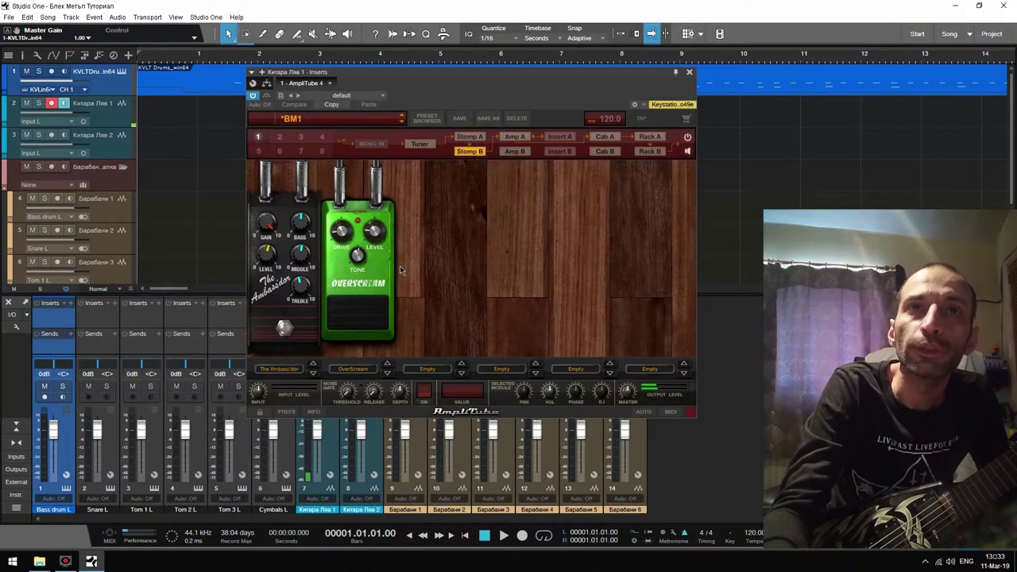
click(352, 320)
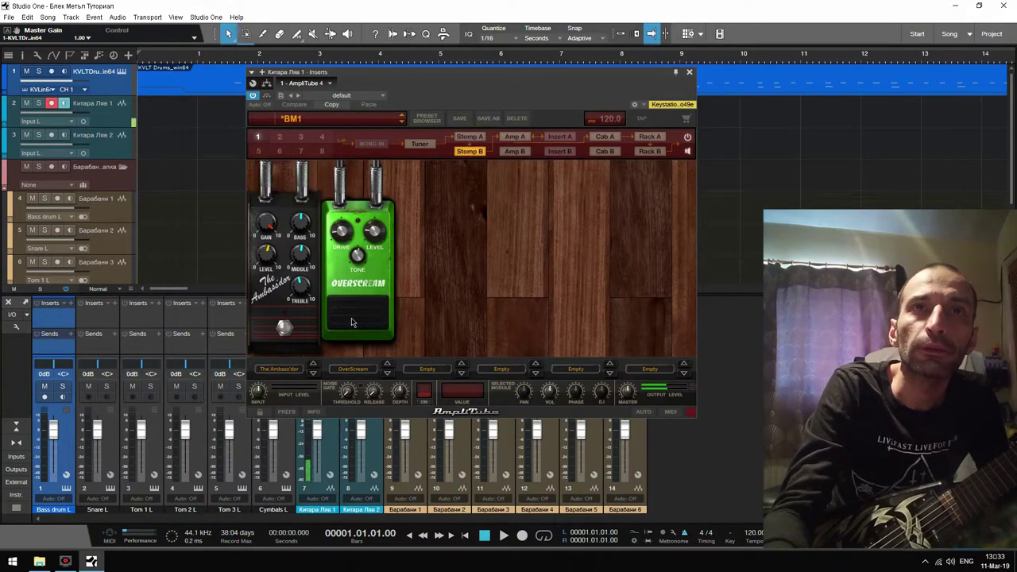
- Add AmpliTube's Metal Distortion pedal to the third Stomp B slot, set its Dist to 3.98, and close the plug-in
click(439, 371)
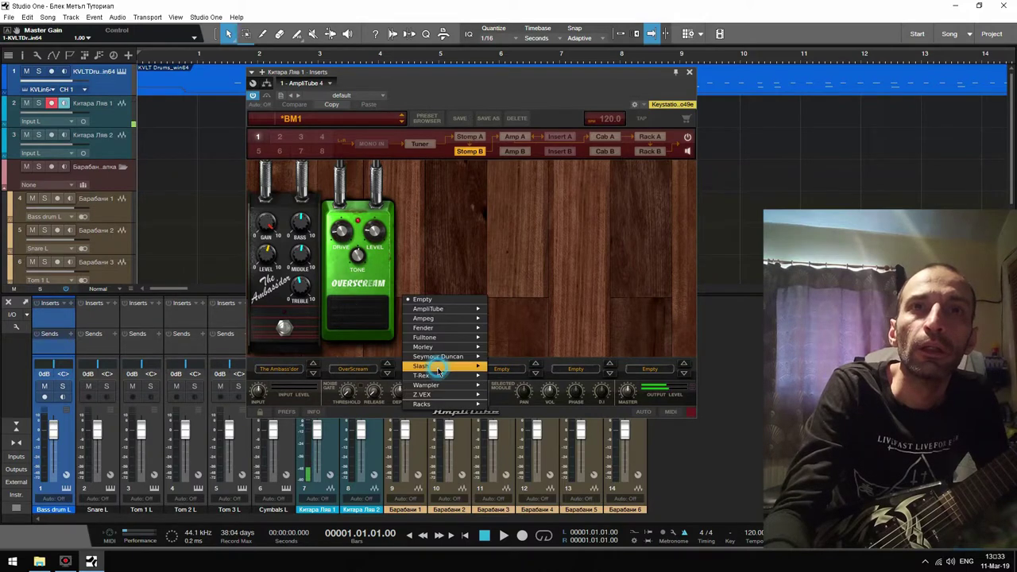
mouse_move(437, 372)
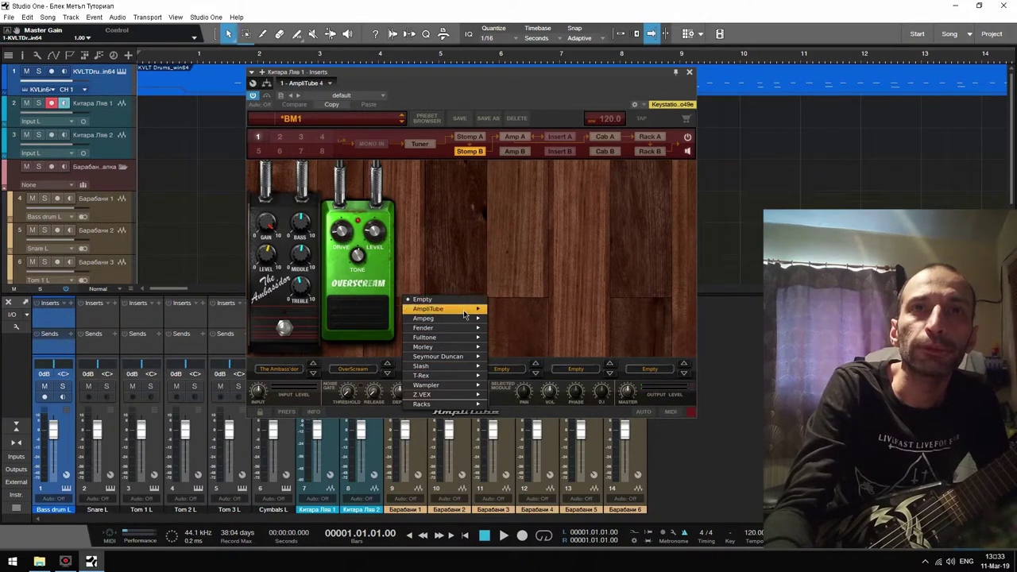
mouse_move(469, 314)
mouse_move(531, 321)
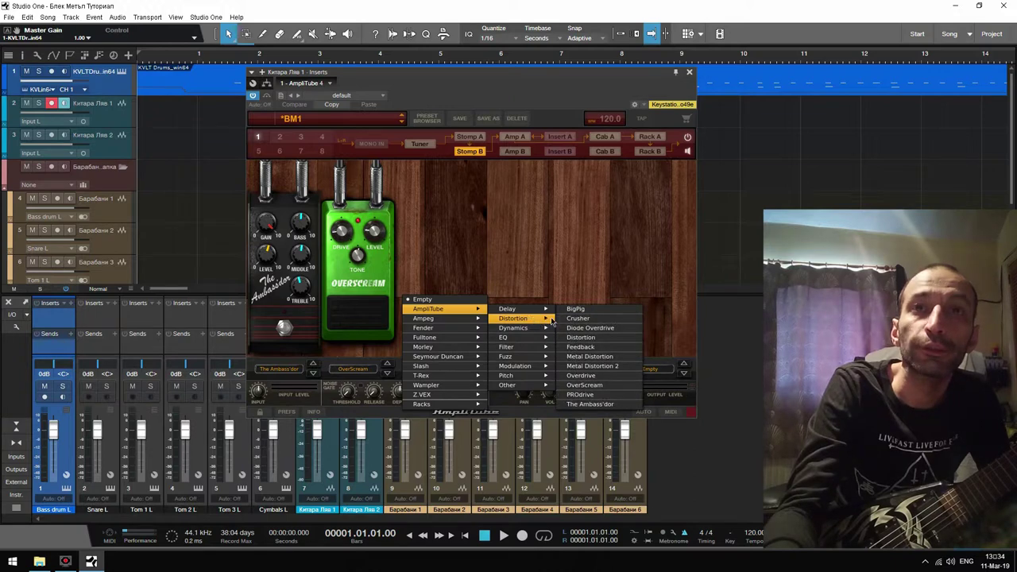
click(616, 358)
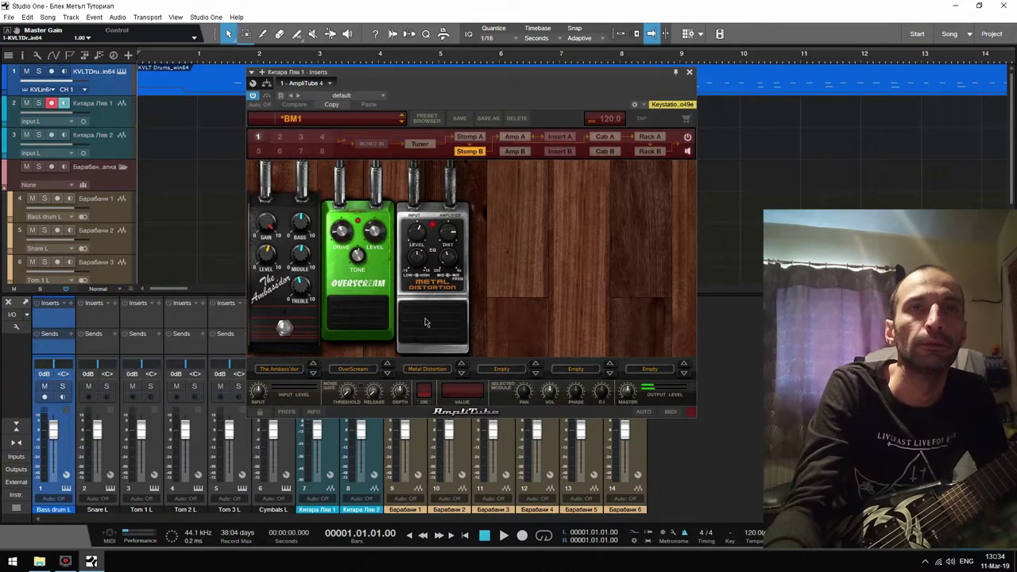
drag(449, 247, 448, 258)
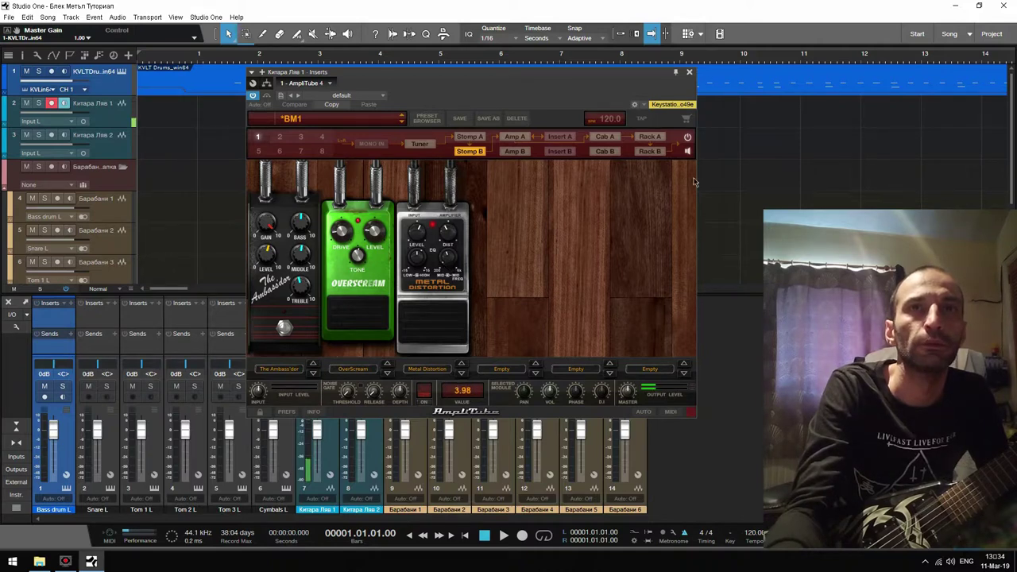
click(689, 73)
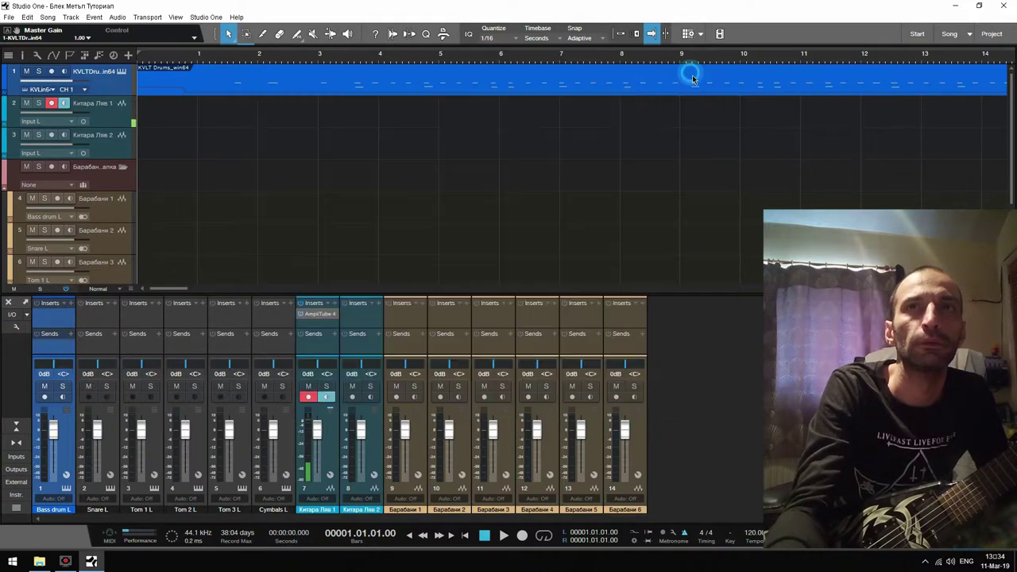
- Reopen AmpliTube on Китара Ляв 1 and toggle the OverScream and Metal Distortion pedals in Stomp B
click(319, 315)
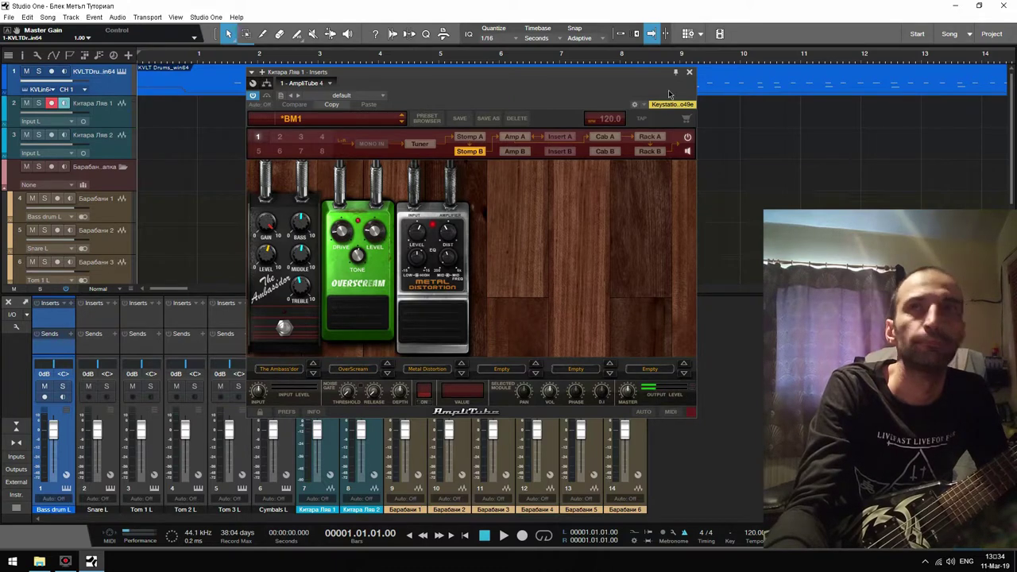
click(689, 72)
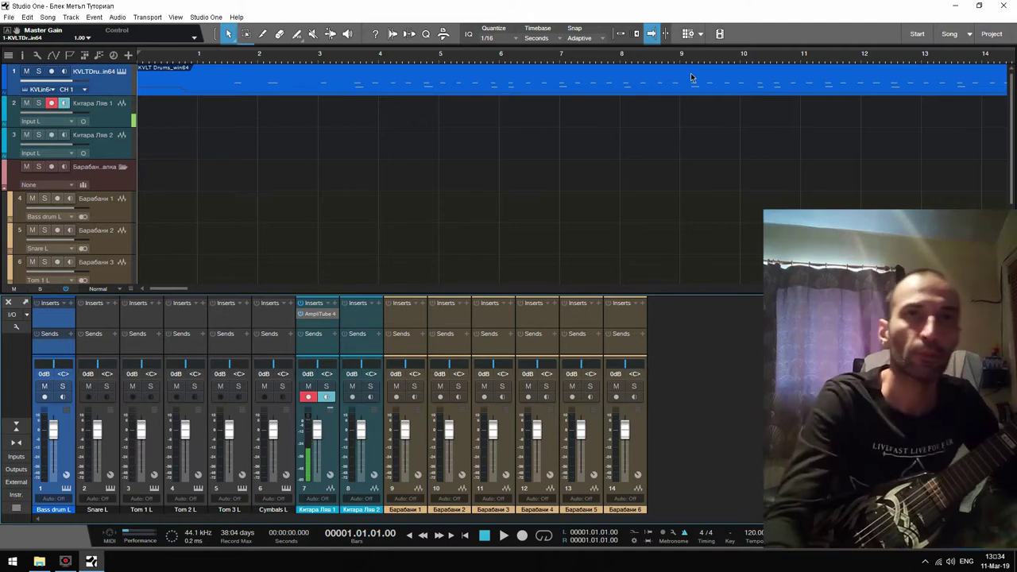
click(319, 314)
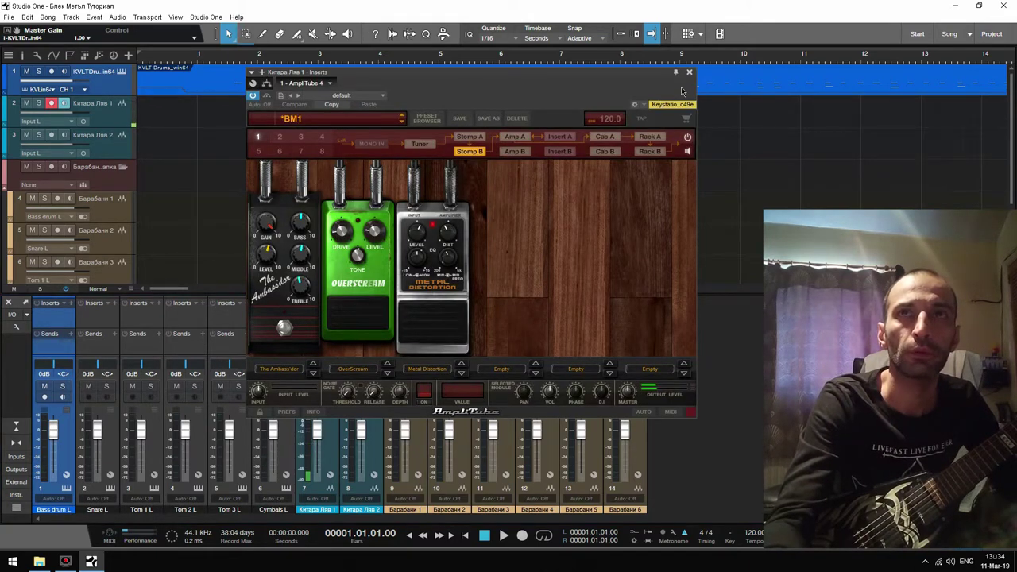
click(362, 316)
click(429, 320)
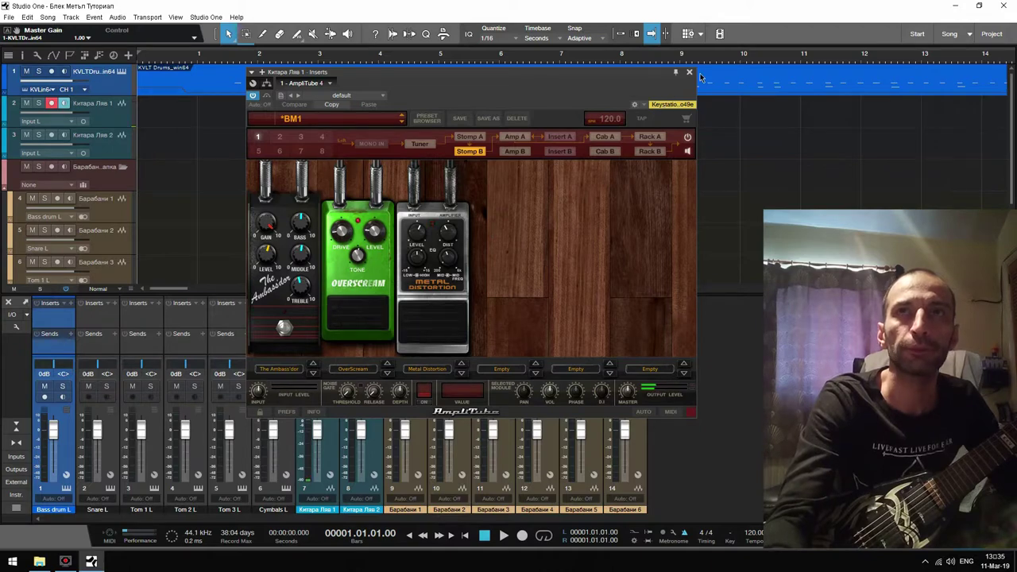
- Show Amp A and toggle the Powerball's Open/Focused switch to compare both sounds, leaving it switched on
click(516, 137)
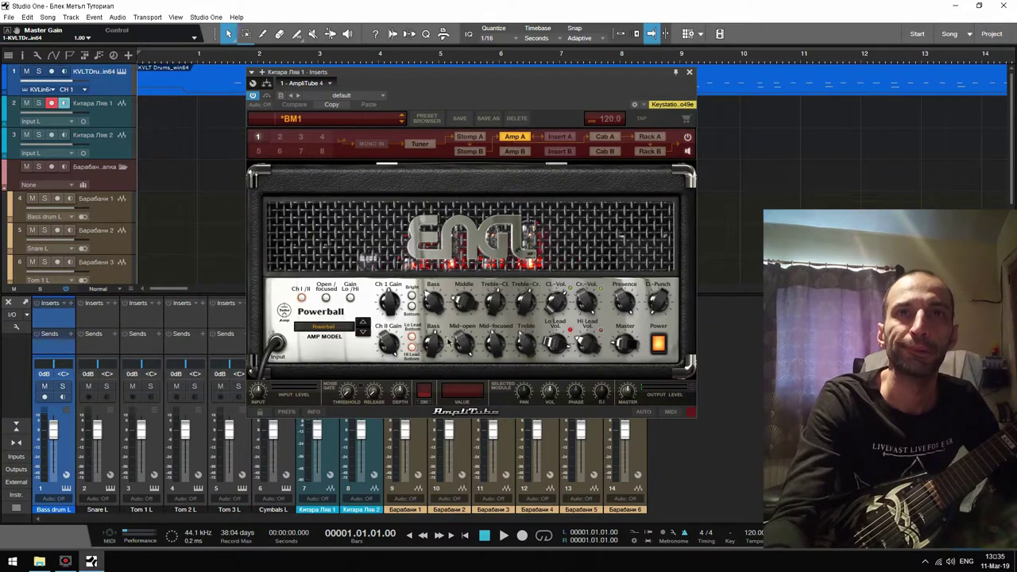
click(325, 298)
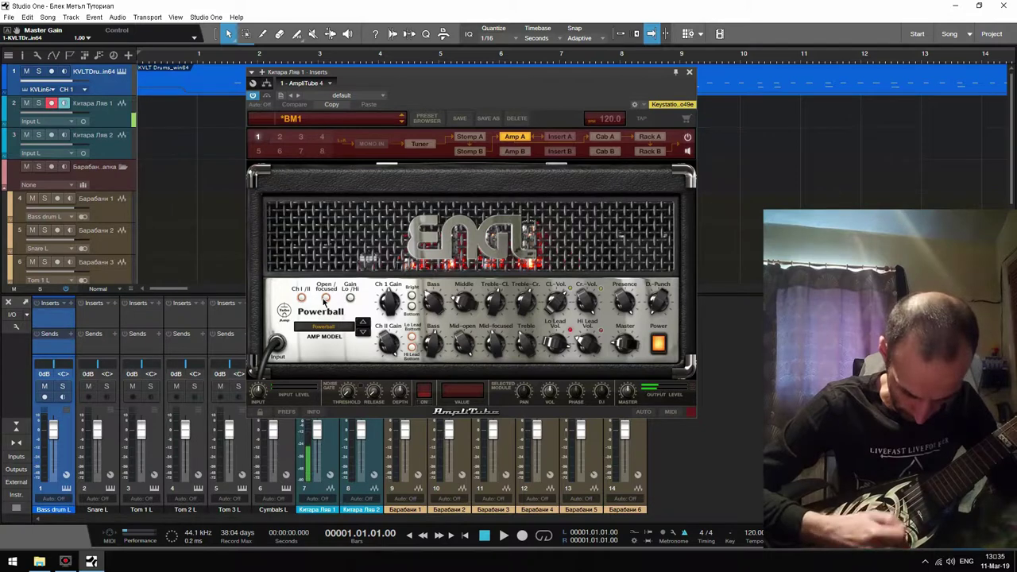
click(325, 298)
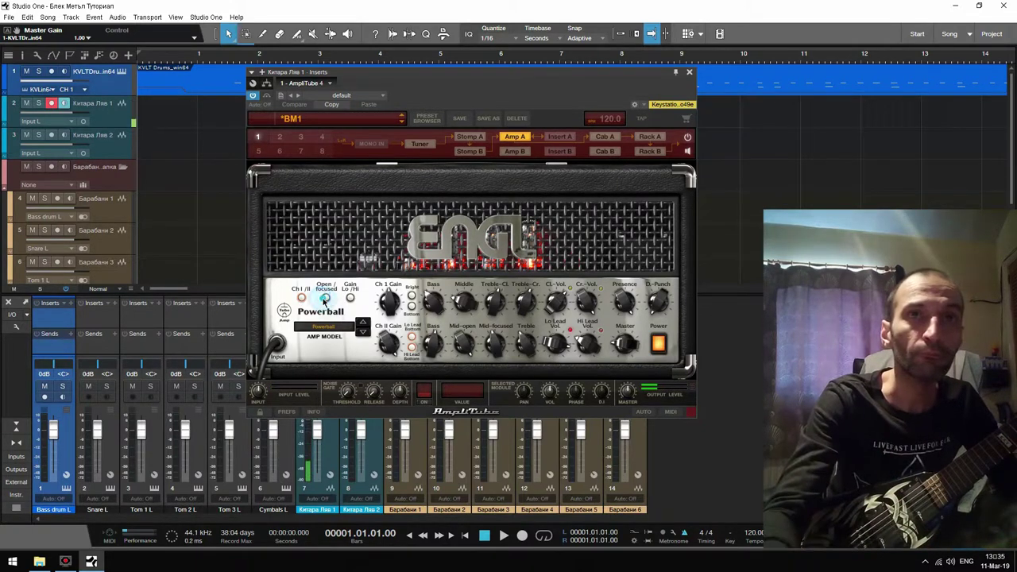
click(326, 298)
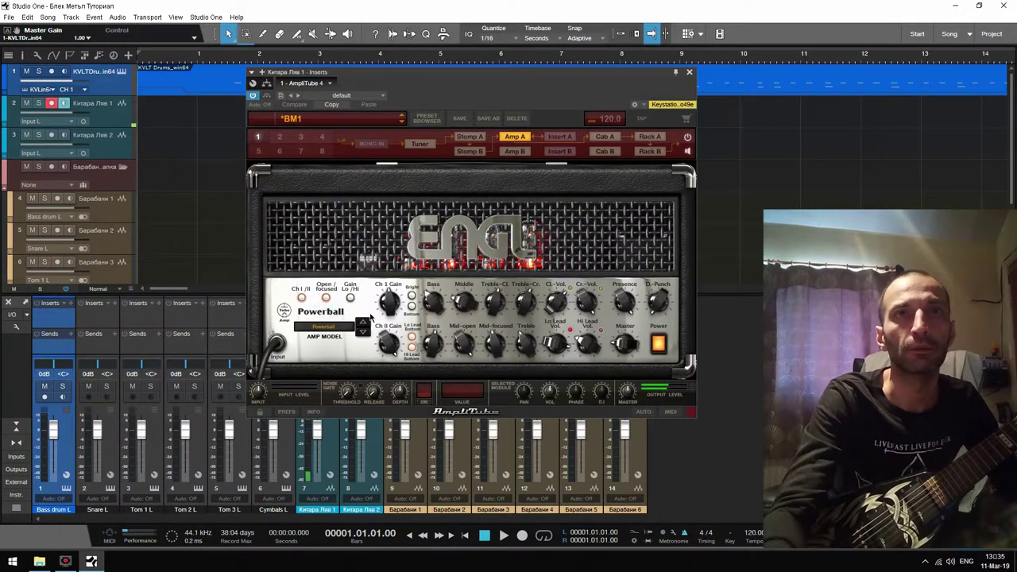
- Switch off the Powerball's Open/Focused switch, close AmpliTube and hide the mixer
click(328, 298)
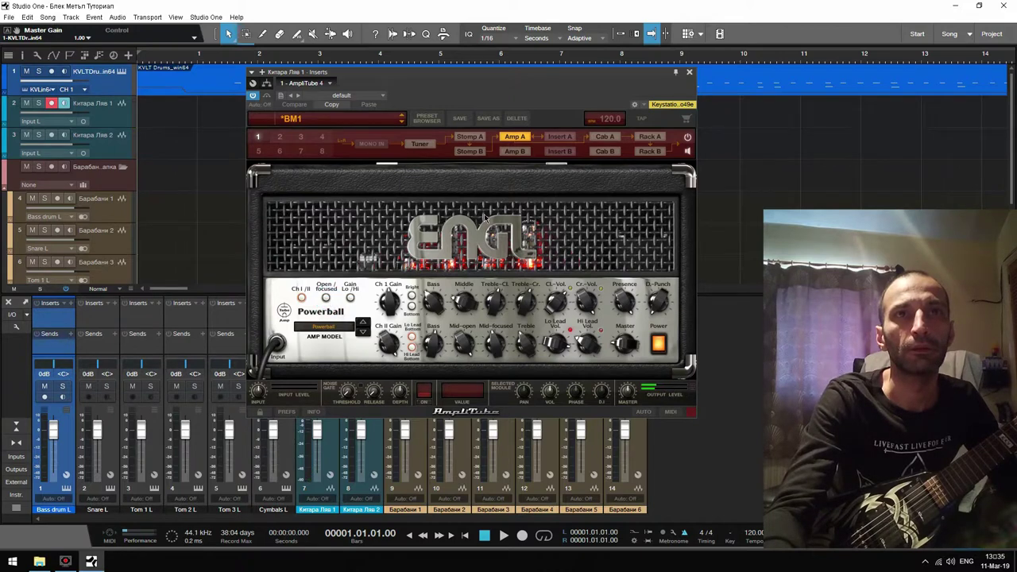
click(690, 72)
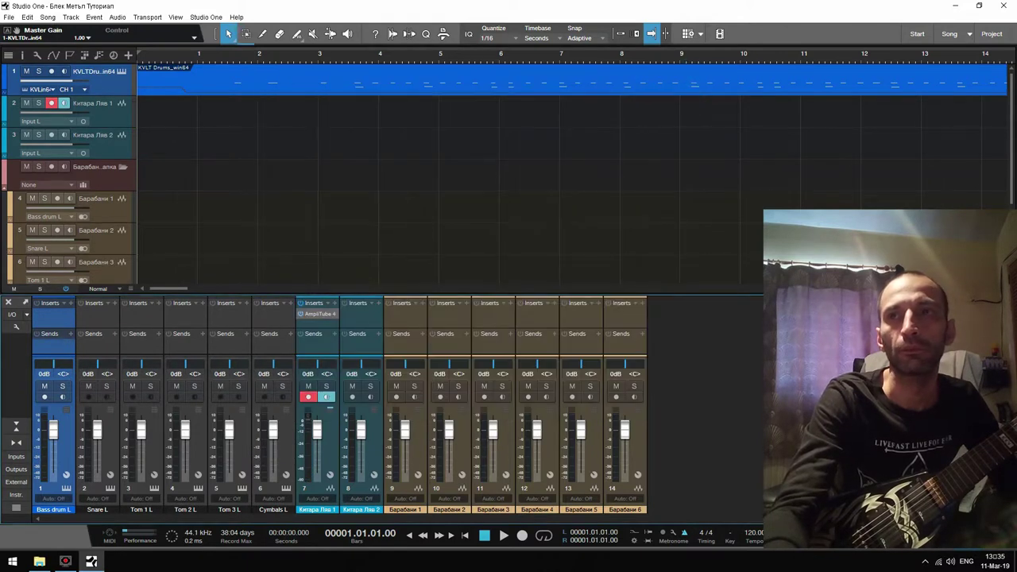
click(989, 550)
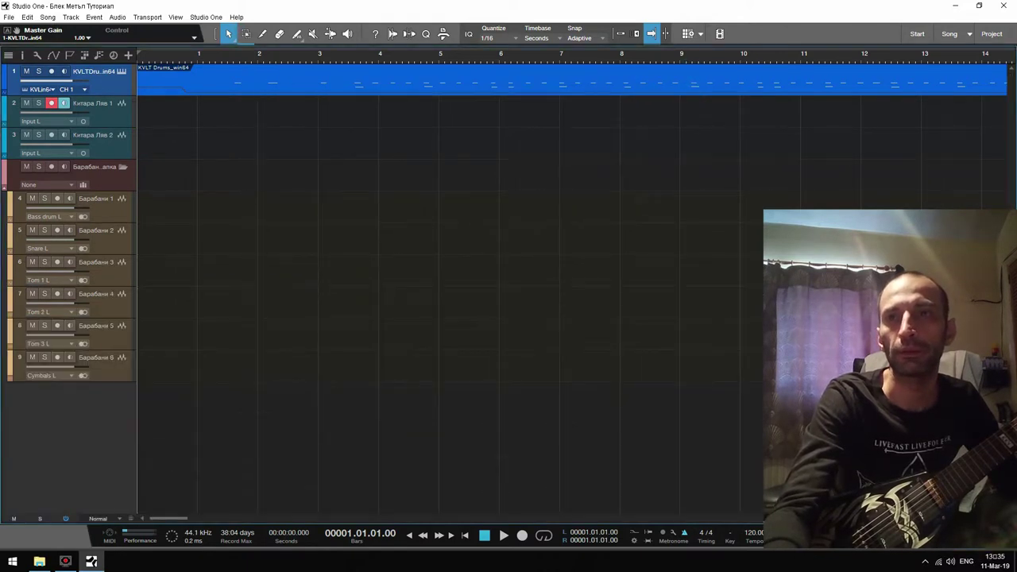
- Fit more of the arrangement in view and briefly play the opening of the drum part
key(w)
key(w)
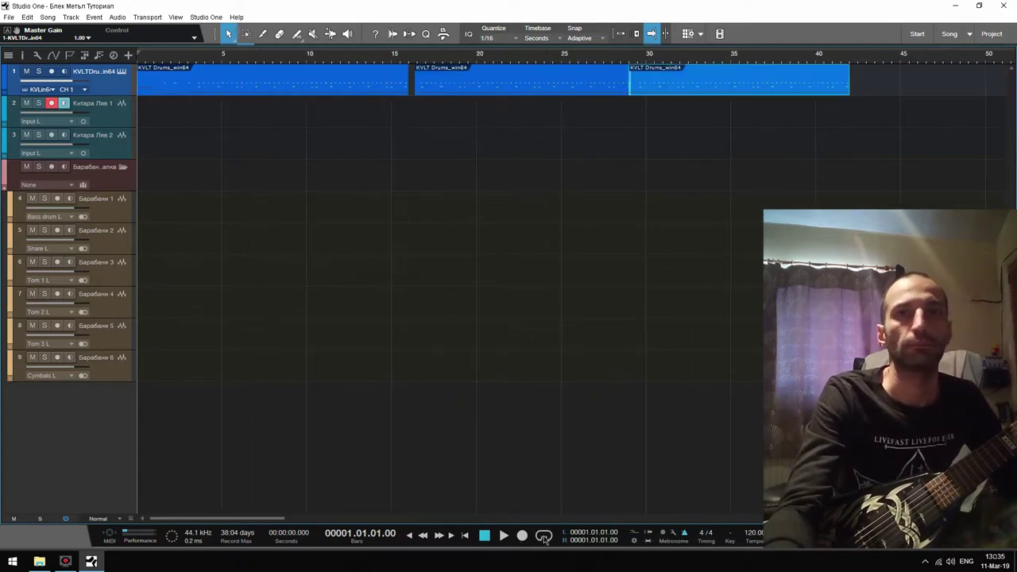
click(503, 536)
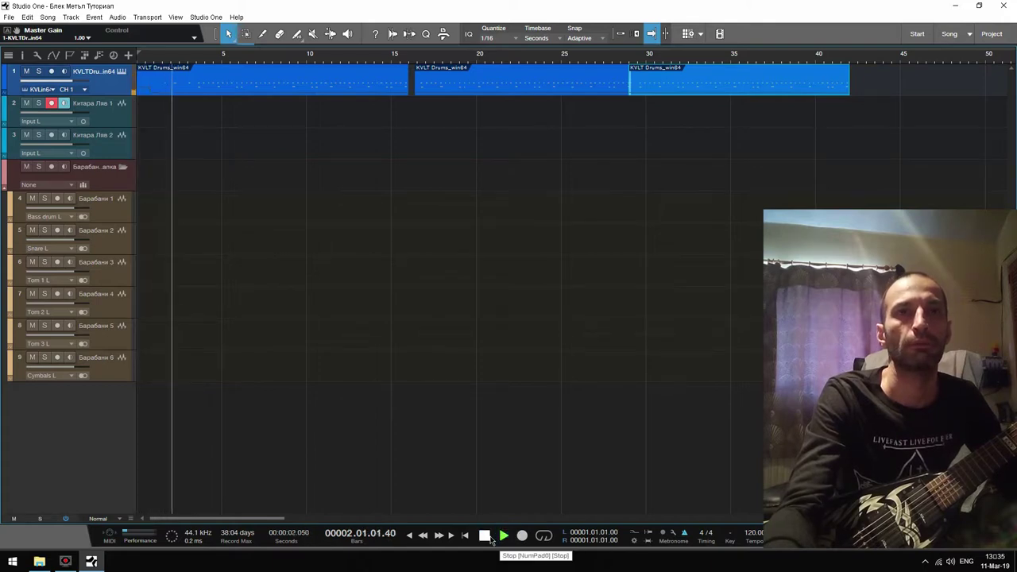
click(485, 535)
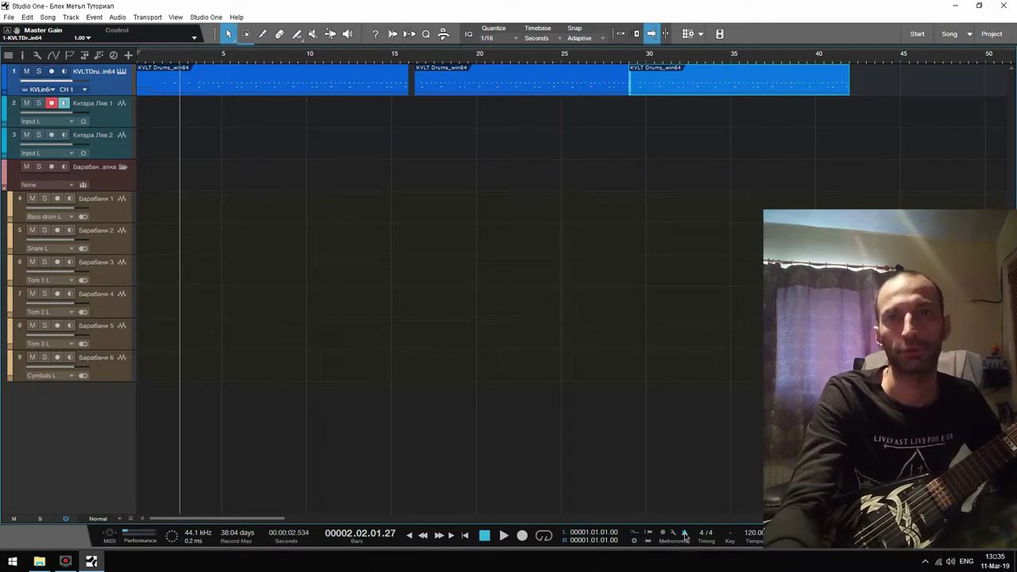
- Record a guitar take on Китара Ляв 1 from the song start until just past the end of the drum part
click(465, 536)
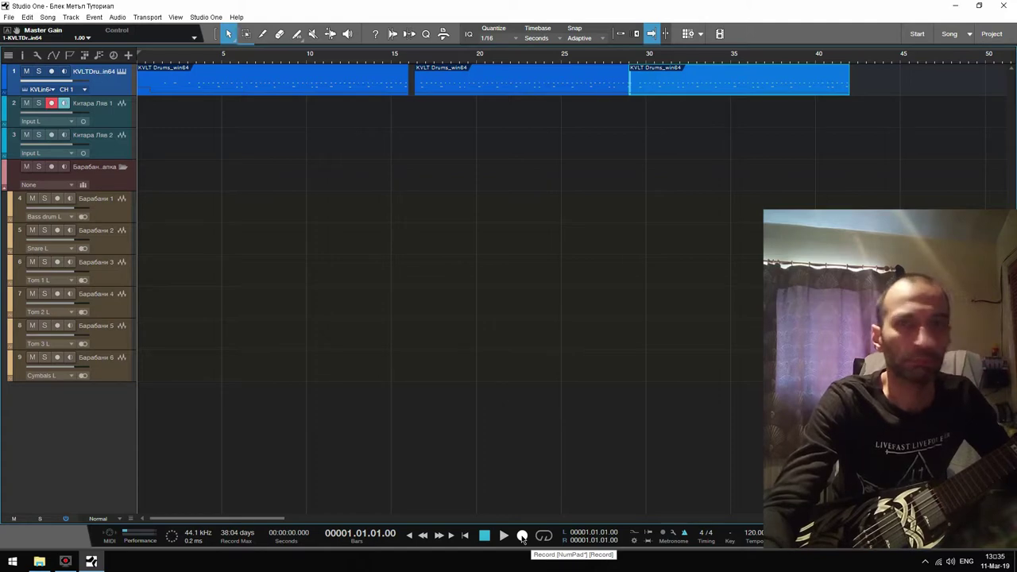
click(522, 537)
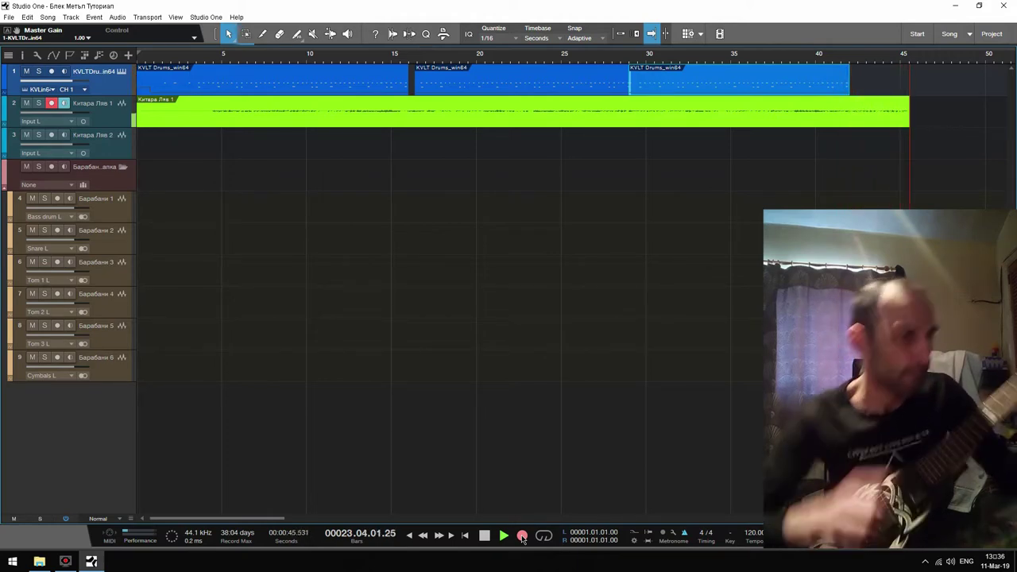
key(space)
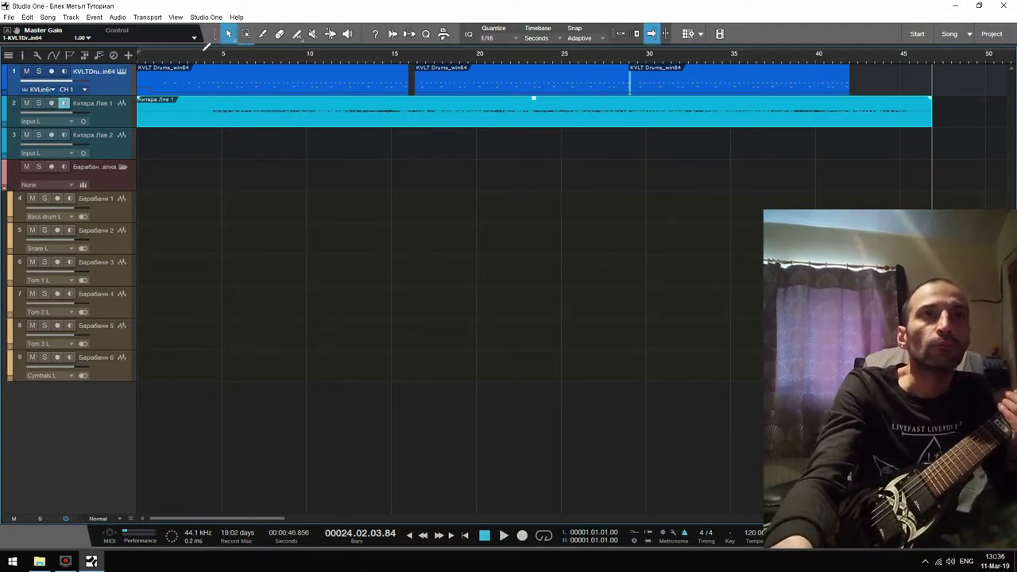
- Play back the recorded guitar from near bar 2, briefly soloing Китара Ляв 1 to hear it alone
click(201, 53)
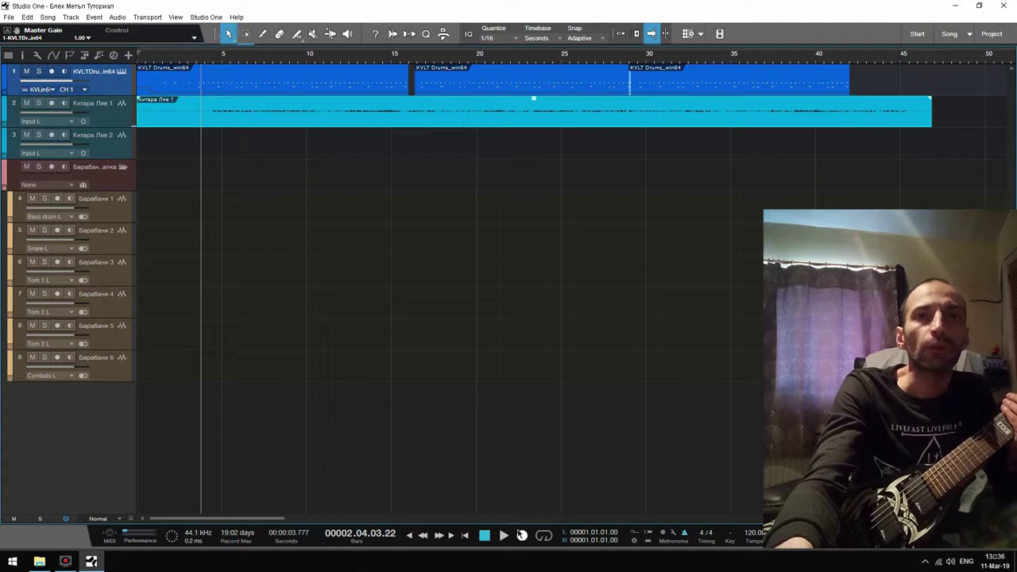
click(504, 535)
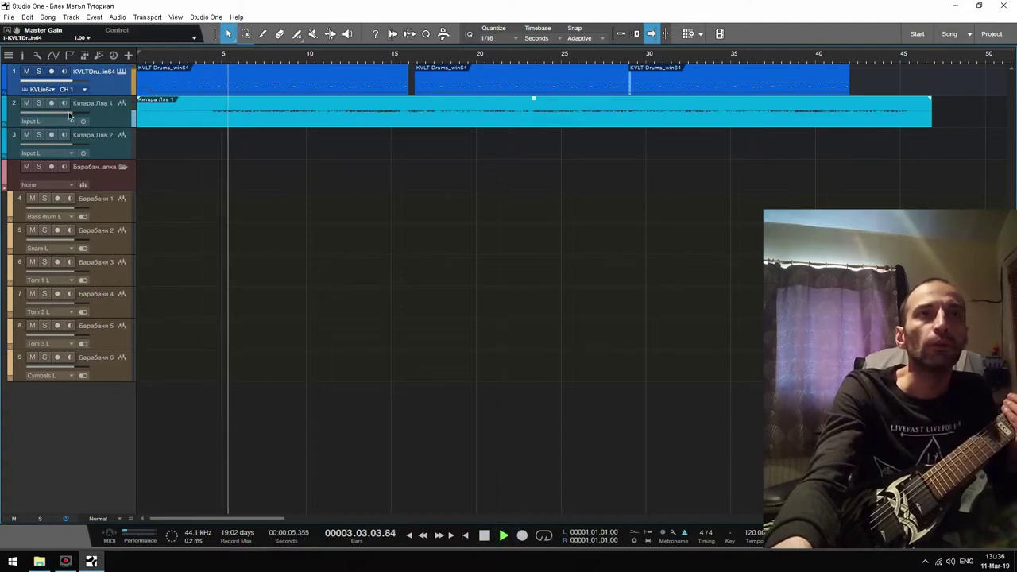
click(41, 104)
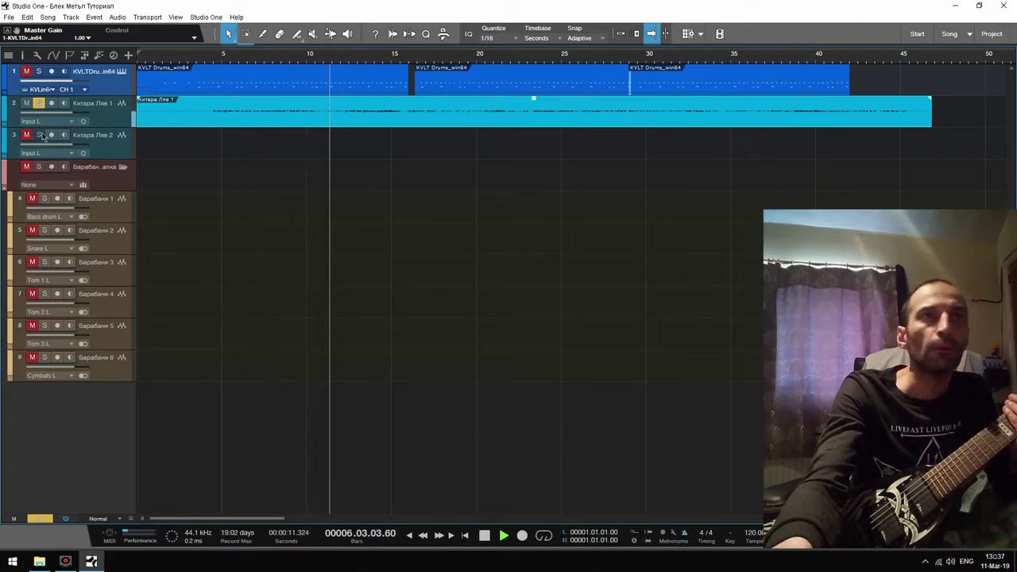
click(38, 103)
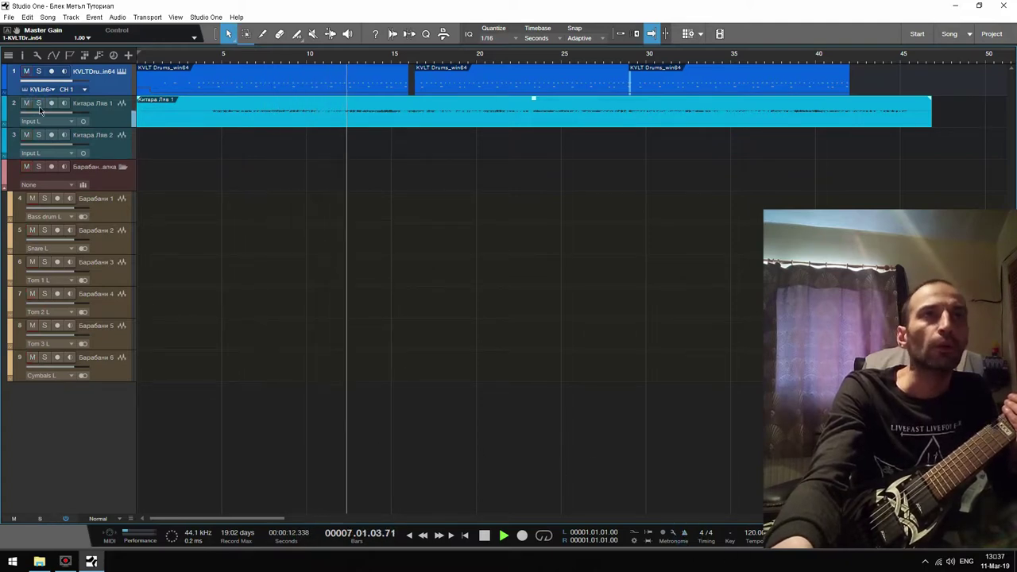
- Copy the recorded guitar event onto Китара Ляв 2 and align the copy with the song start
right_click(168, 126)
click(202, 185)
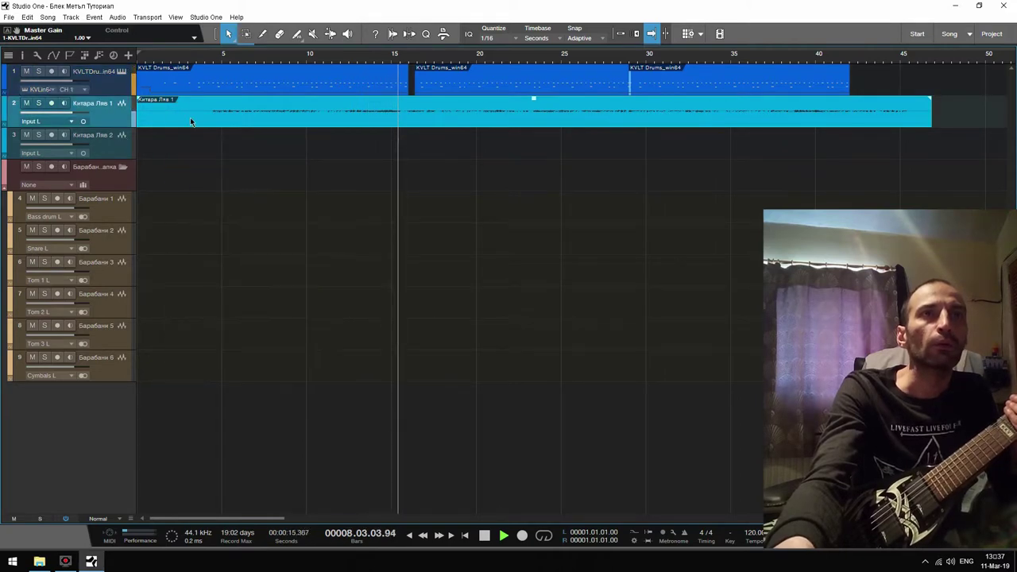
click(115, 147)
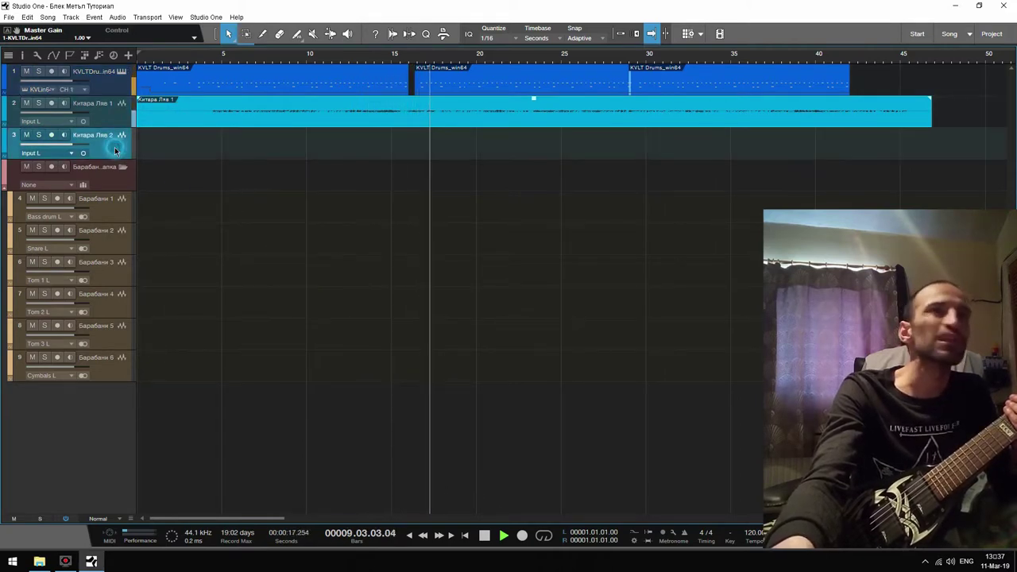
right_click(178, 147)
click(202, 277)
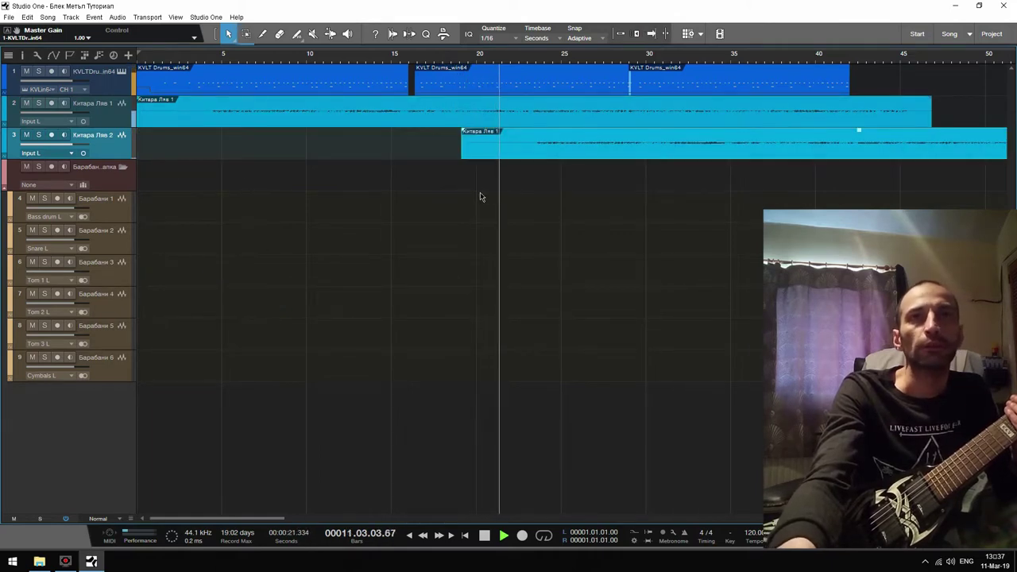
drag(581, 151, 228, 147)
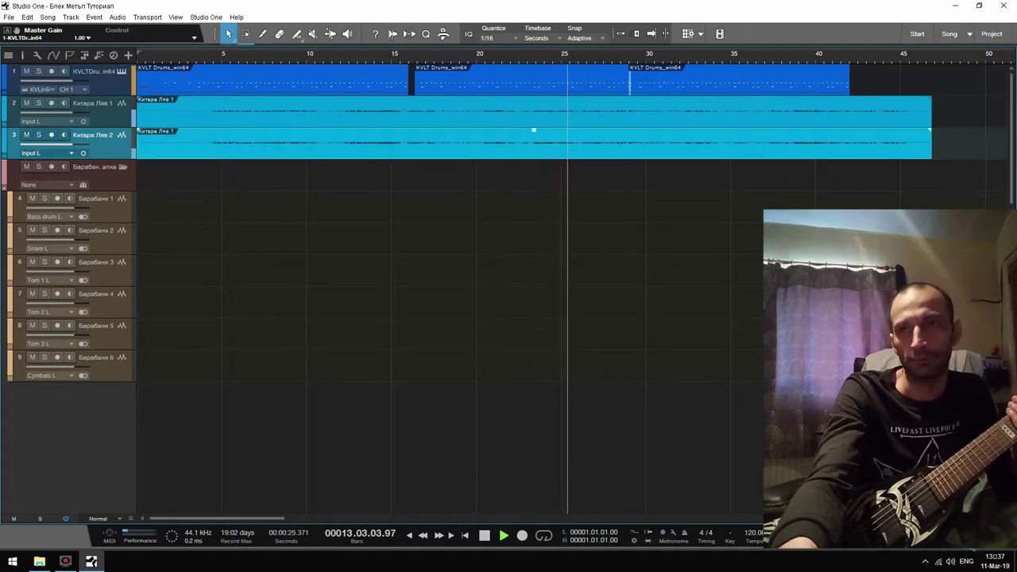
- In the mixer, pan Китара Ляв 1 hard left and Китара Ляв 2 hard right, and copy AmpliTube to Китара Ляв 2
key(F3)
drag(323, 372, 363, 316)
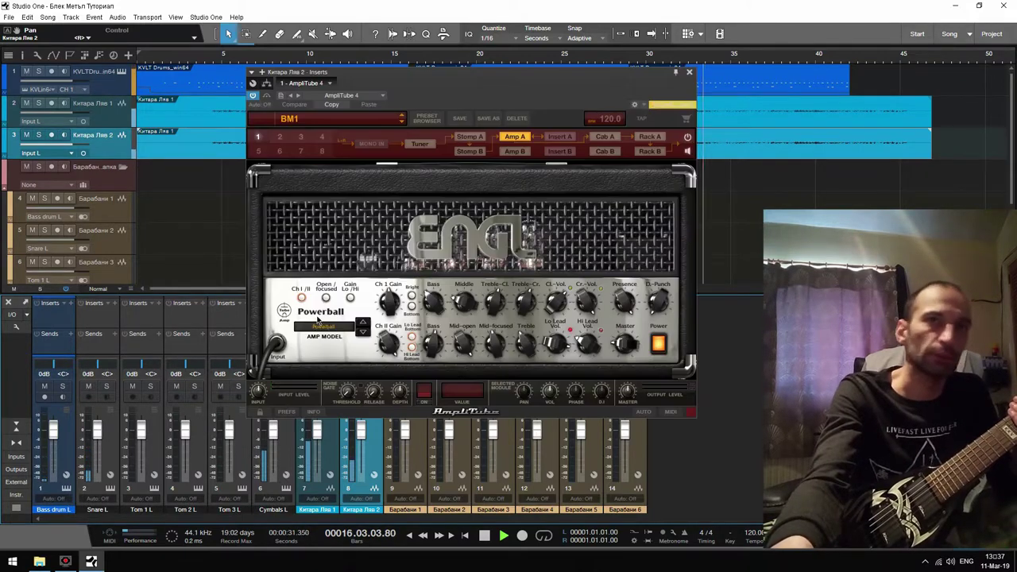
click(689, 72)
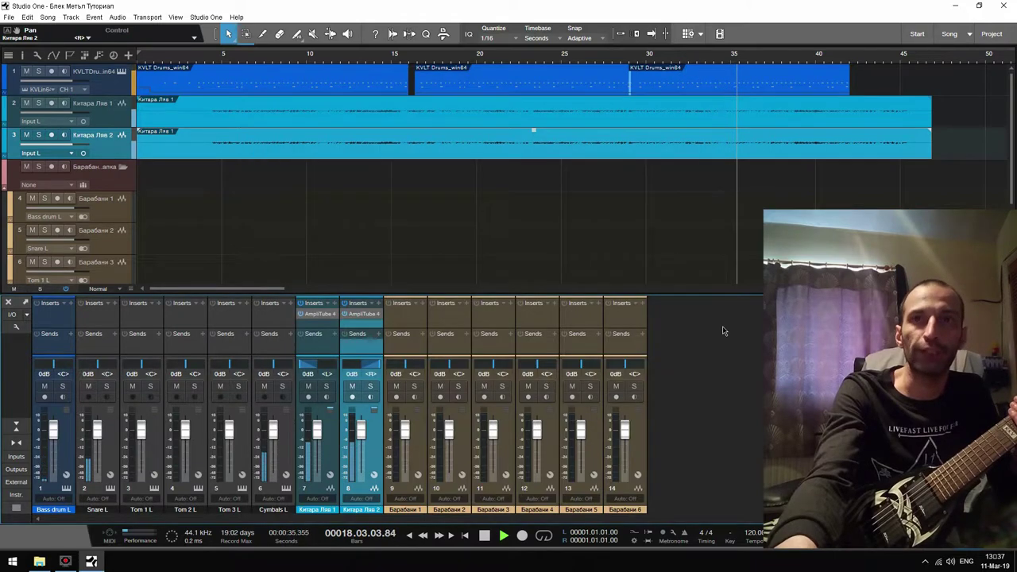
- Add an FX channel to the mixer and stop playback
right_click(707, 404)
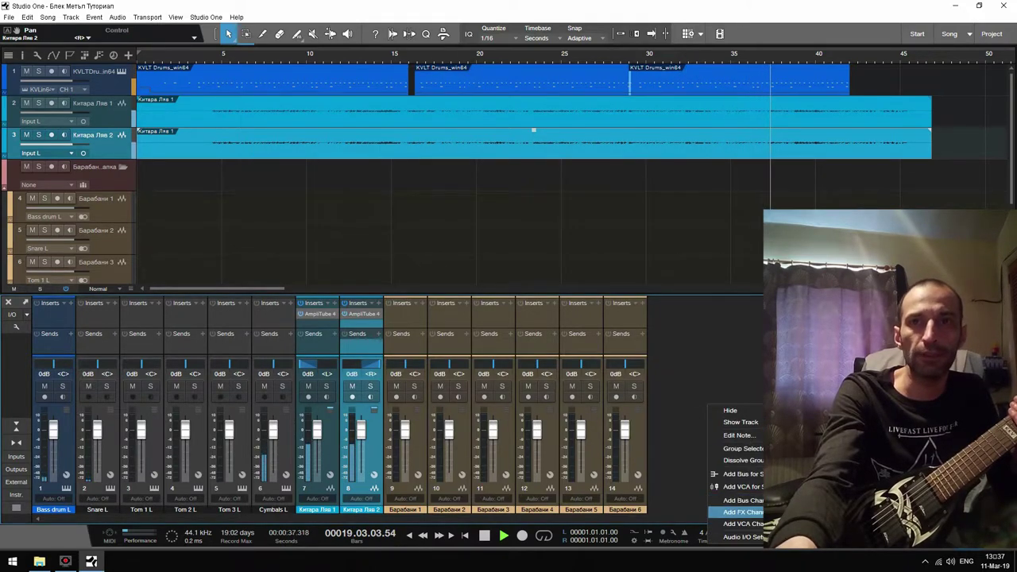
click(741, 512)
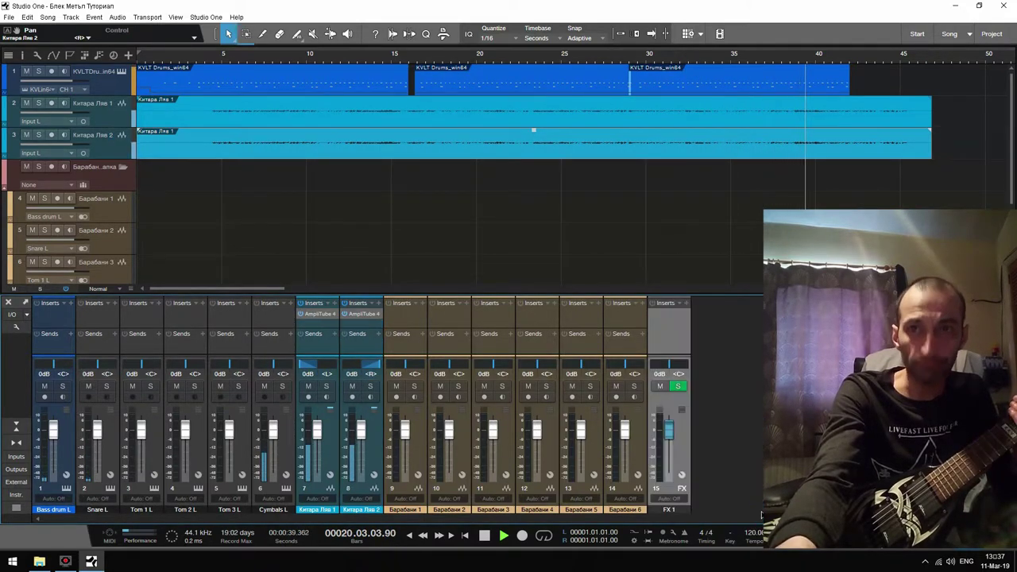
click(496, 539)
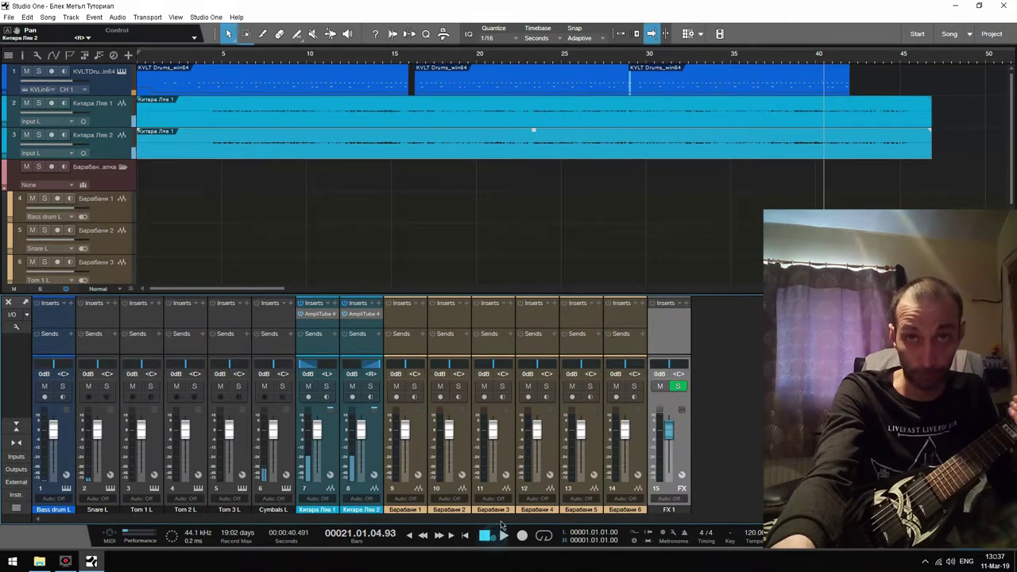
- Search the plug-ins for "eo", insert the Eos 2 reverb on FX 1, and move its window clear of the guitar channels
click(689, 302)
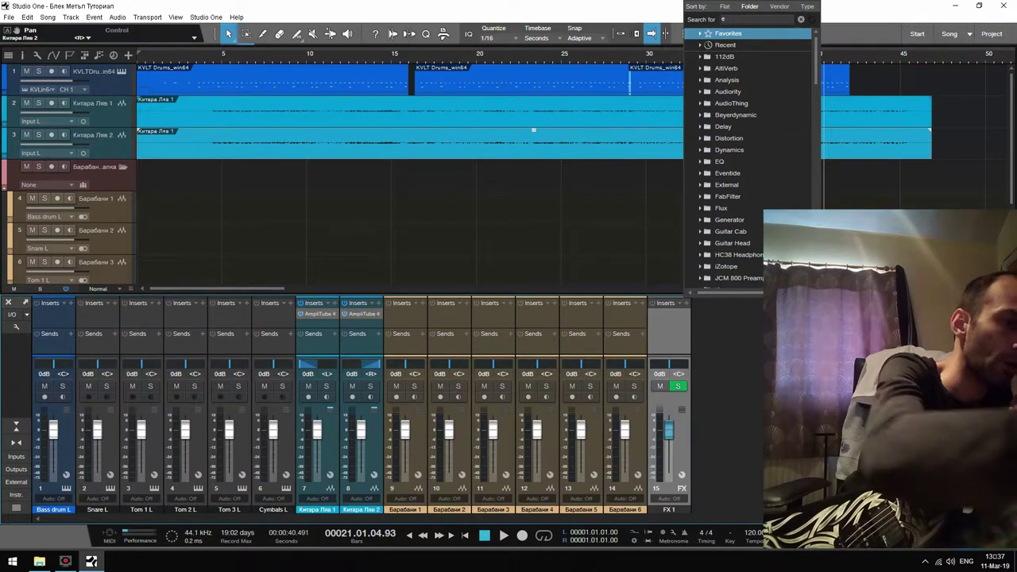
click(729, 32)
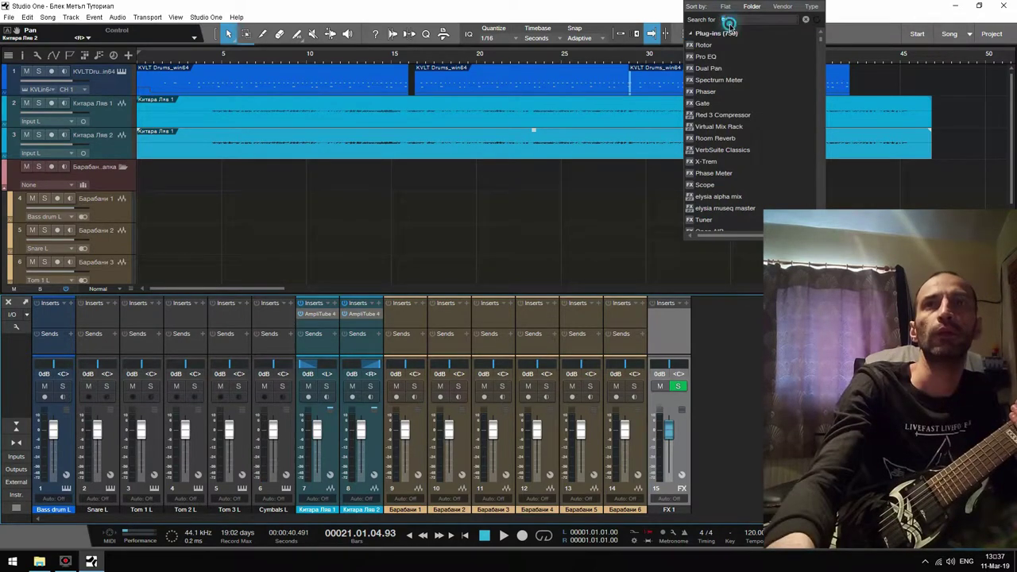
text(e)
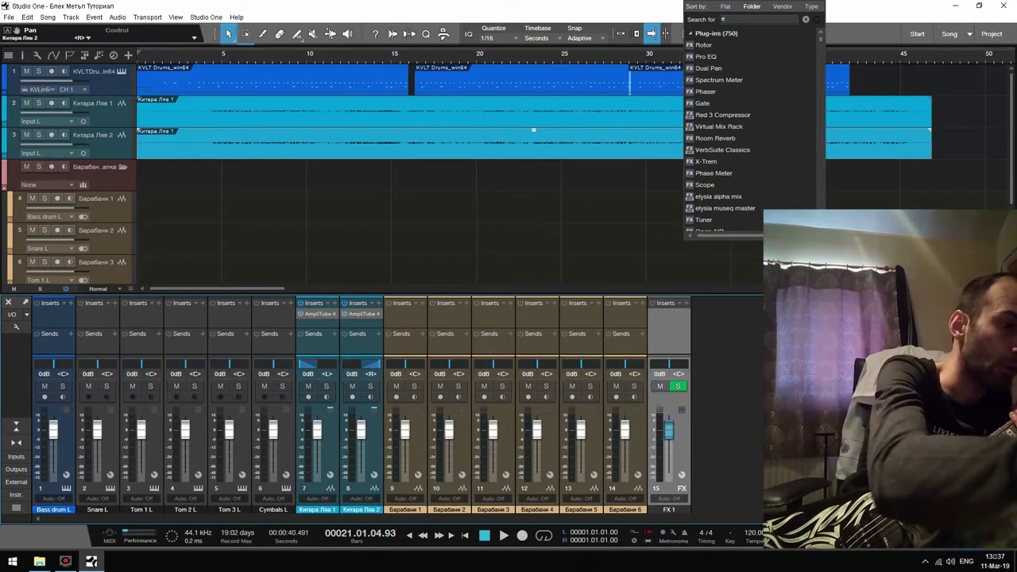
text(o)
key(Down)
key(Down)
key(Down)
key(Down)
key(Down)
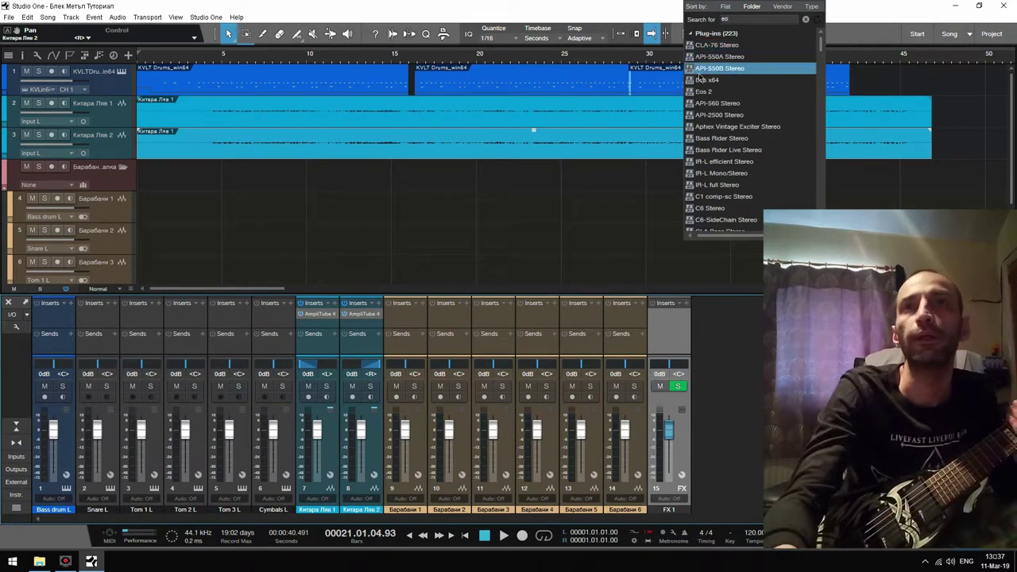
key(Return)
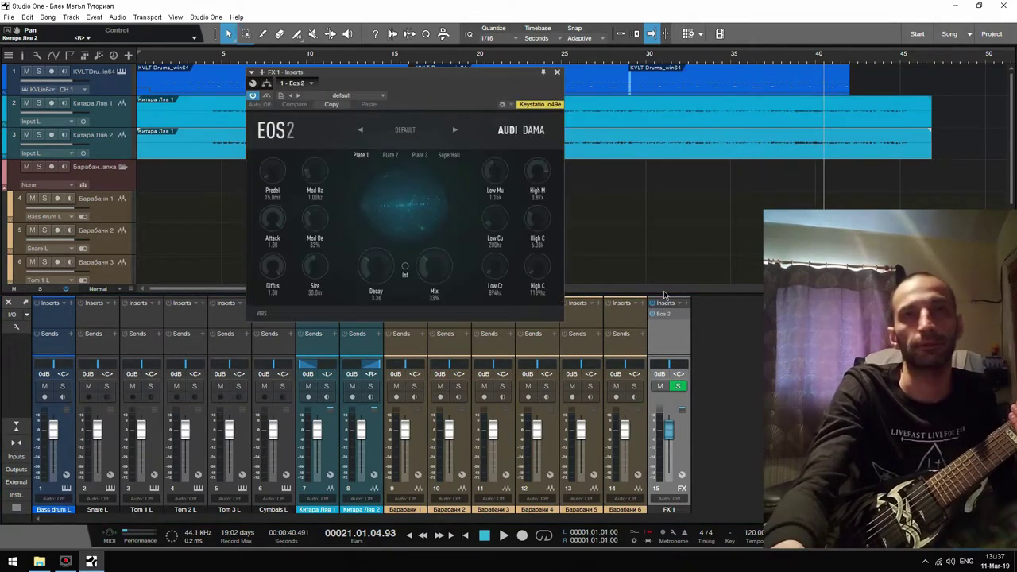
drag(488, 73, 774, 72)
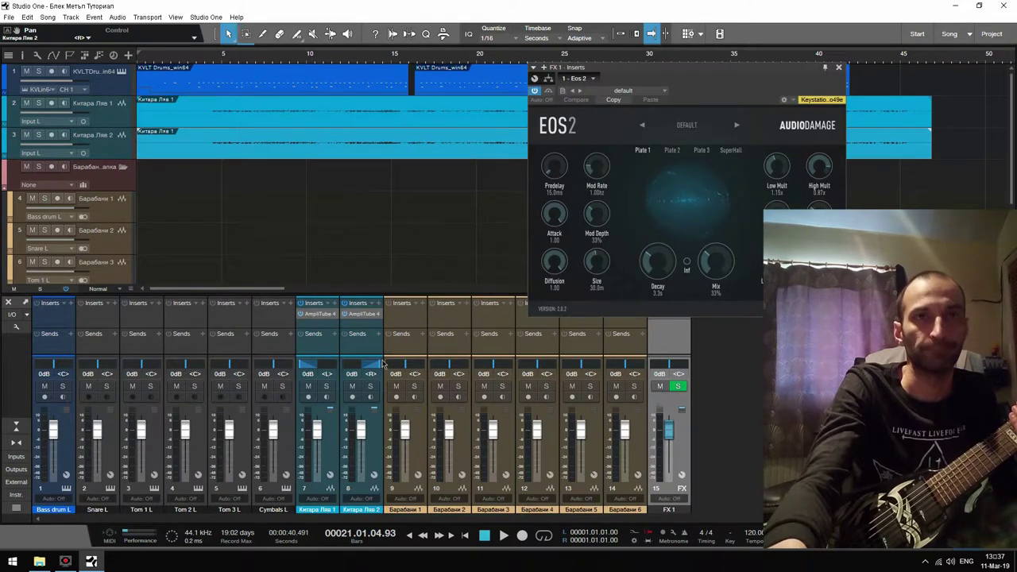
- Add sends to FX 1 on Китара Ляв 1 and Китара Ляв 2, and close the Eos 2 window
click(379, 336)
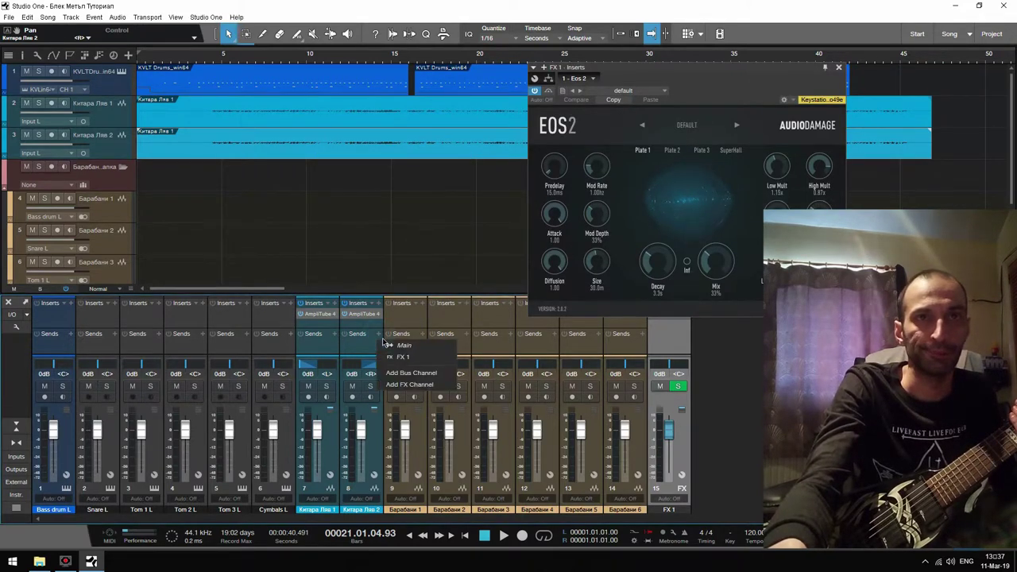
click(335, 334)
click(336, 333)
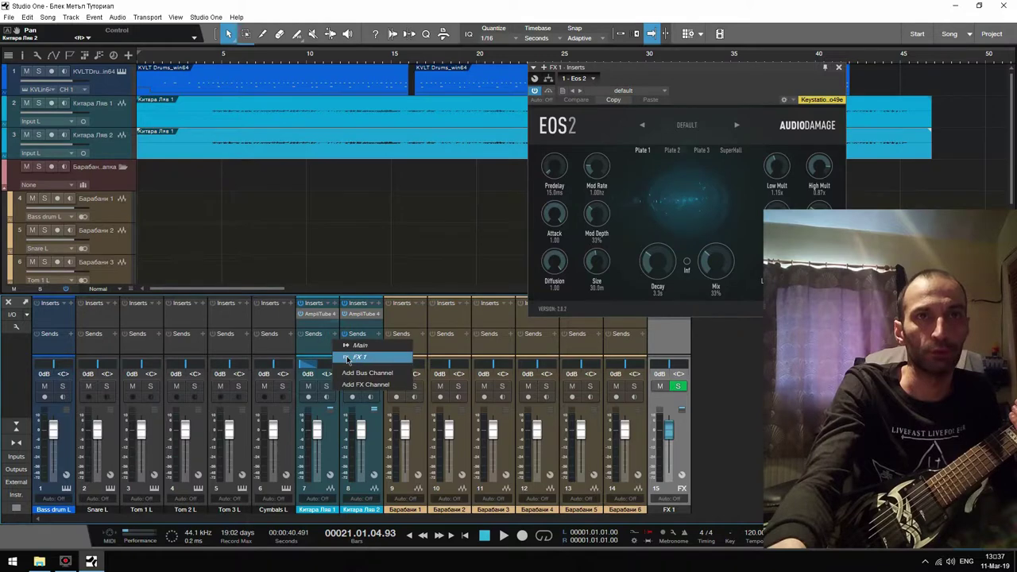
click(352, 357)
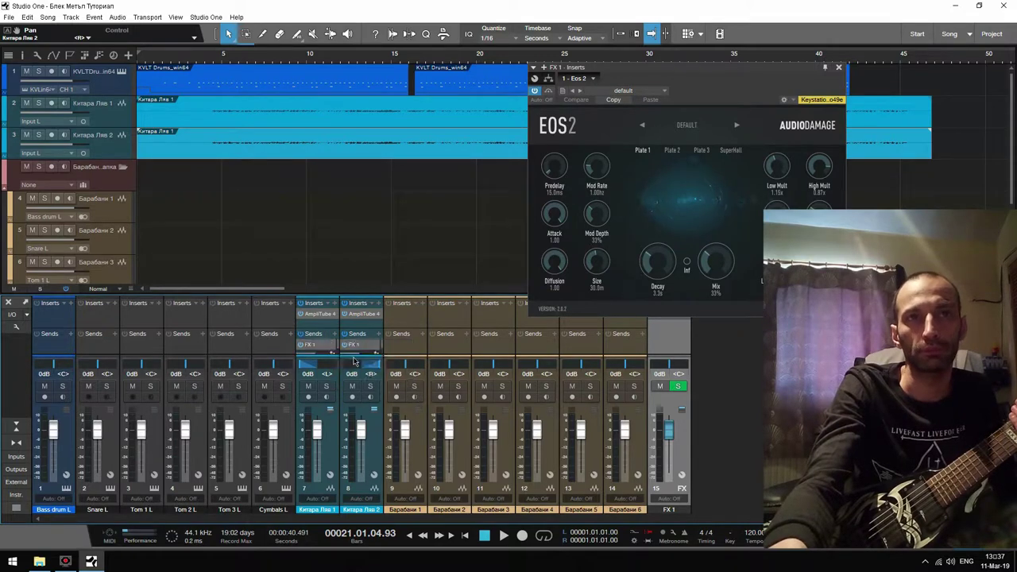
click(839, 69)
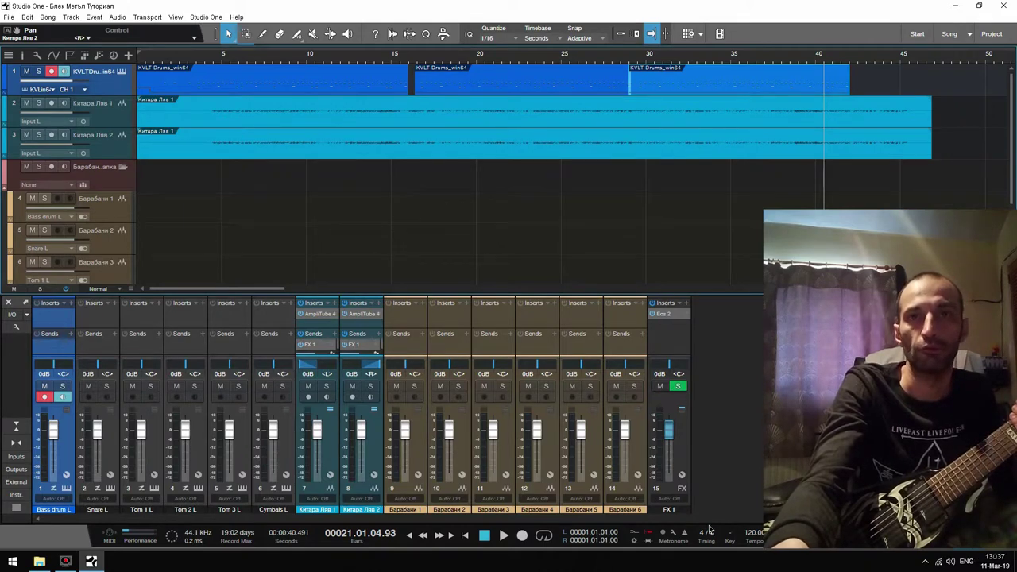
- Play the song from the start to hear the guitars with reverb, and stop after a few bars
click(467, 537)
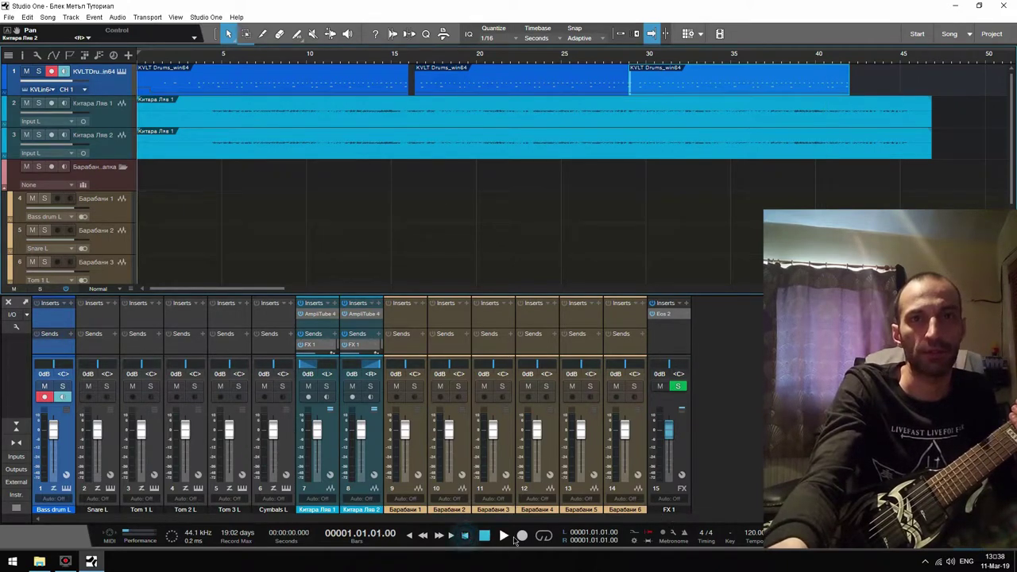
click(504, 537)
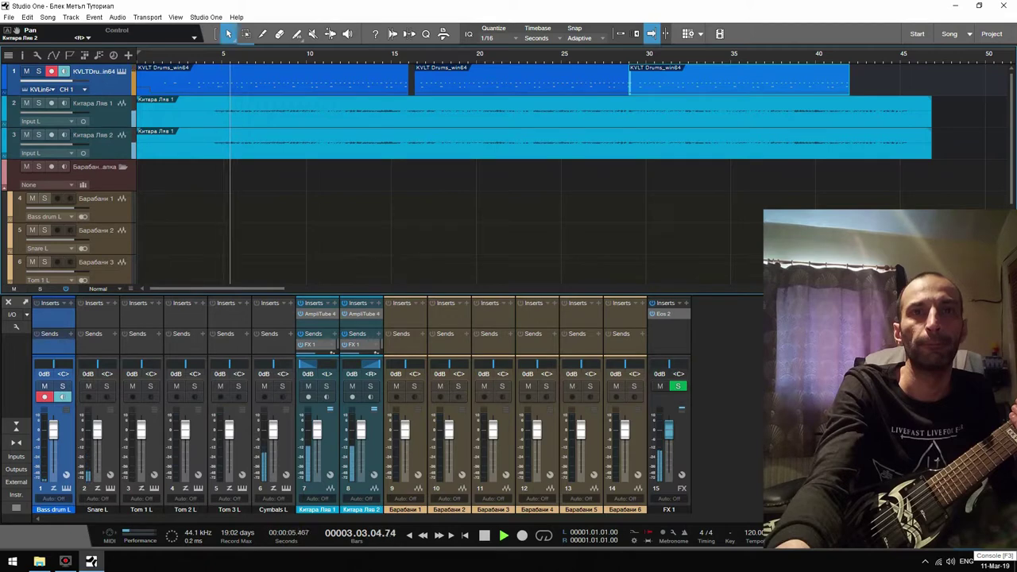
click(484, 536)
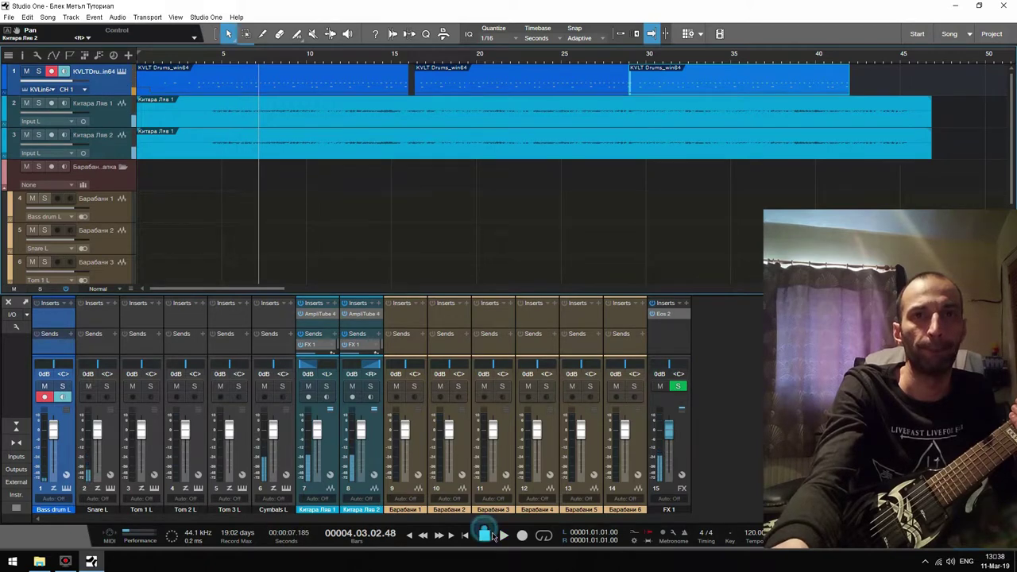
- Play the mix briefly, stop, and lower the volume of both guitar channels, Китара Ляв 1 and Китара Ляв 2, to -3.9 dB
click(503, 537)
click(484, 536)
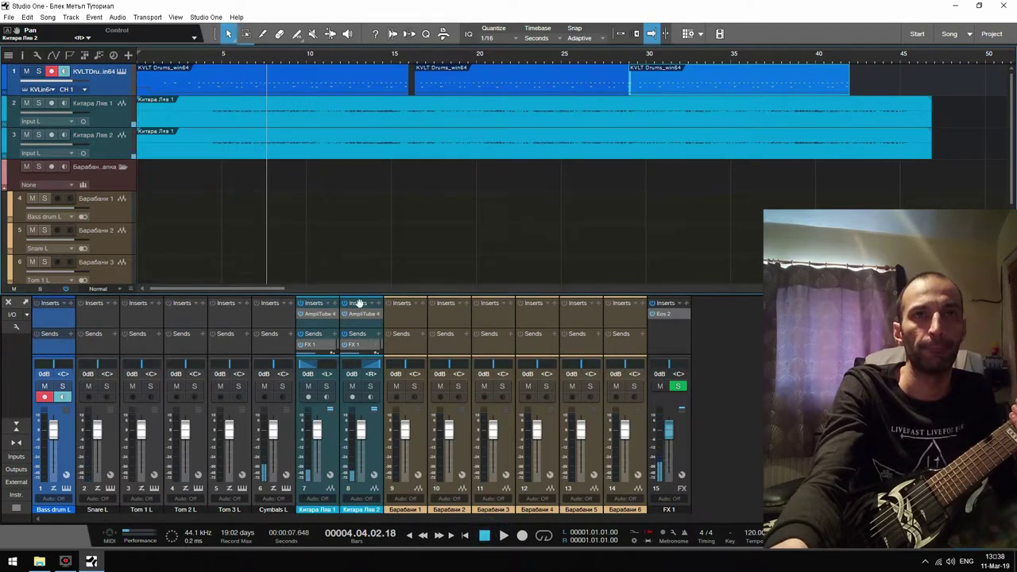
drag(361, 427, 362, 431)
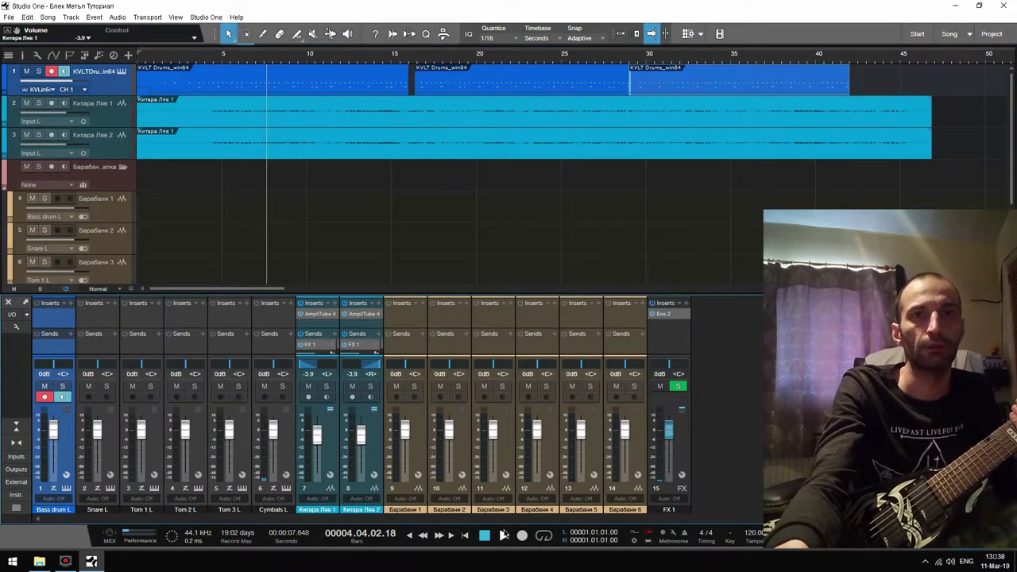
- Play the song on to check the lowered guitars, hide the mixer during playback, and stop
click(503, 535)
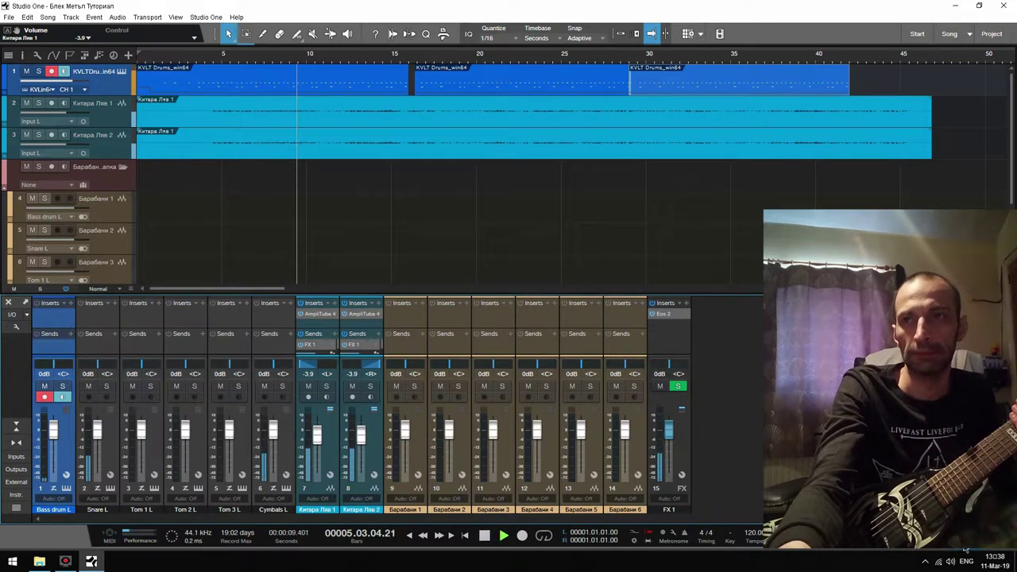
key(F3)
key(F3)
key(F3)
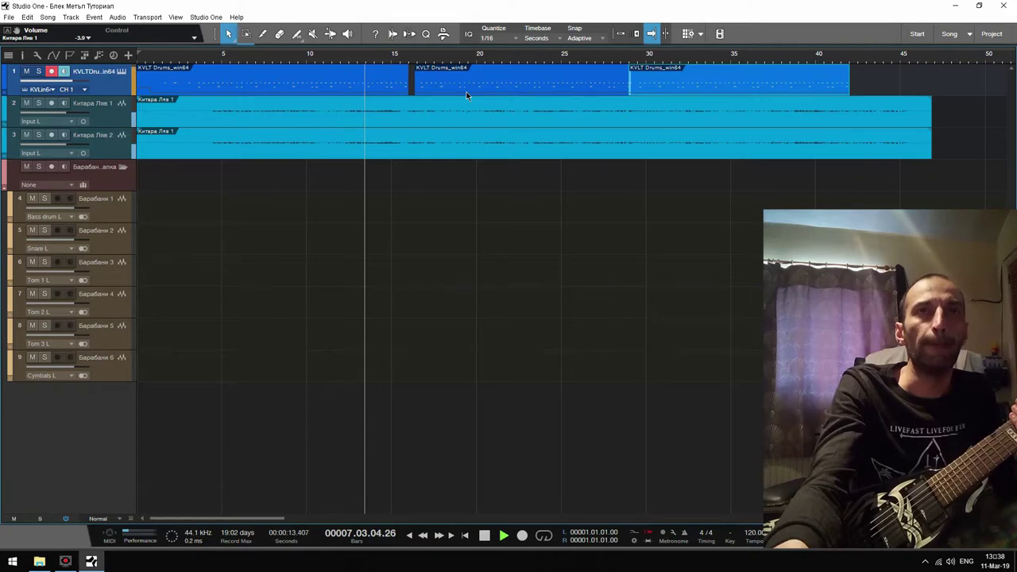
key(space)
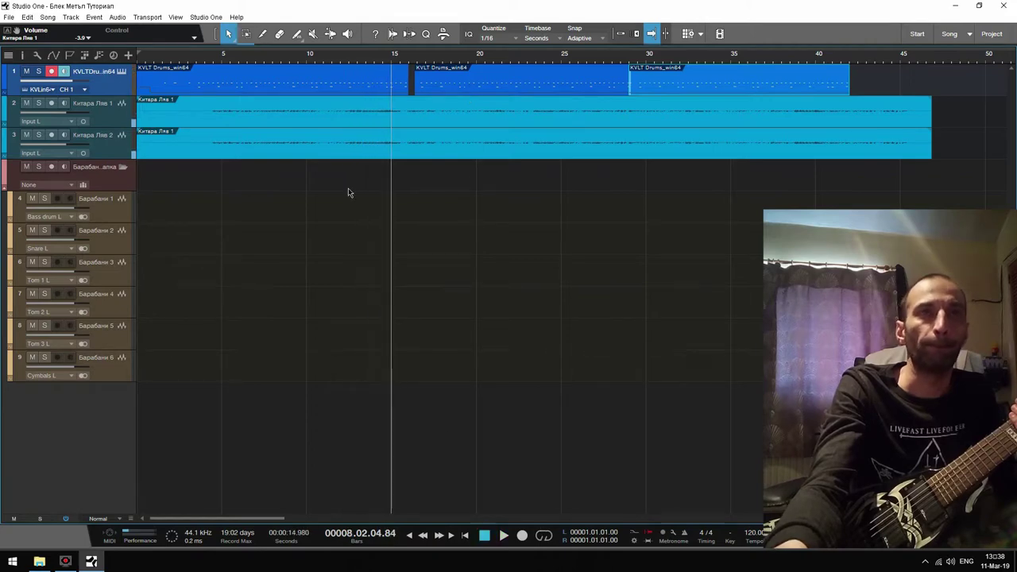
- Open the KVLT Drums instrument from its track and play the song from just before the 5-second mark
click(120, 72)
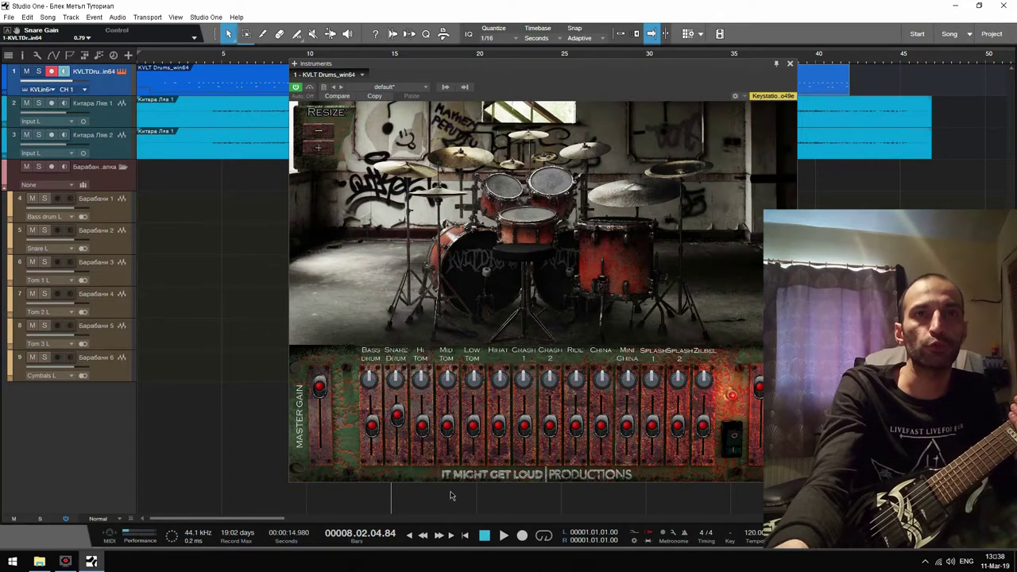
click(504, 536)
click(216, 56)
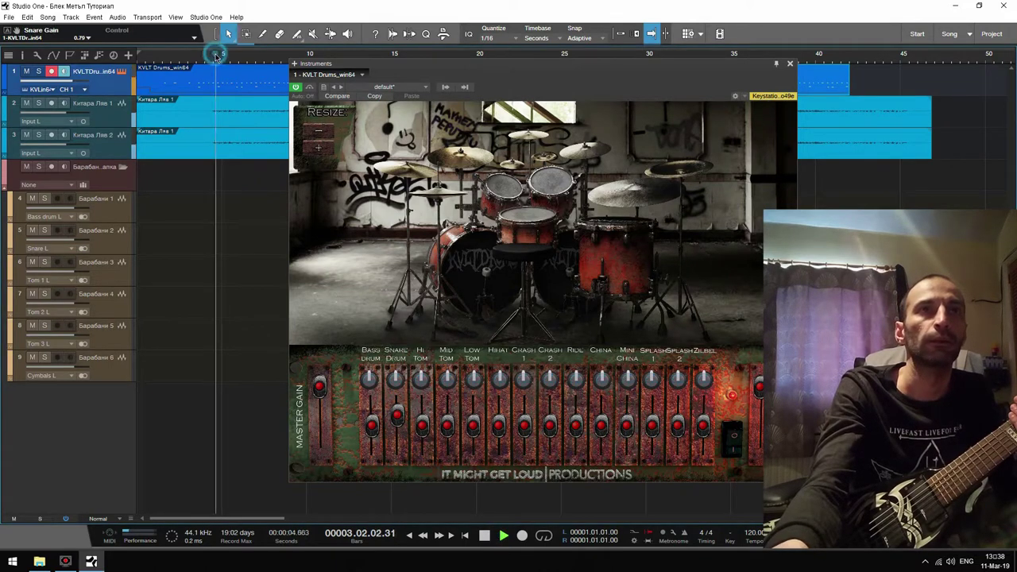
- Raise the snare, bass drum, tom, hi-hat and crash gains in KVLT Drums, with bass drum at 1.00 and hi-hat at 0.93, and close the instrument
drag(397, 415, 373, 409)
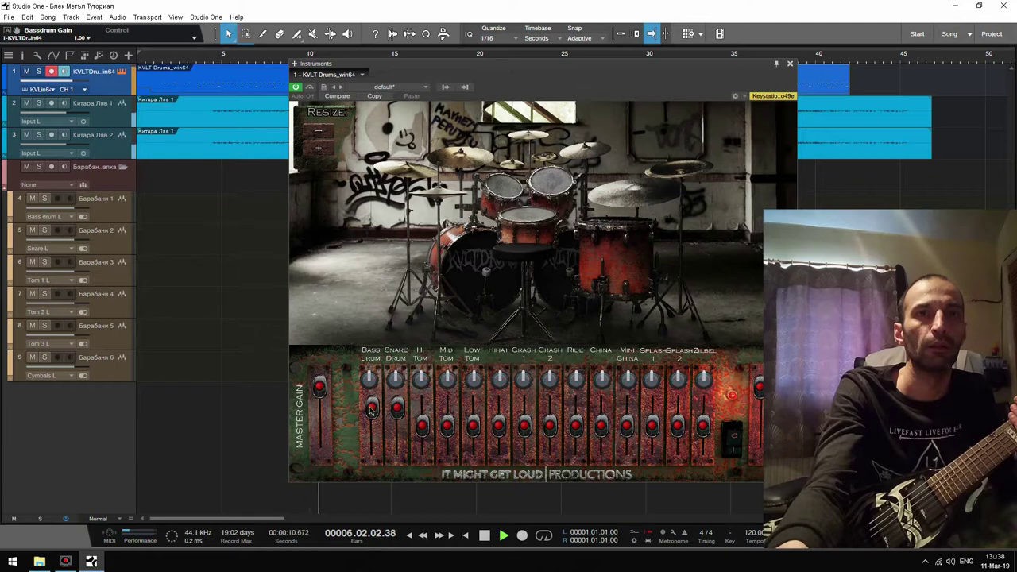
drag(424, 430, 423, 409)
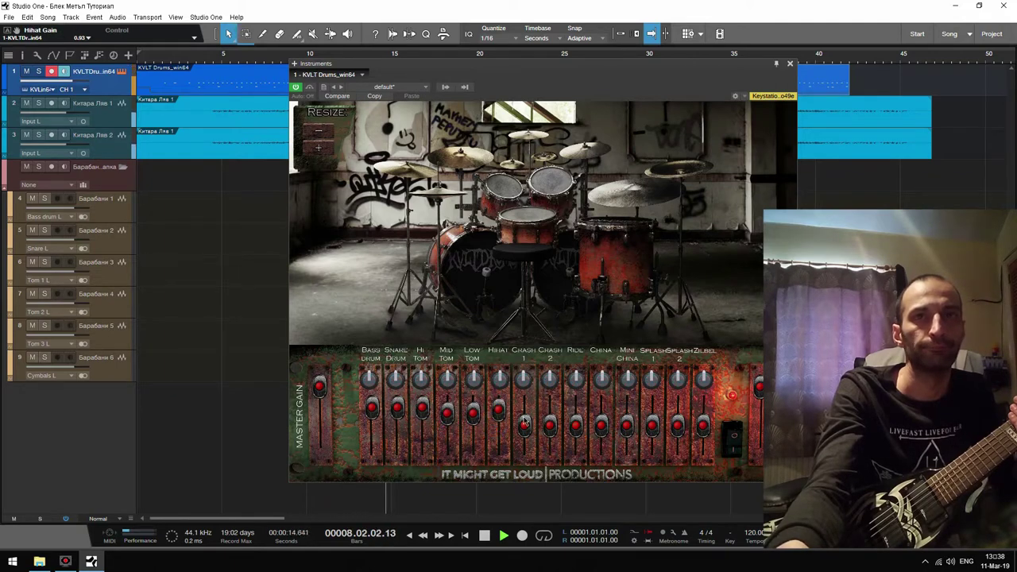
click(790, 66)
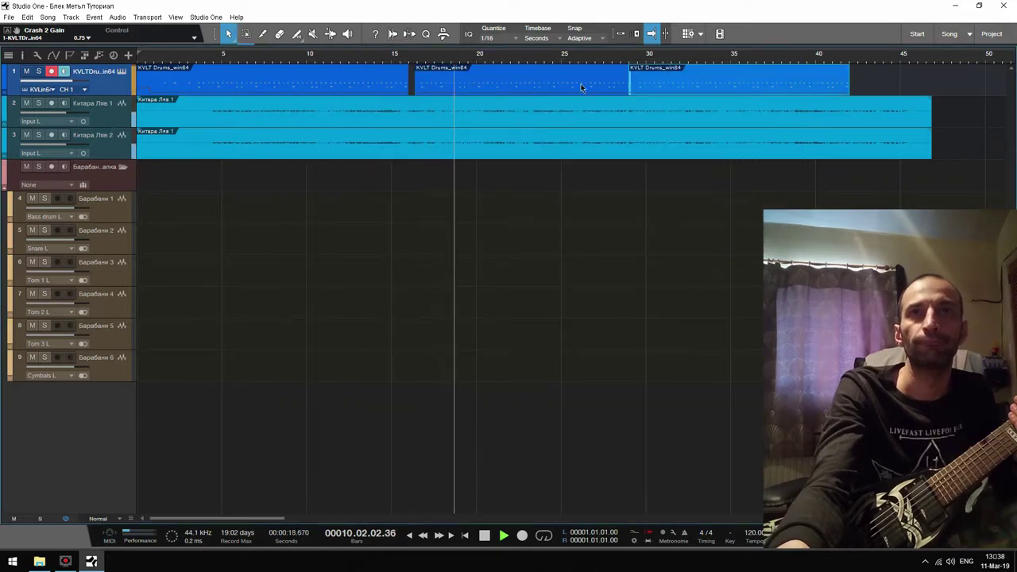
- Rewind the running playback to around bar 9 to hear the second drum part with the new levels
key(KP_Subtract)
key(KP_Subtract)
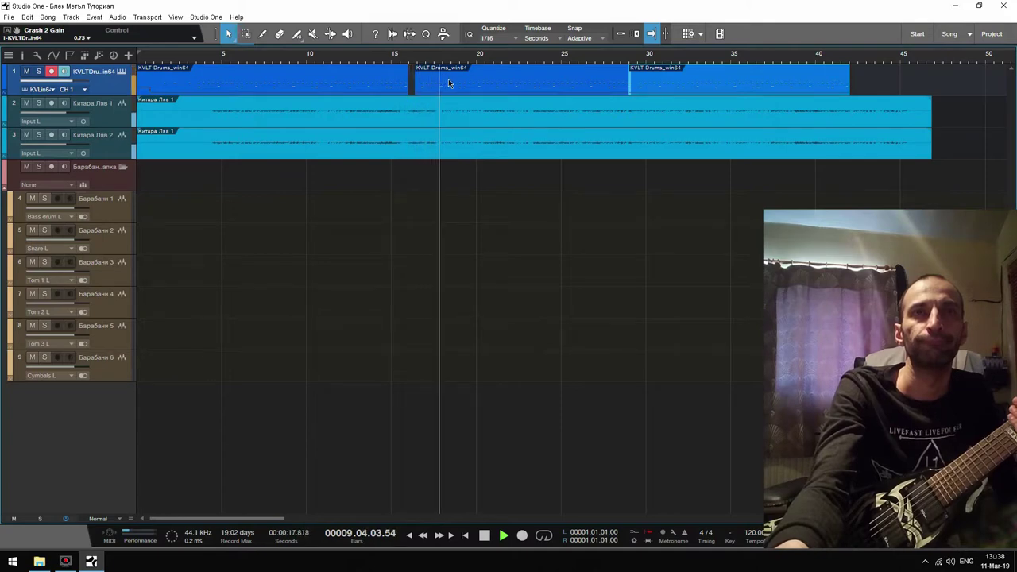
key(KP_Subtract)
key(KP_Subtract)
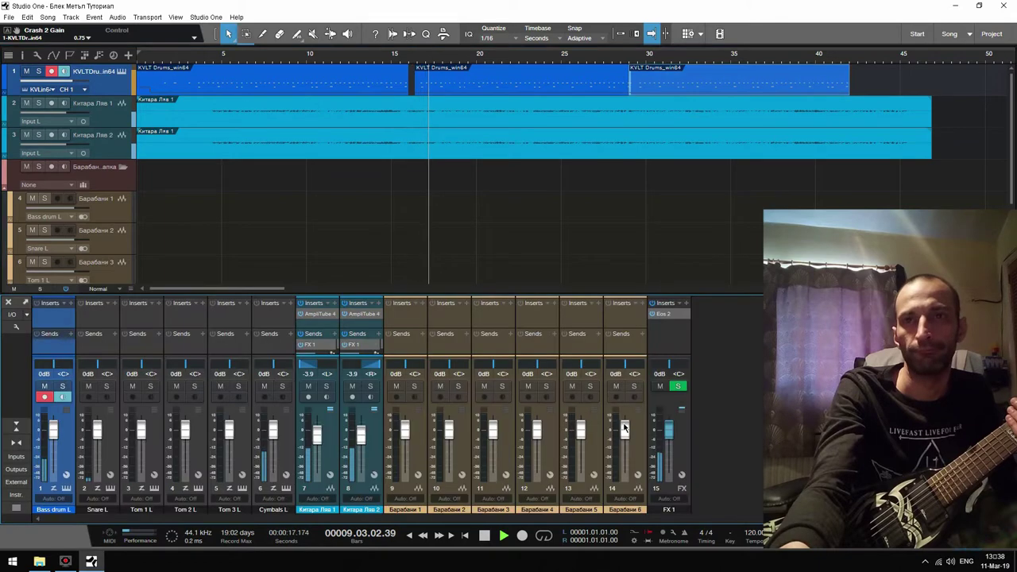
- In the mixer, set the Eos 2 reverb on FX 1 to a 4.9 s decay and 49% mix, and hide the mixer
key(F3)
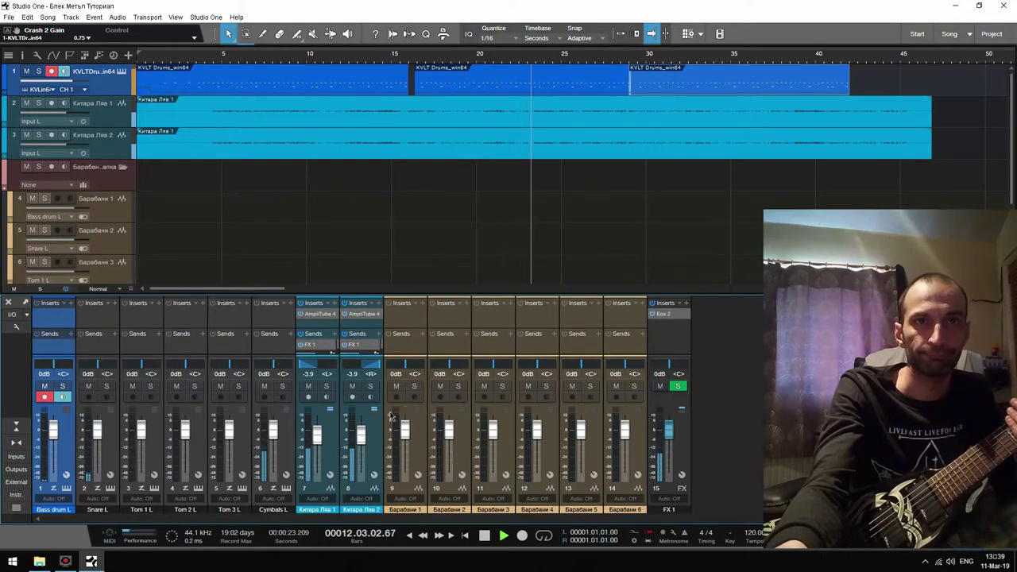
click(666, 313)
drag(666, 271, 668, 250)
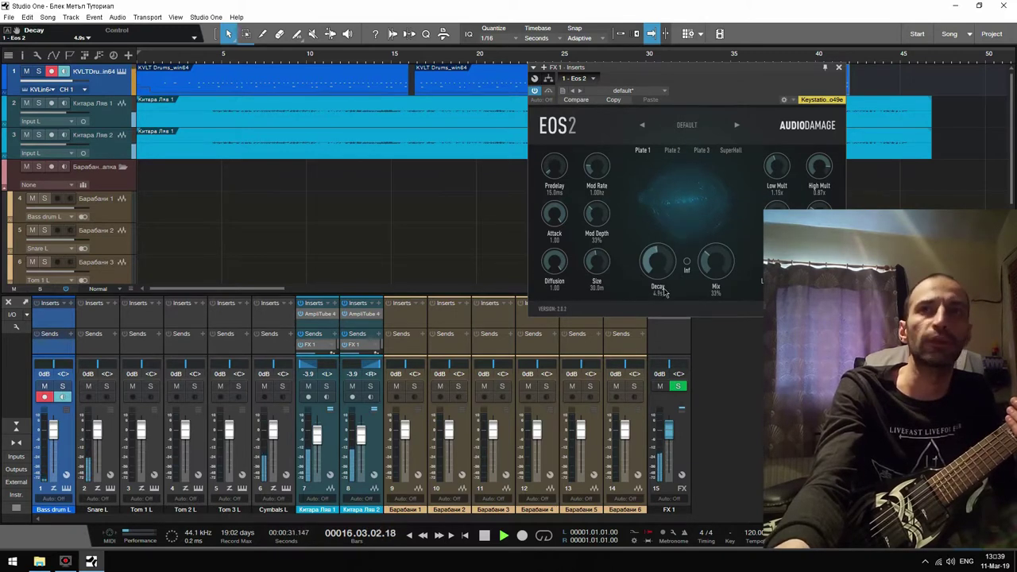
drag(716, 263, 714, 248)
click(839, 68)
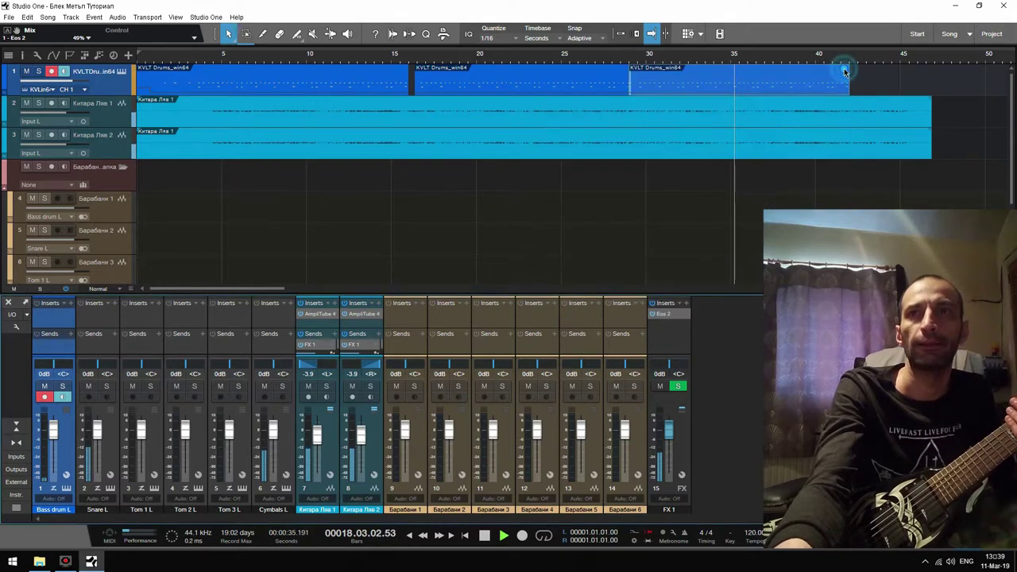
key(F3)
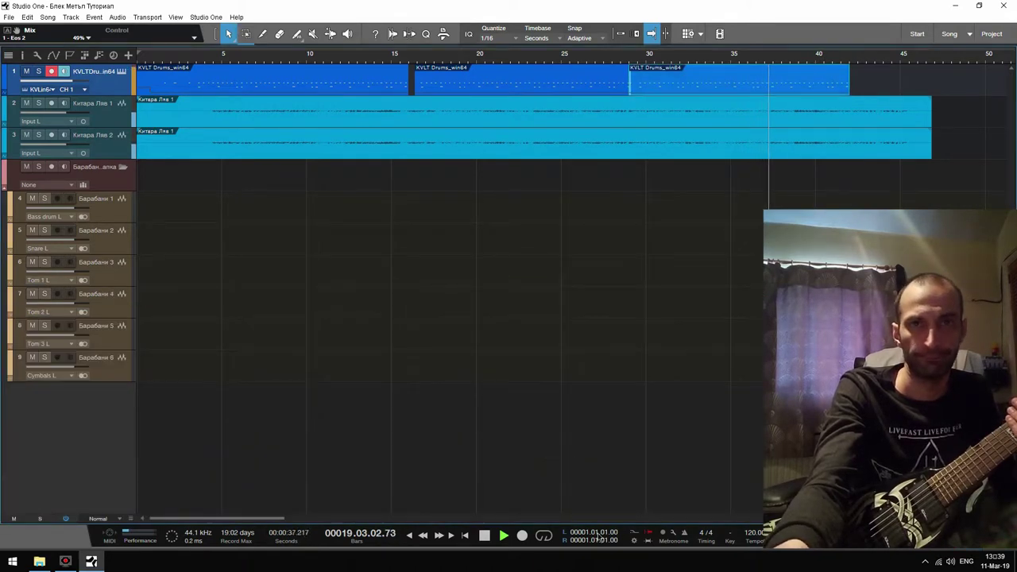
- Stop playback and place the playback cursor at the end of the first drum clip, at about 16 seconds
click(486, 538)
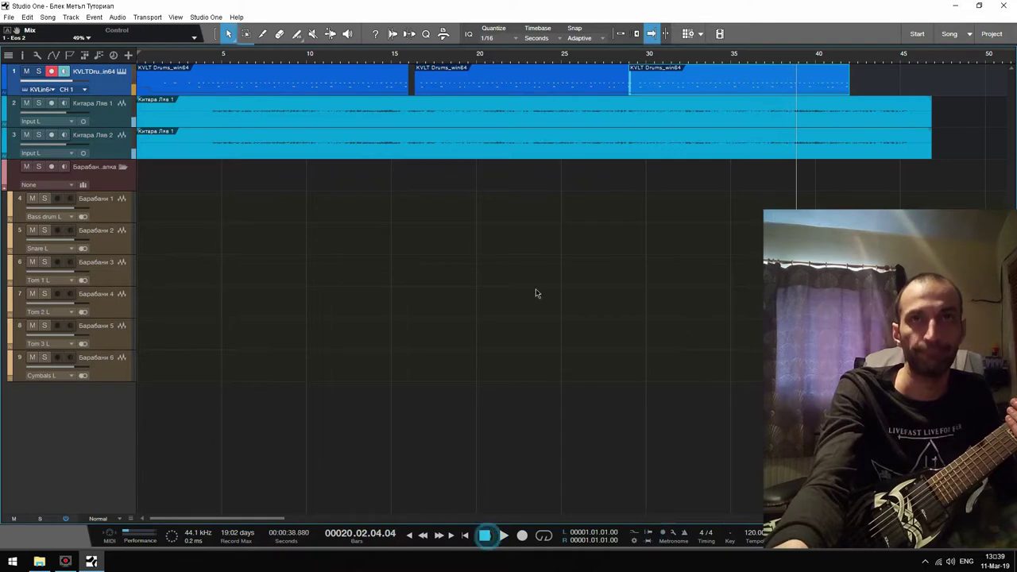
click(500, 52)
click(456, 56)
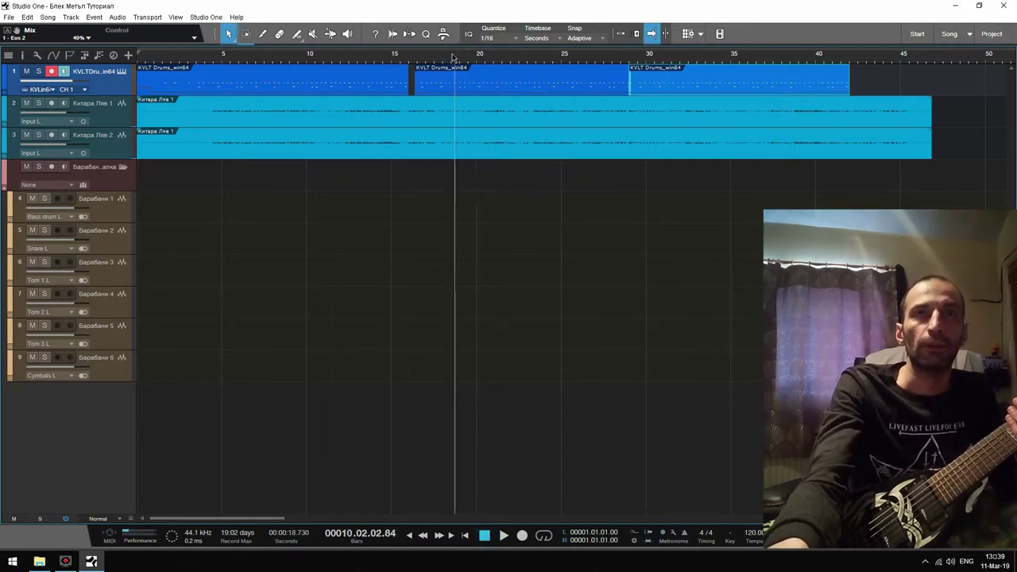
click(421, 53)
click(407, 52)
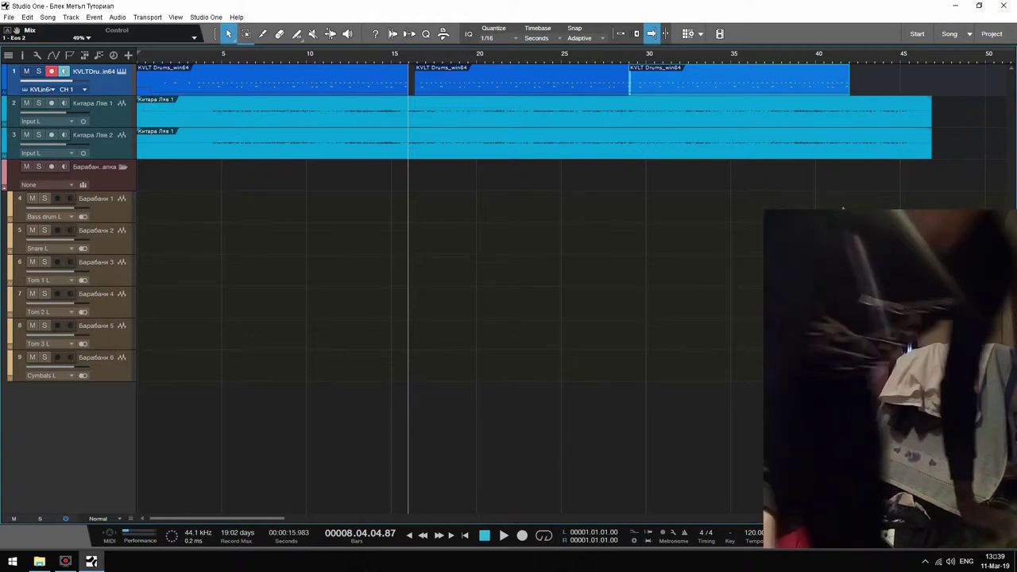
- Add two mono audio tracks named Крещене, with Input L as input and Main as output
right_click(104, 411)
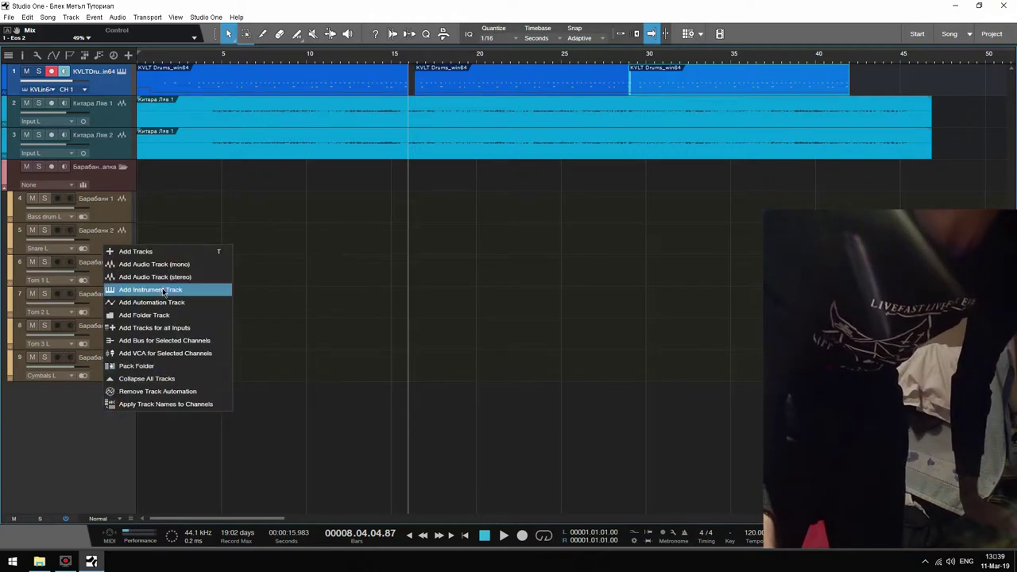
click(175, 251)
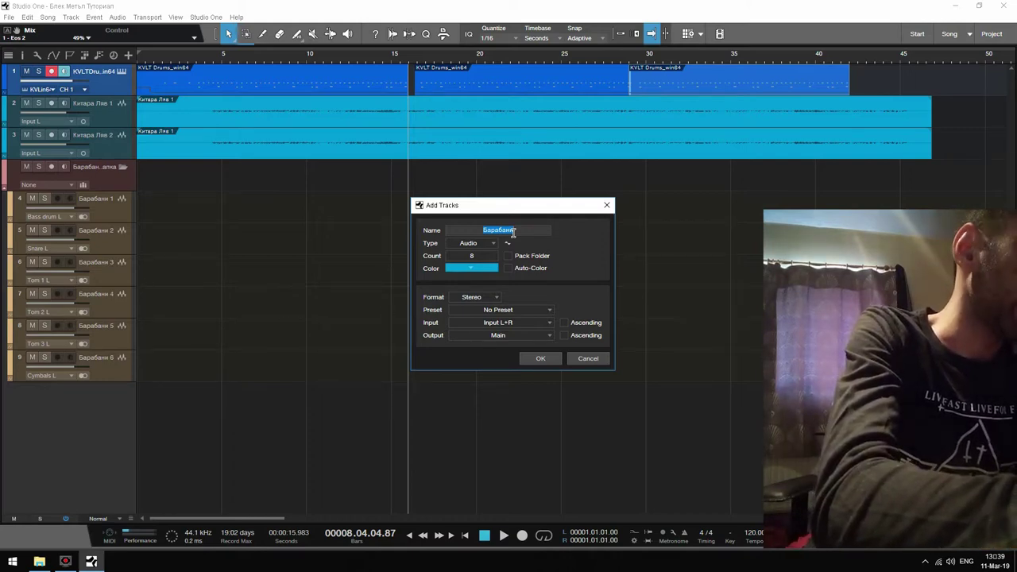
text(U)
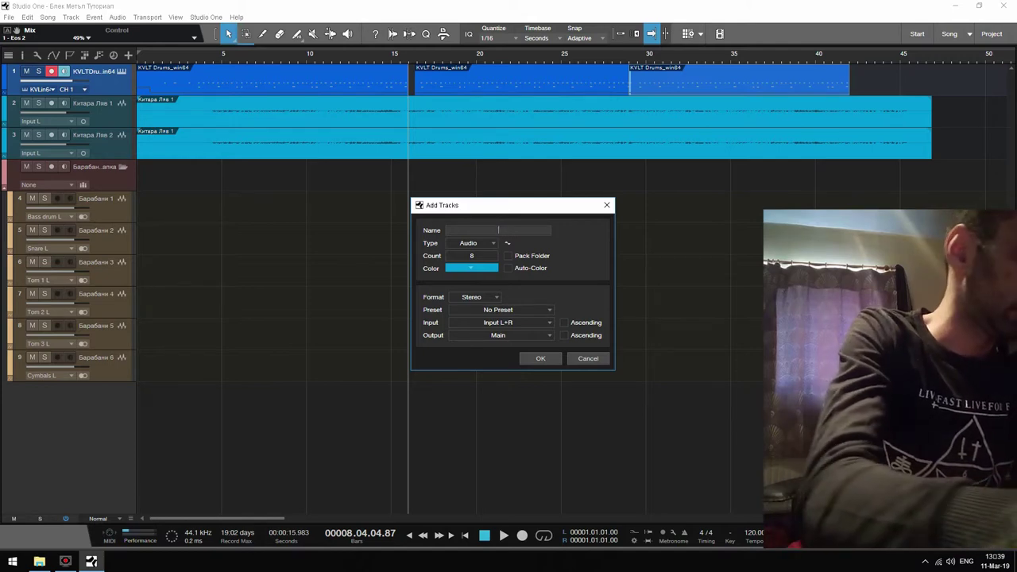
key(alt+shift)
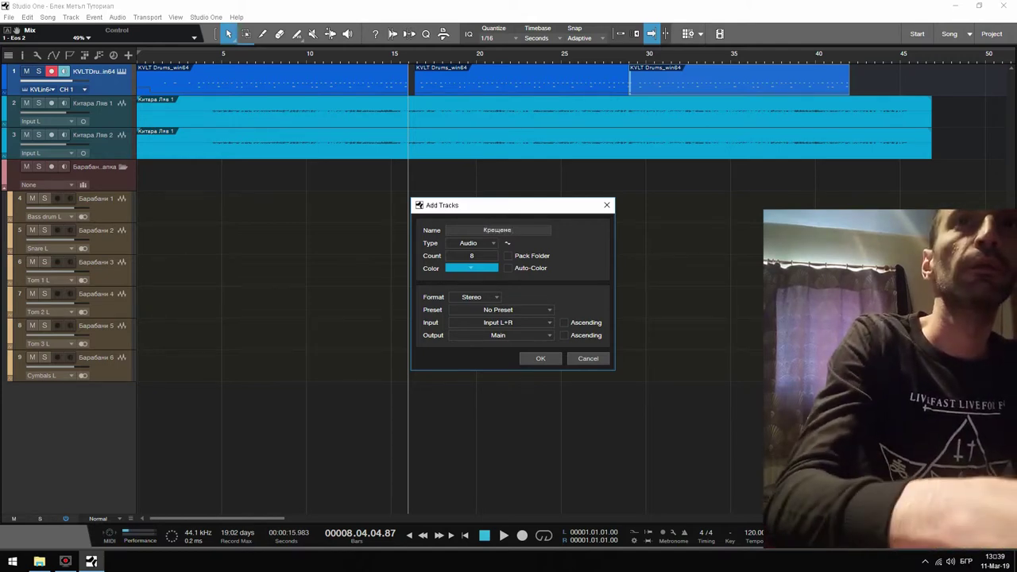
text(рещене)
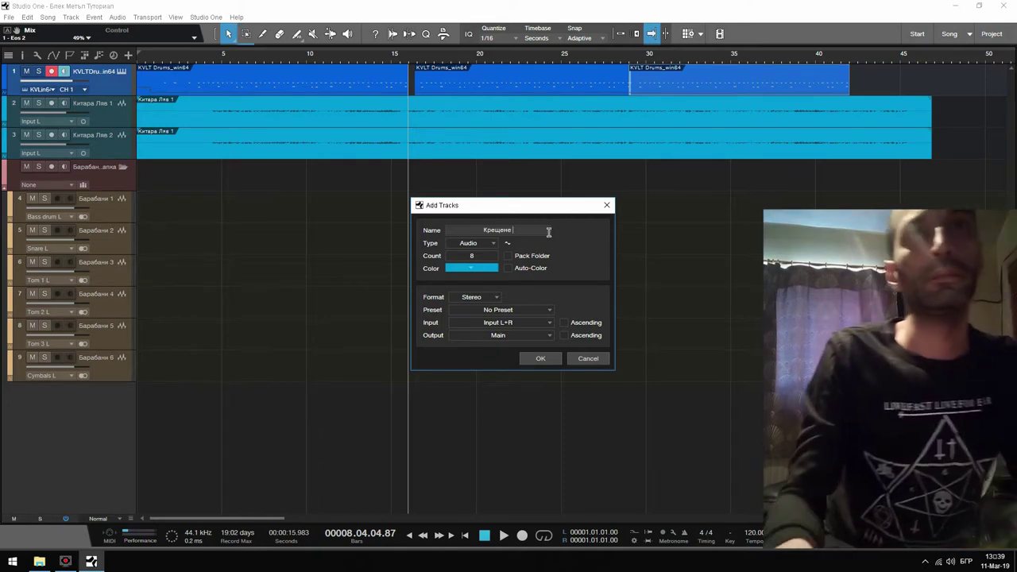
click(472, 255)
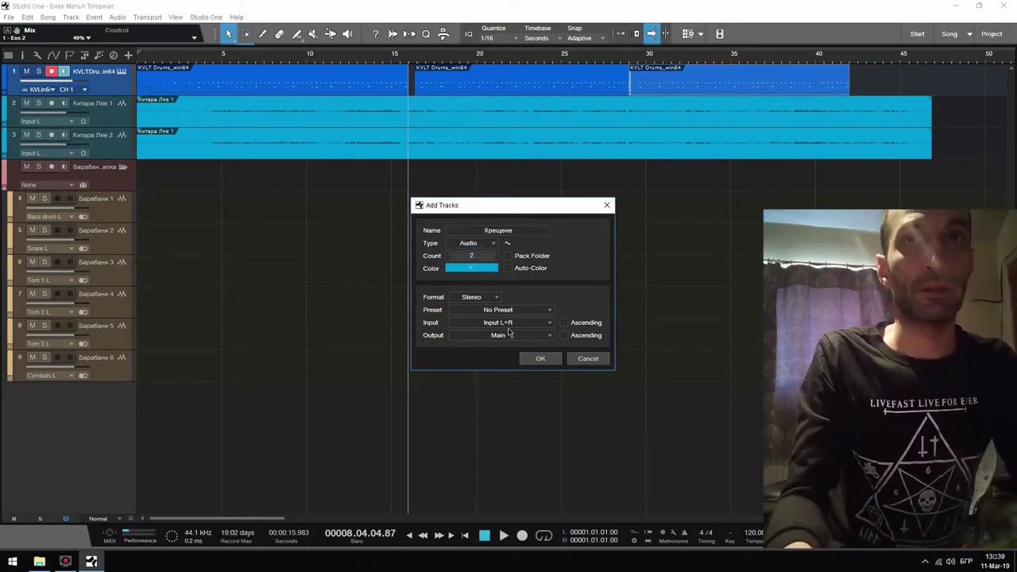
click(495, 299)
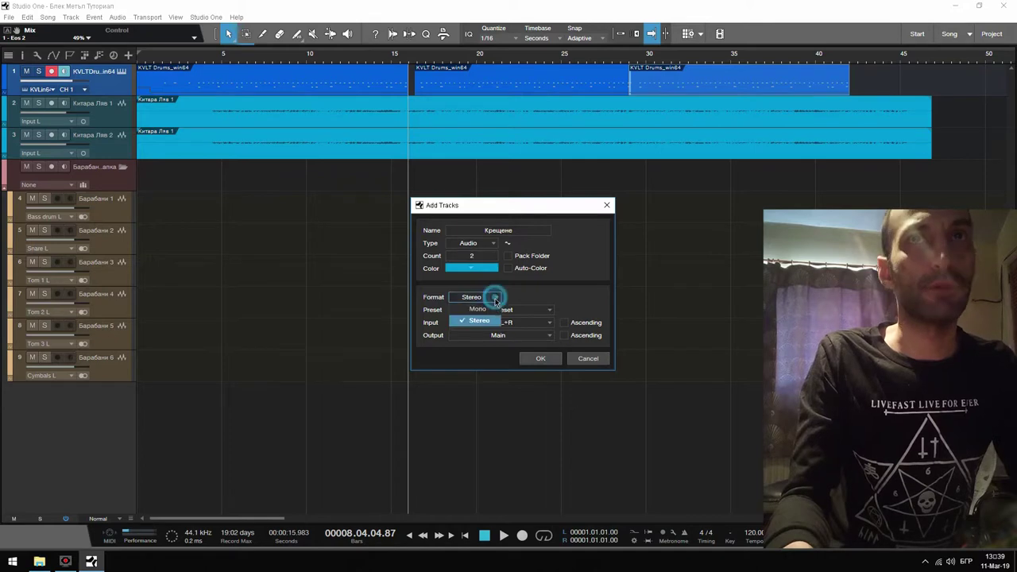
click(482, 303)
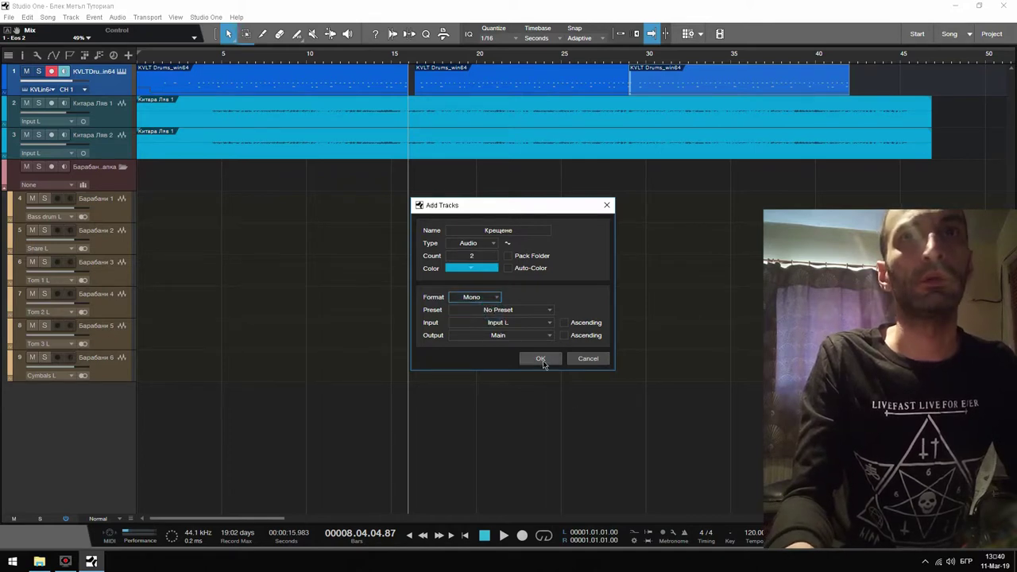
click(541, 360)
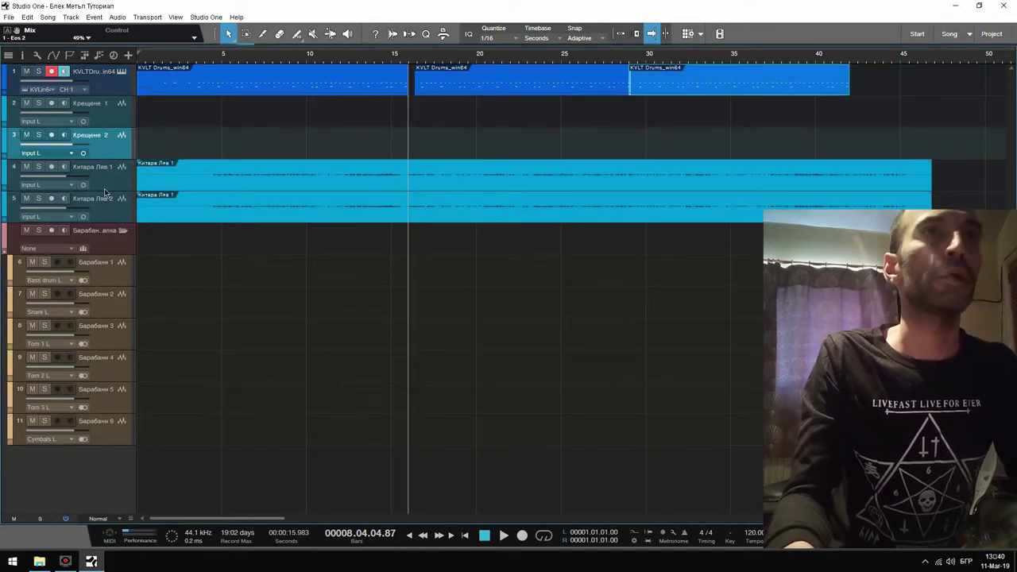
- Arm only the Крещене 1 track for recording, disarm the KVLT Drums track, and return the playback cursor to the song start
click(51, 102)
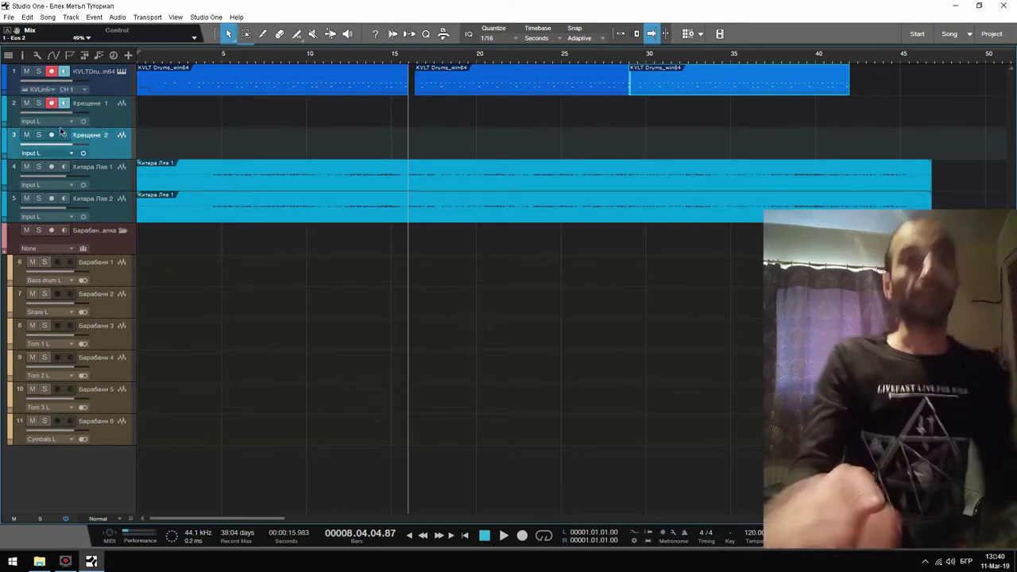
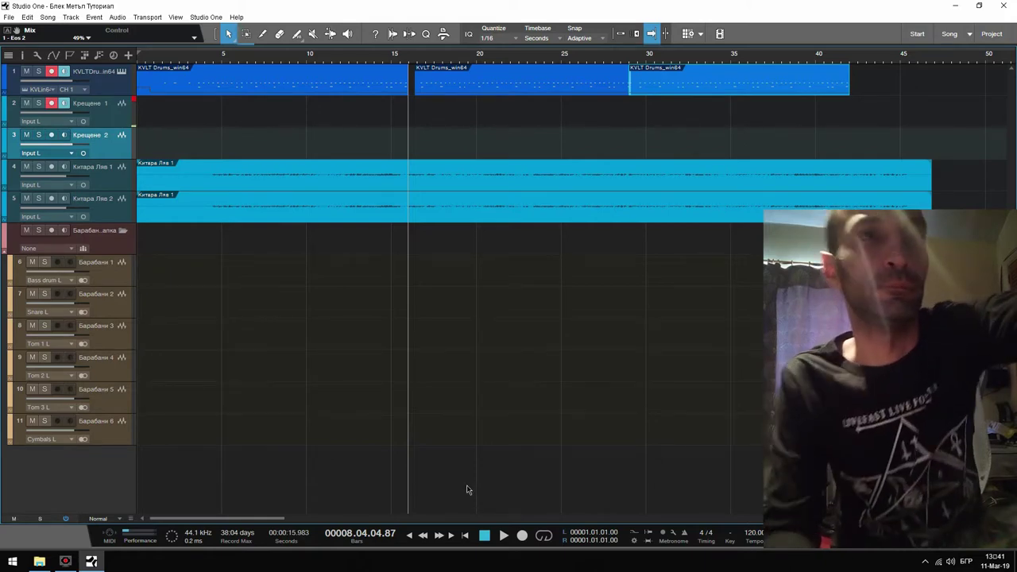
click(465, 535)
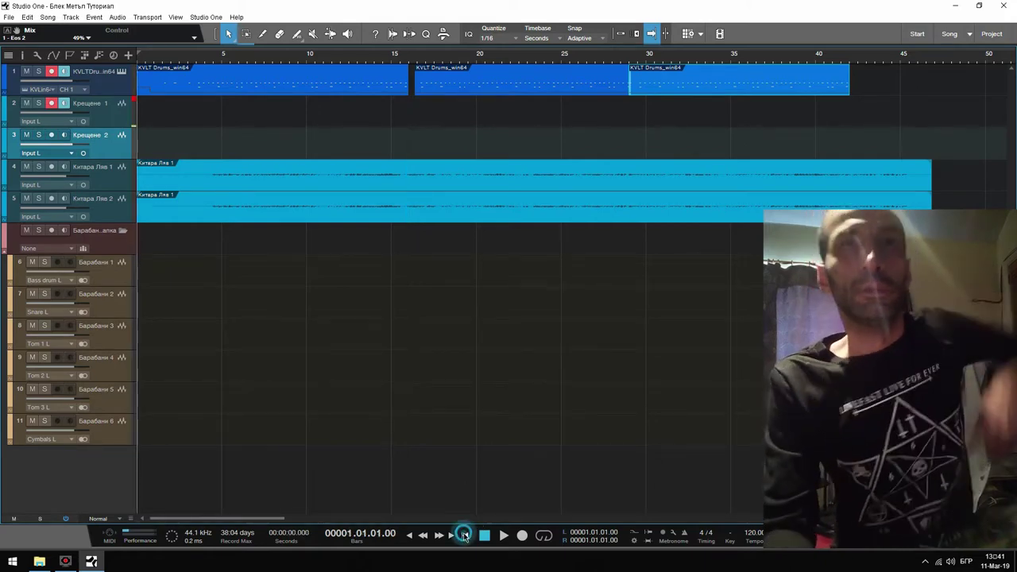
click(51, 72)
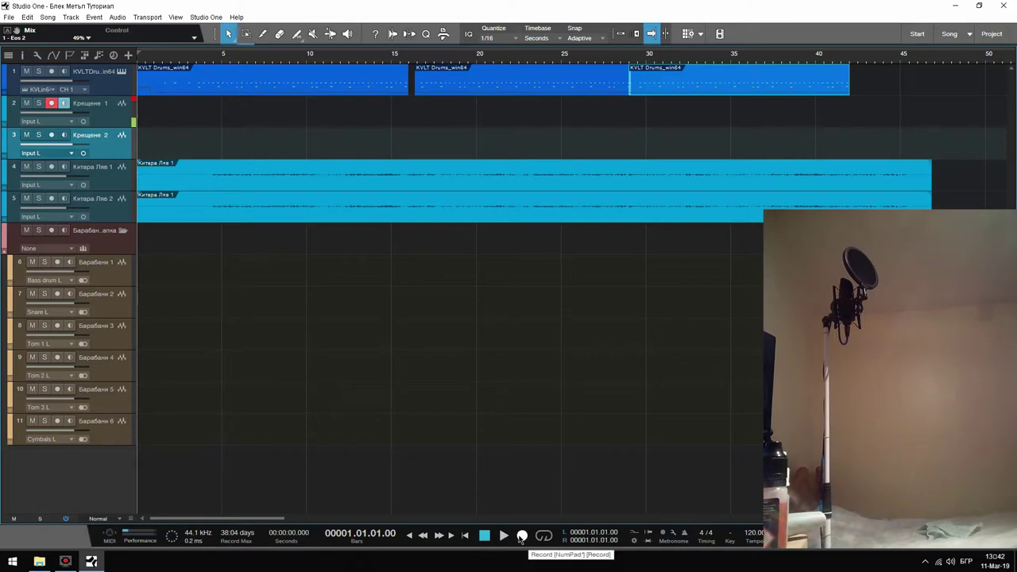
click(466, 538)
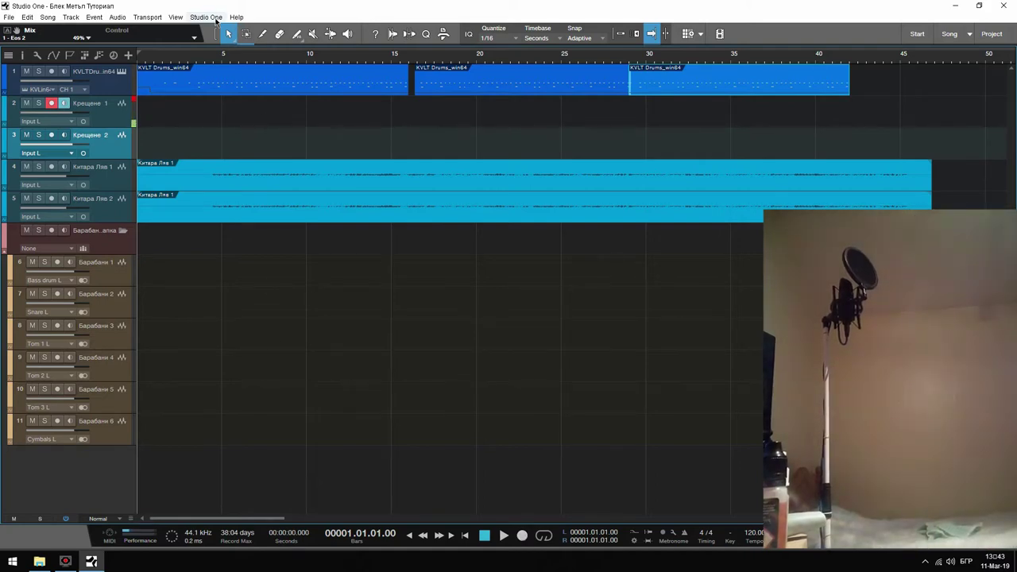
- Set the audio device block size to 128 samples in the audio setup options
click(207, 17)
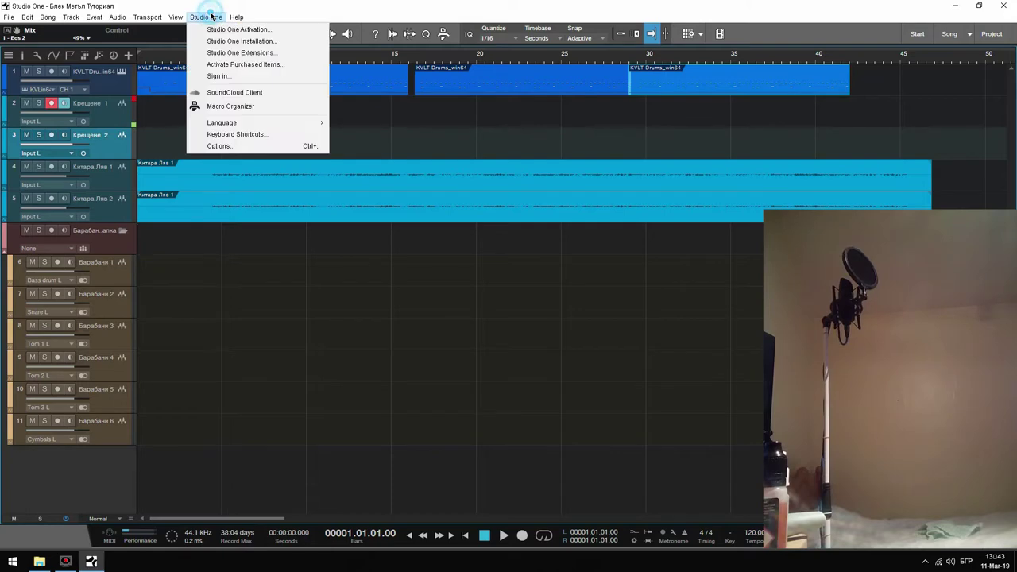
click(227, 148)
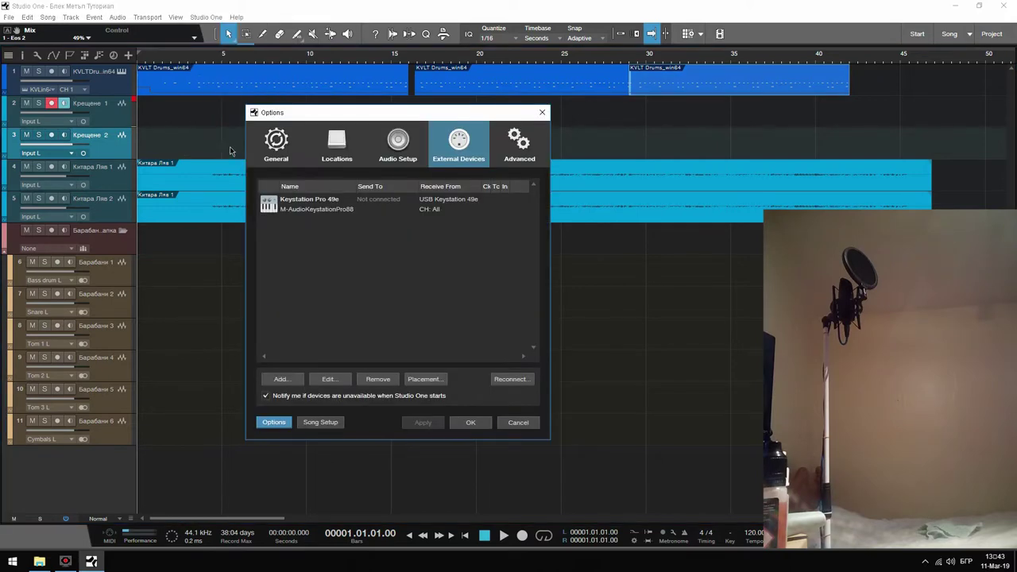
click(392, 145)
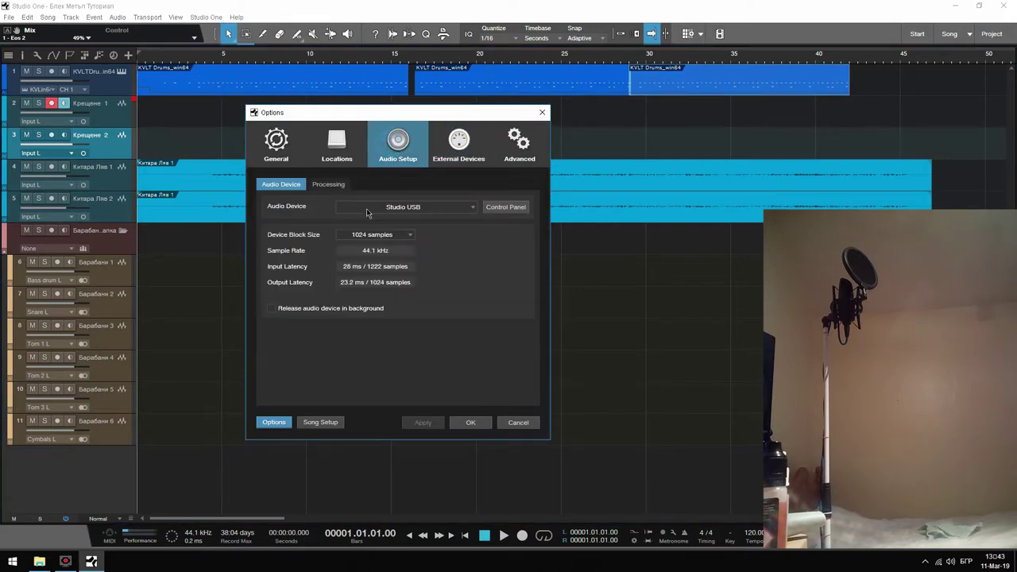
click(371, 236)
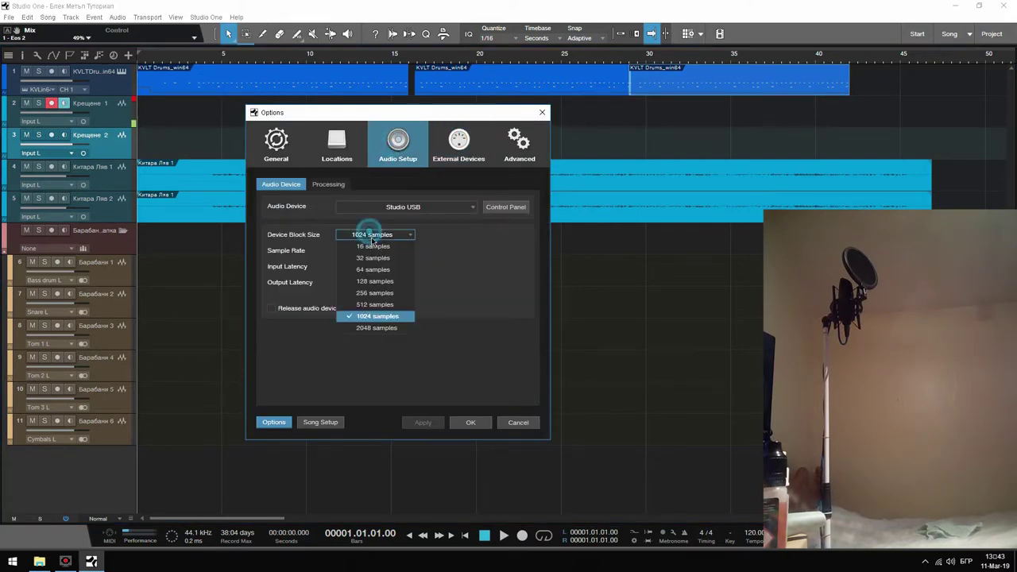
click(395, 282)
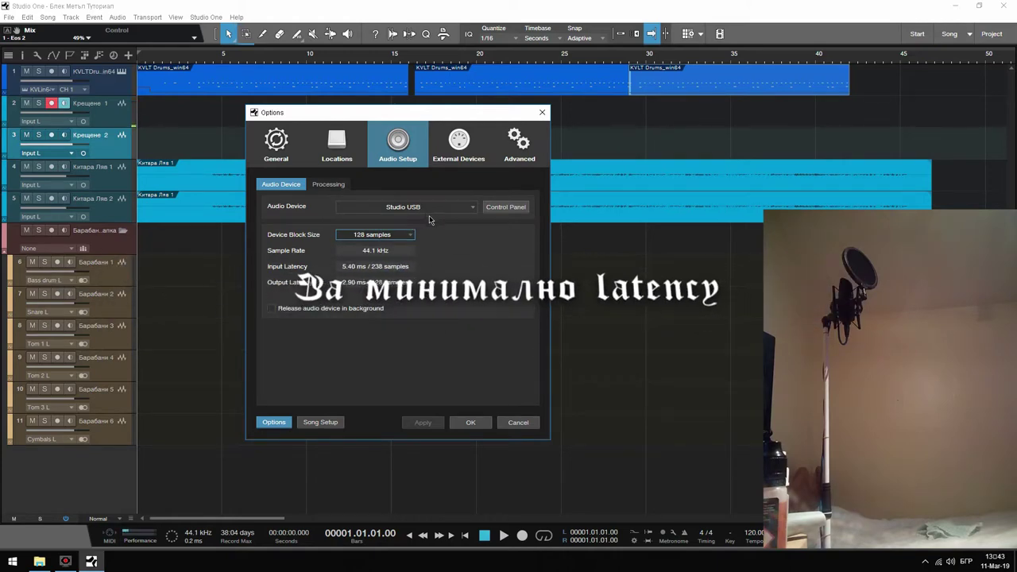
click(470, 423)
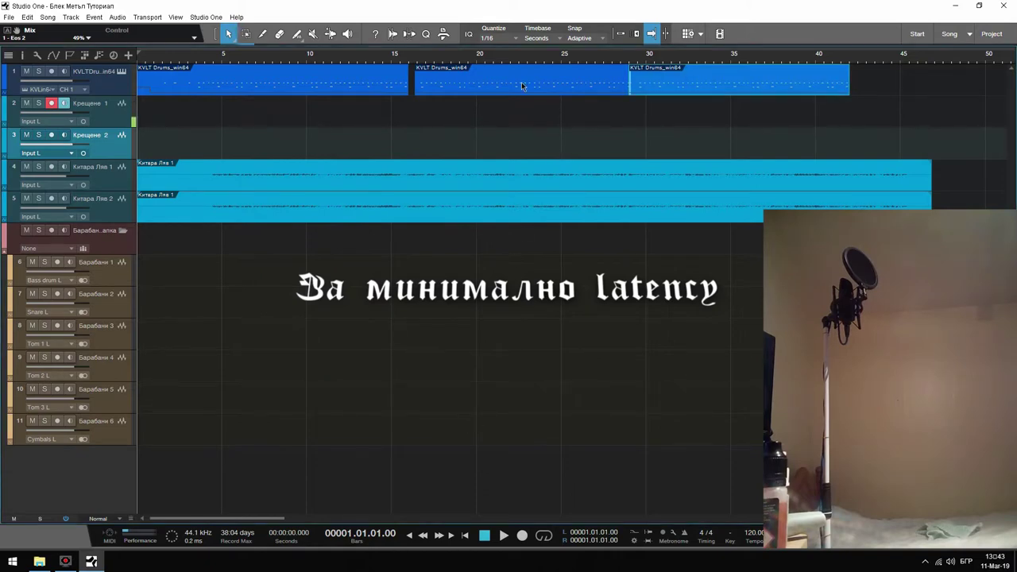
- Start recording the vocals onto the Крещене 1 track from the beginning of the song
click(419, 54)
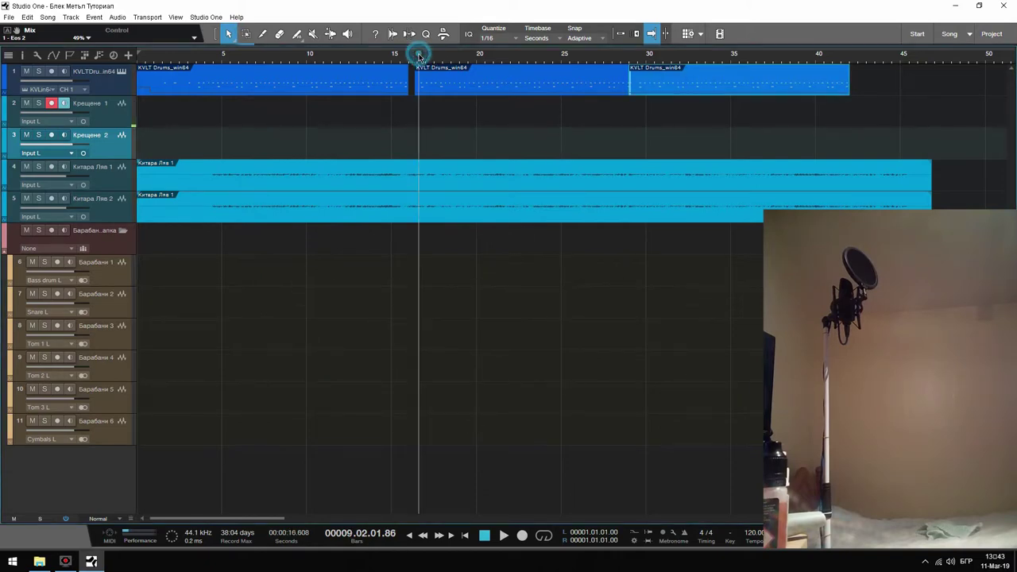
click(468, 537)
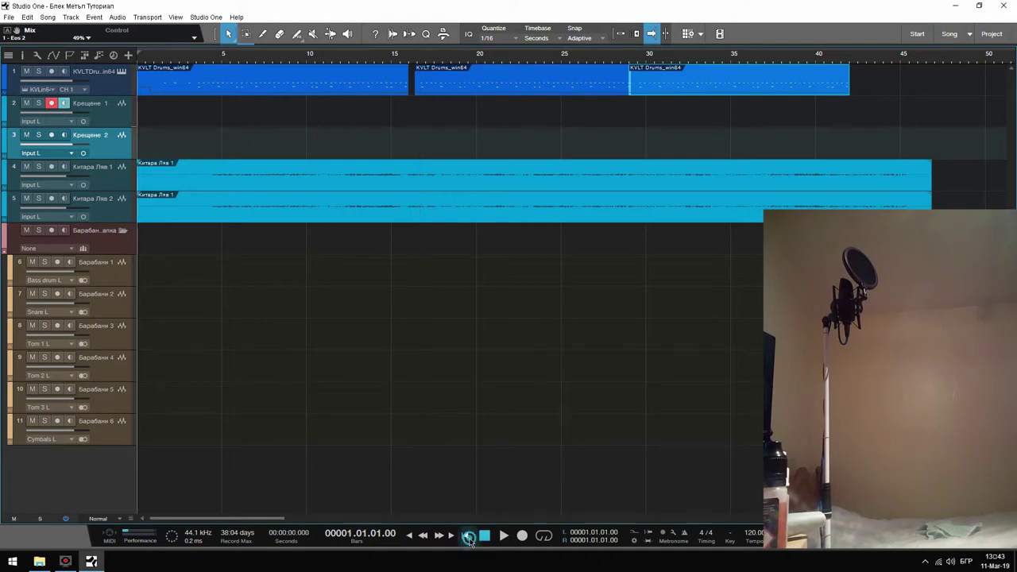
click(522, 537)
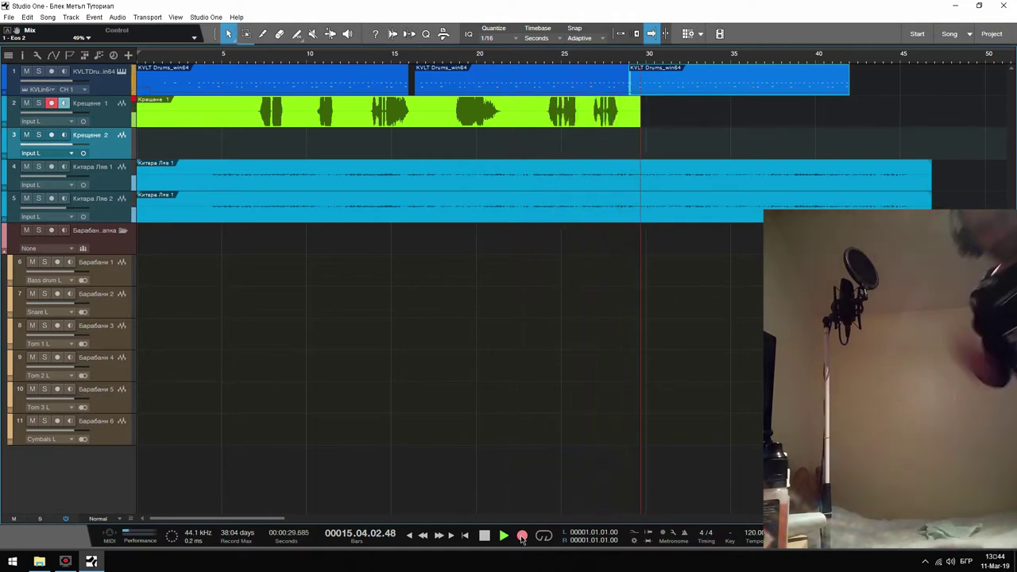
- Stop the vocal recording, return the playback cursor to the song start, and turn off recording and monitoring on Крещене 1
key(space)
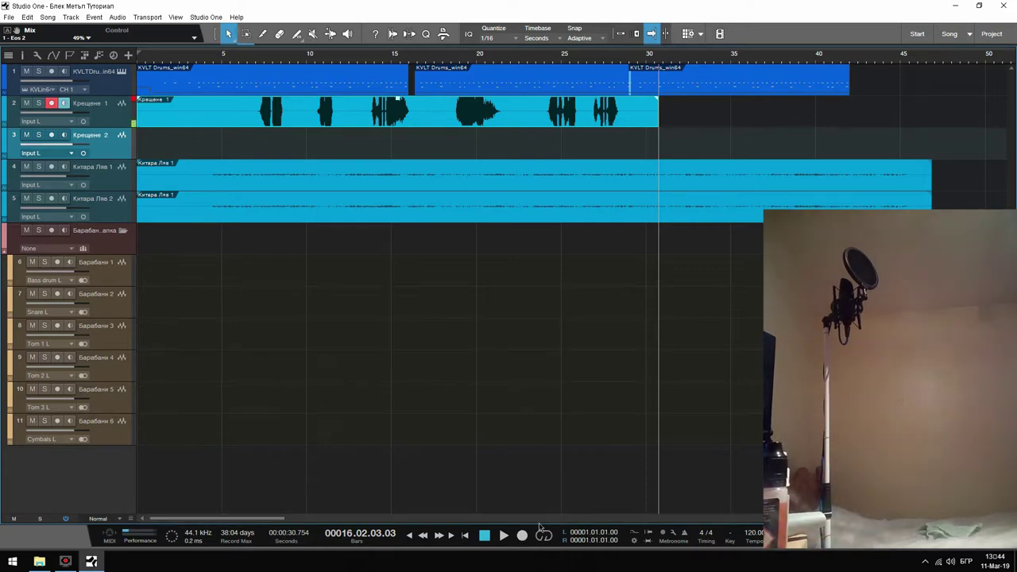
click(465, 536)
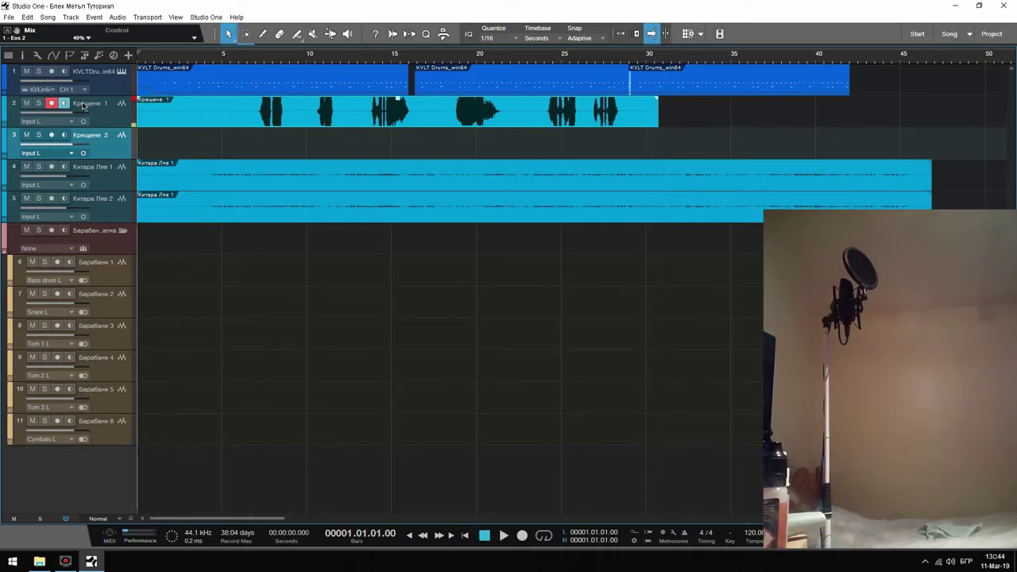
click(64, 104)
- Listen to the recorded vocals with the drums and guitars, from the song start and from just before the first vocal phrase
click(504, 536)
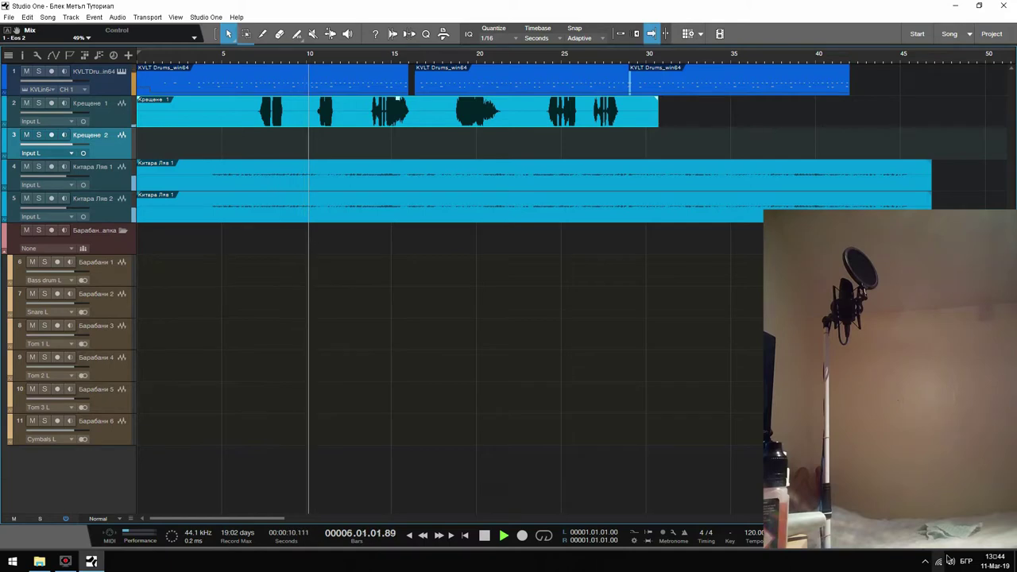
key(F3)
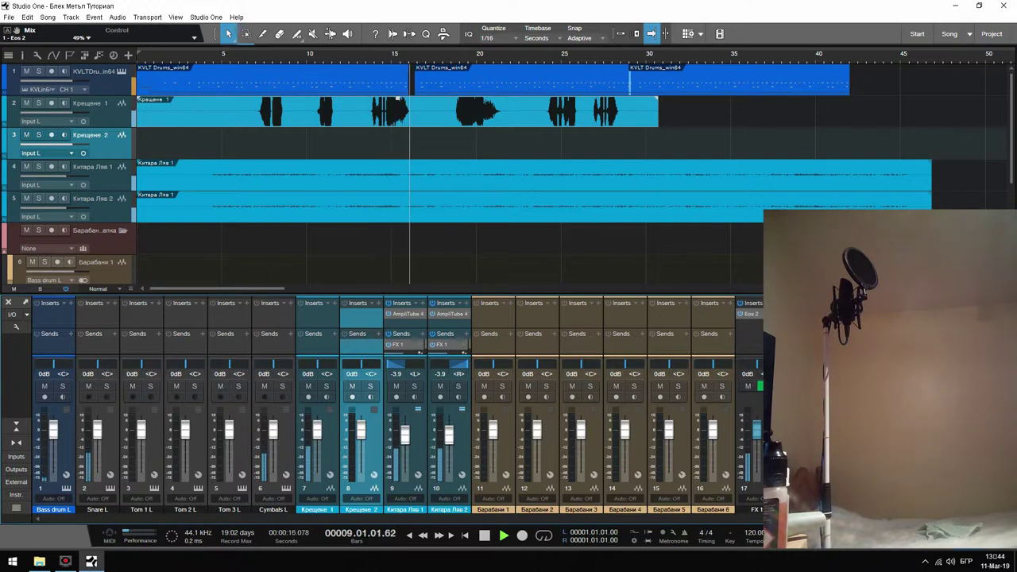
key(F3)
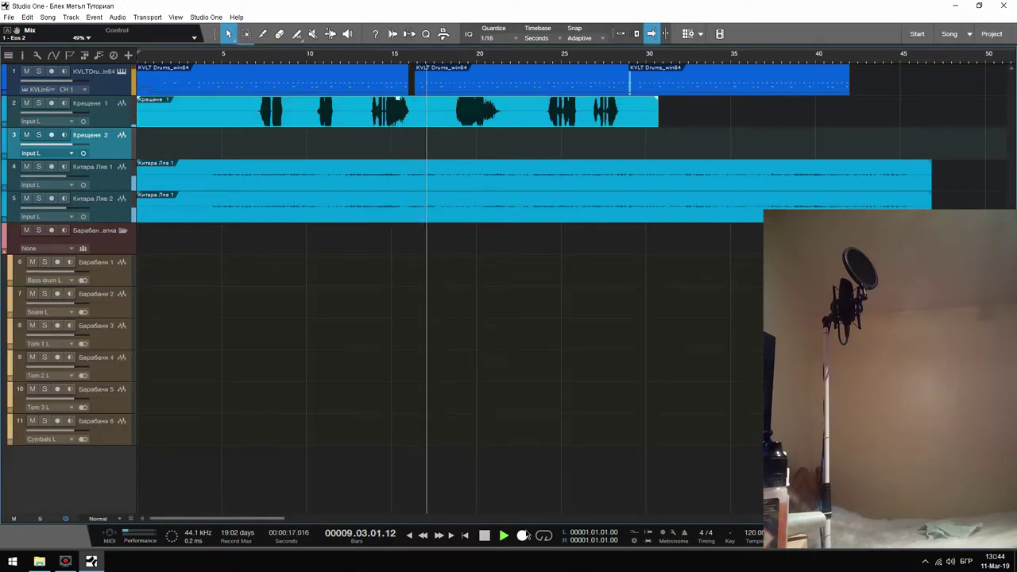
click(467, 536)
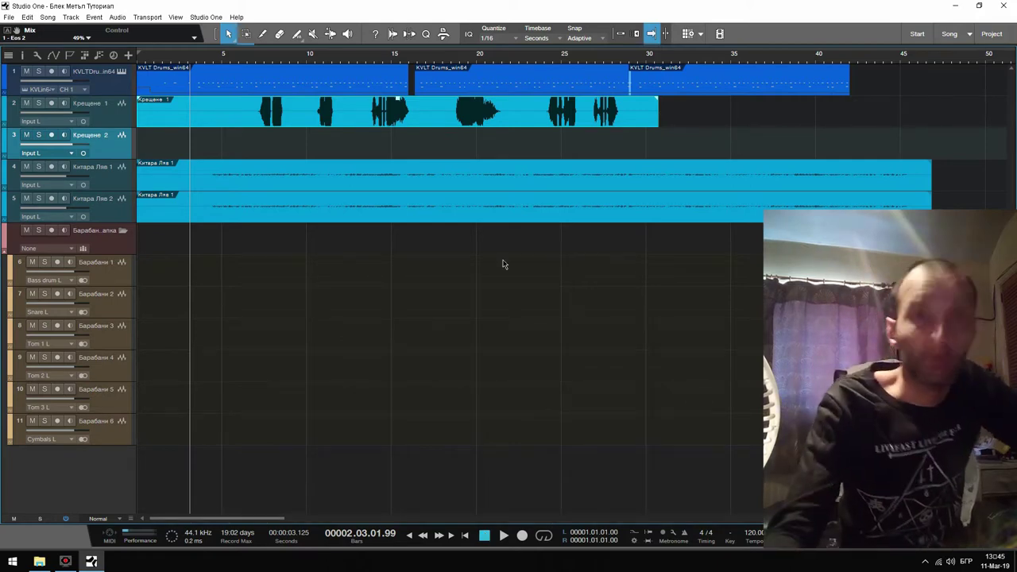
click(253, 58)
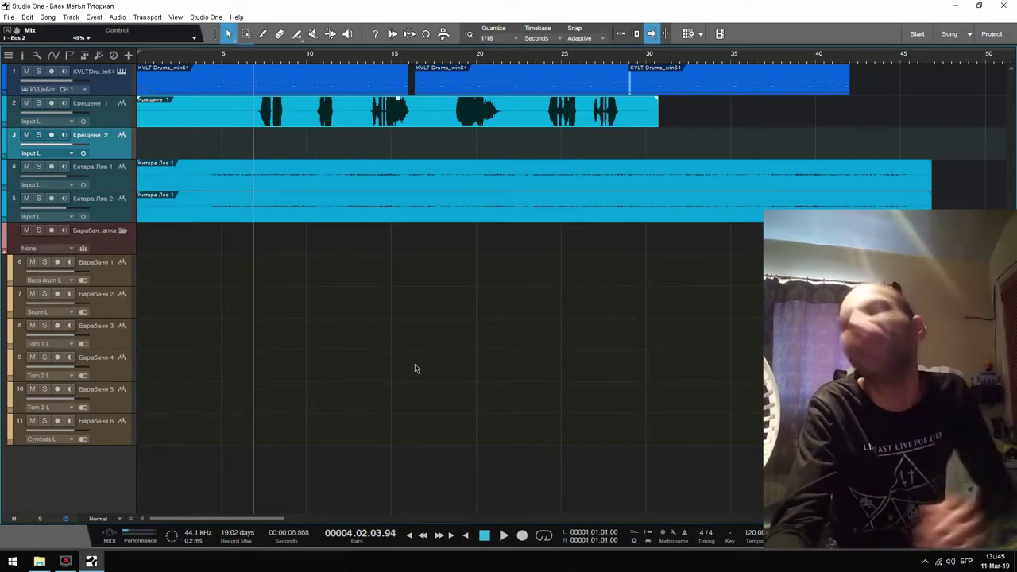
click(502, 537)
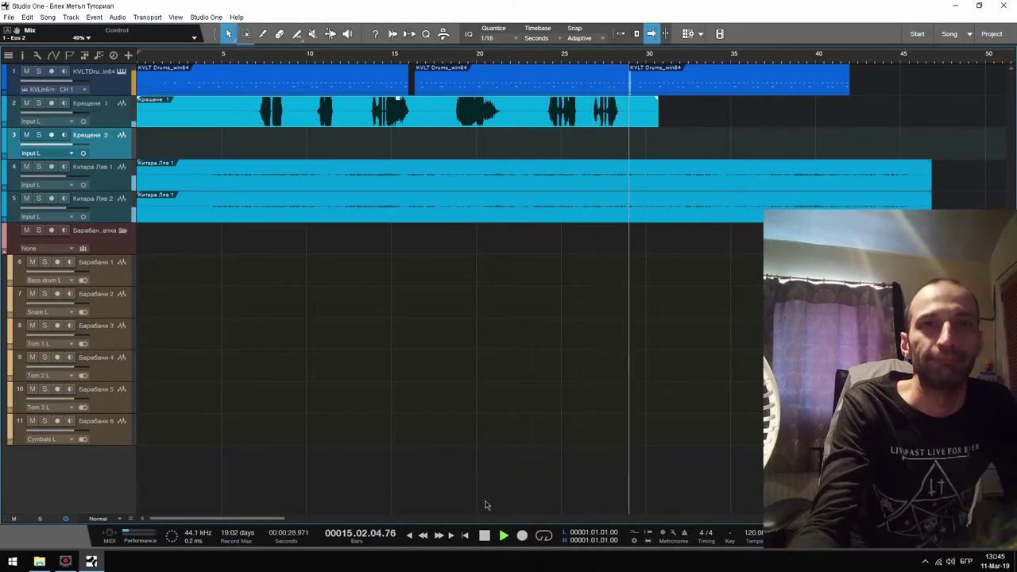
click(484, 535)
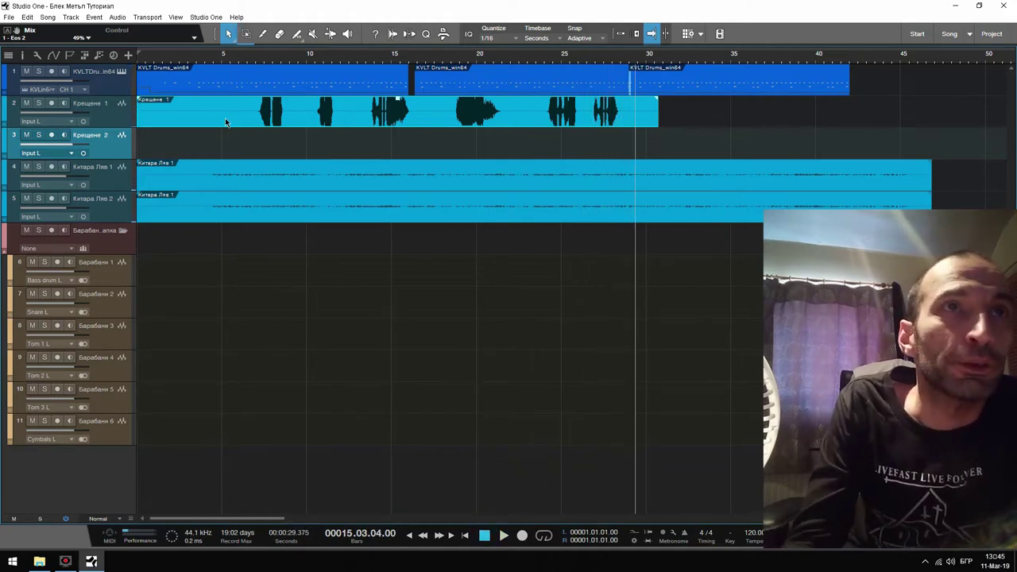
- Trim the silent beginning of the Крещене 1 clip to just before the first vocal phrase
click(147, 118)
drag(137, 114, 252, 125)
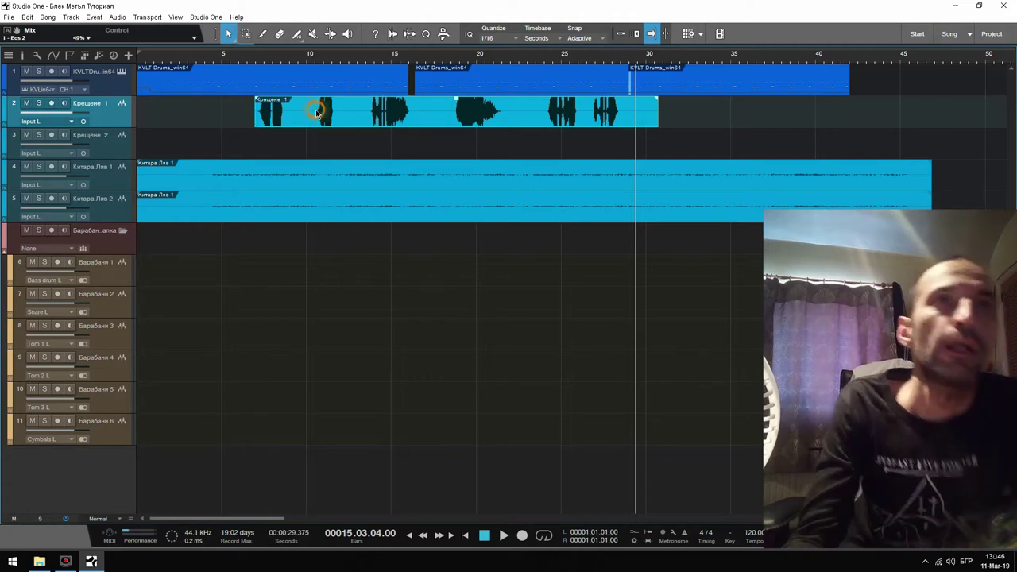
- Copy the trimmed Крещене 1 clip and paste it onto the Крещене 2 track just before the first vocal phrase
right_click(316, 111)
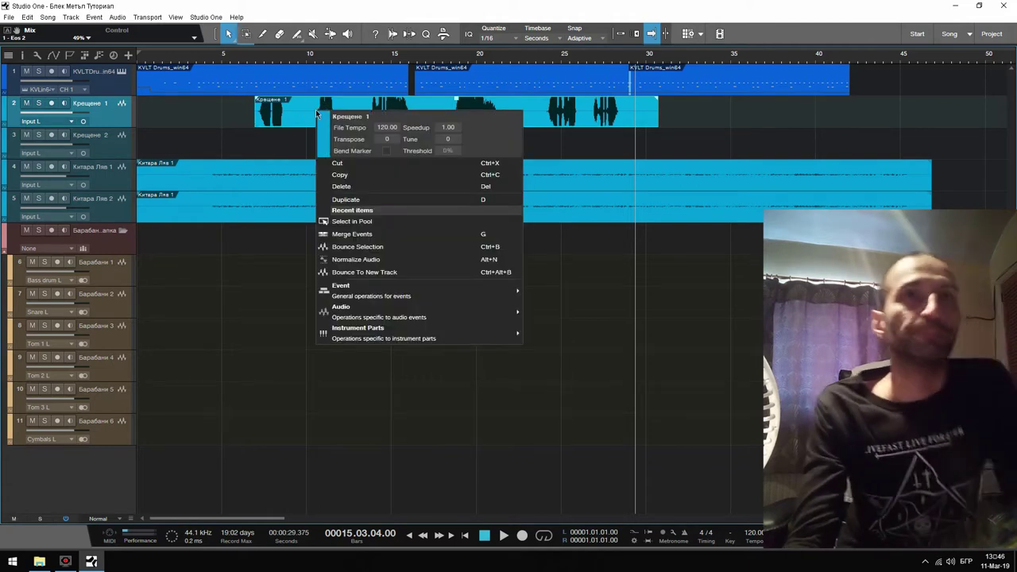
click(338, 175)
click(118, 147)
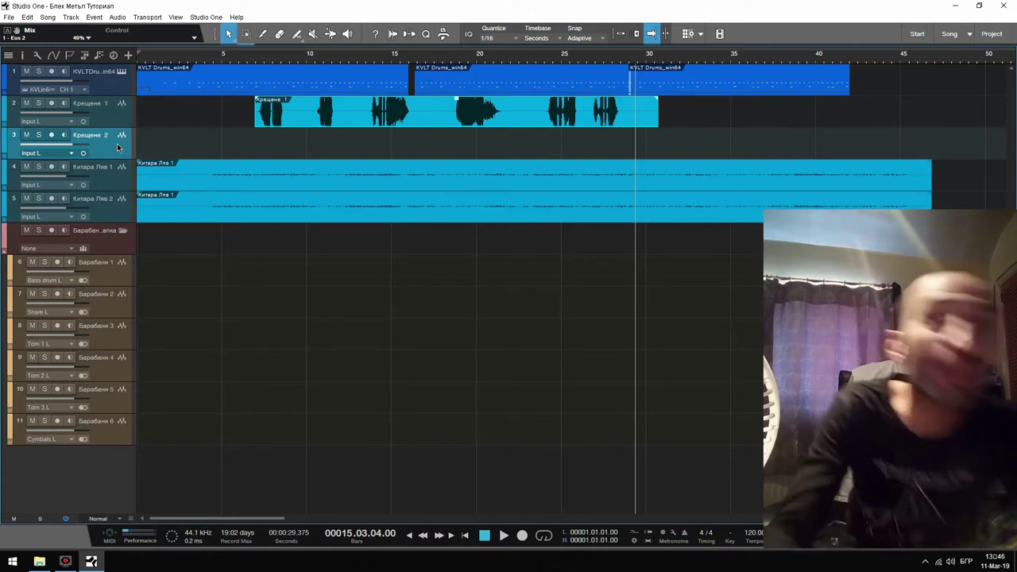
right_click(294, 115)
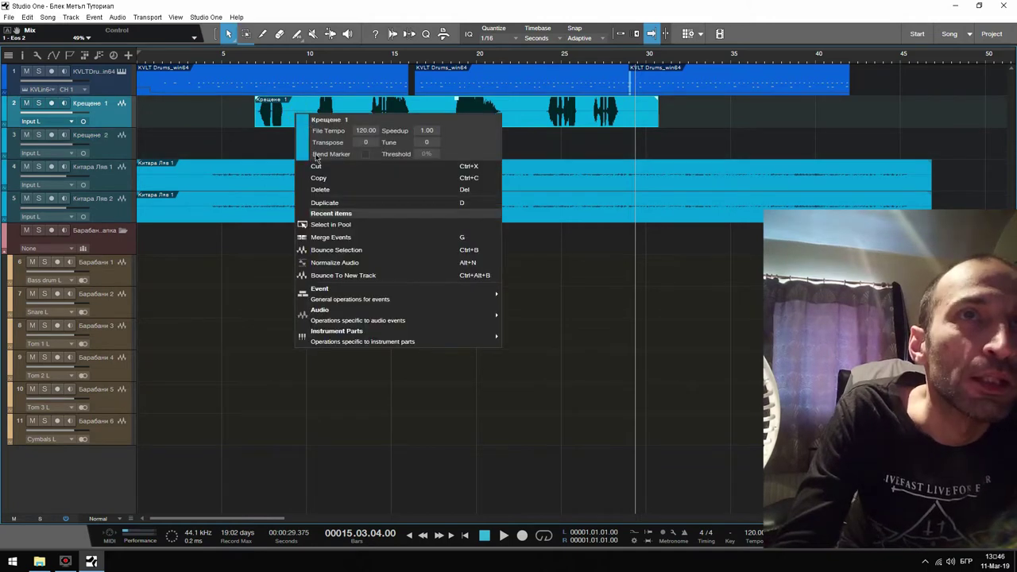
click(318, 175)
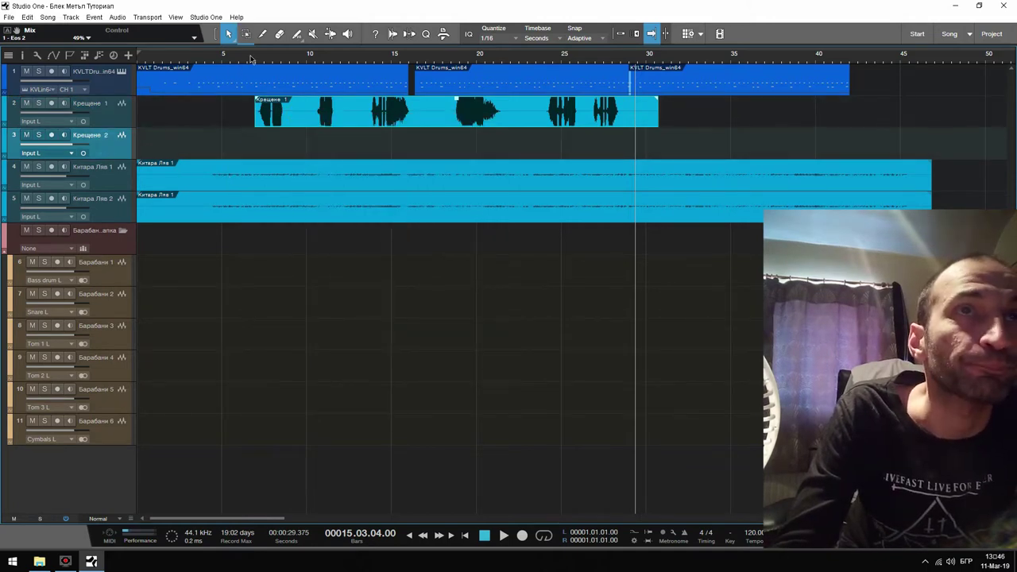
click(252, 57)
right_click(260, 147)
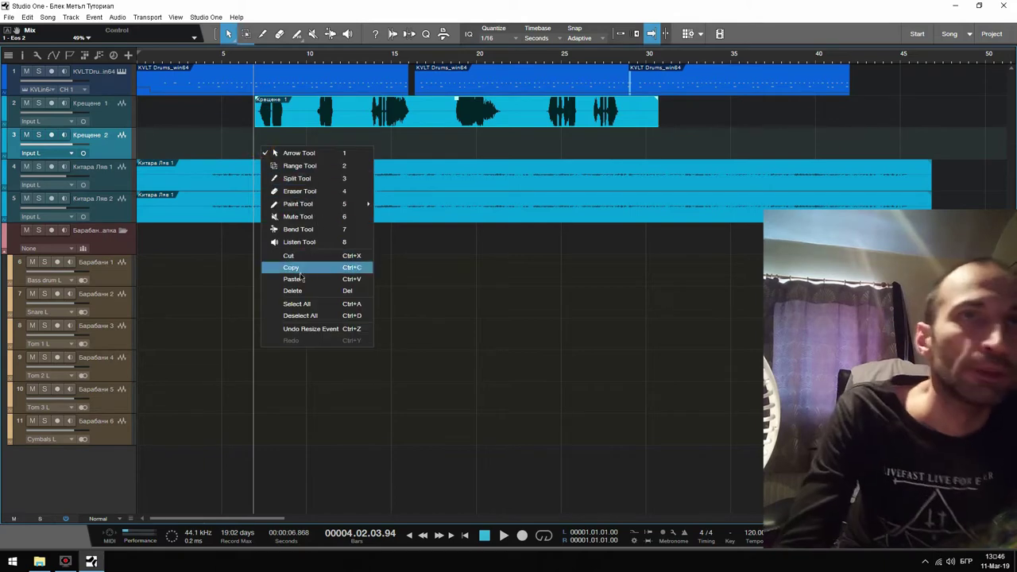
click(295, 275)
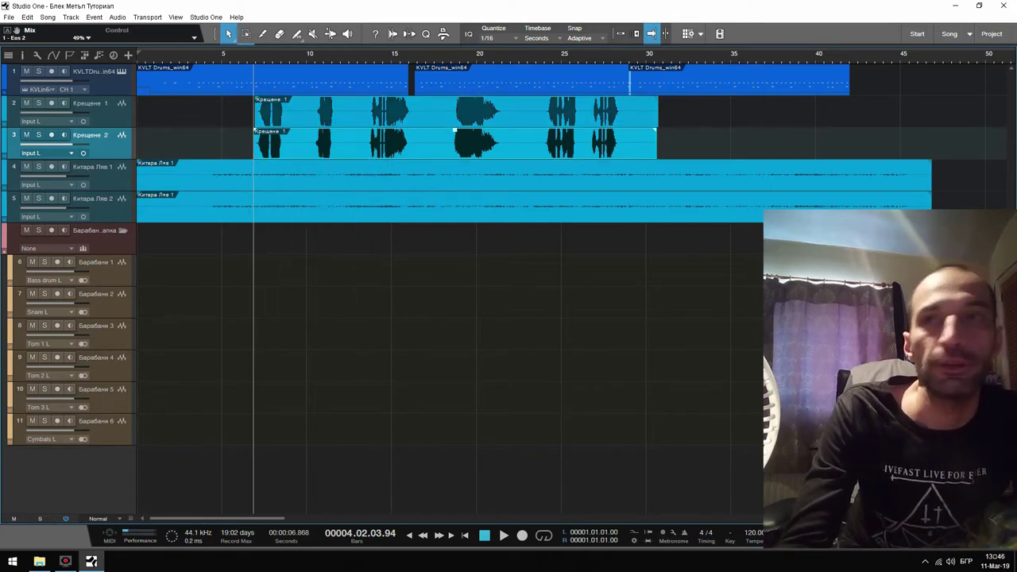
- Shift the pasted clip on Крещене 2 so its start lines up with the clip on Крещене 1
key(e)
key(e)
key(e)
key(e)
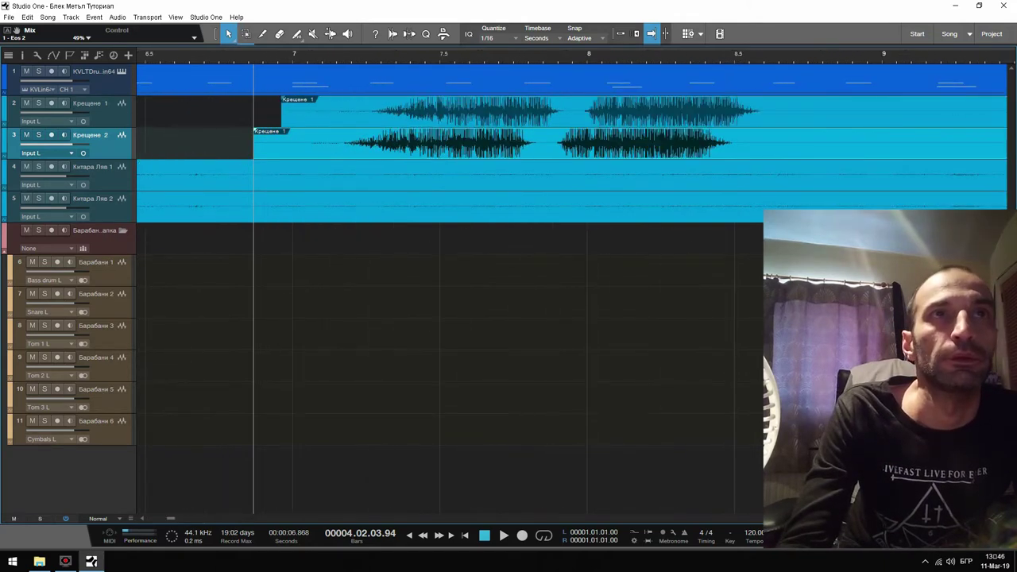
drag(287, 146, 337, 141)
- Examine the alignment of the two vocal clip starts up close and place the playback cursor at the Крещене 2 clip's start
click(285, 57)
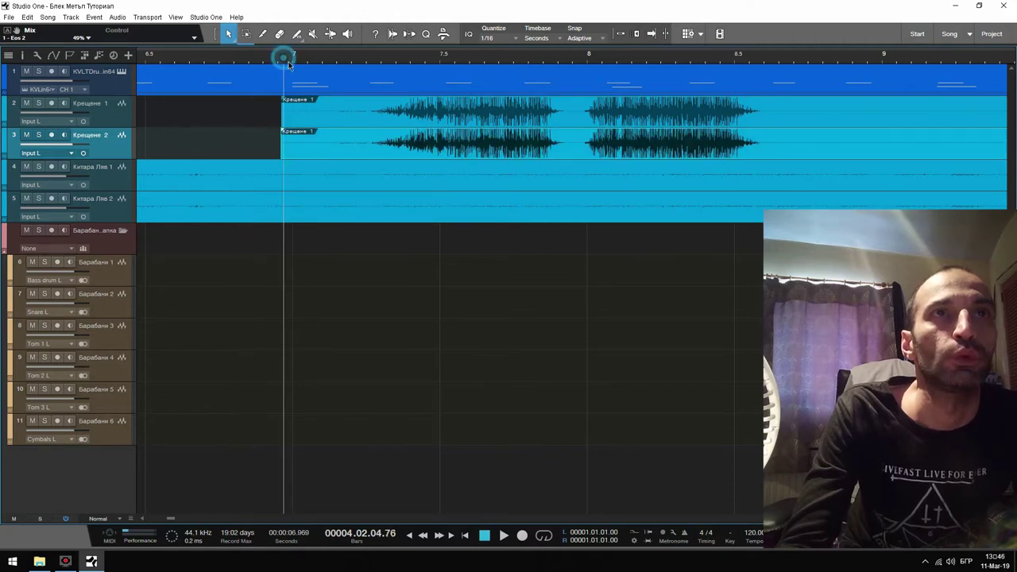
key(e)
key(e)
key(e)
key(e)
key(e)
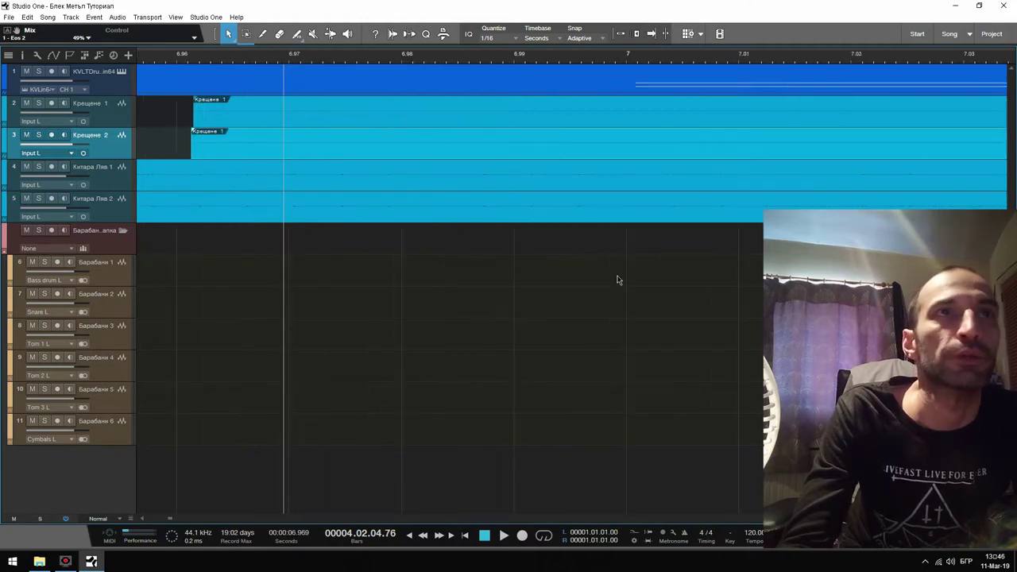
click(190, 57)
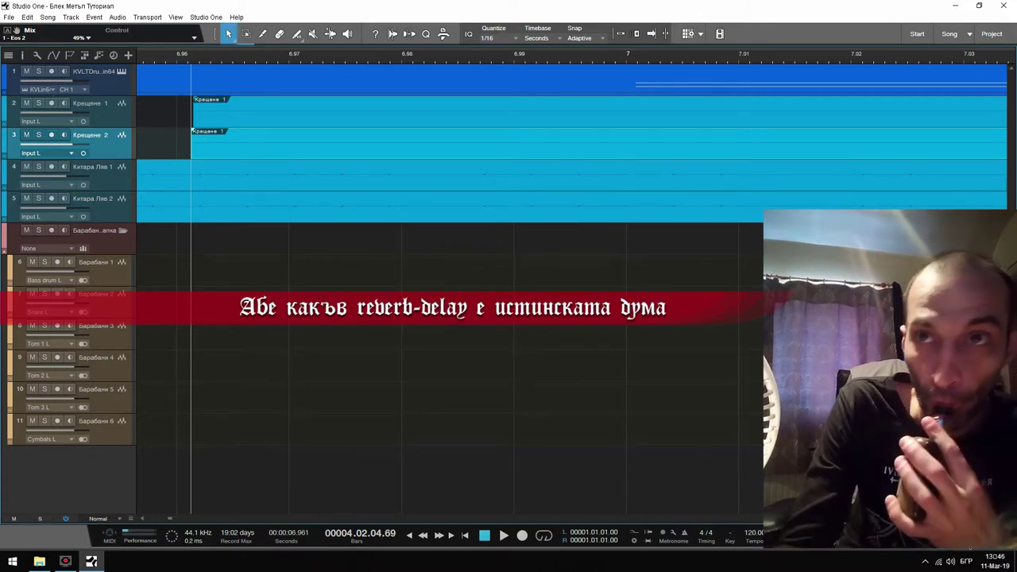
- Show the mixer, search the effects for "reve", and insert TAL-Reverb-2 on the вокали FX channel
key(F3)
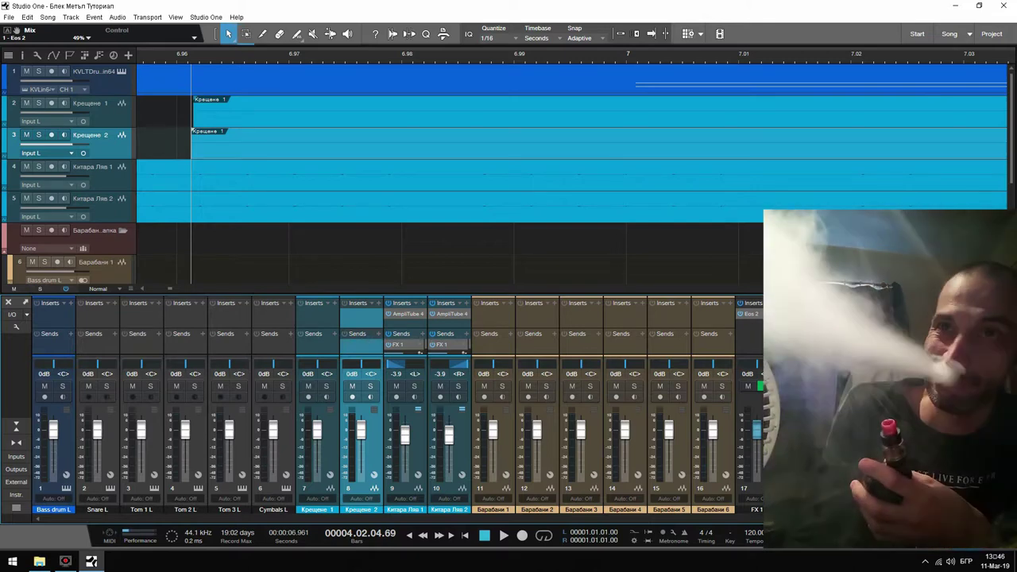
key(Escape)
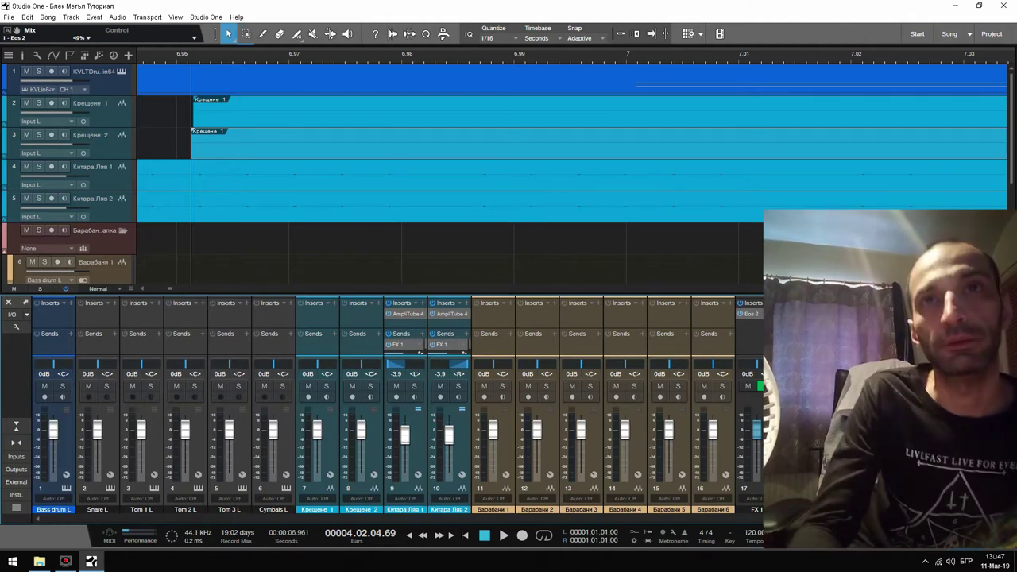
key(F7)
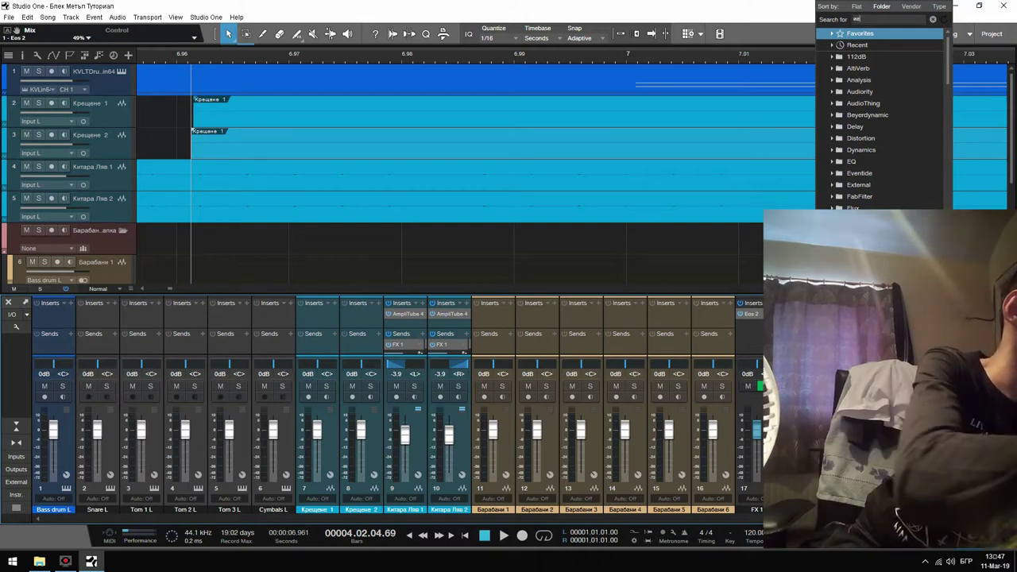
double_click(869, 19)
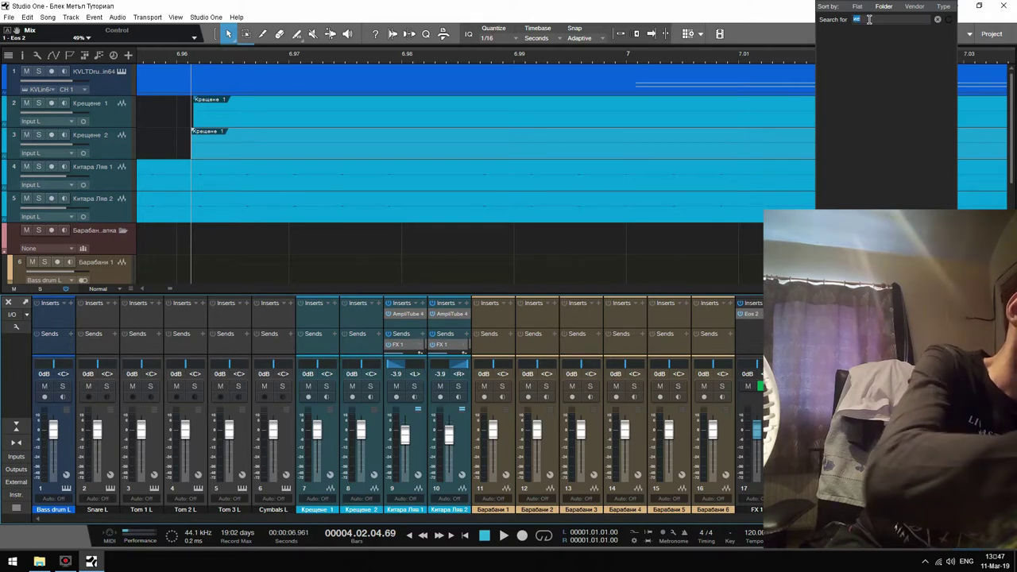
text(re)
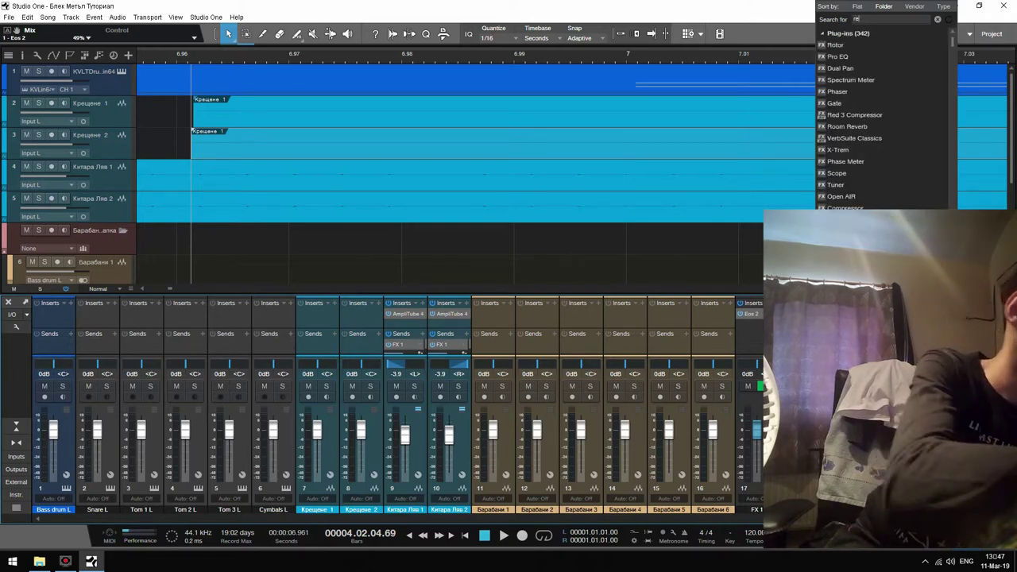
text(verb)
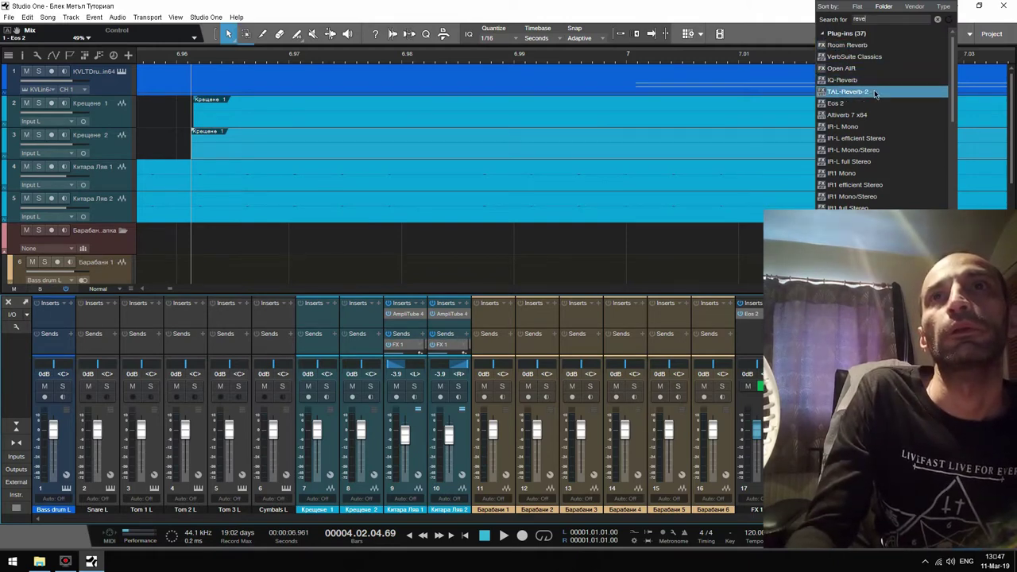
scroll(875, 93, down, 3)
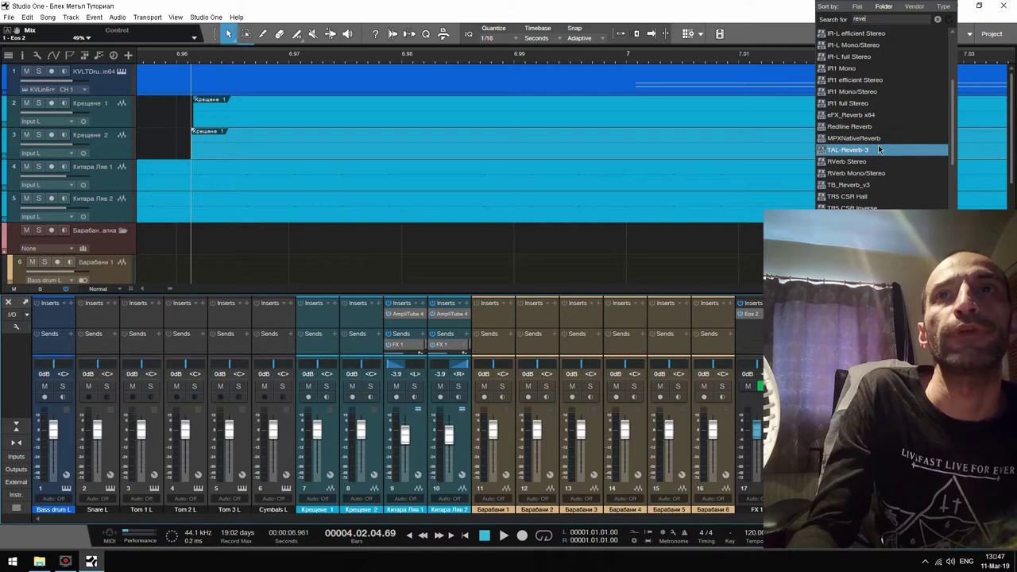
scroll(872, 151, up, 1)
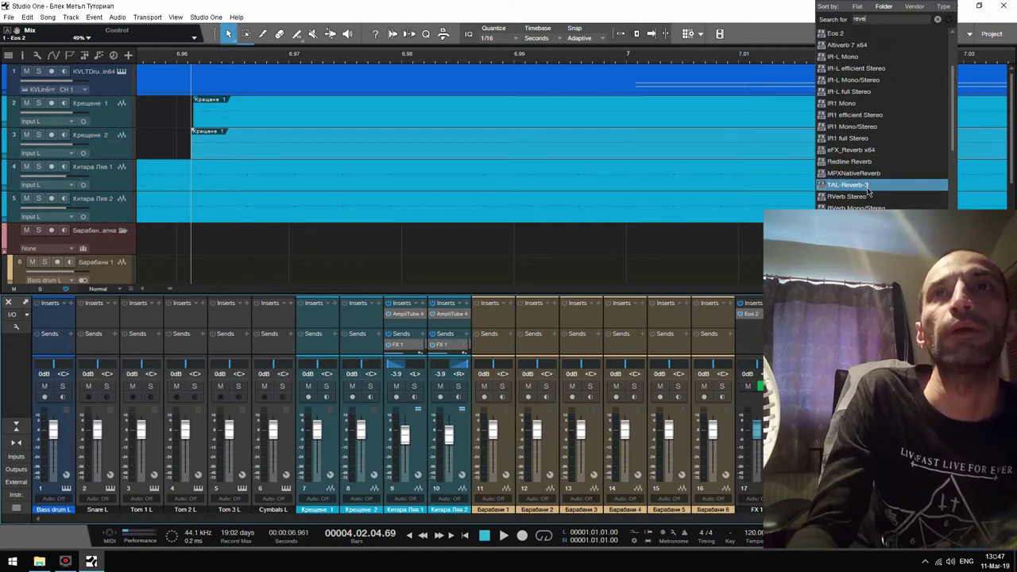
scroll(868, 190, up, 2)
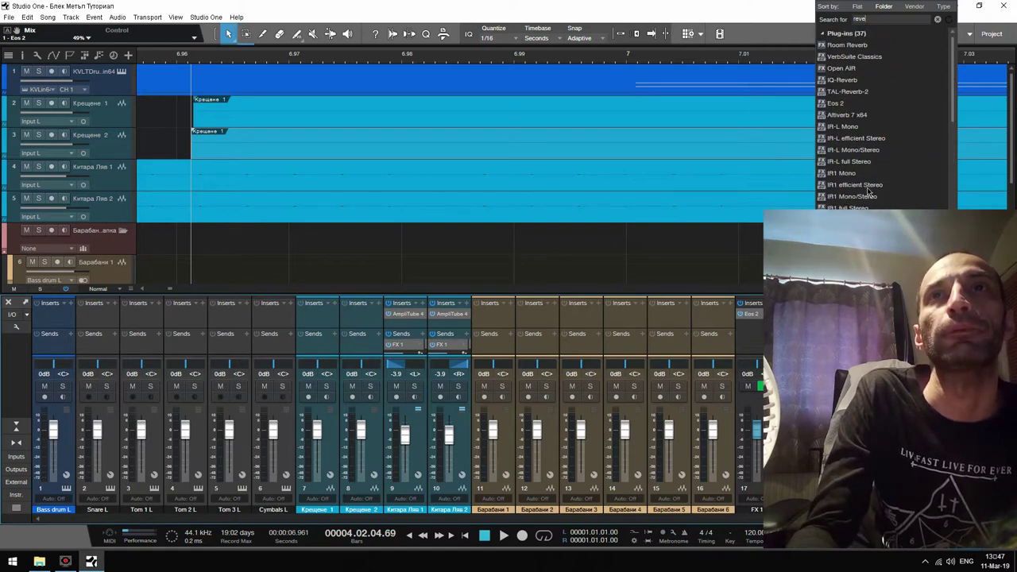
click(862, 95)
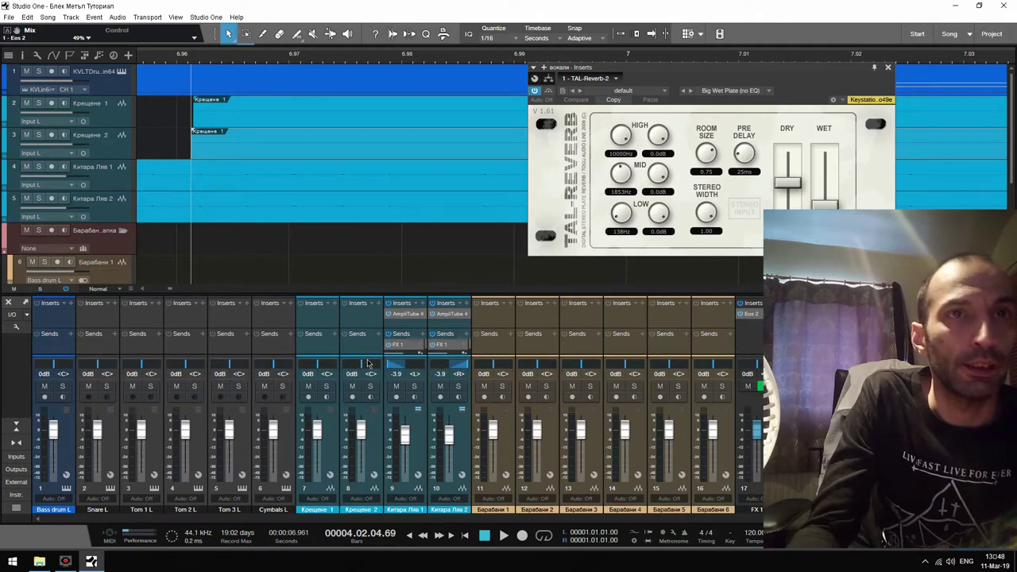
- Add a send to the вокали FX channel on both the Крещене 1 and Крещене 2 mixer channels
click(334, 338)
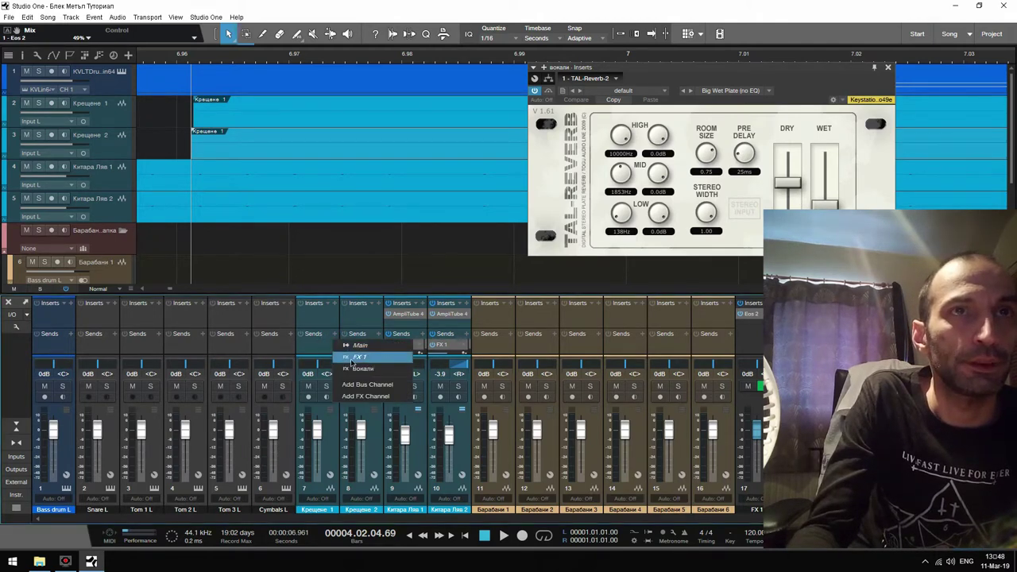
click(364, 350)
click(378, 338)
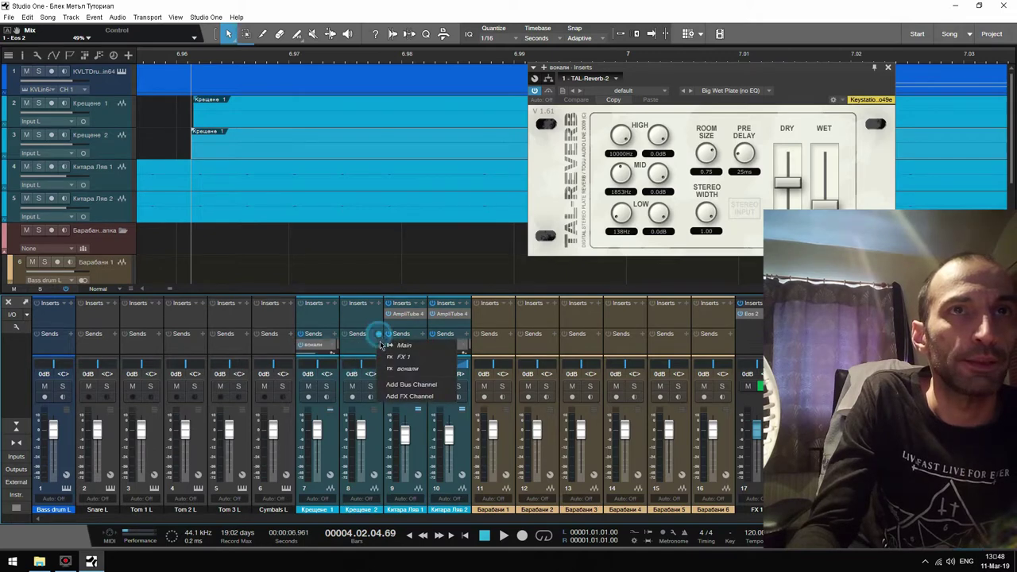
click(410, 370)
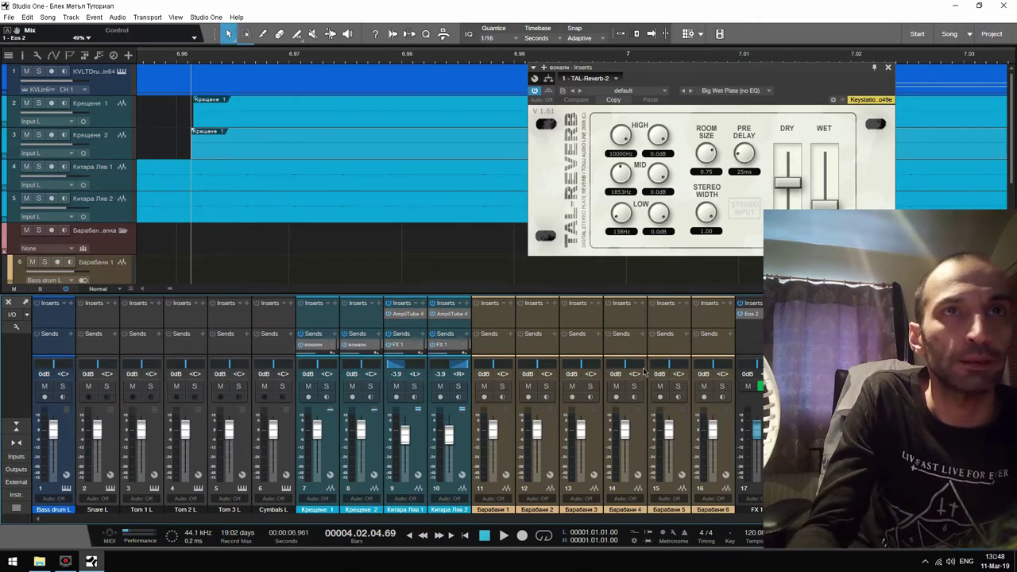
- Hide the mixer and move the TAL-Reverb-2 window to the empty area below the guitar tracks
key(F3)
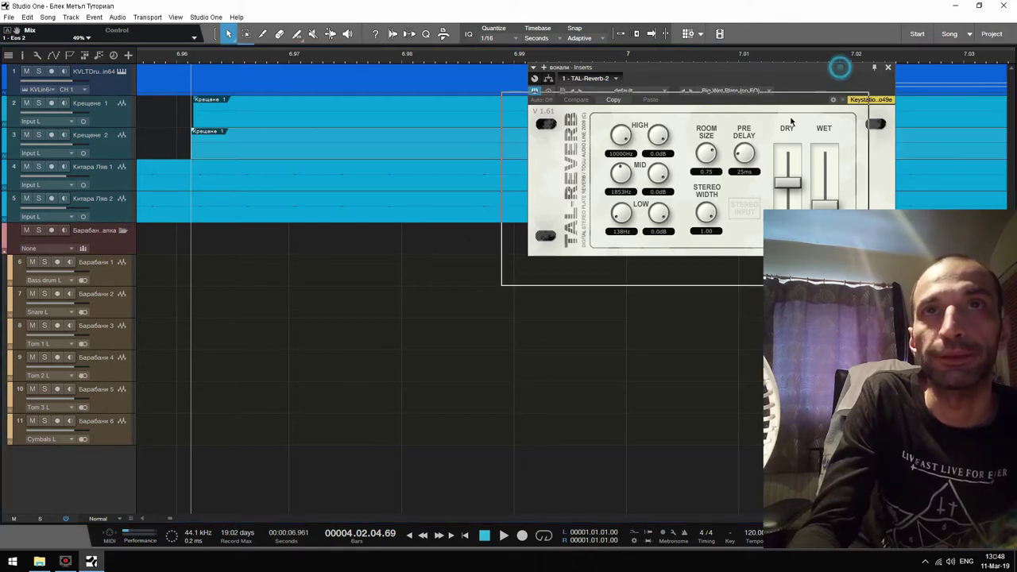
drag(840, 65, 711, 240)
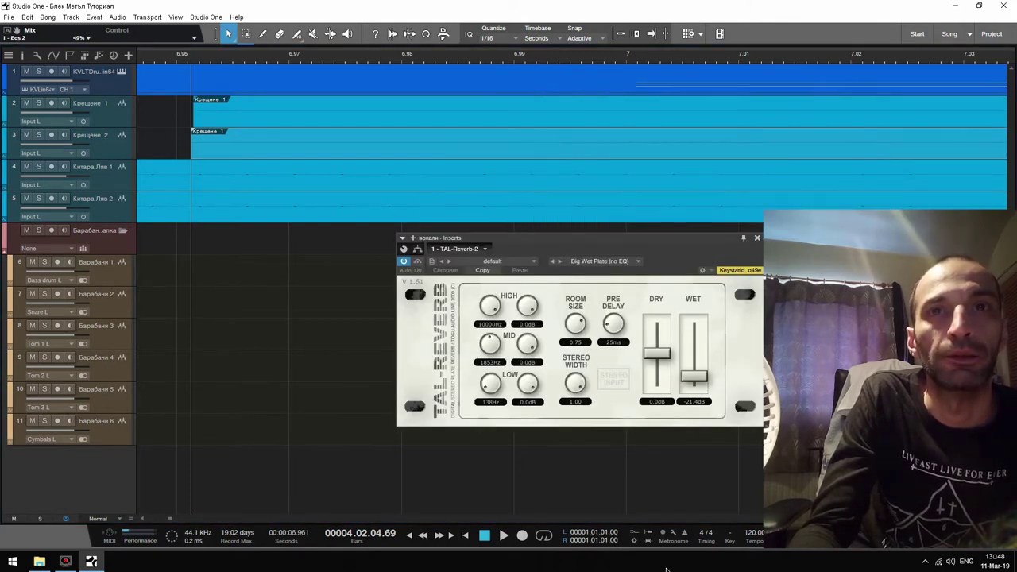
- During playback, set TAL-Reverb-2's dry level to -10.5 dB and wet level to -7.1 dB, and close the plug-in window
click(504, 536)
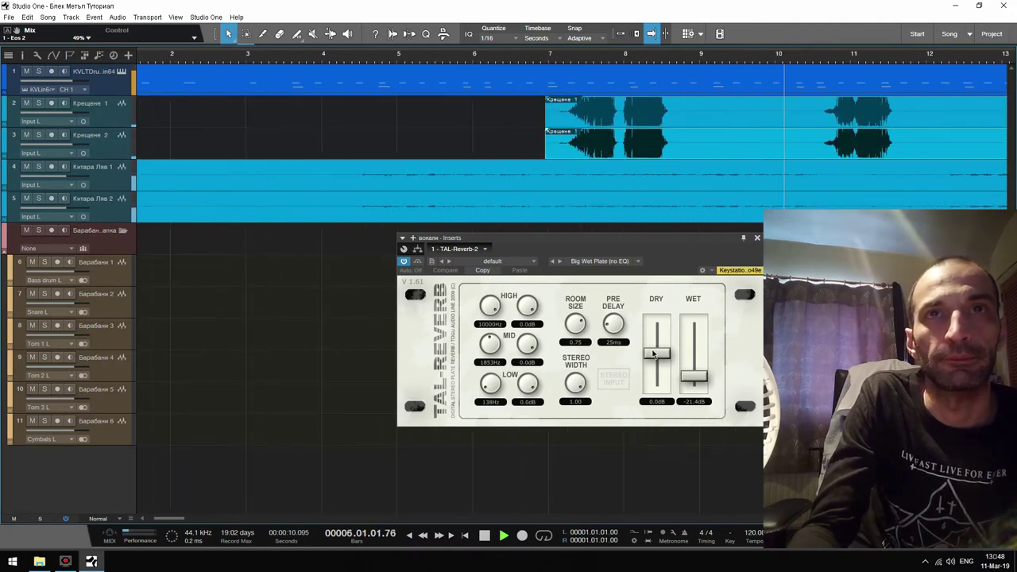
drag(655, 355, 696, 355)
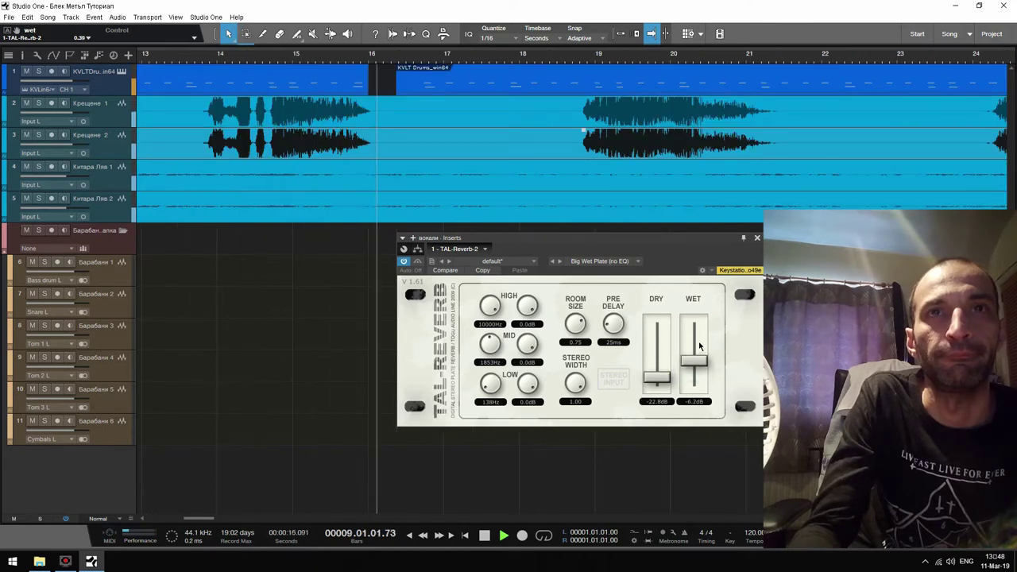
drag(656, 378, 658, 358)
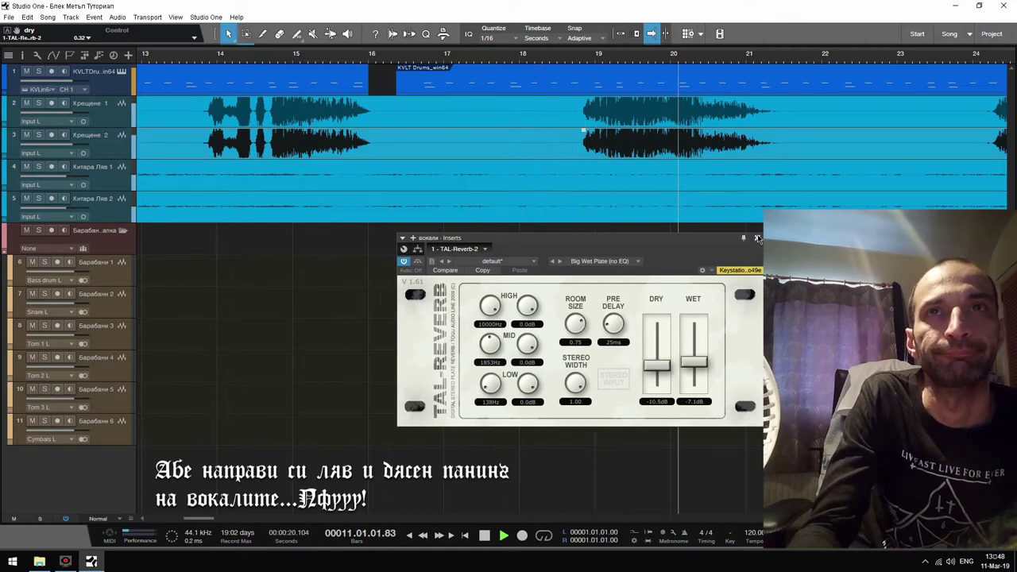
click(757, 238)
- Set the volume faders in the mixer to -3.9 dB for Крещене 1 and -3.1 dB for Крещене 2
key(F3)
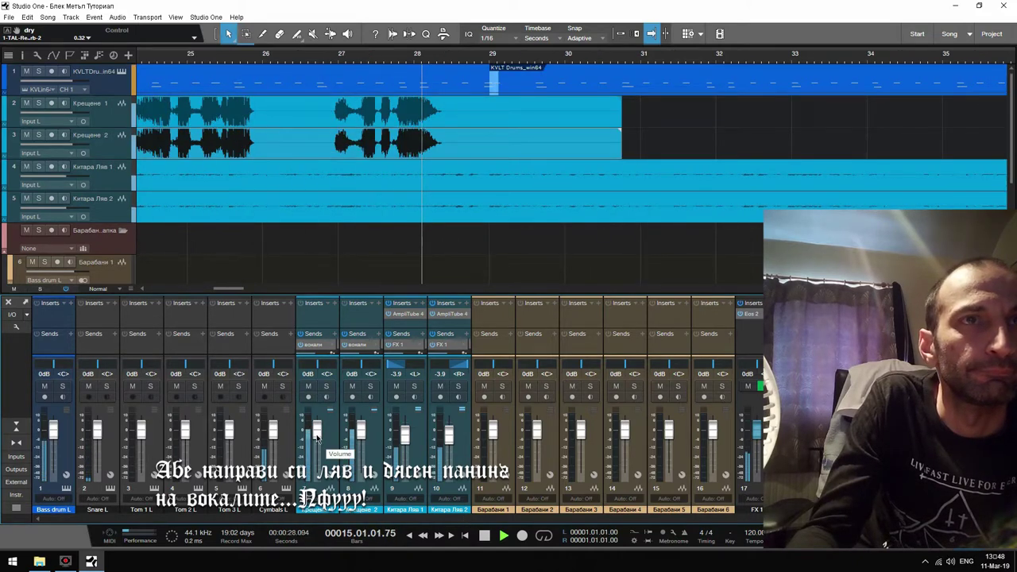
drag(316, 436, 361, 440)
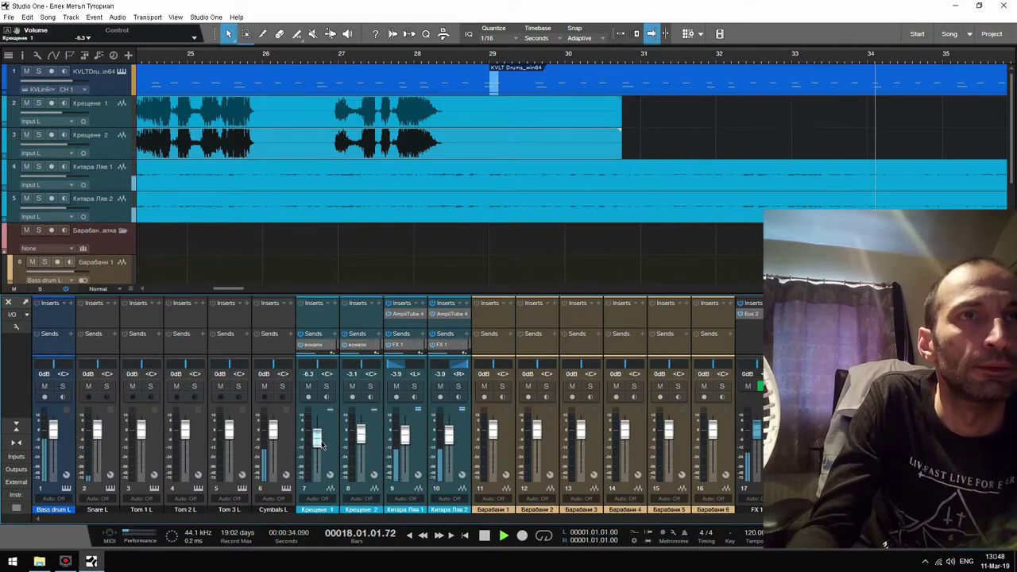
drag(321, 444, 321, 440)
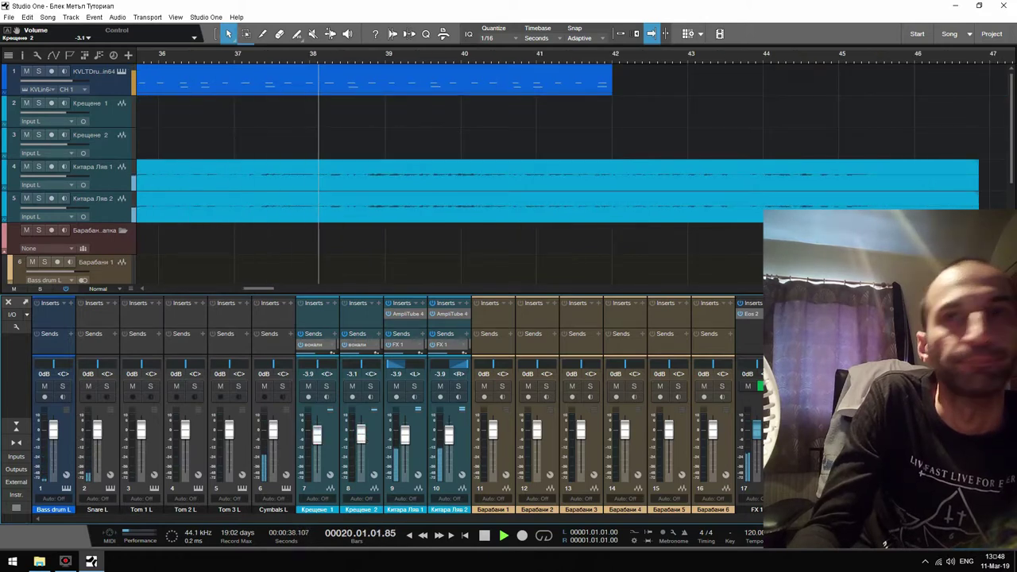
click(964, 550)
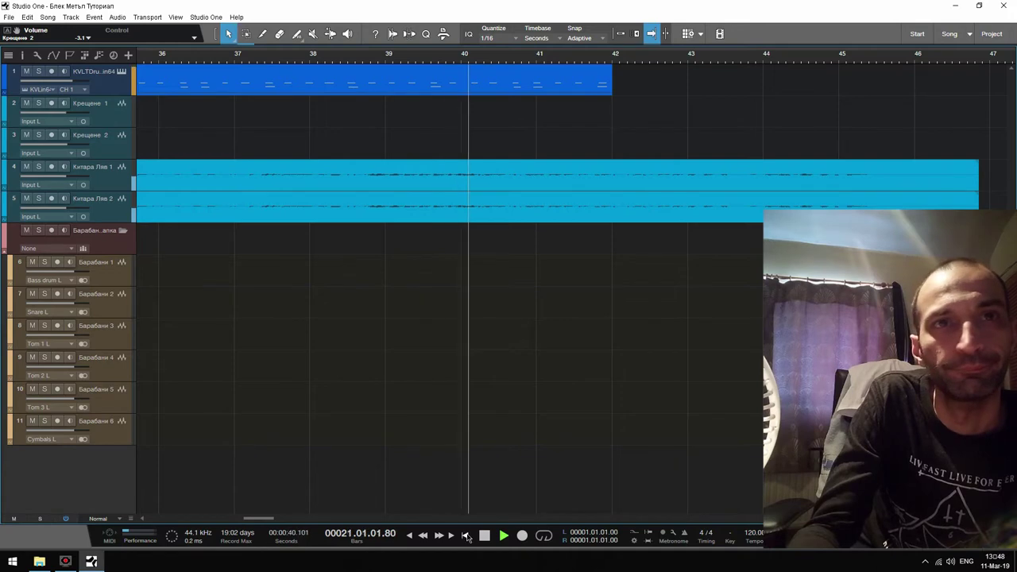
- Play the song from the start and balance Крещене 1 at -5.9 dB, Крещене 2 at -5.1 dB and both guitar channels at -2.7 dB
key(Home)
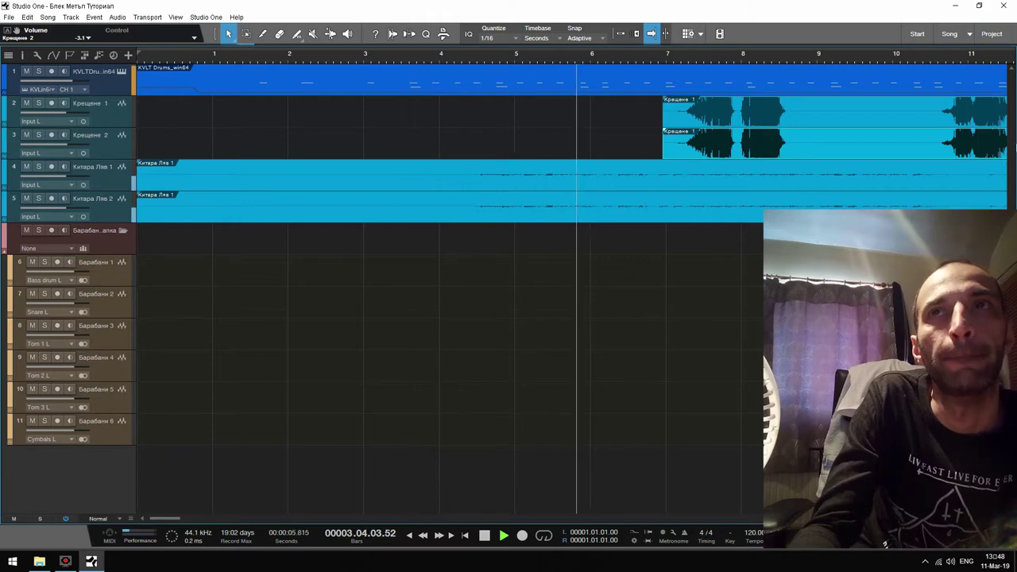
key(w)
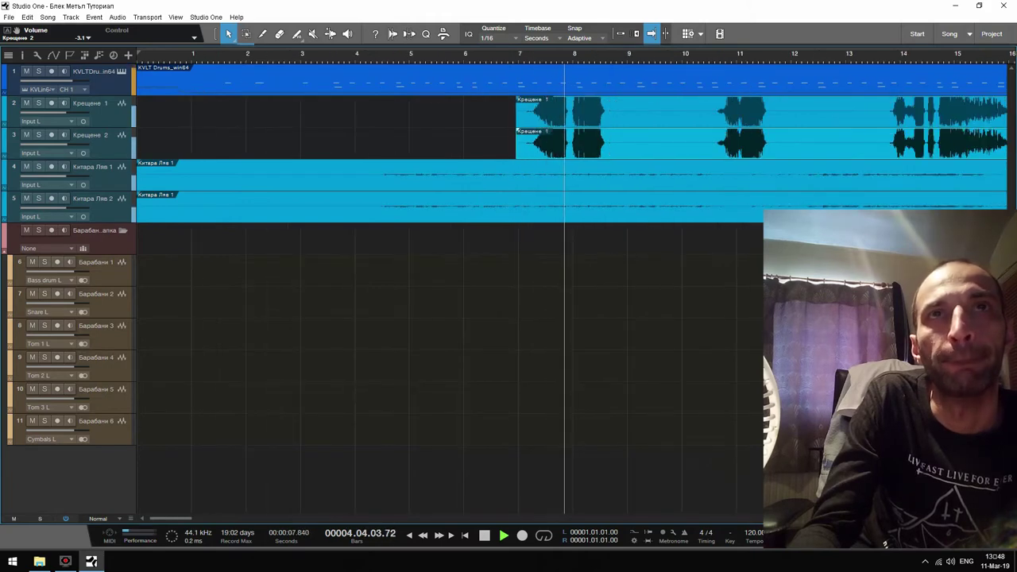
key(F3)
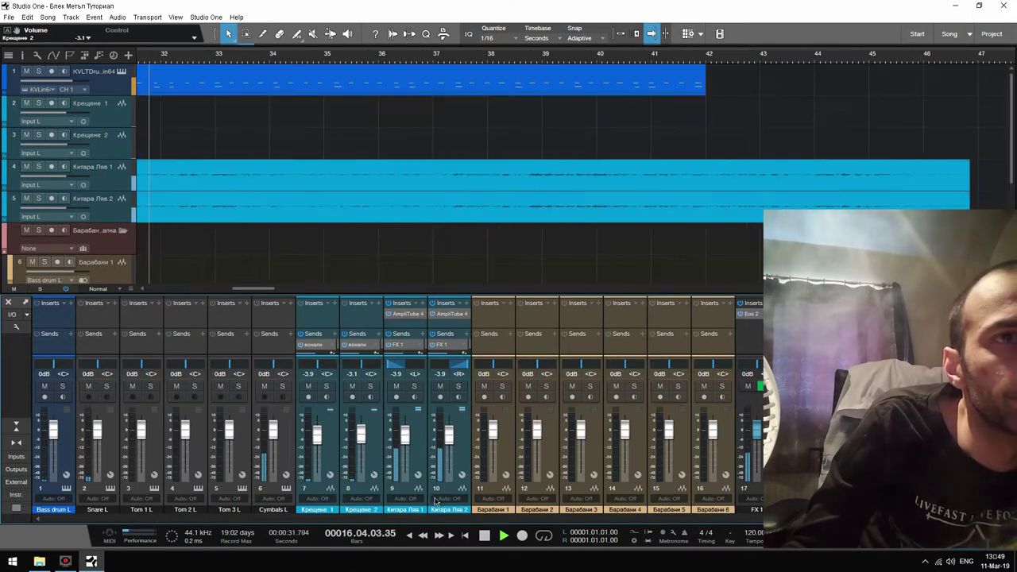
key(Home)
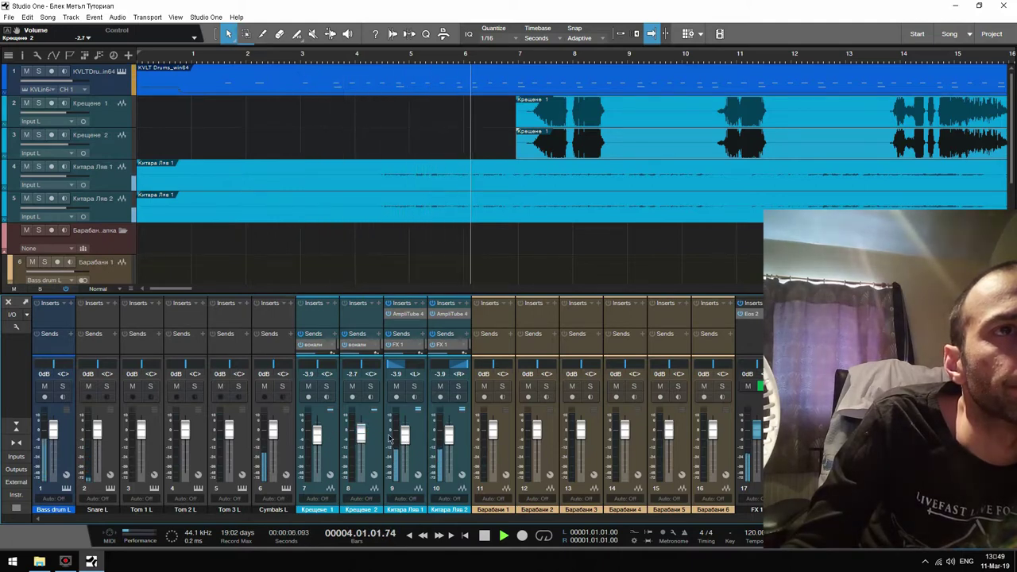
drag(363, 440, 363, 442)
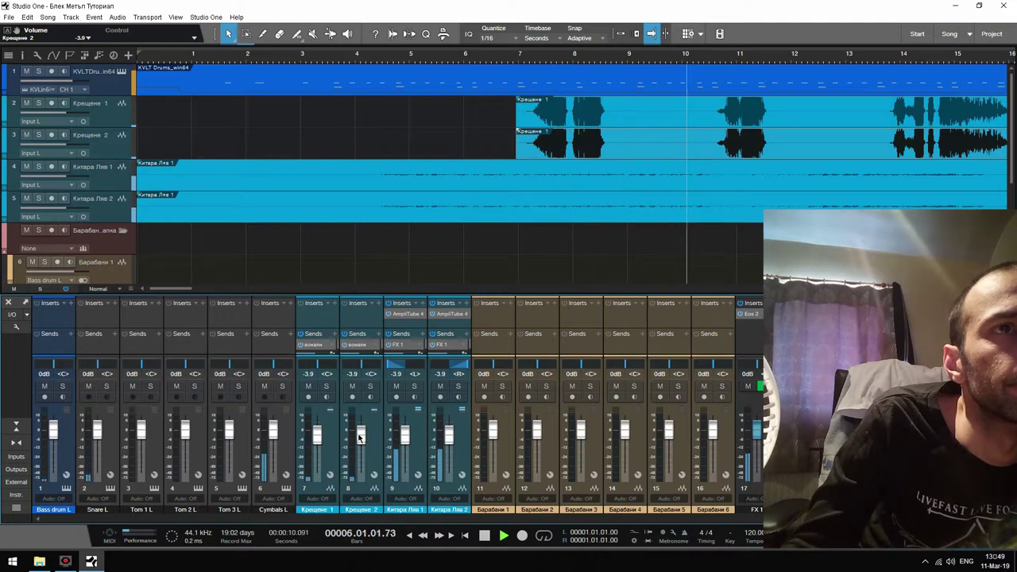
drag(360, 437, 360, 439)
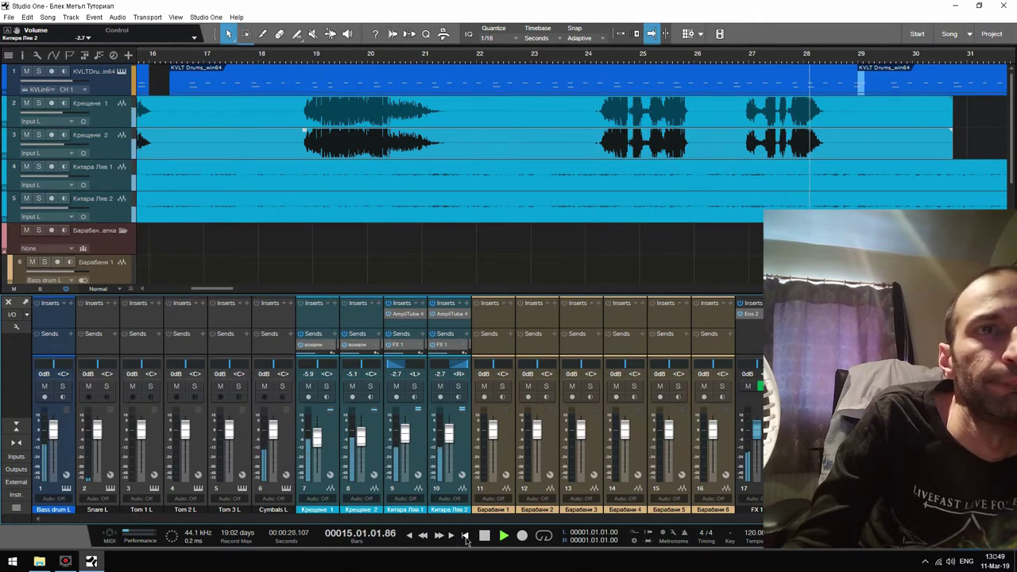
click(466, 536)
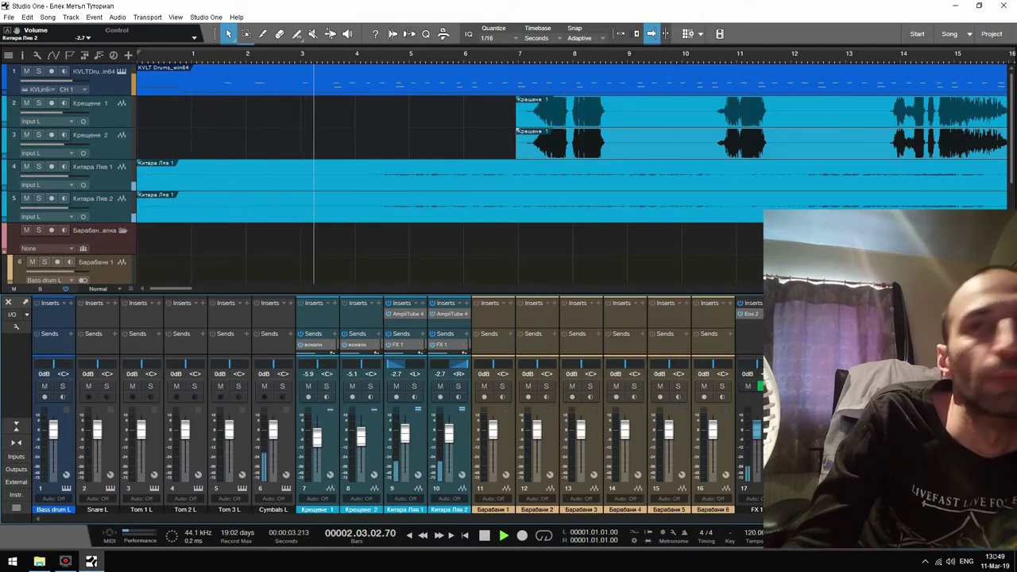
key(F3)
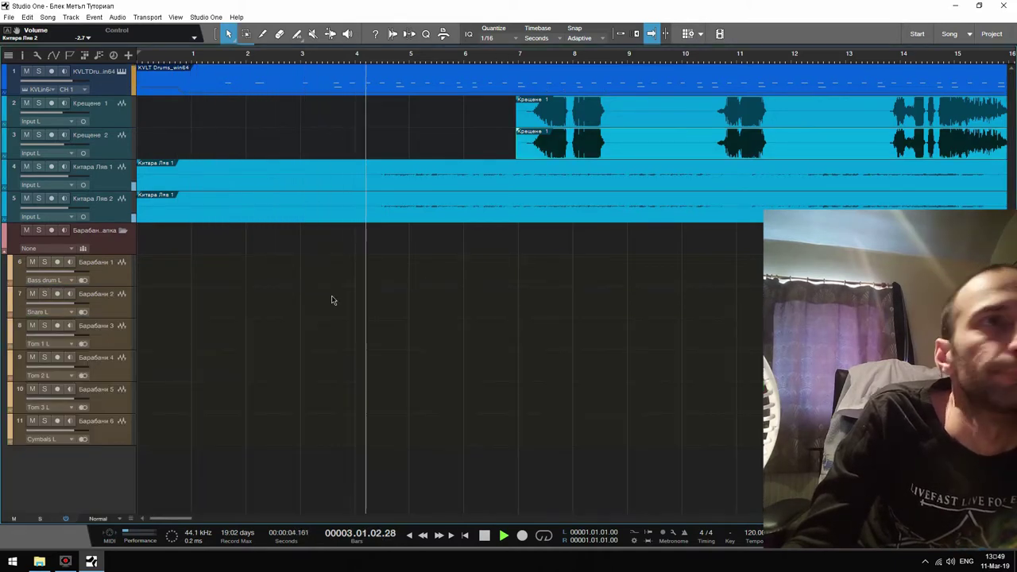
- Enable input monitoring on all six drum tracks, Барабани 1 to Барабани 6
click(69, 263)
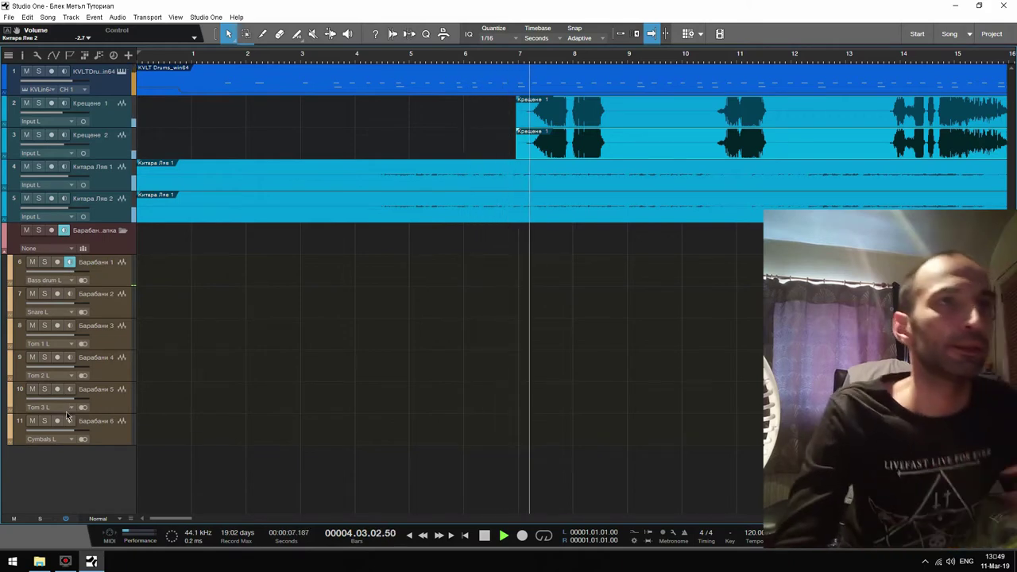
click(70, 295)
click(69, 325)
click(69, 358)
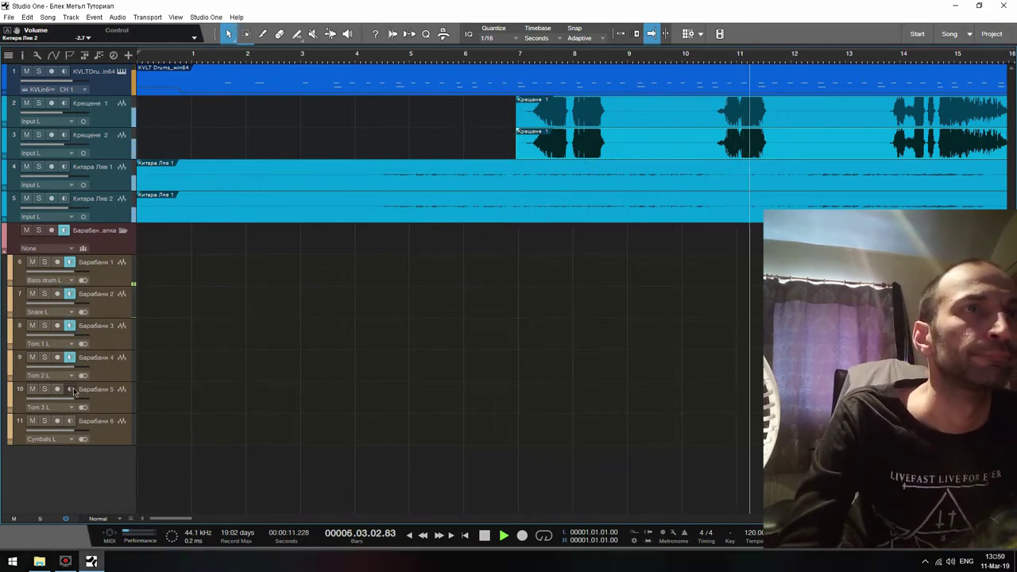
click(69, 389)
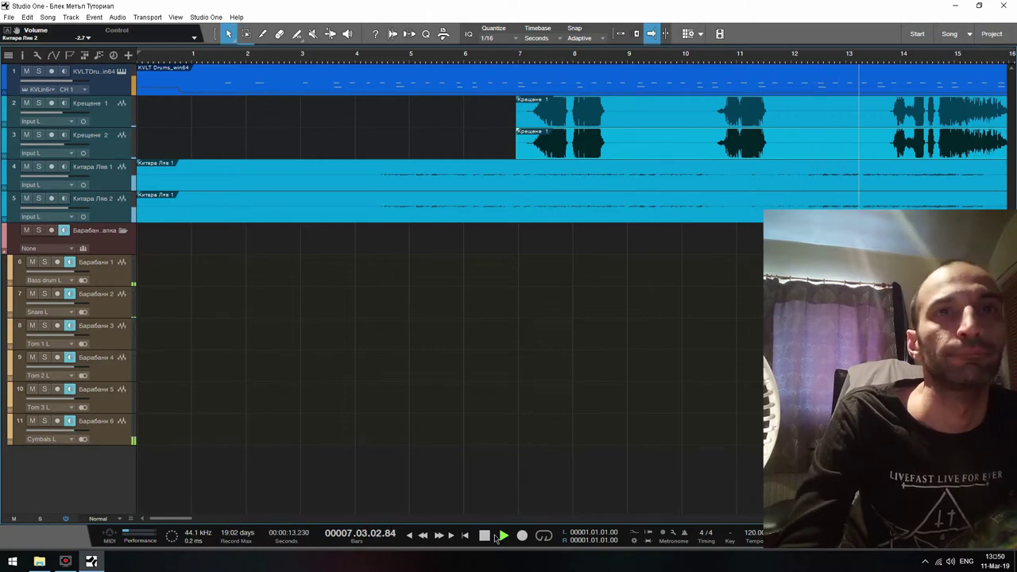
- Play the song from about 15 seconds to check the gap between the first two drum clips
key(w)
key(w)
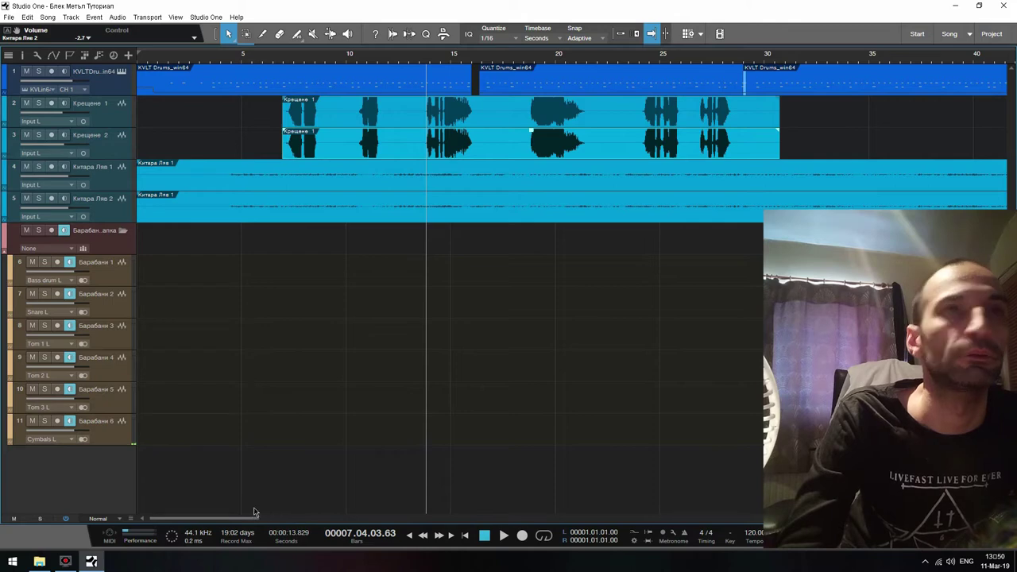
click(457, 56)
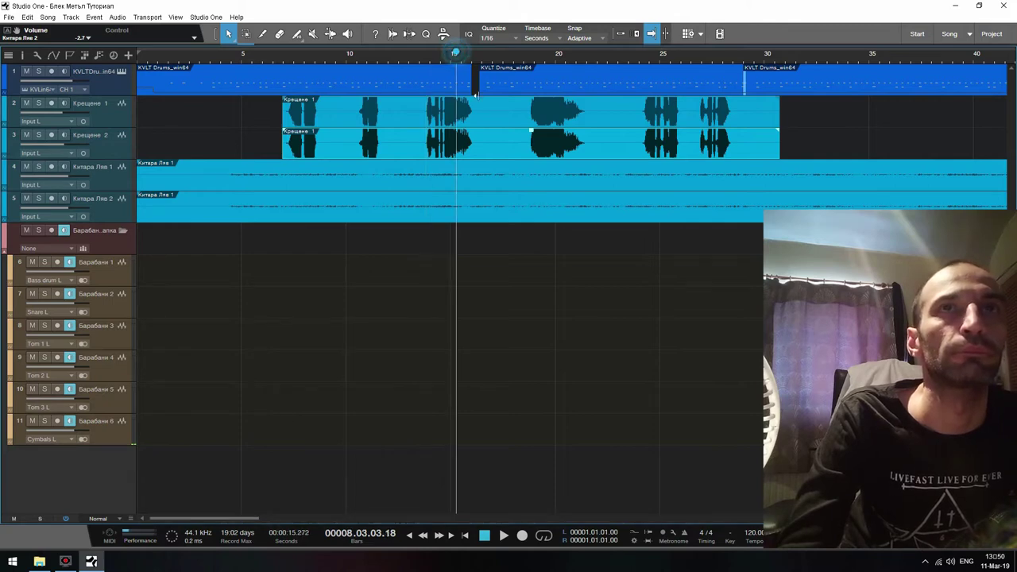
click(503, 537)
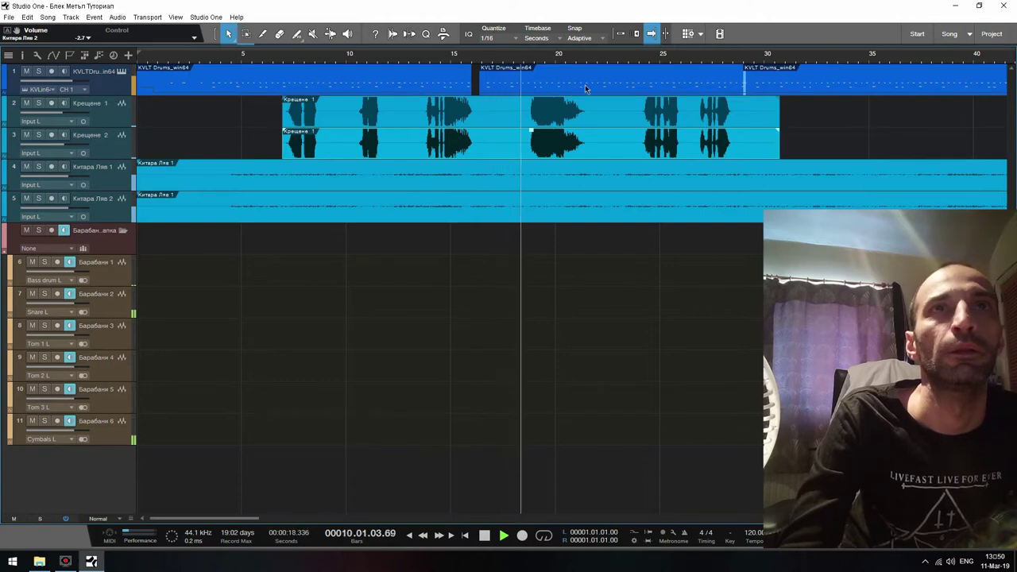
- Try to close the gap by shifting the first drum clip later to meet the second one, and play the transition
click(382, 75)
drag(390, 77, 397, 77)
click(458, 54)
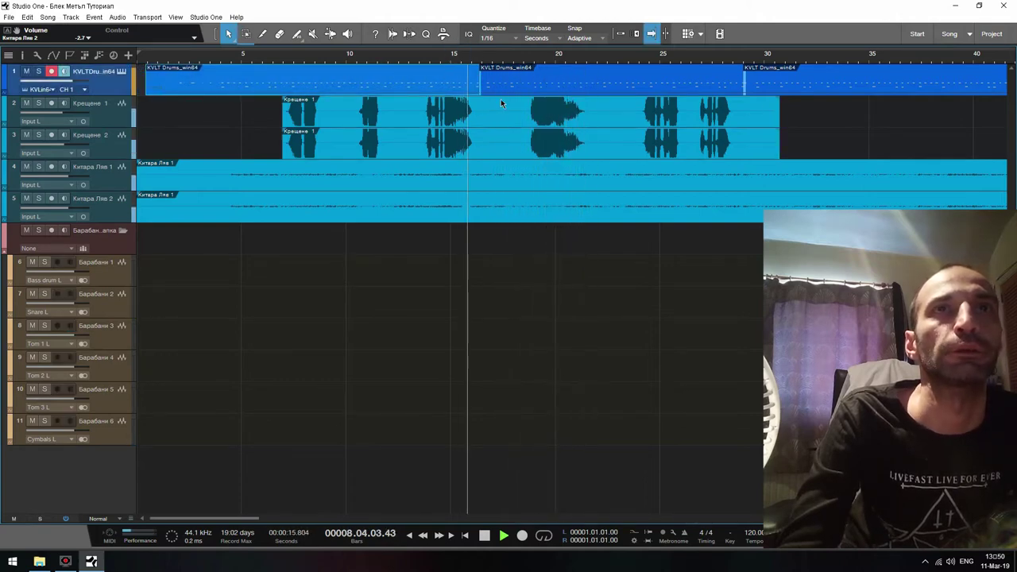
click(459, 54)
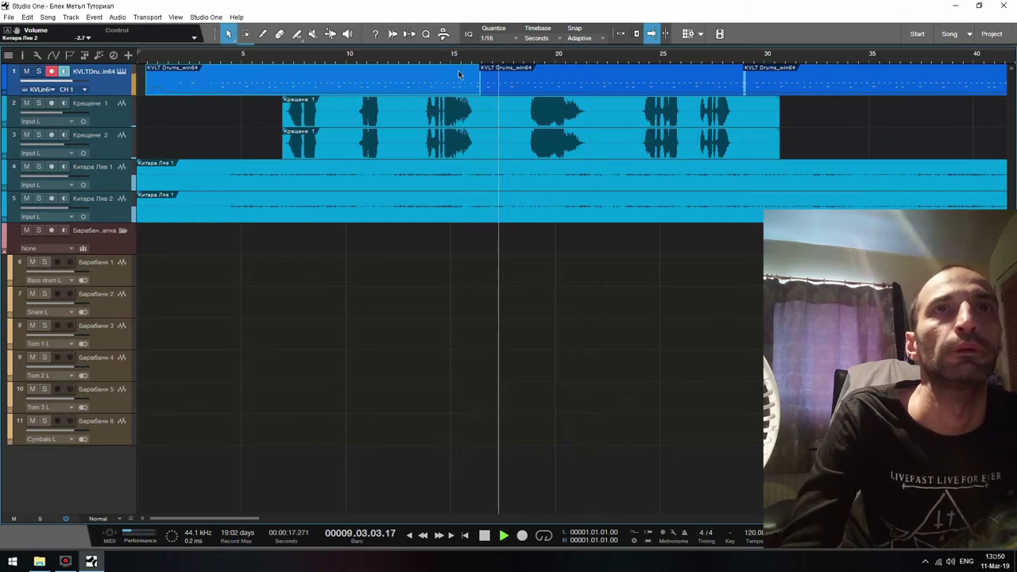
- Open the first KVLT Drums clip in the note editor and switch from the drum view to the piano view
double_click(459, 75)
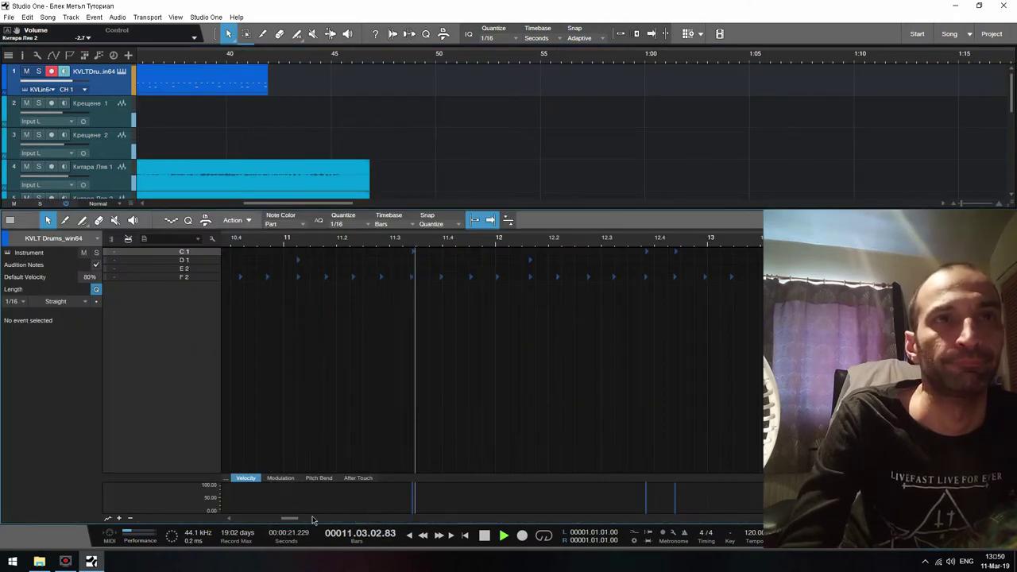
drag(296, 518, 291, 525)
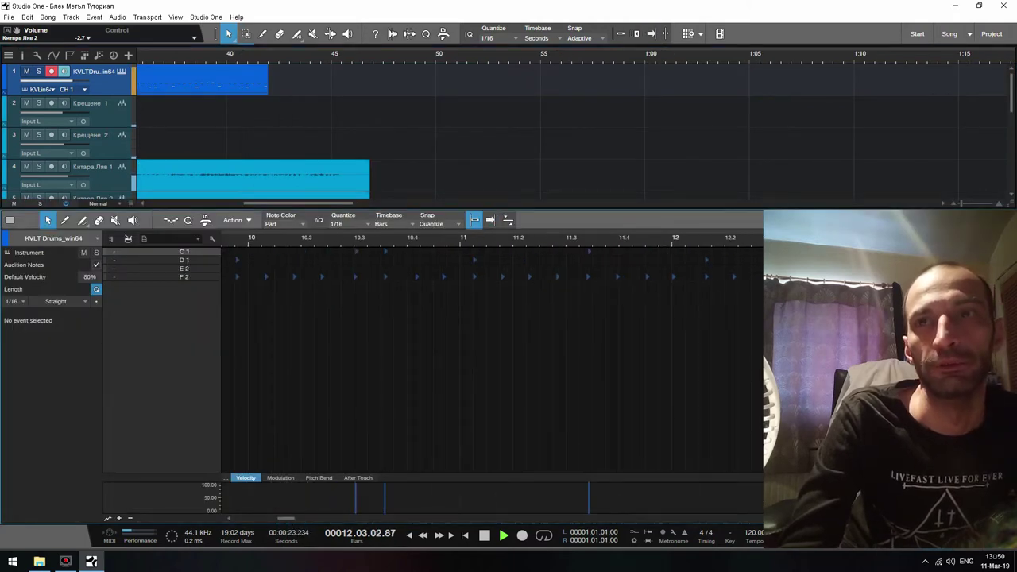
key(w)
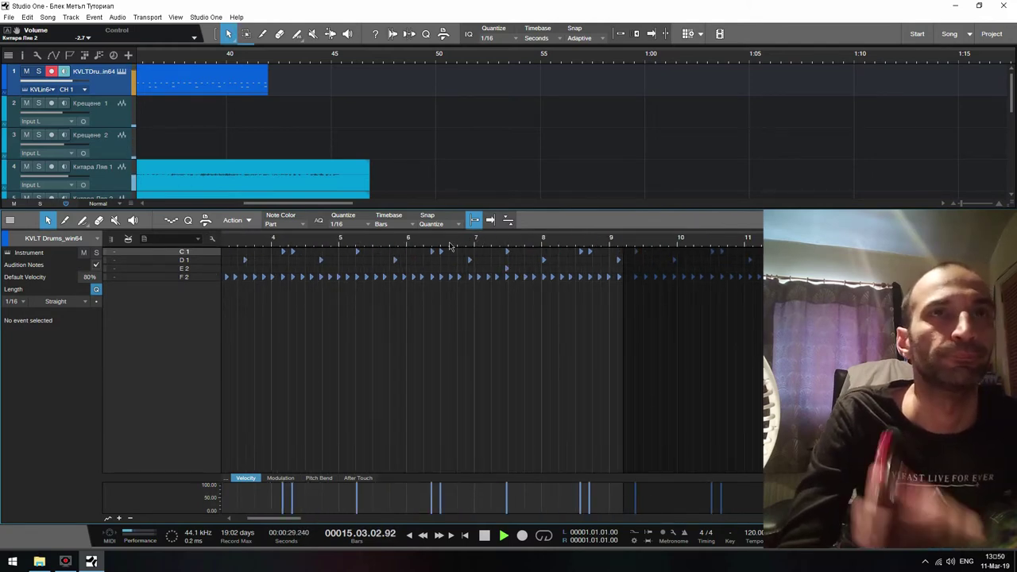
click(116, 242)
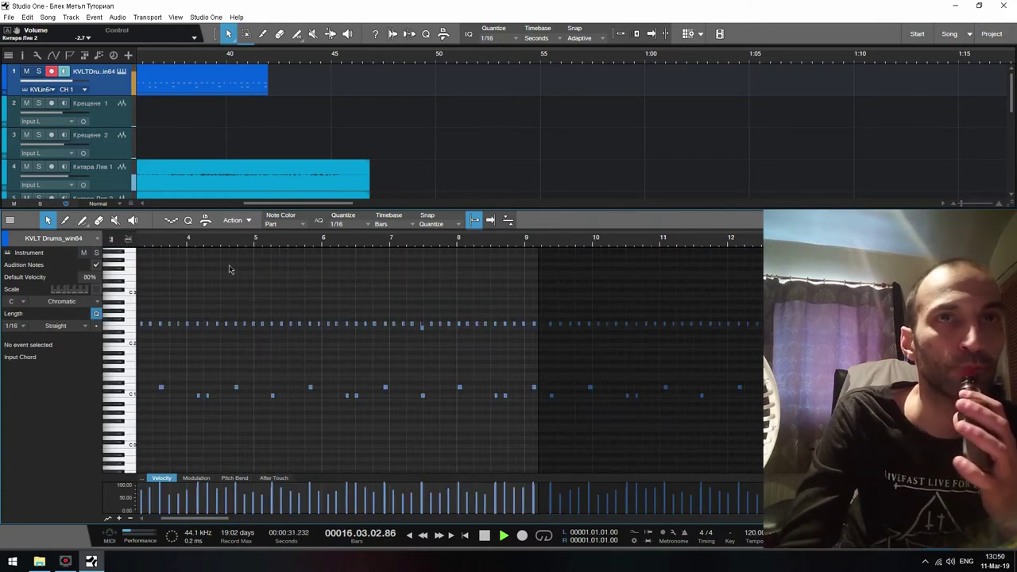
click(357, 239)
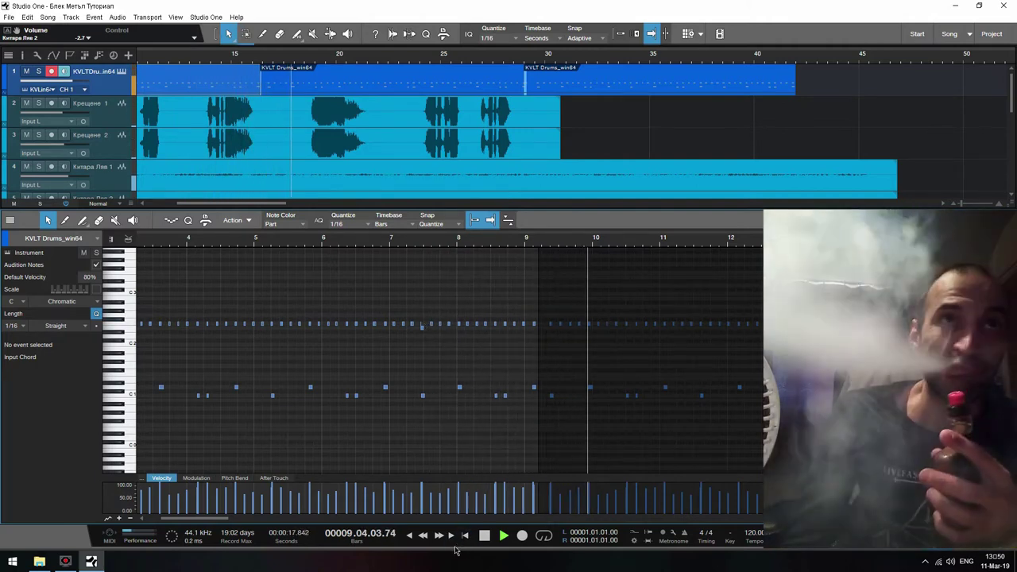
- Replay the drum transition repeatedly while shifting the first drum clip earlier, back to the start of the song
click(465, 537)
click(465, 538)
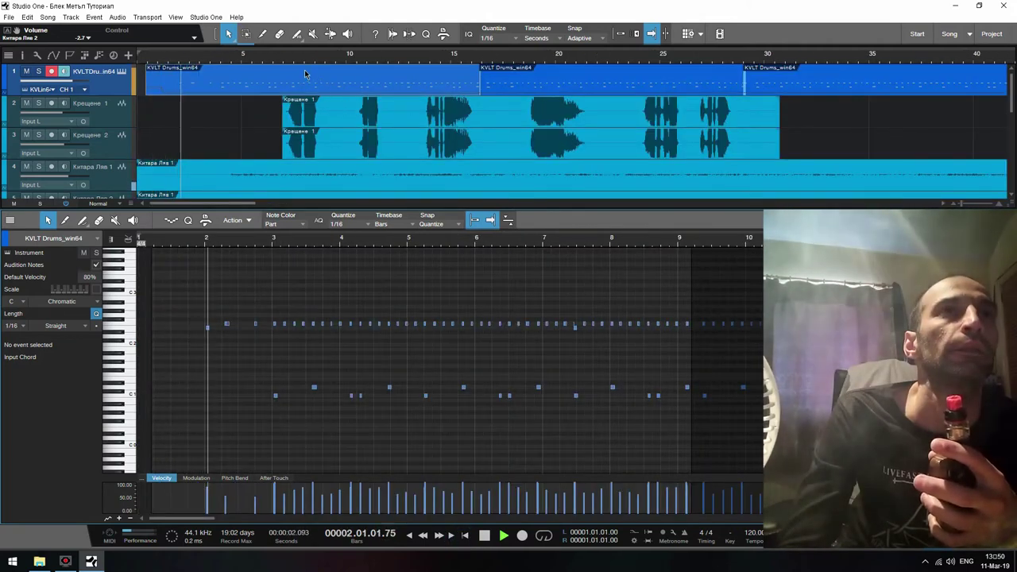
click(447, 54)
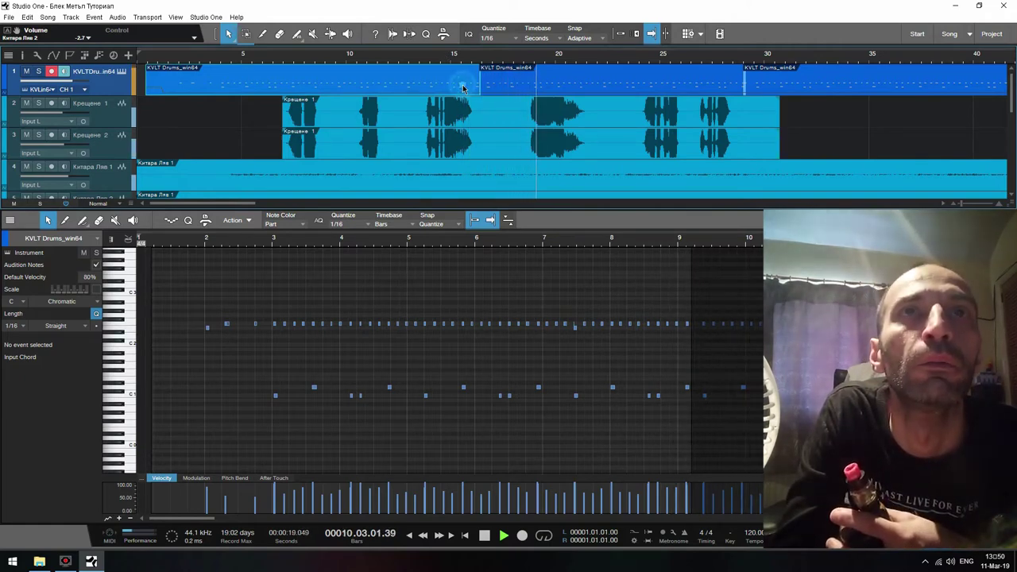
click(455, 59)
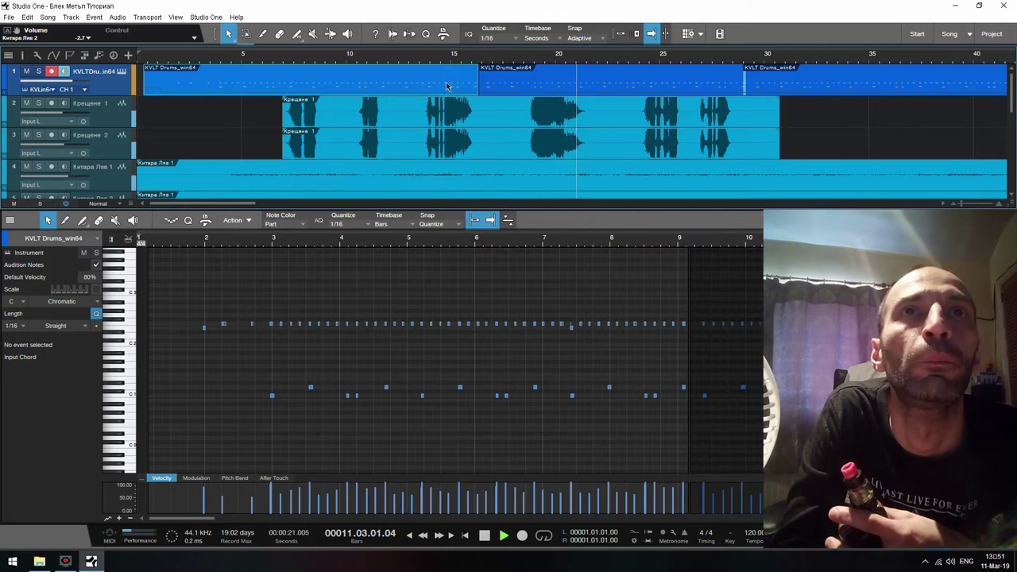
click(449, 57)
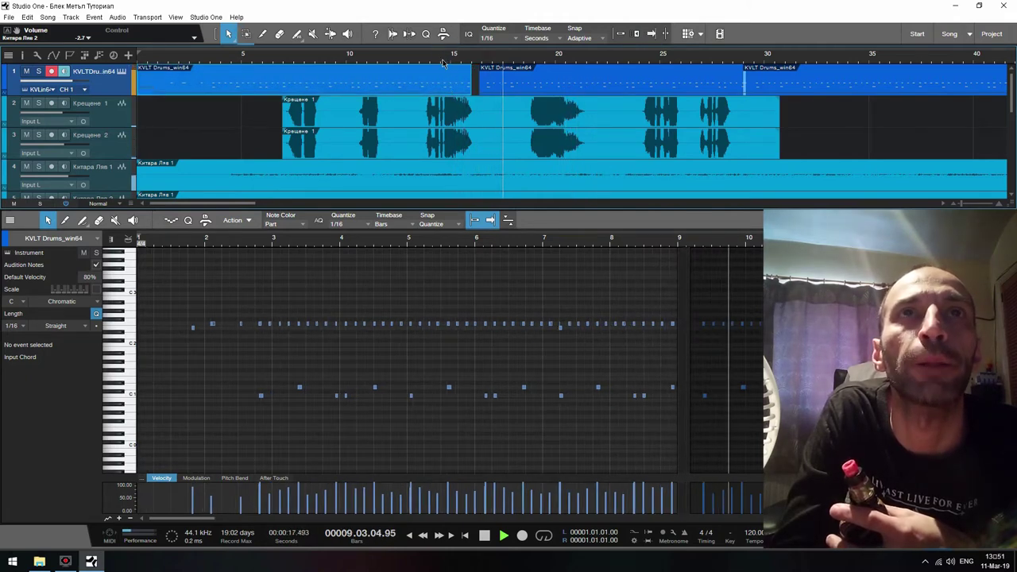
click(443, 62)
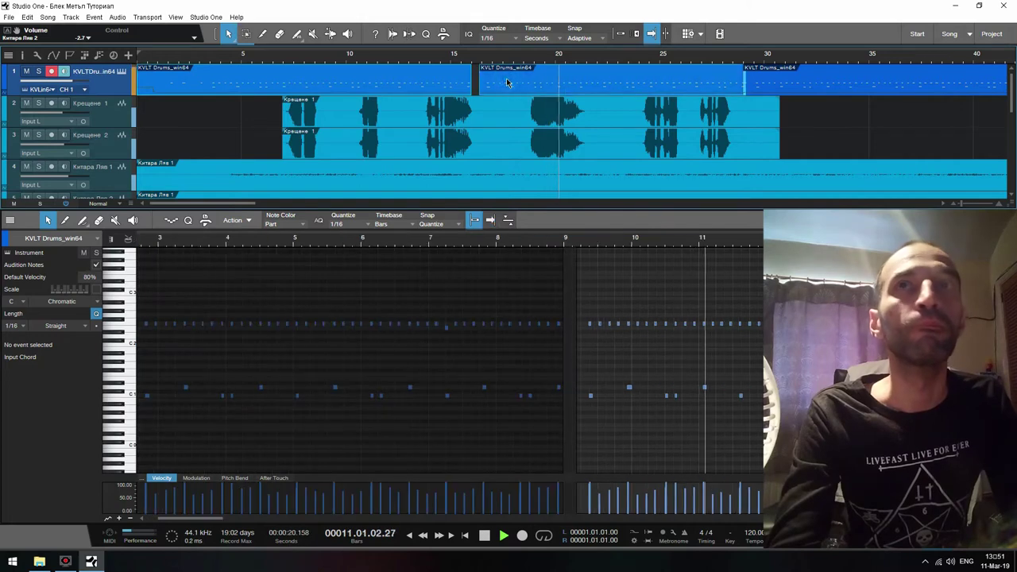
- Merge the three KVLT Drums clips into one clip and play the song from just before the third vocal phrase
key(g)
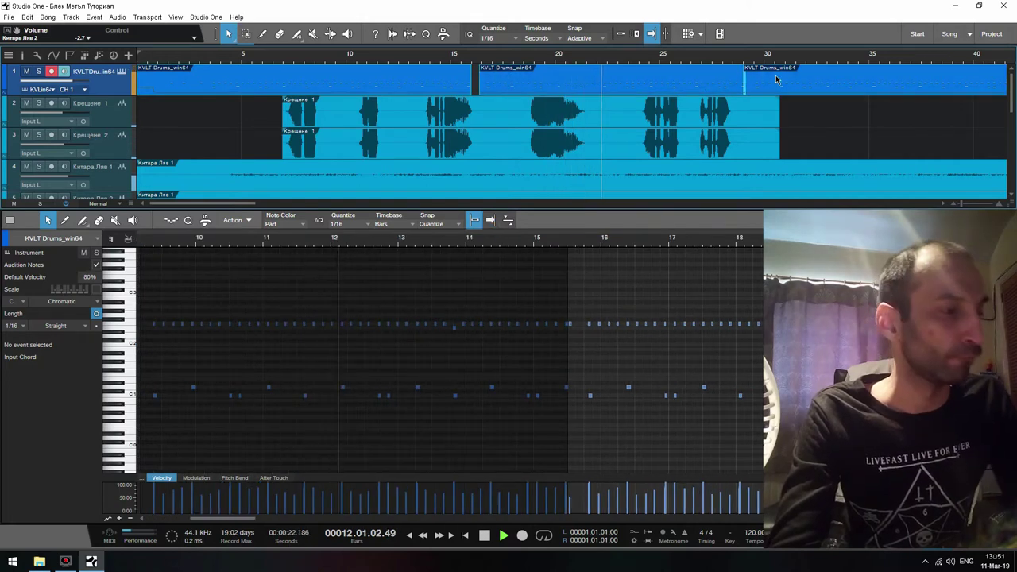
click(423, 52)
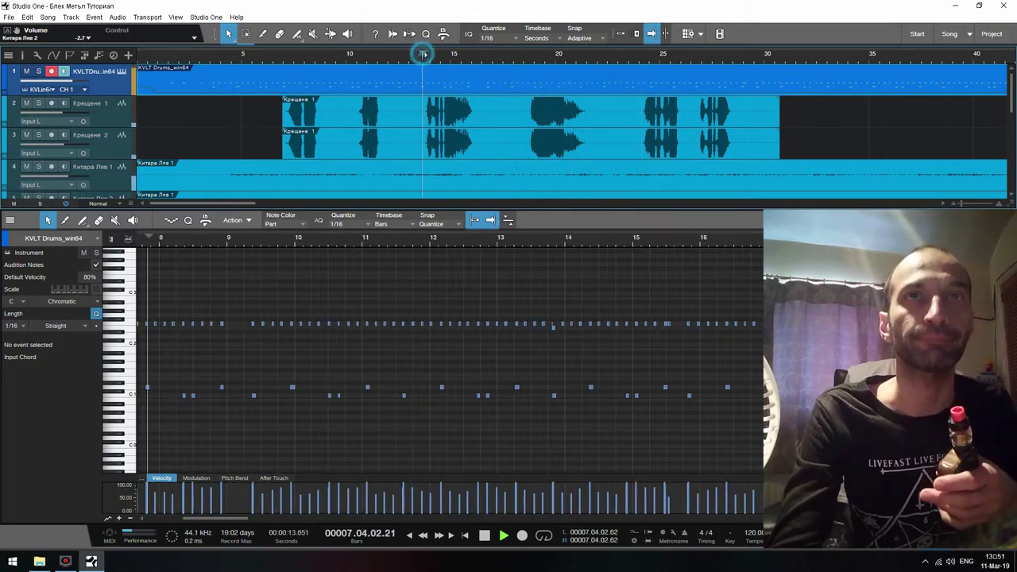
- Shorten the F2 note just before bar 9, add another F2 note at 9.01.03.00 to fill the gap, and close the note editor
click(223, 323)
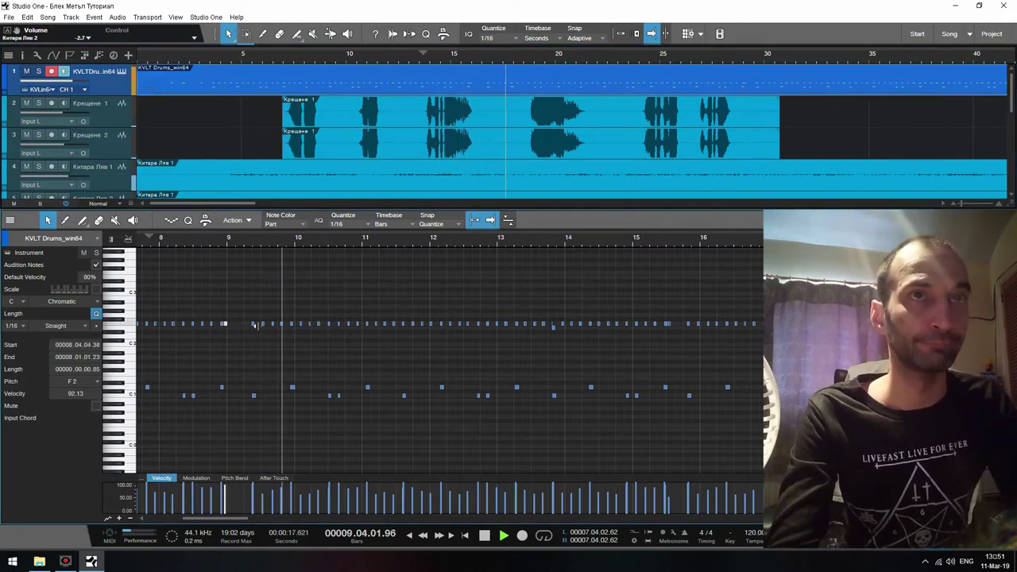
click(226, 323)
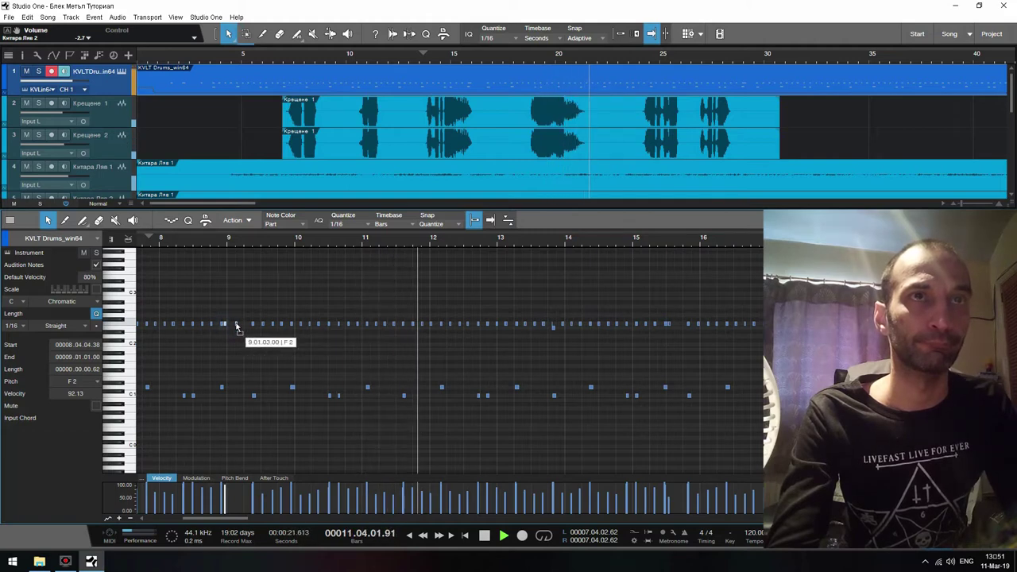
click(236, 325)
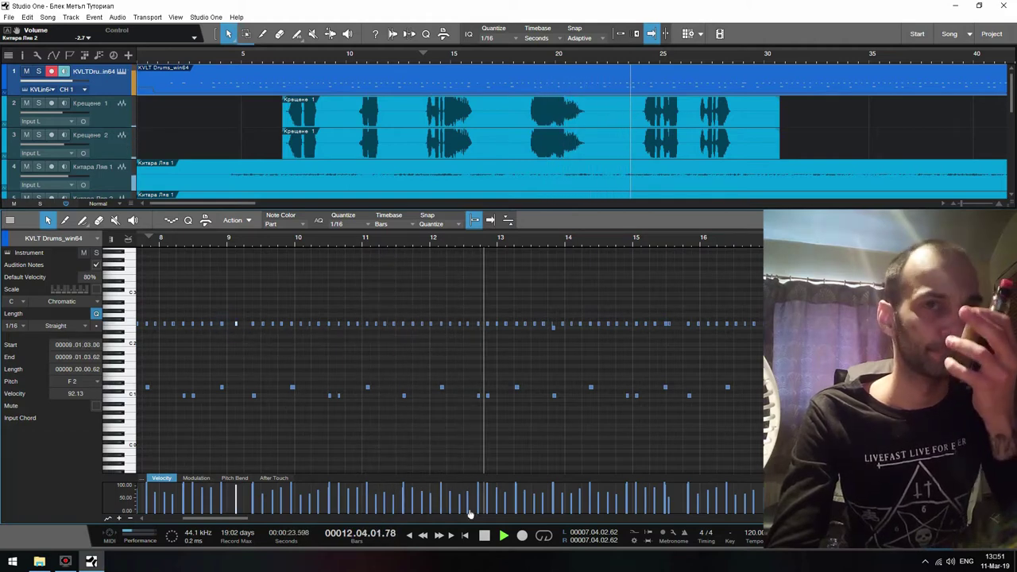
click(464, 535)
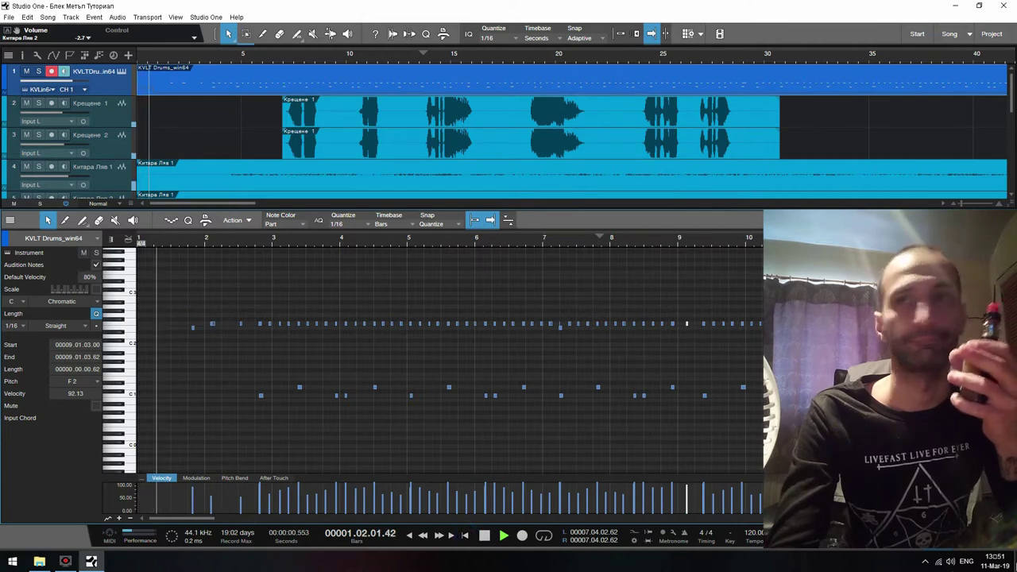
key(F2)
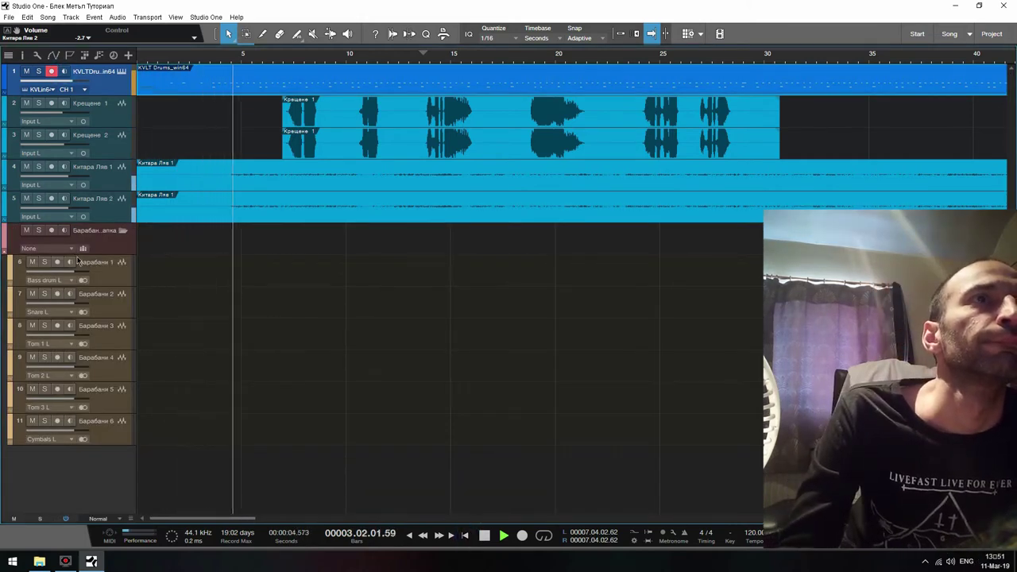
- Turn on input monitoring for the six tracks in the drum folder and arm them for recording, with playback returned to the song start
click(63, 229)
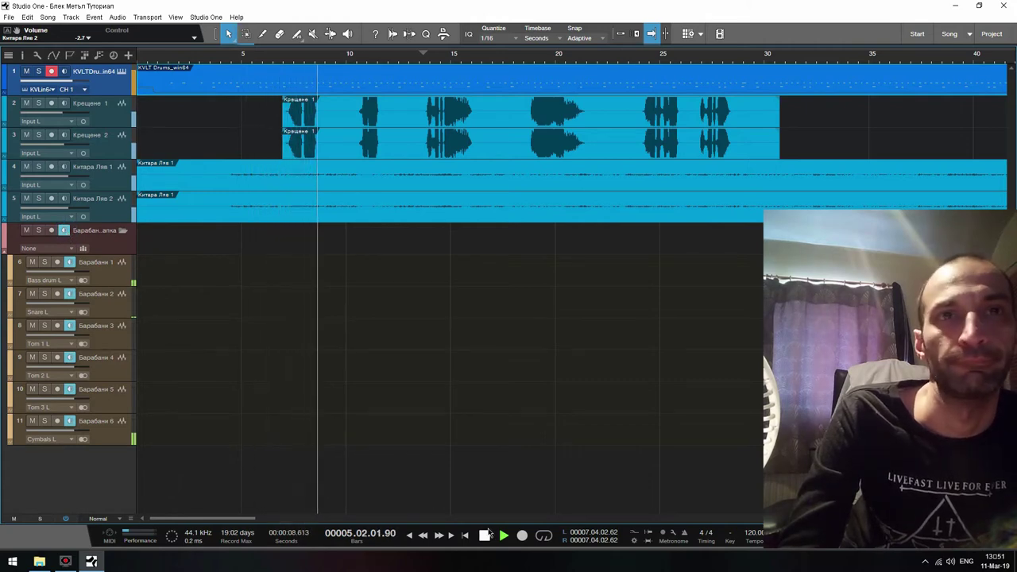
click(484, 537)
click(466, 537)
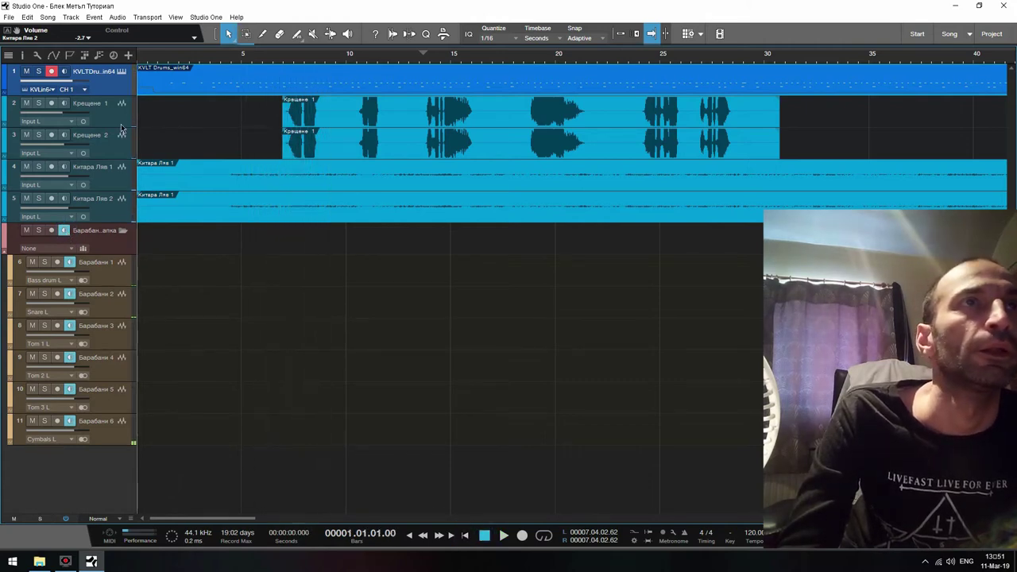
click(52, 230)
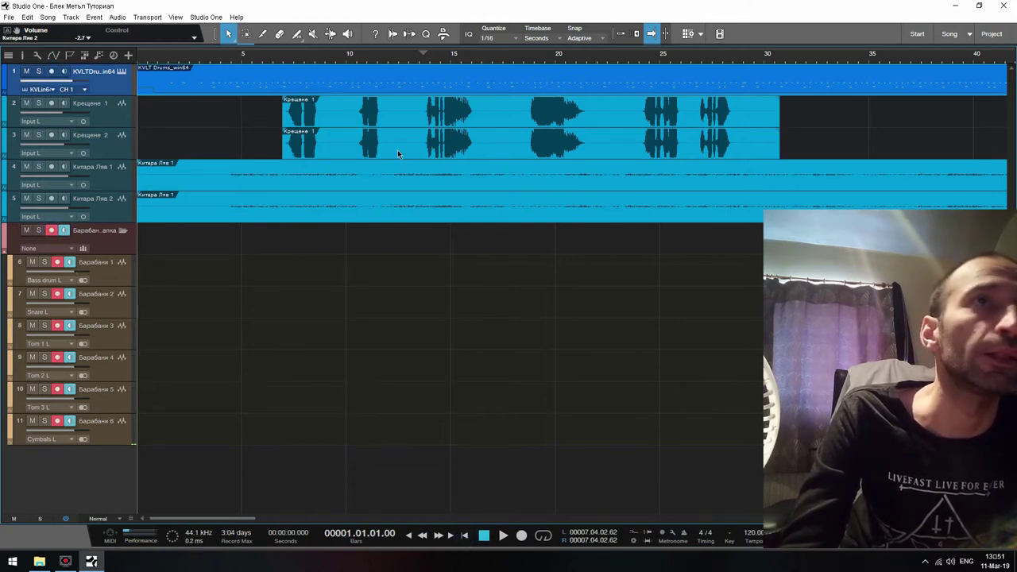
- Record the drum outputs onto the six drum audio tracks from the song start until just past the guitars' end
click(523, 537)
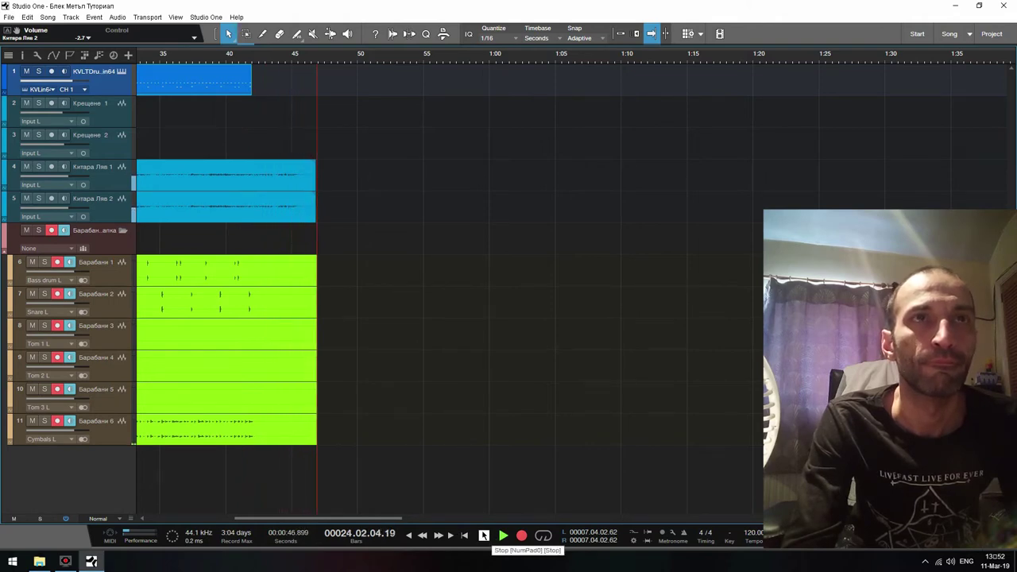
click(483, 536)
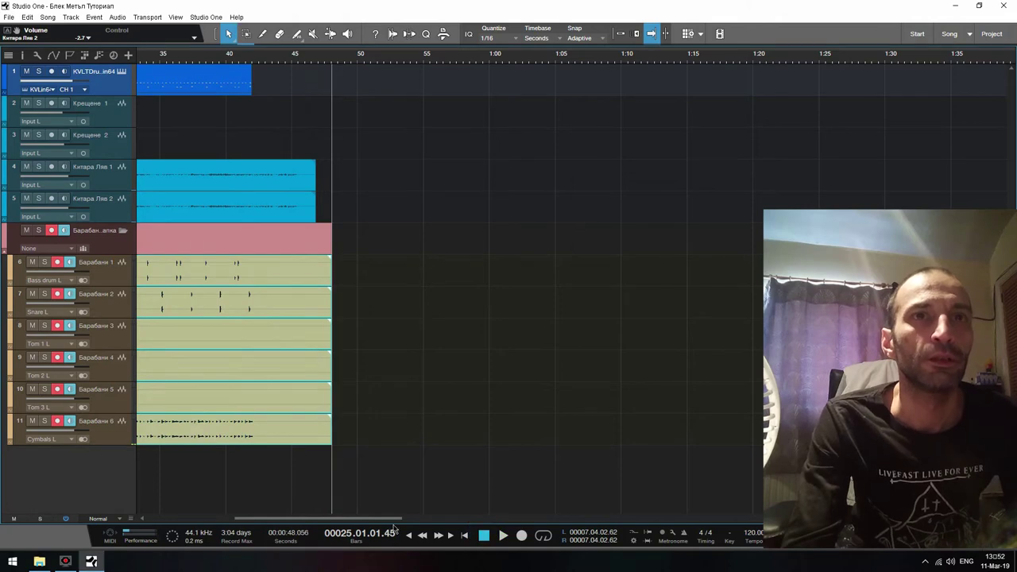
drag(381, 518, 333, 521)
click(465, 538)
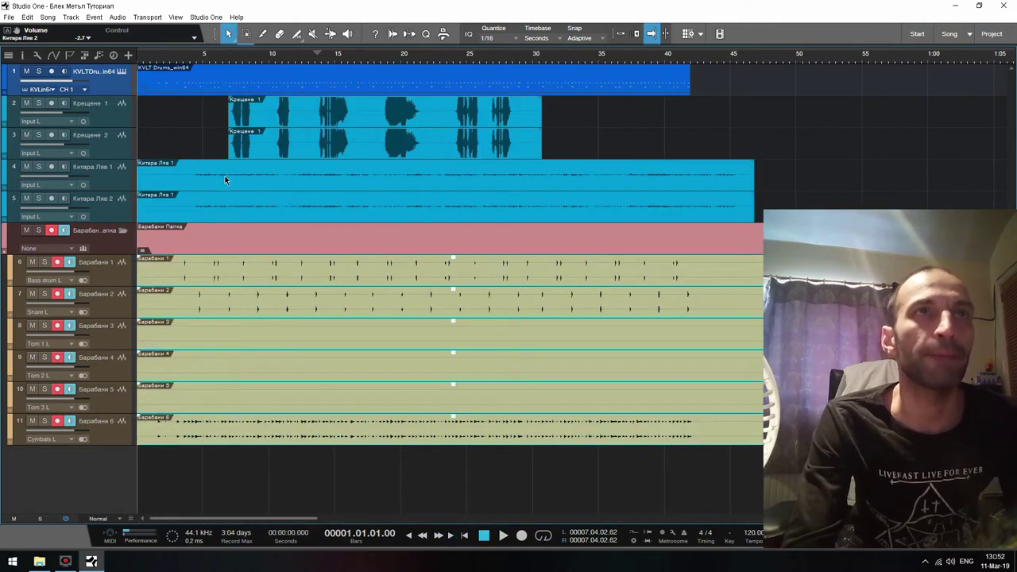
- Mute the KVLT Drums instrument track and disarm the recorded drum folder tracks
click(27, 72)
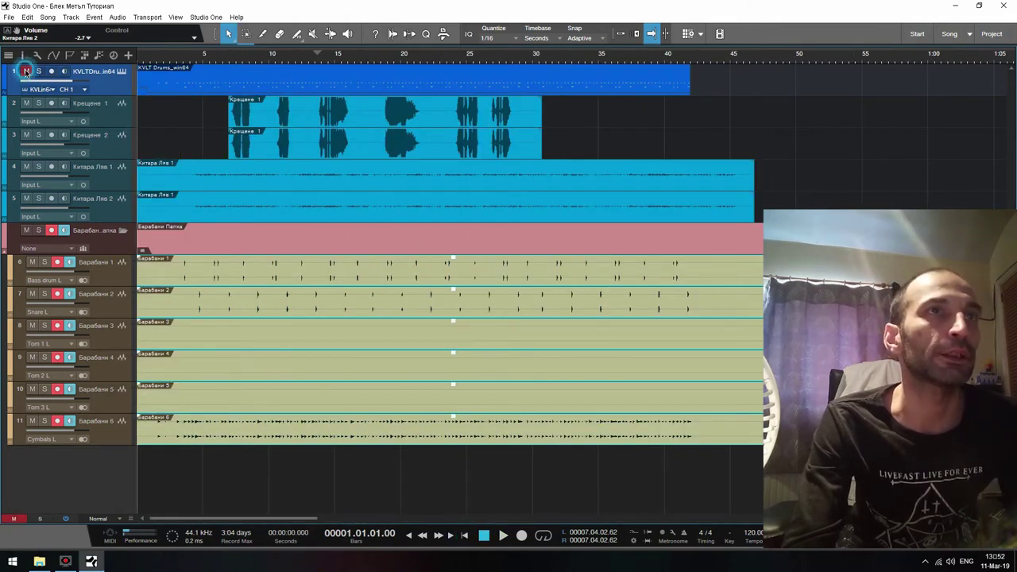
click(52, 230)
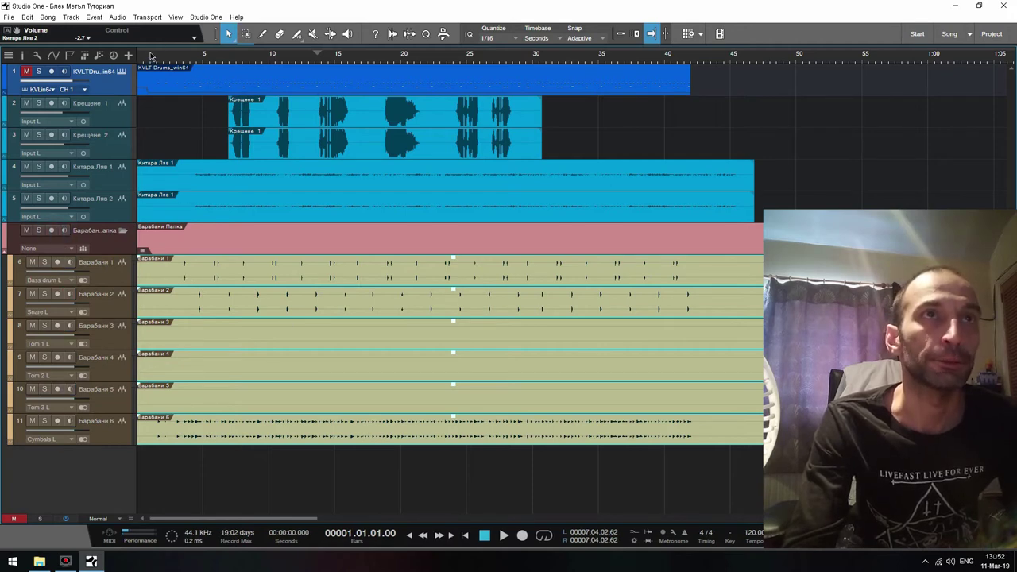
- Set a loop from about 1.03.01.04 to 18.04.04.03, turn looping on and play the section
drag(155, 46, 586, 38)
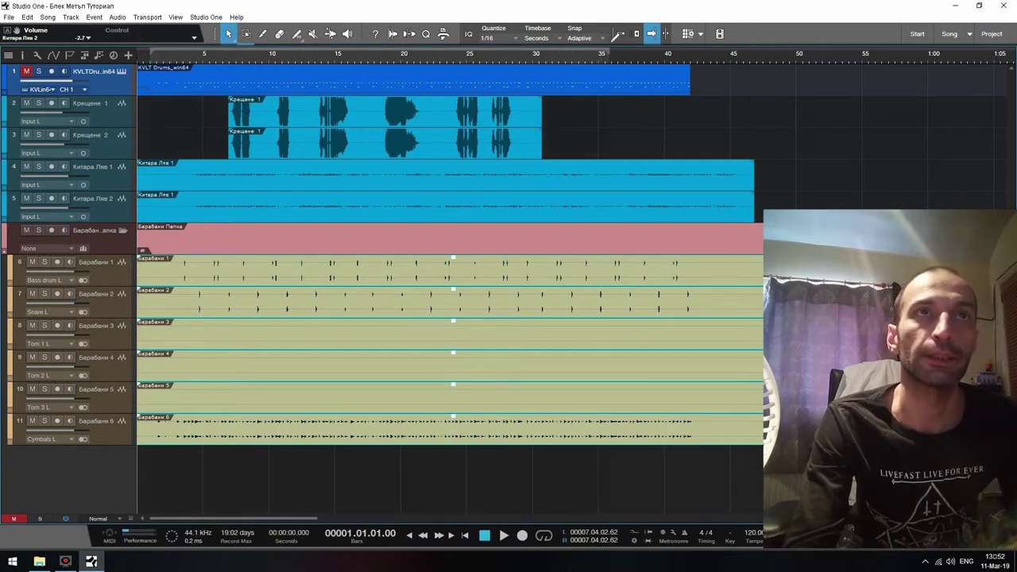
click(544, 536)
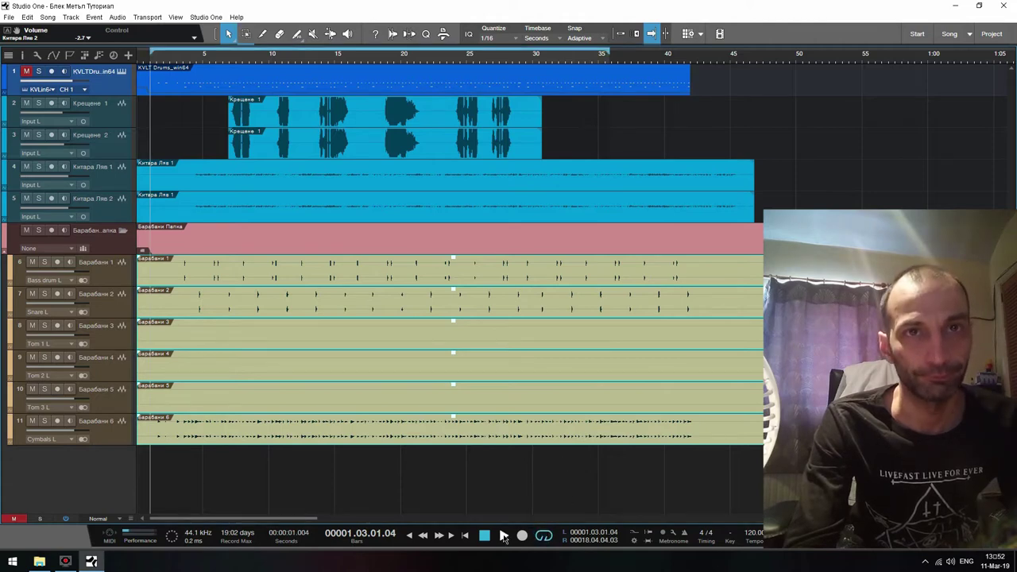
click(504, 537)
- Open the mixer and rename the first two recorded drum channels kick and snare
key(F3)
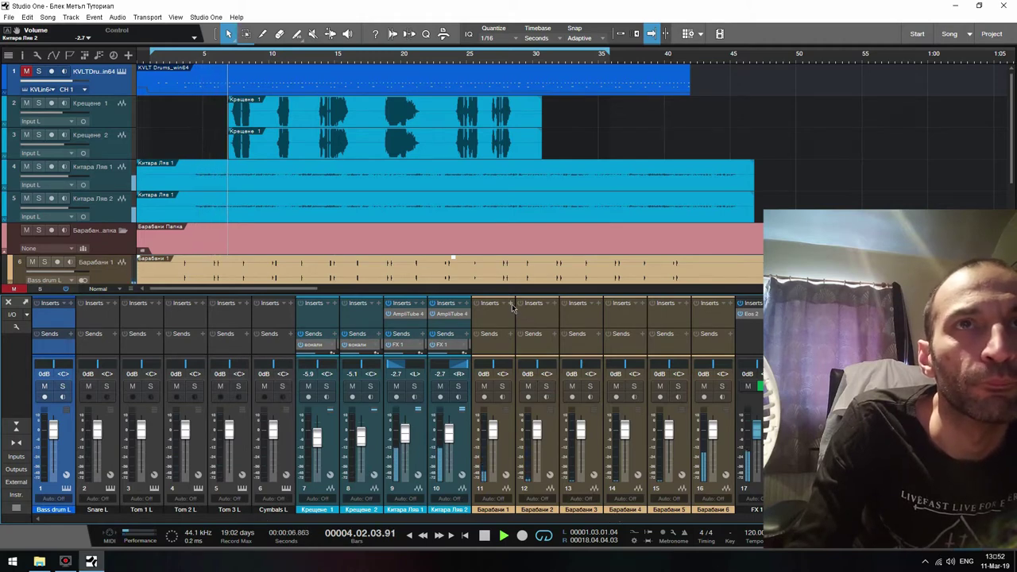
double_click(493, 509)
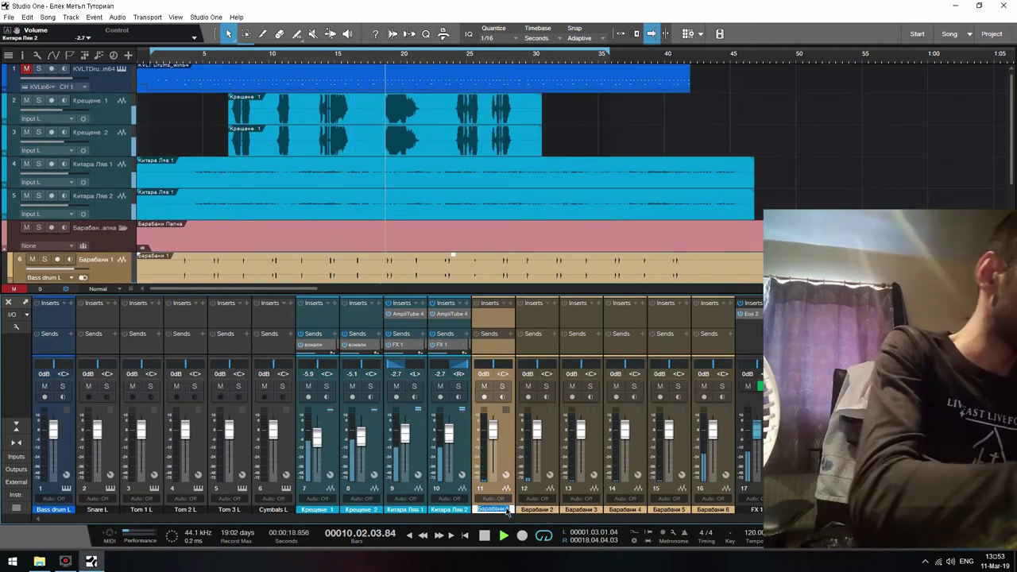
text(kick)
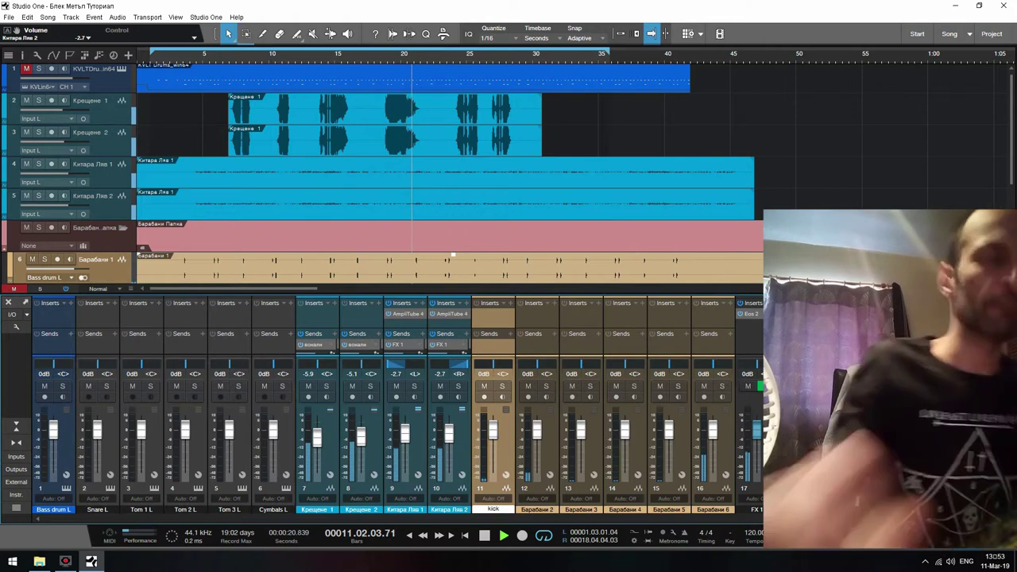
key(Return)
double_click(535, 509)
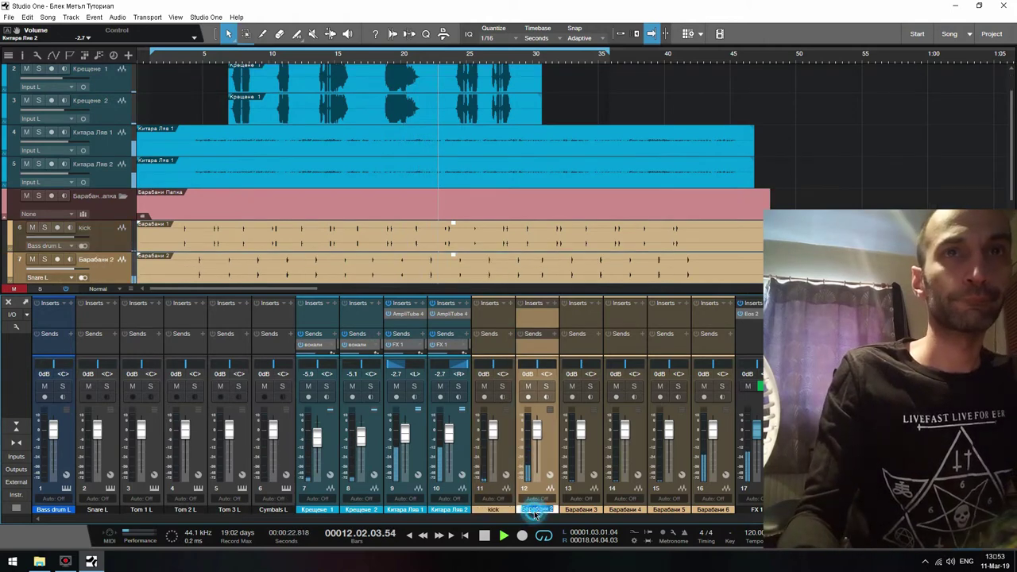
text(snare)
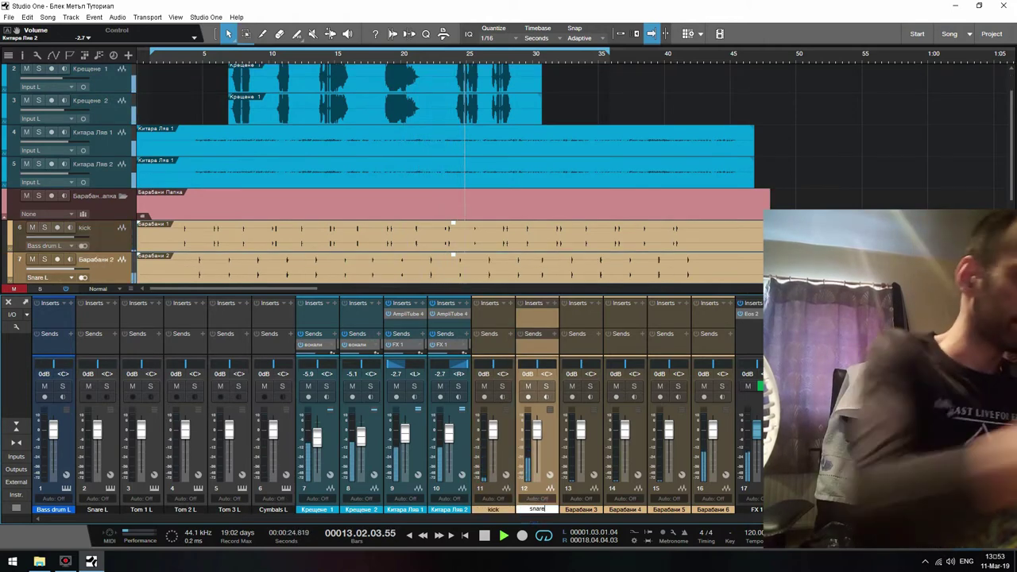
key(Return)
- Rename the third and fourth recorded drum channels tom 1 and tom 2
double_click(581, 510)
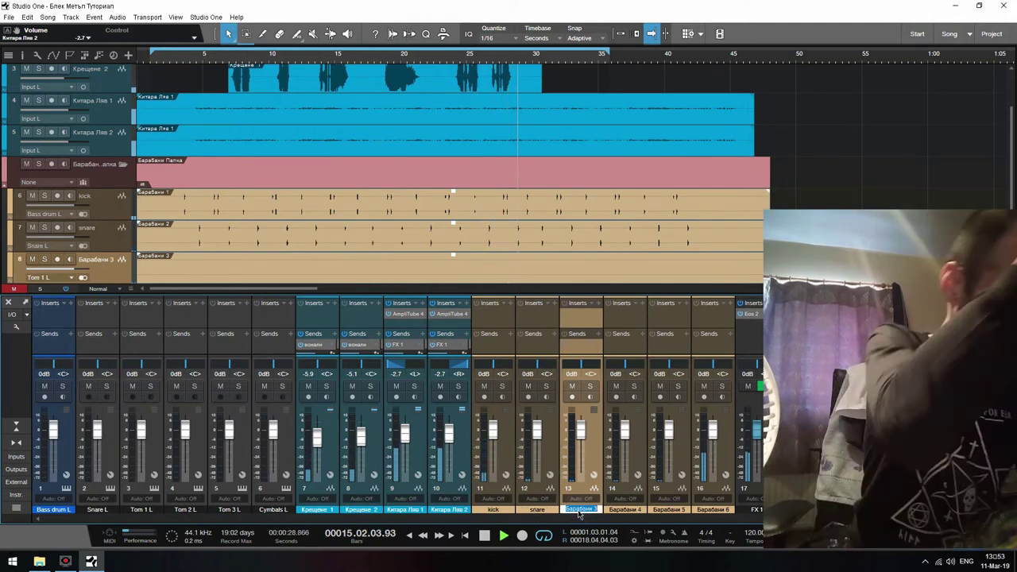
text(tom)
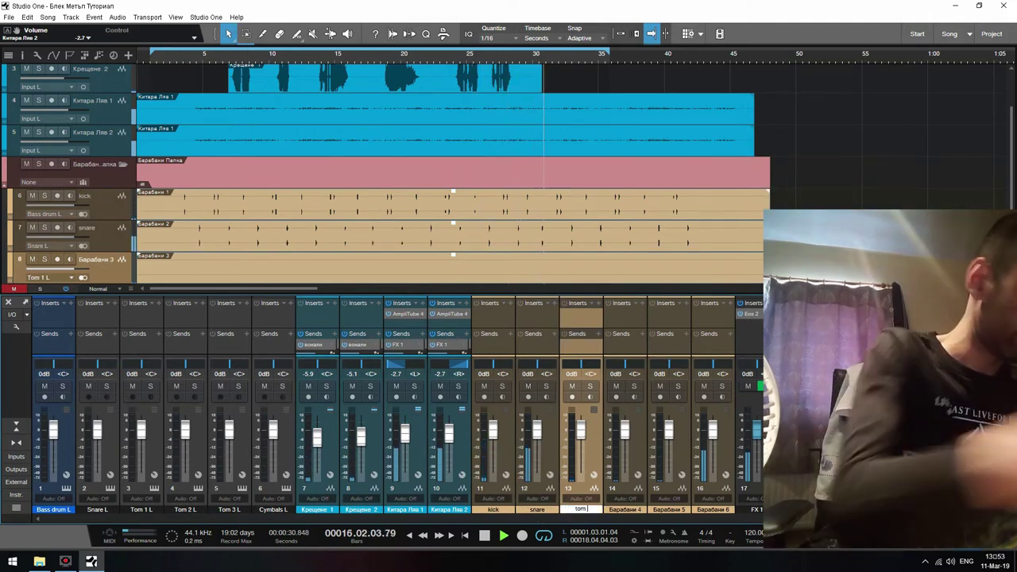
text( 1)
key(Return)
double_click(628, 512)
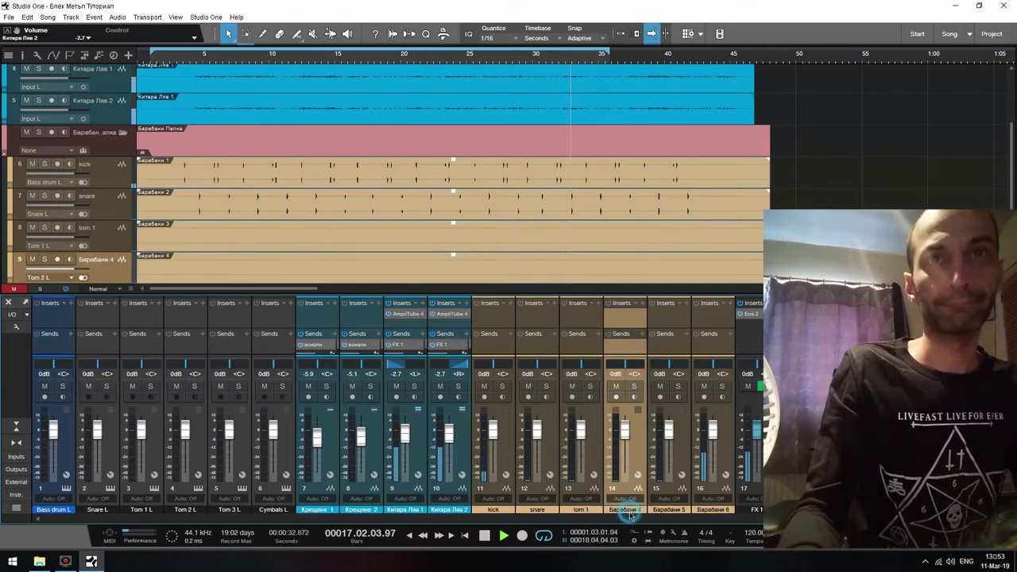
text(to)
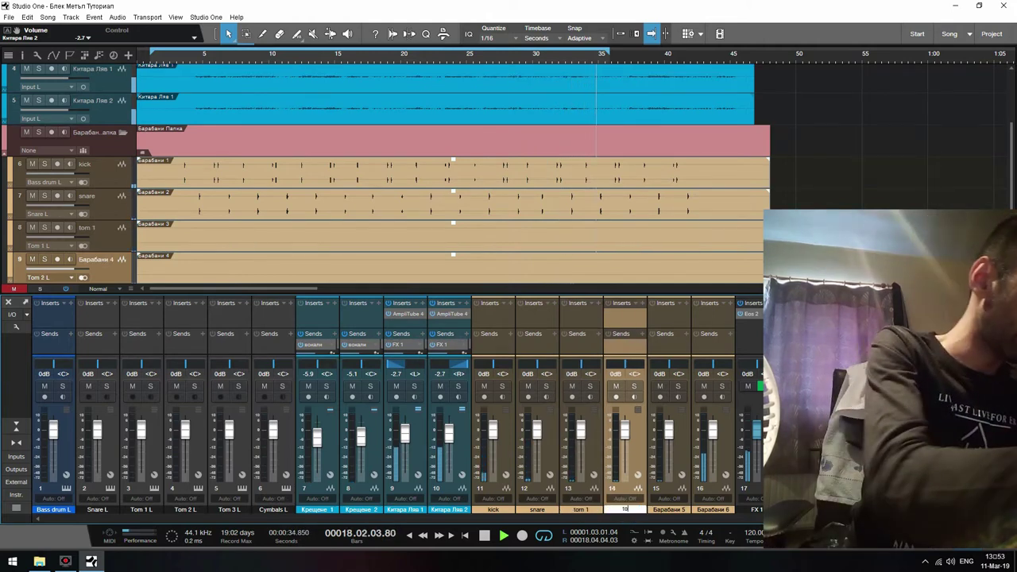
text(m 2)
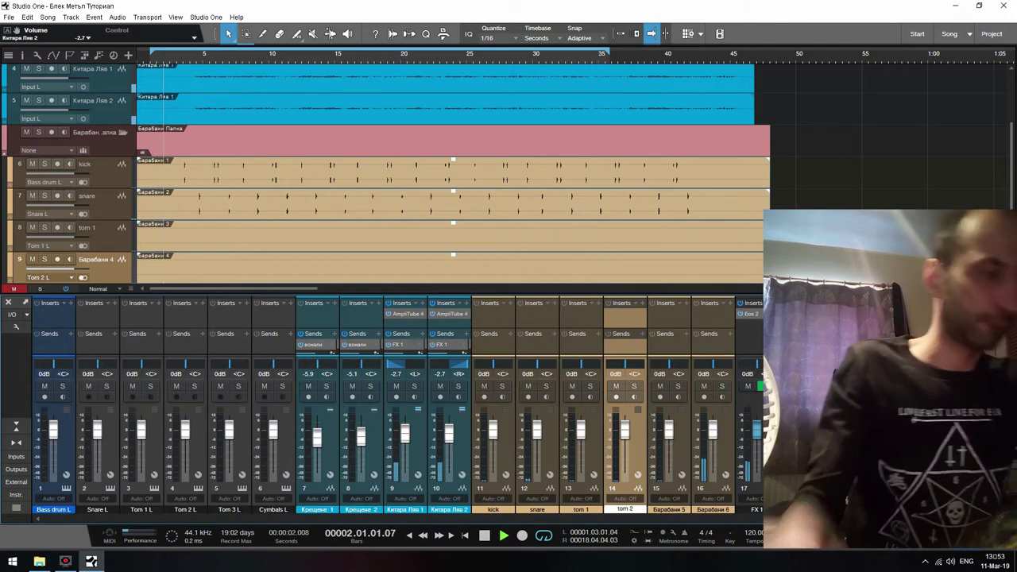
key(Return)
- Rename the fifth recorded drum channel tom3 and the sixth one "ride, crash..."
double_click(667, 509)
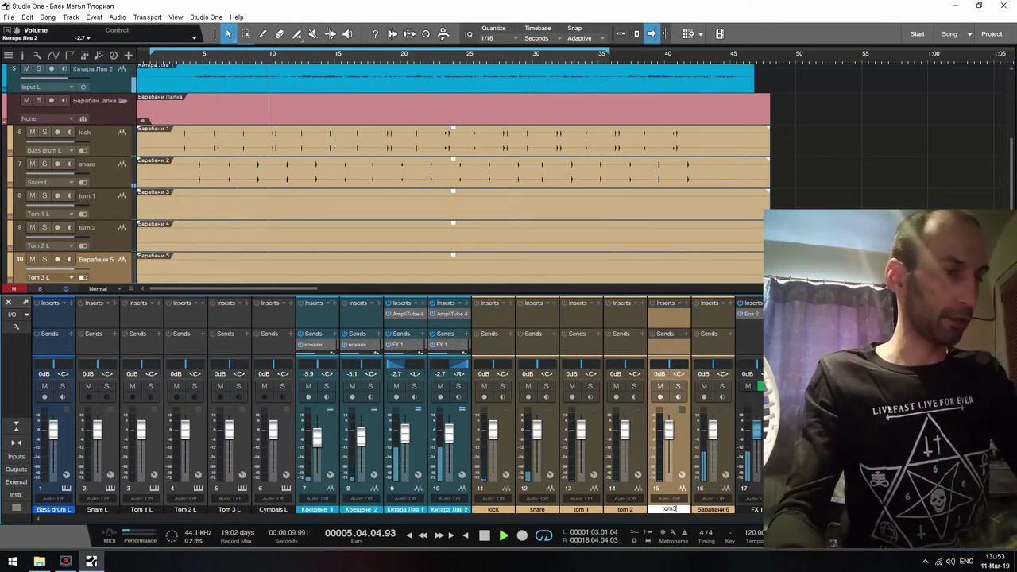
text(tom3)
key(Return)
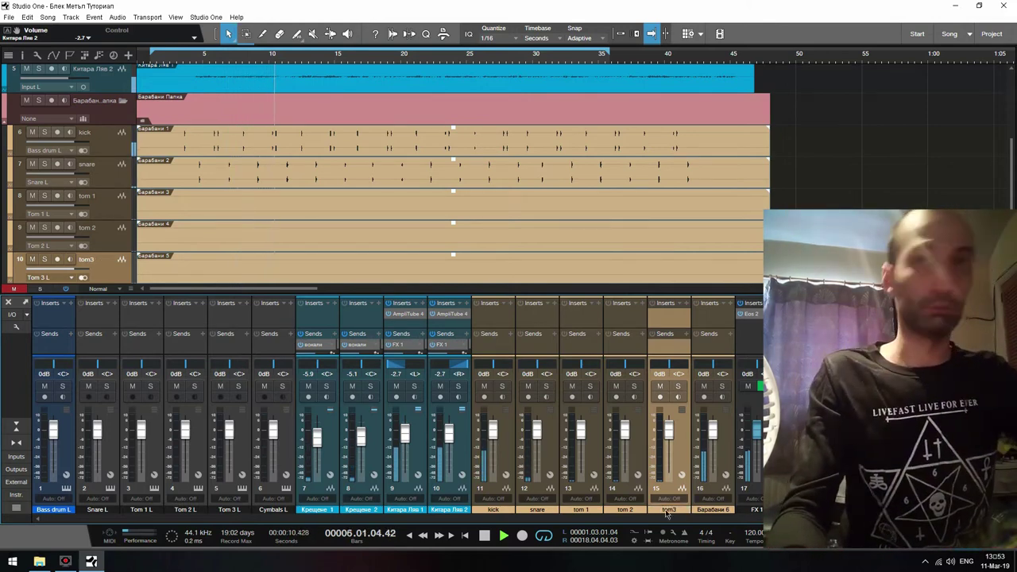
double_click(713, 510)
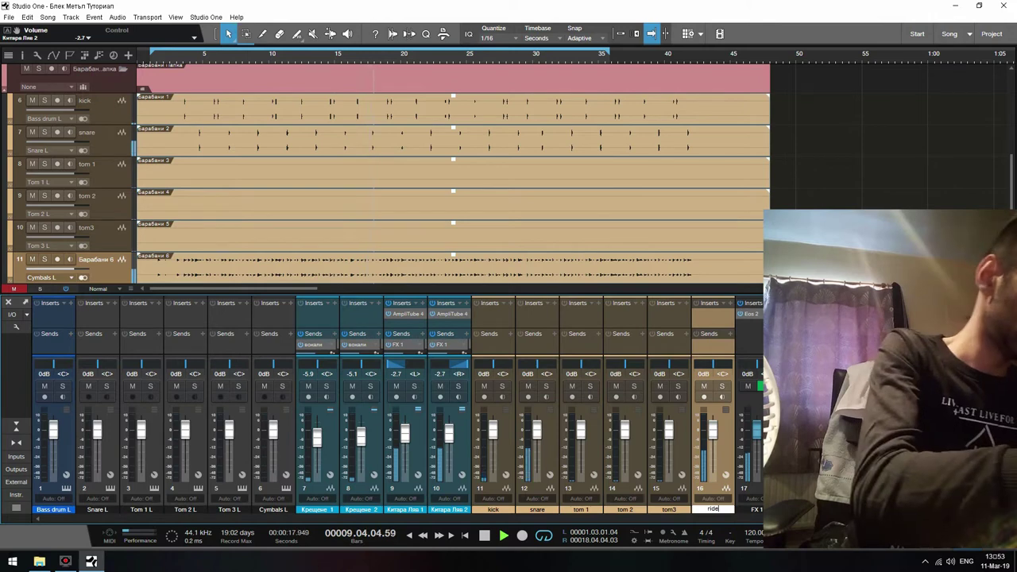
text(ride, crash)
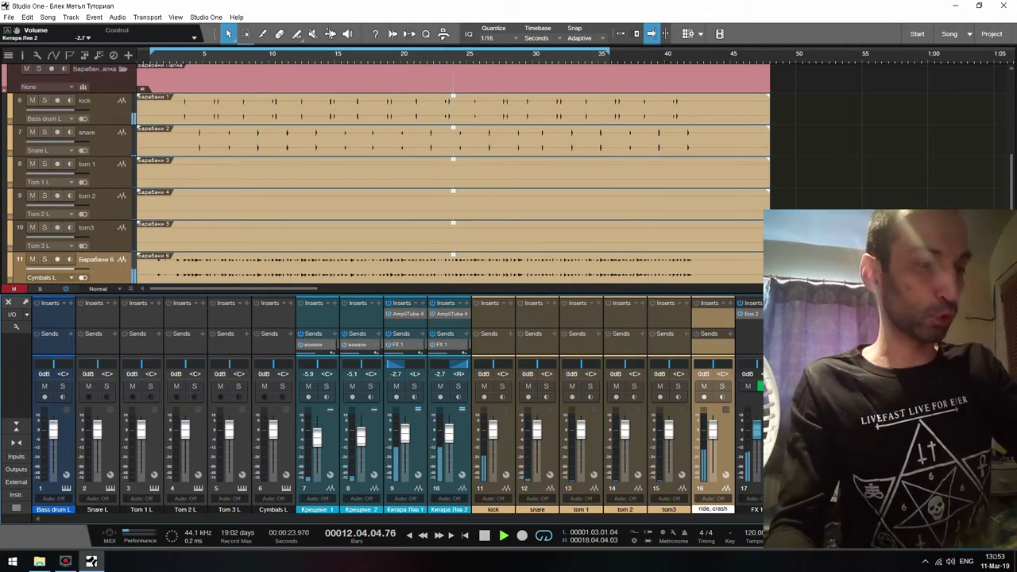
text(...)
key(Return)
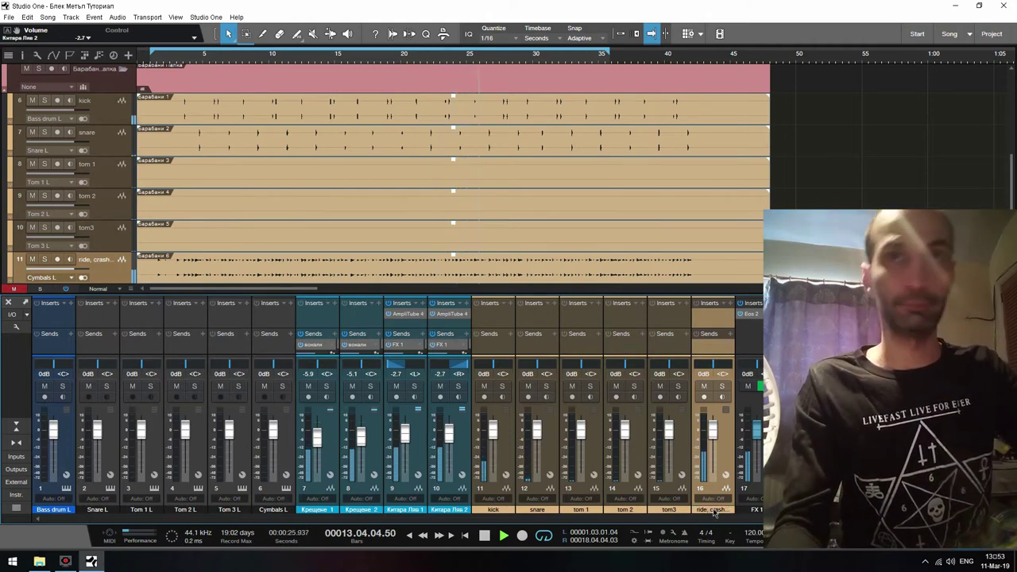
- Stop playback and insert the T-RackS CS Classic EQ from the T Racks folder on the kick channel
click(512, 305)
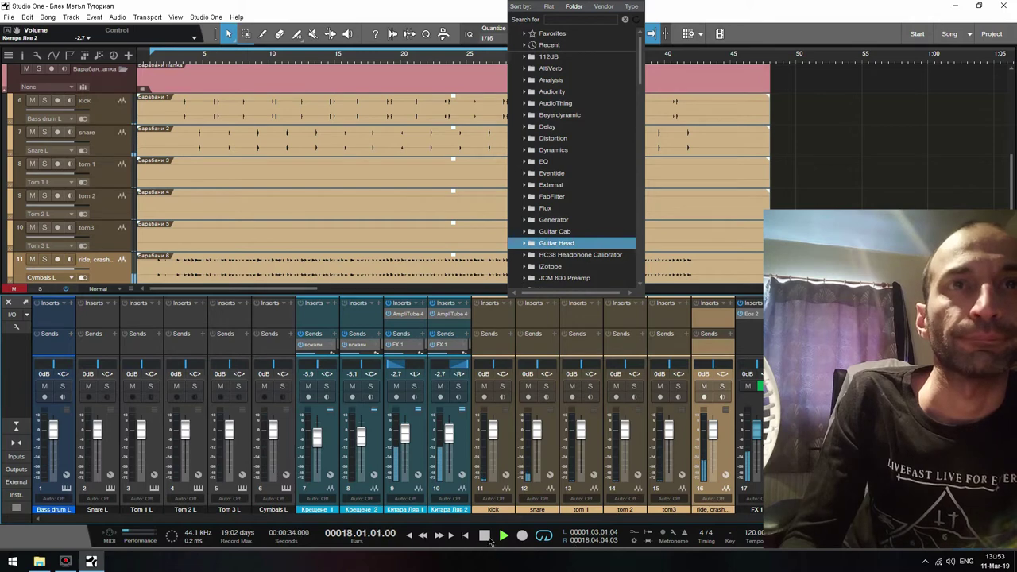
click(485, 536)
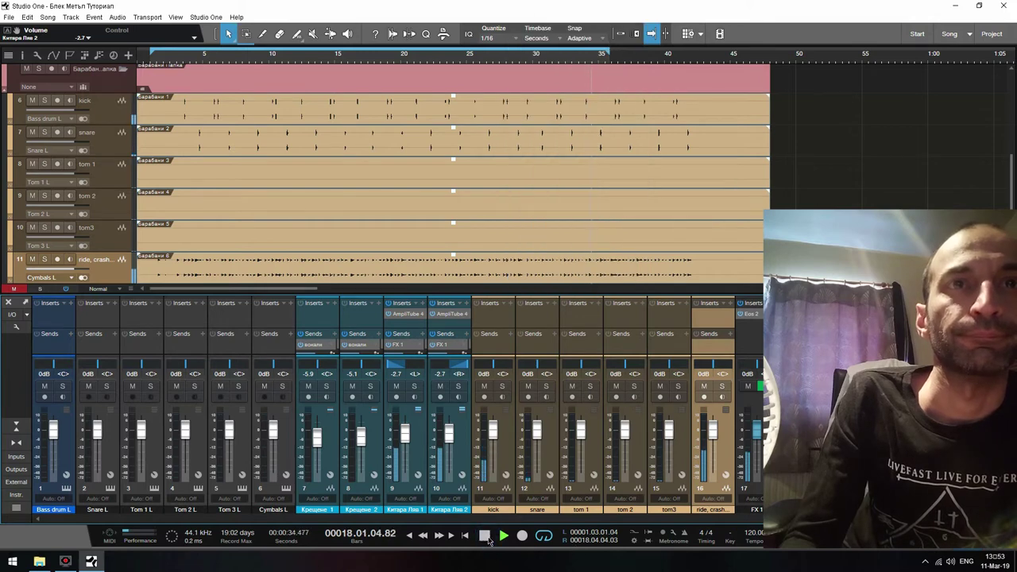
click(512, 304)
drag(644, 48, 637, 90)
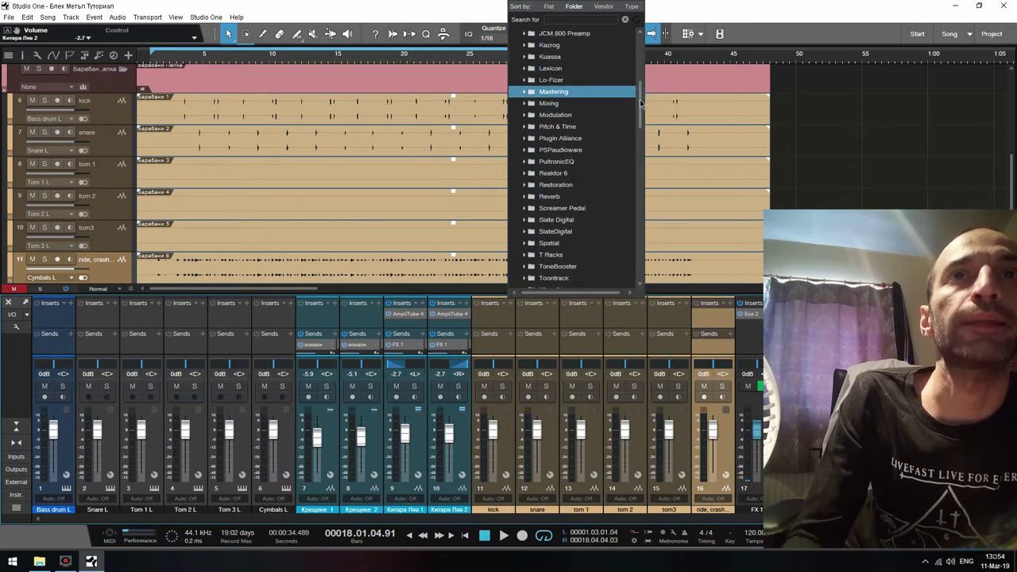
scroll(609, 195, down, 3)
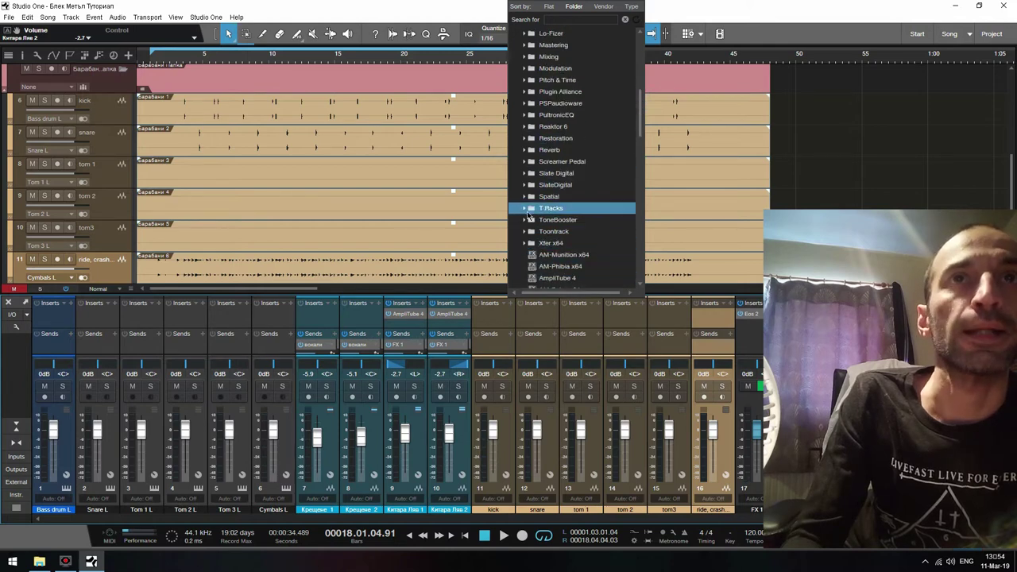
click(526, 209)
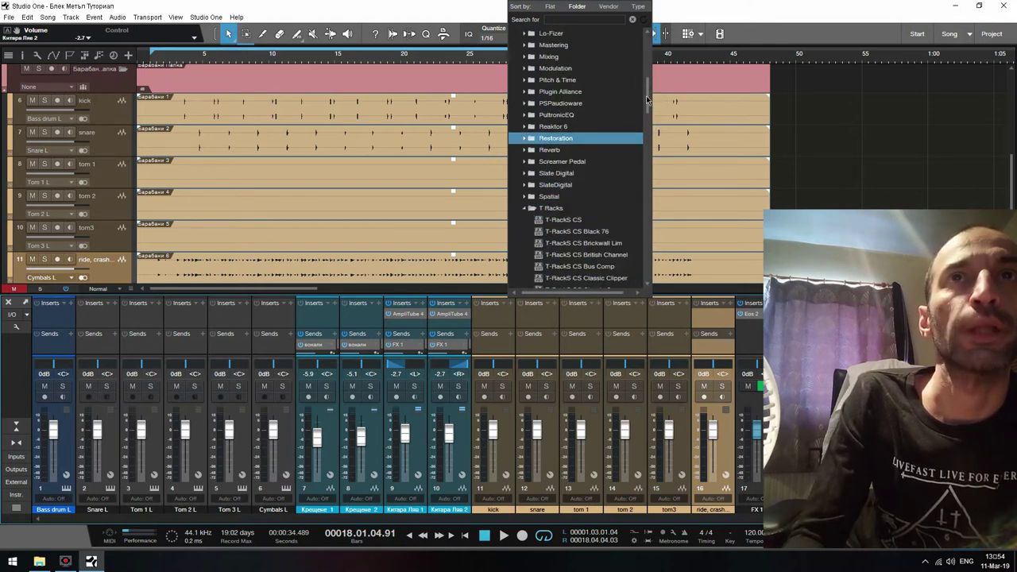
drag(648, 100, 648, 116)
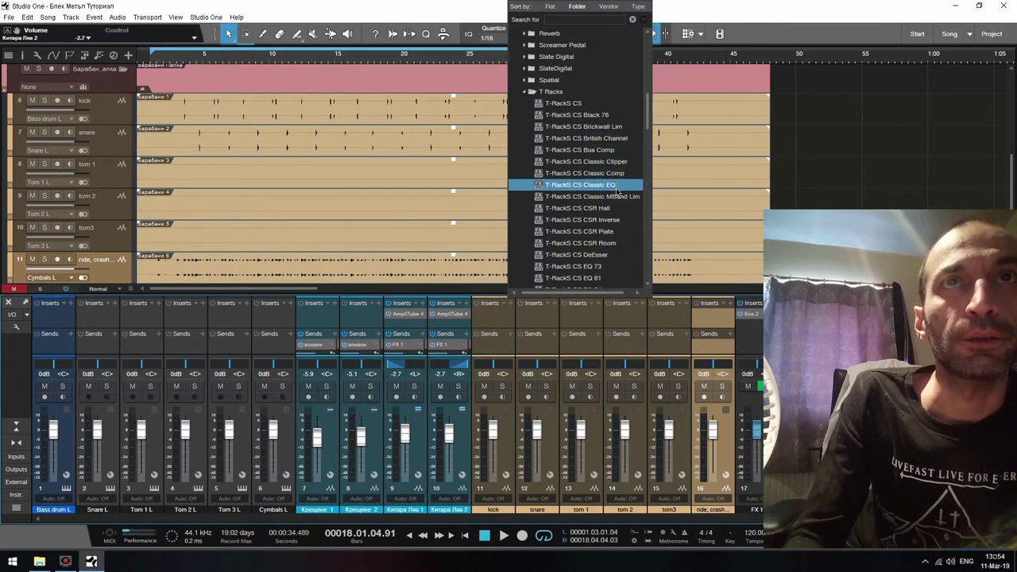
click(617, 186)
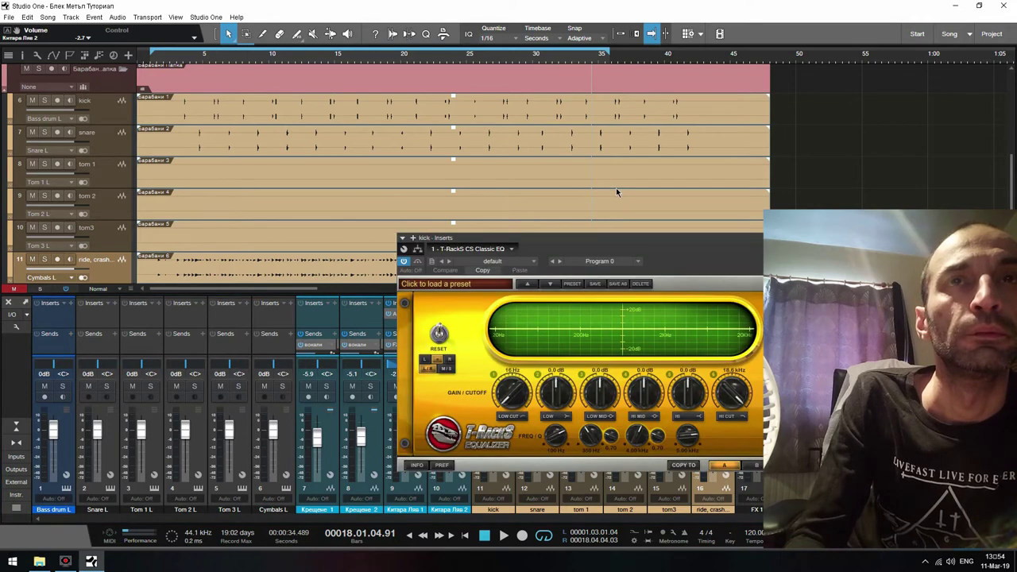
- Look through the Classic EQ's Generic presets and remove the plug-in from the kick channel
click(440, 285)
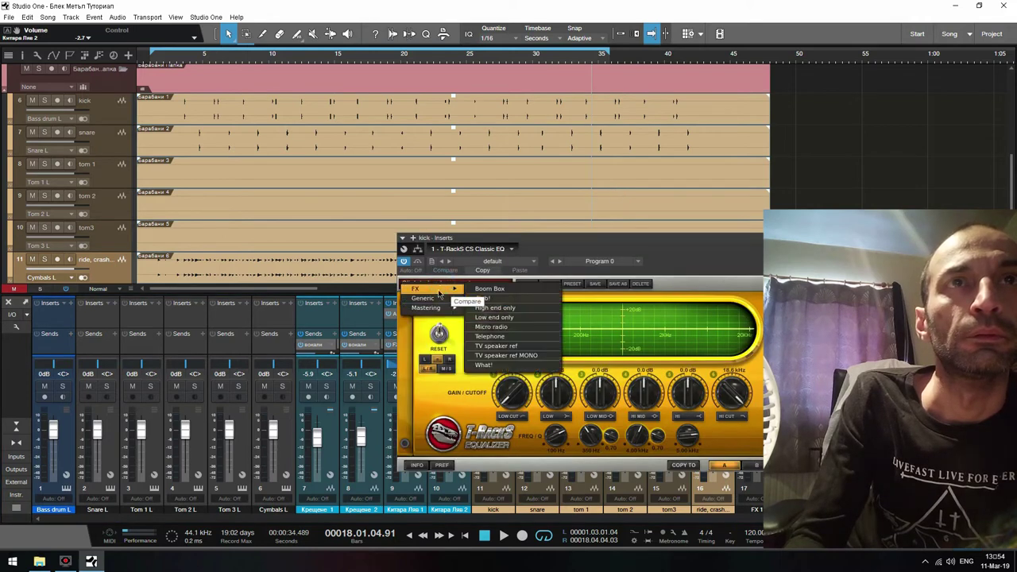
mouse_move(437, 300)
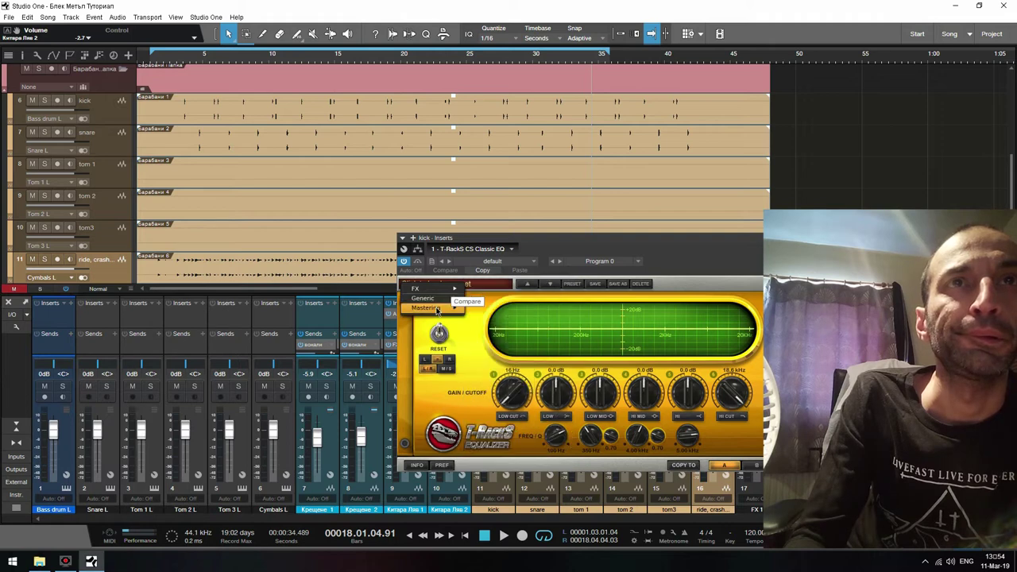
click(438, 309)
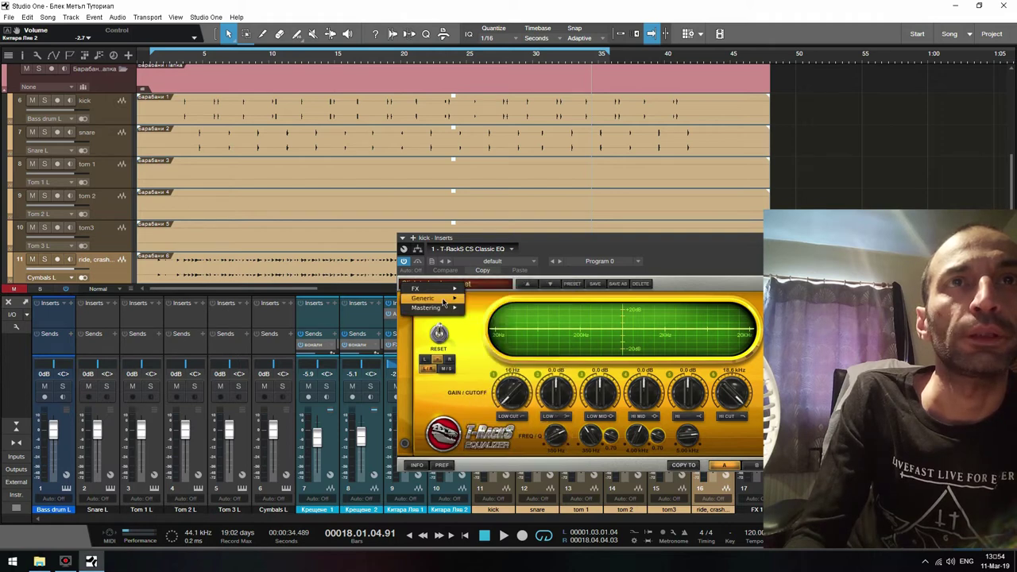
click(440, 285)
mouse_move(515, 463)
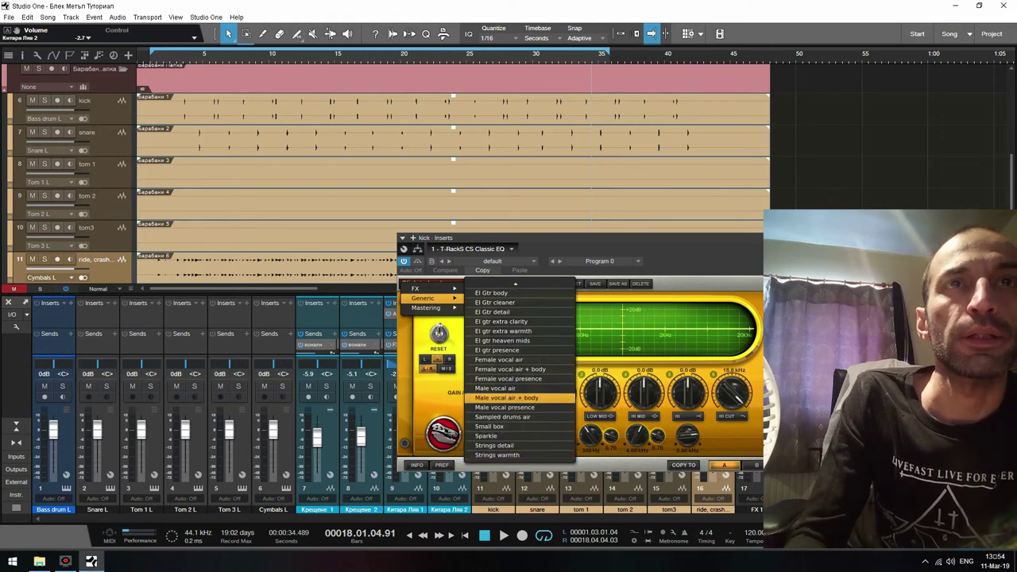
click(506, 397)
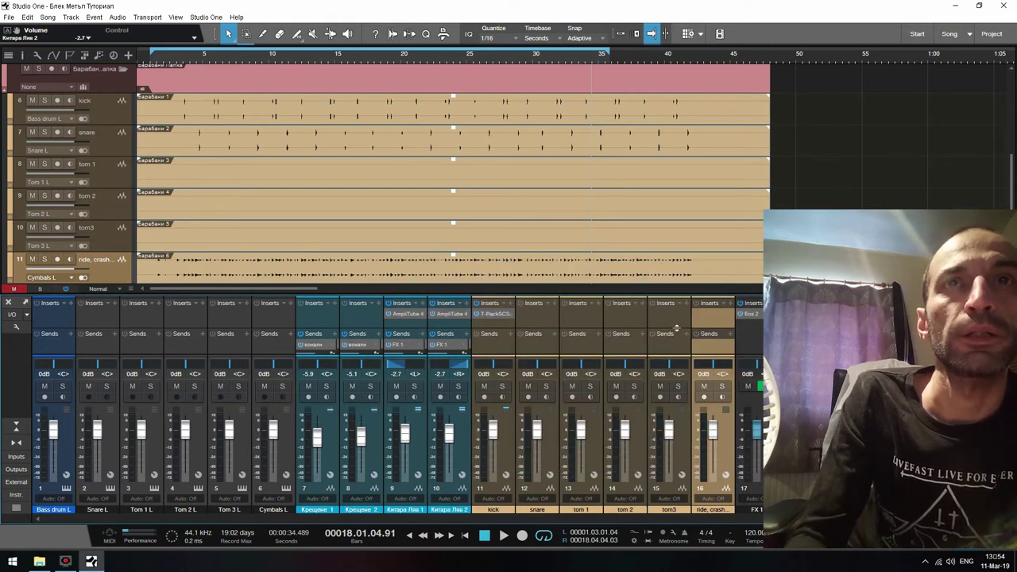
right_click(488, 317)
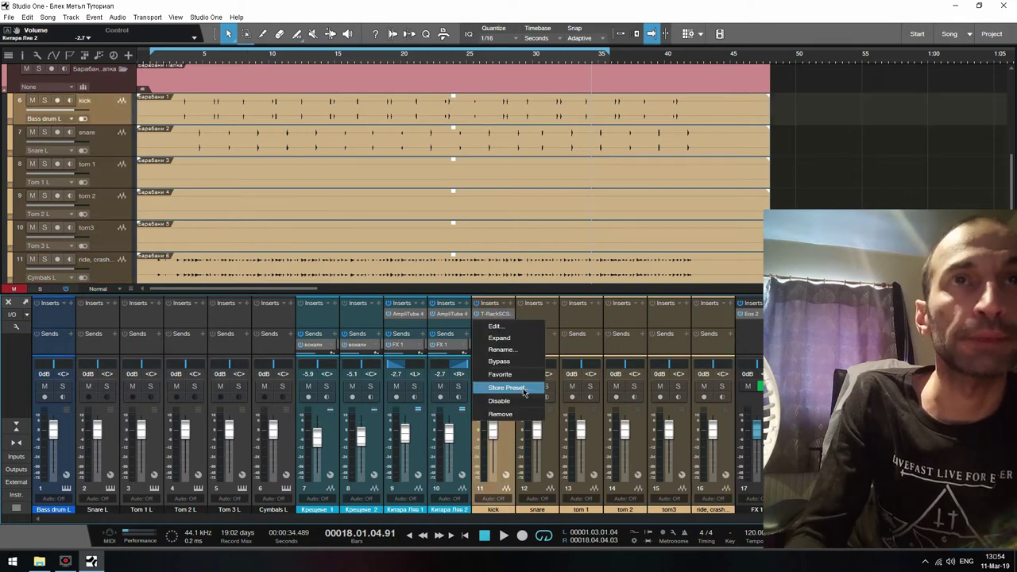
click(513, 417)
- Insert the T-RackS CS EQ 81 on the kick channel and load its Punchy Drums preset
click(510, 306)
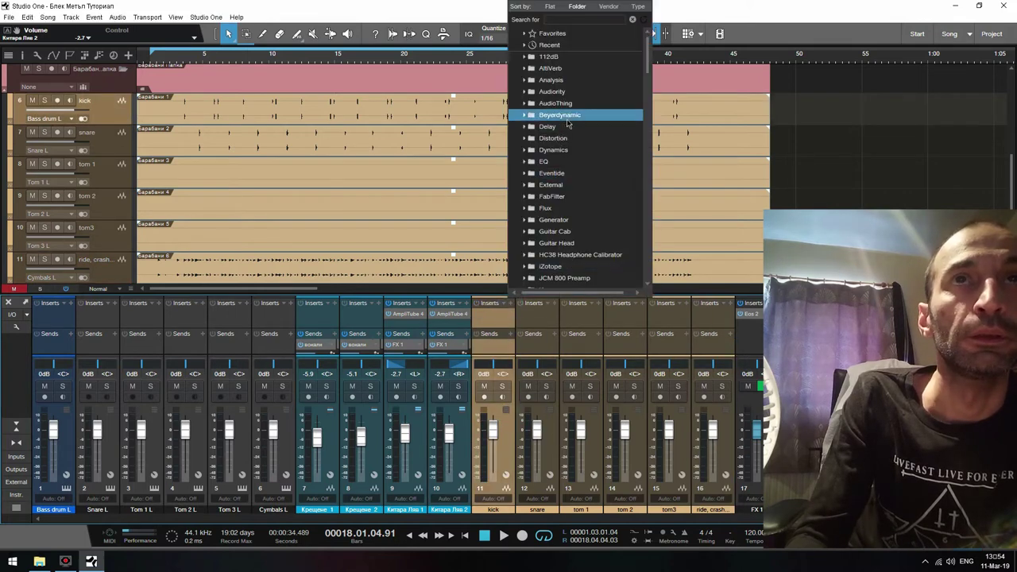
drag(648, 55, 638, 126)
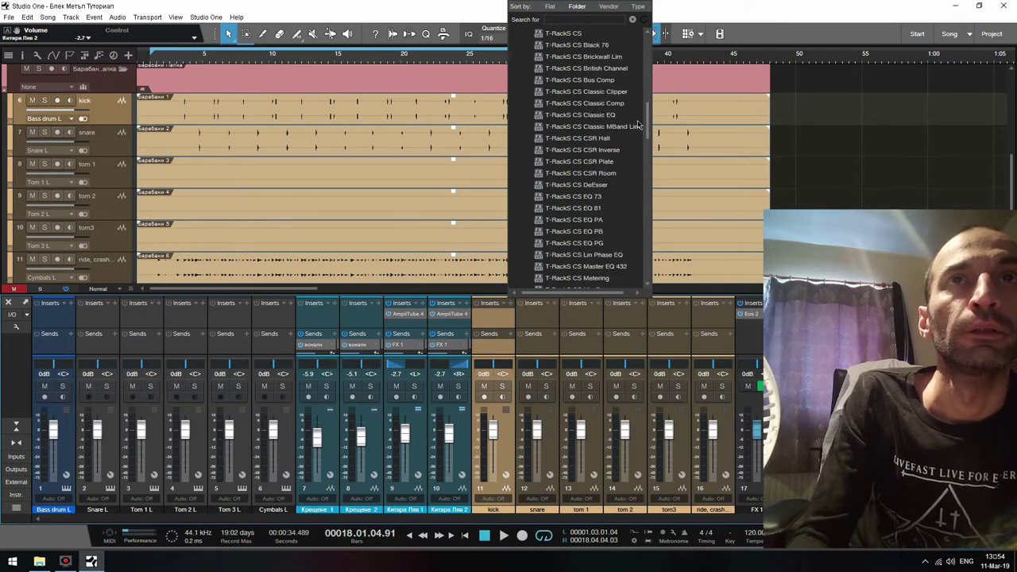
click(604, 208)
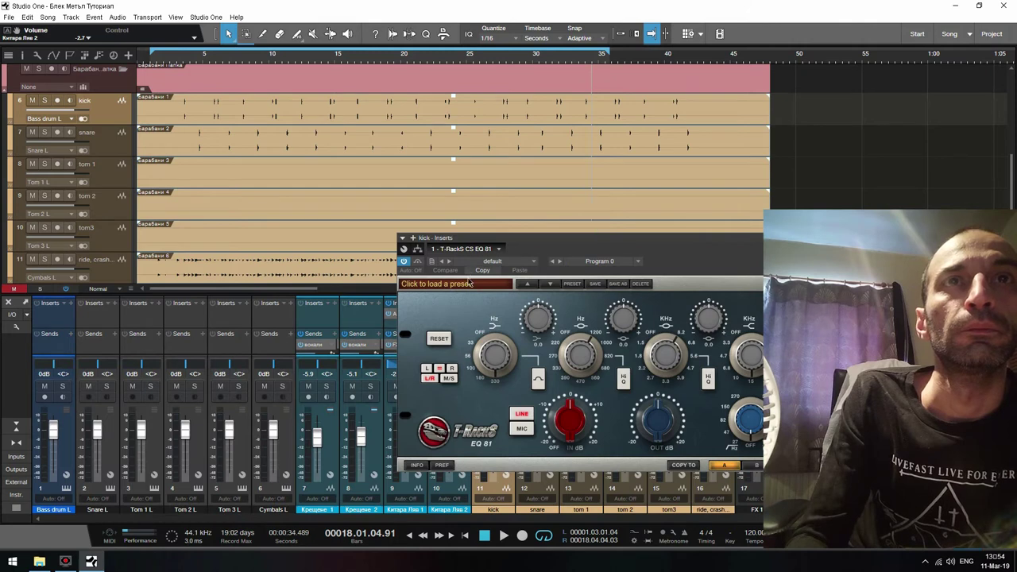
click(469, 284)
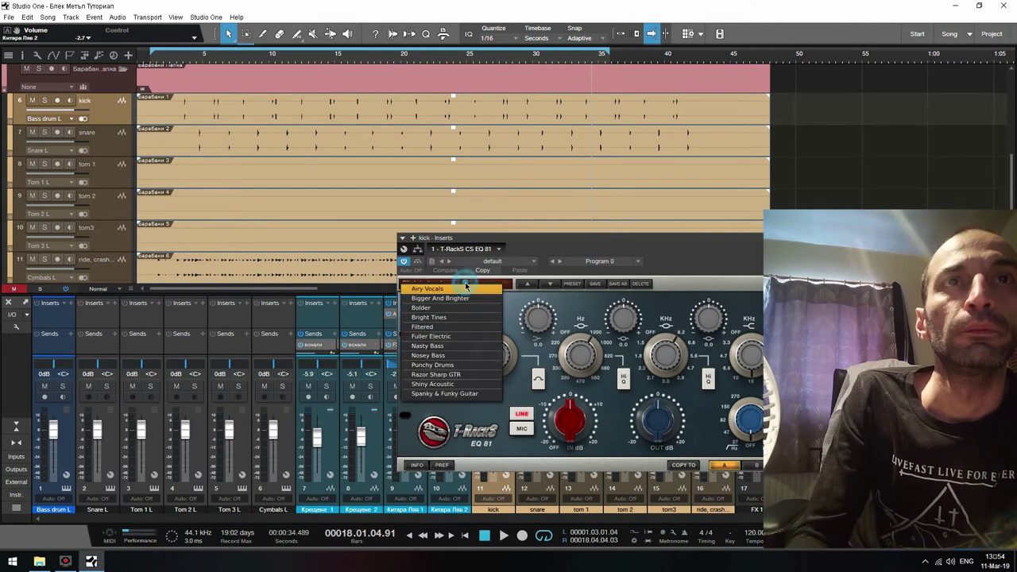
click(454, 365)
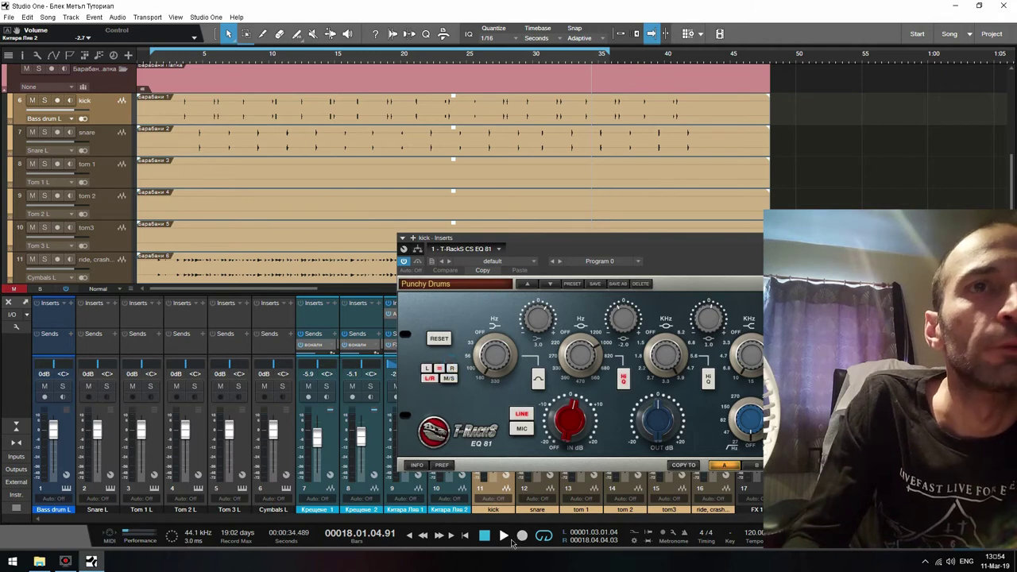
- Play the song to audition the kick with the EQ 81 and remove that plug-in from the kick channel
click(509, 538)
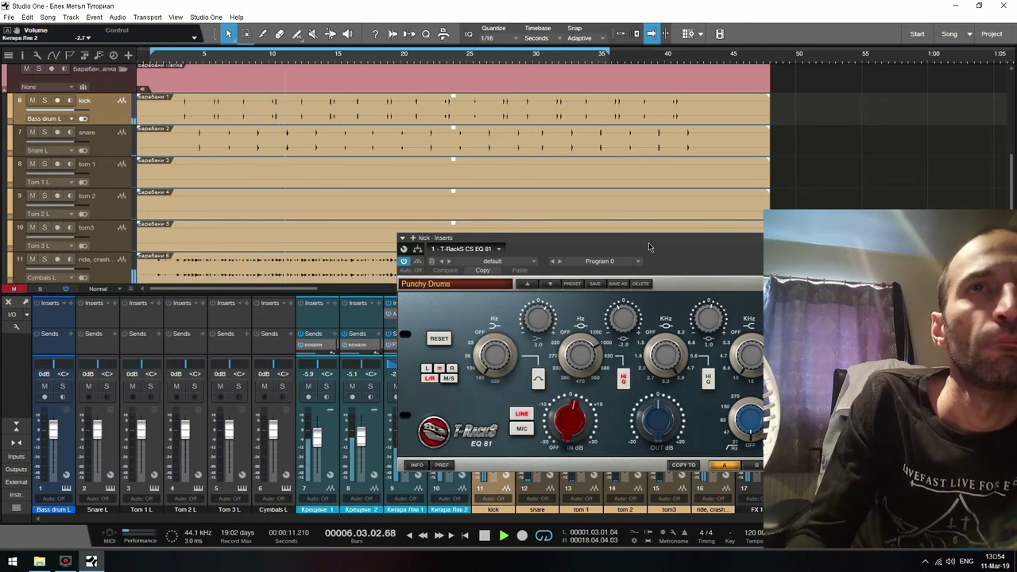
drag(659, 244, 809, 193)
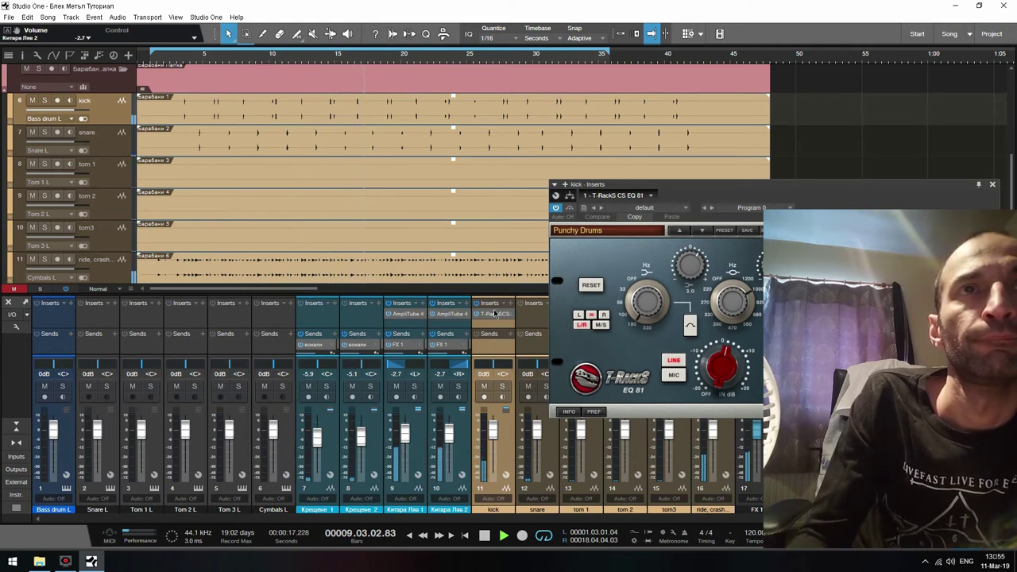
click(600, 229)
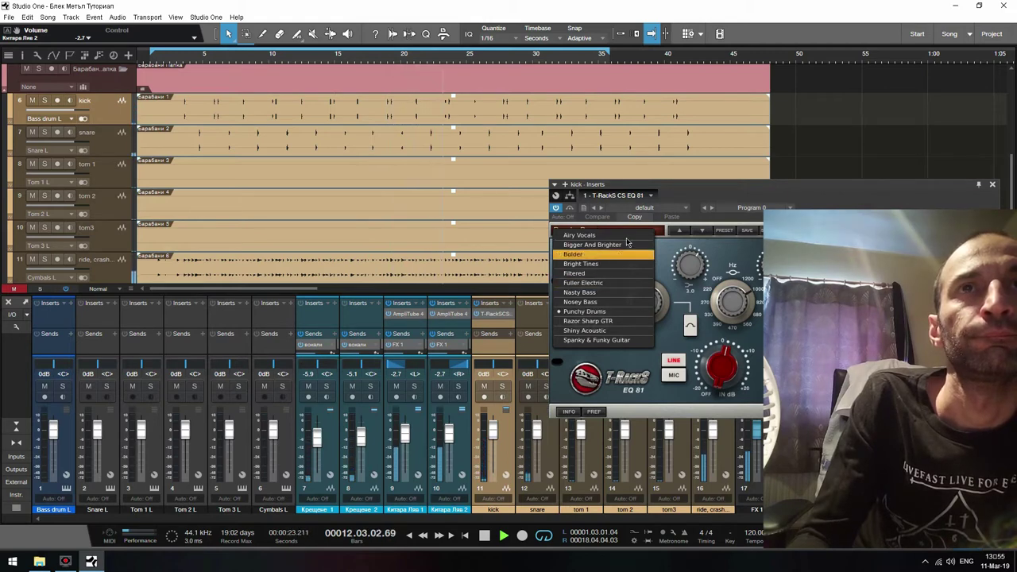
drag(723, 208, 701, 209)
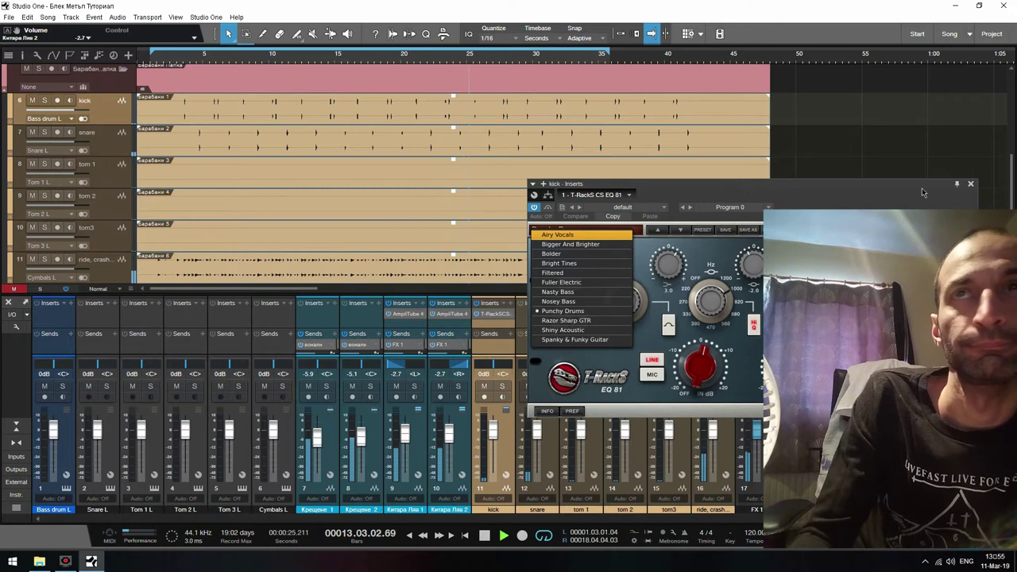
click(971, 184)
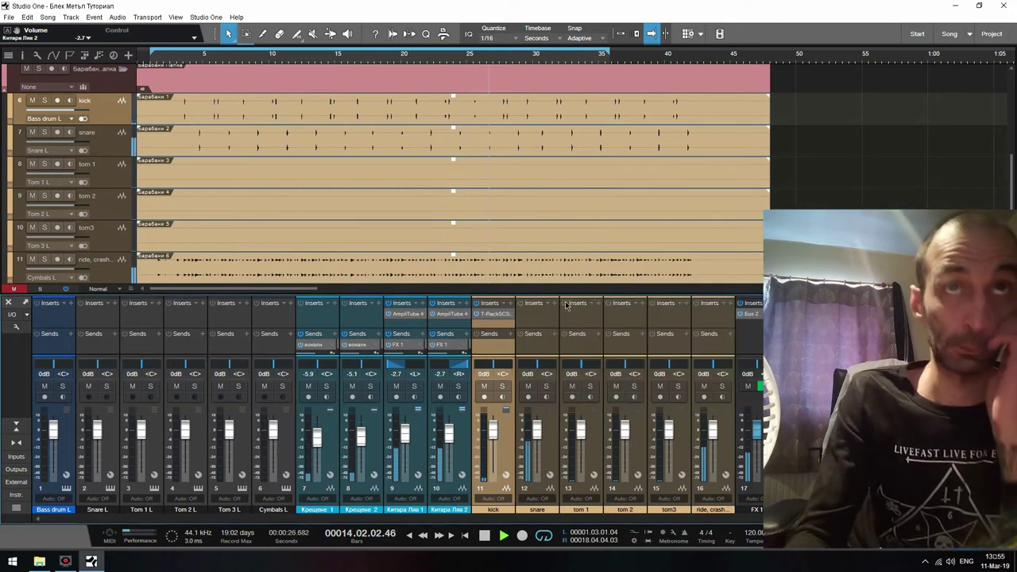
right_click(480, 318)
click(501, 414)
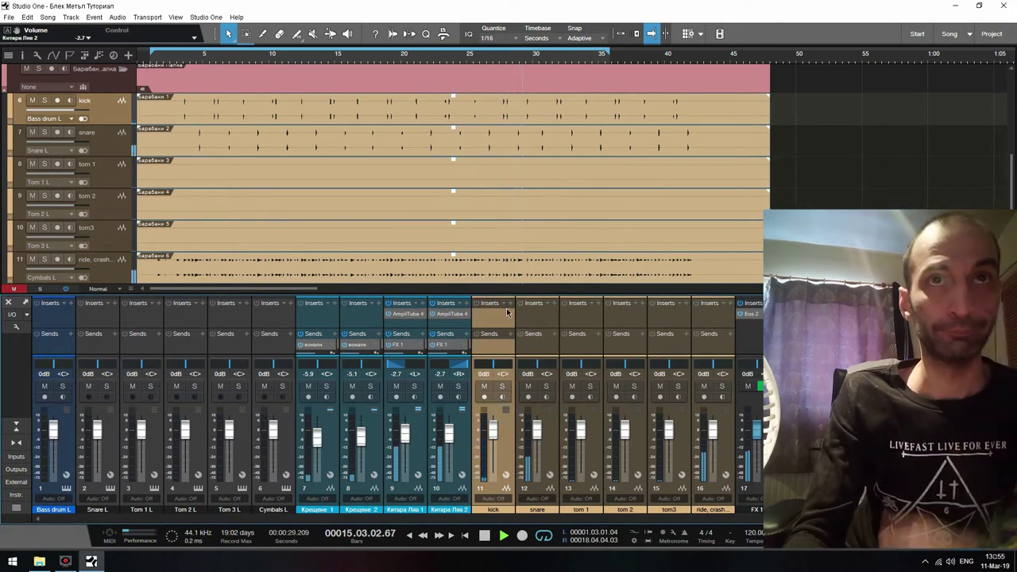
- Search the plug-in list for "tr5" and insert TR5 EQual on the kick channel
click(510, 303)
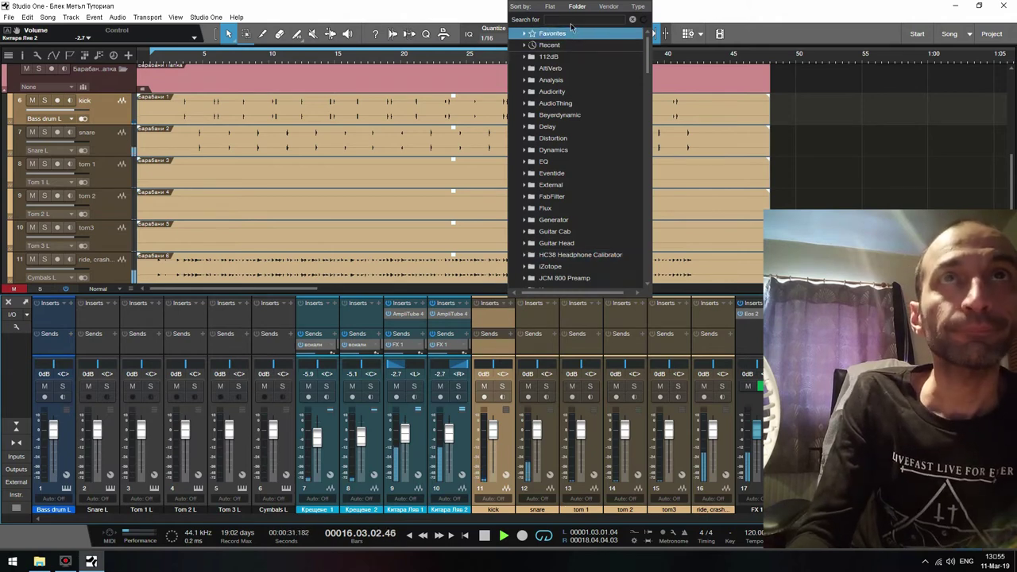
text(t)
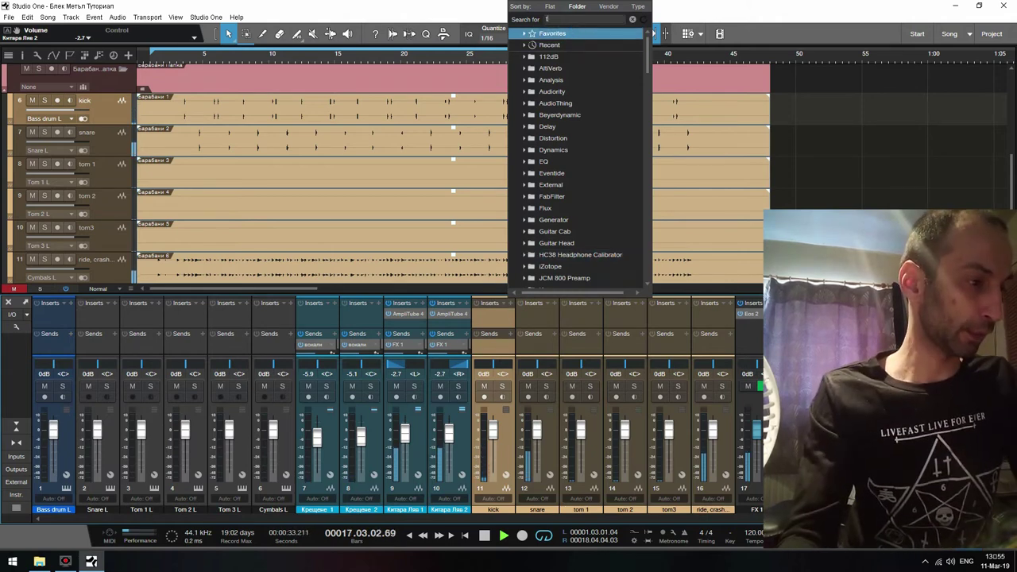
text(r5)
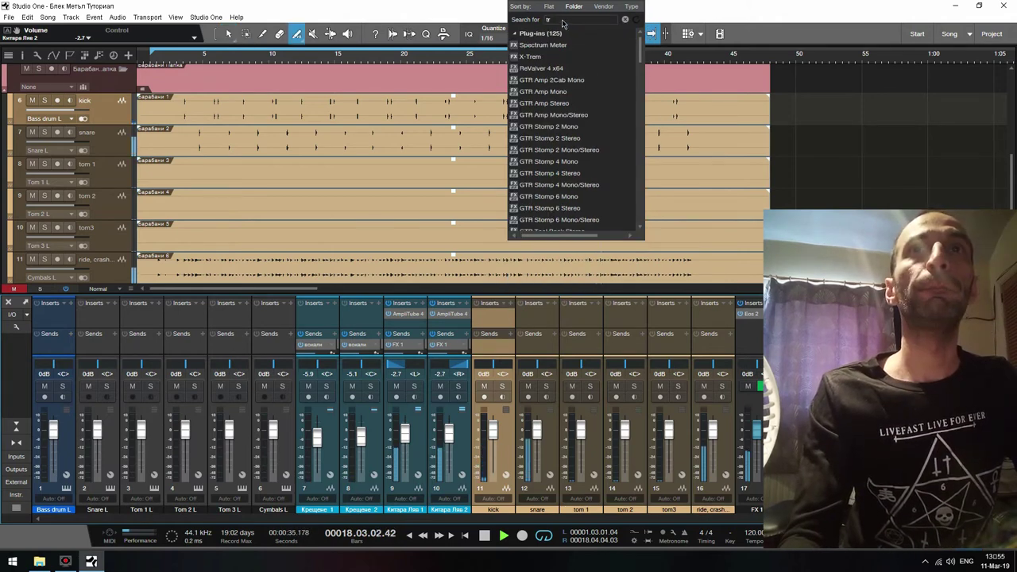
text(5)
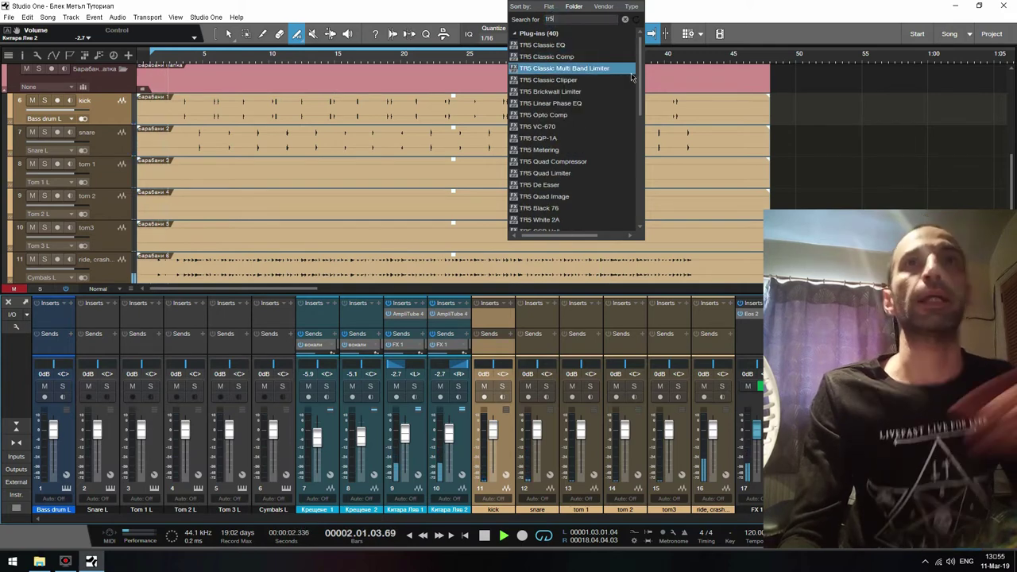
scroll(635, 75, down, 8)
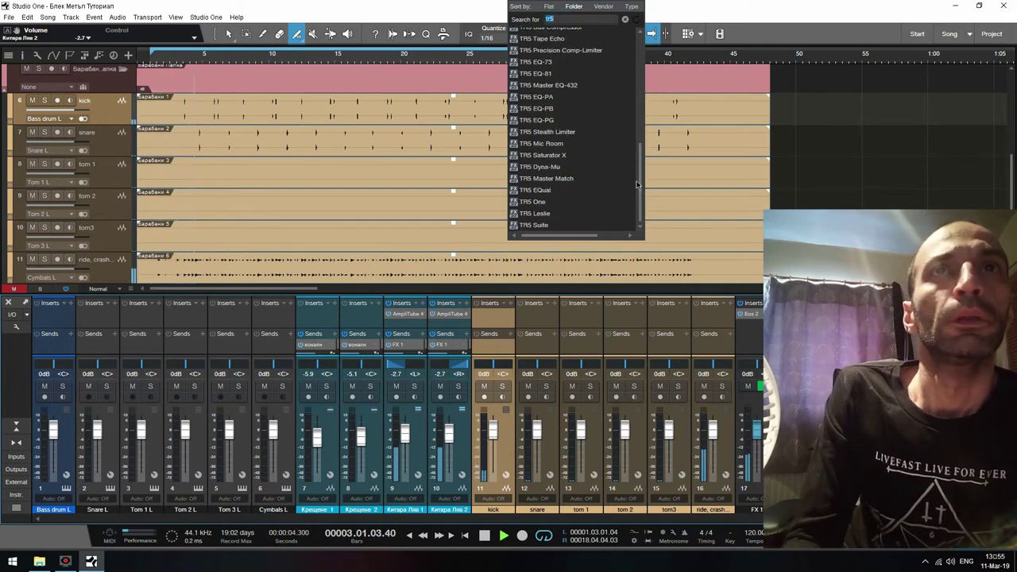
click(558, 188)
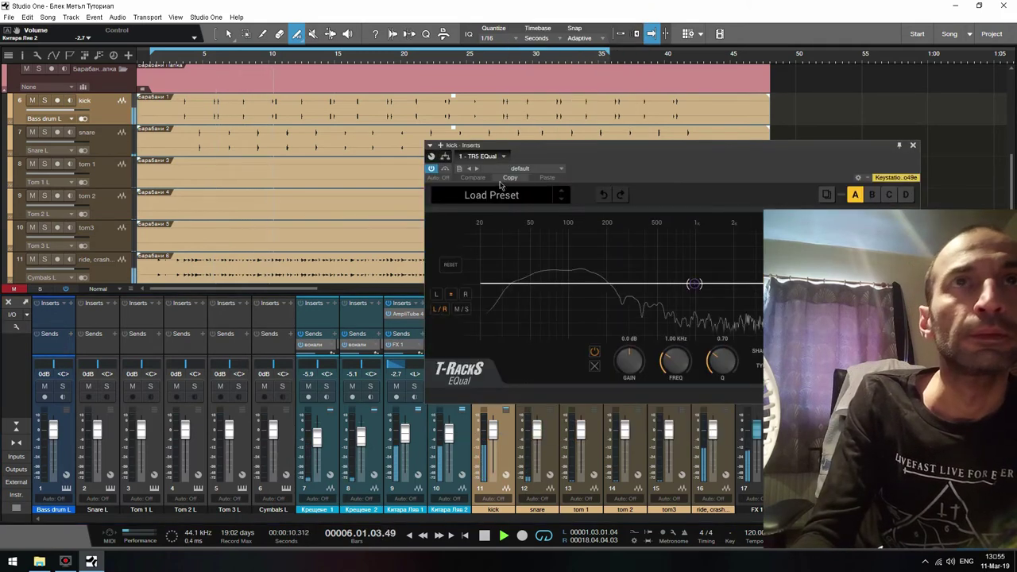
- Load the preset The Kick in the kick channel's TR5 EQual
click(501, 198)
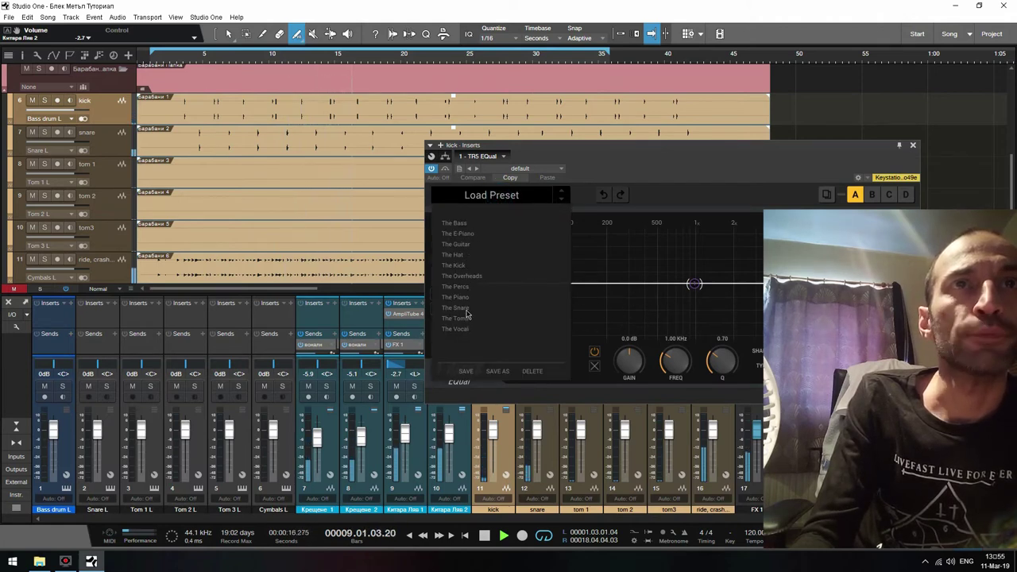
click(464, 267)
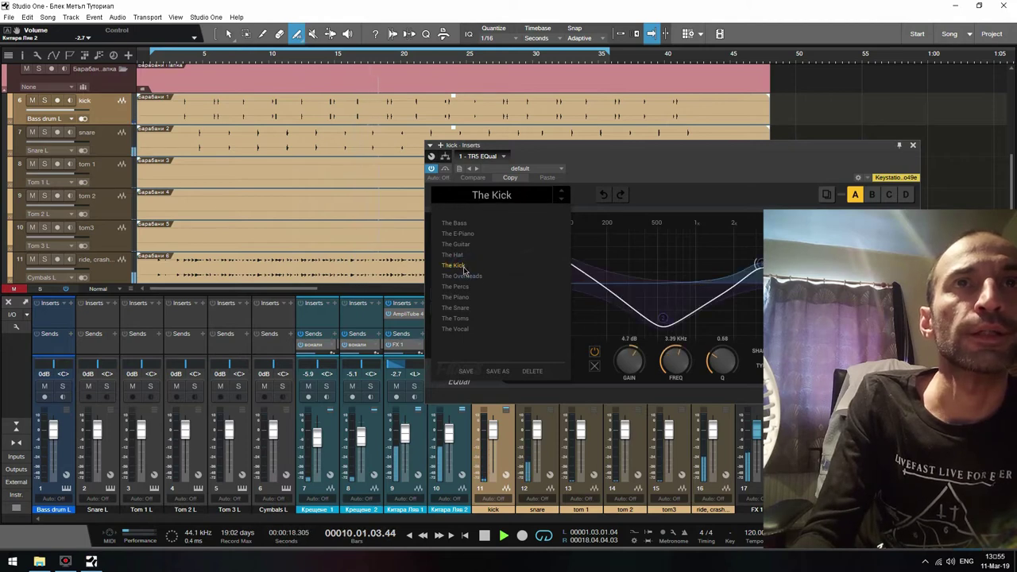
click(503, 345)
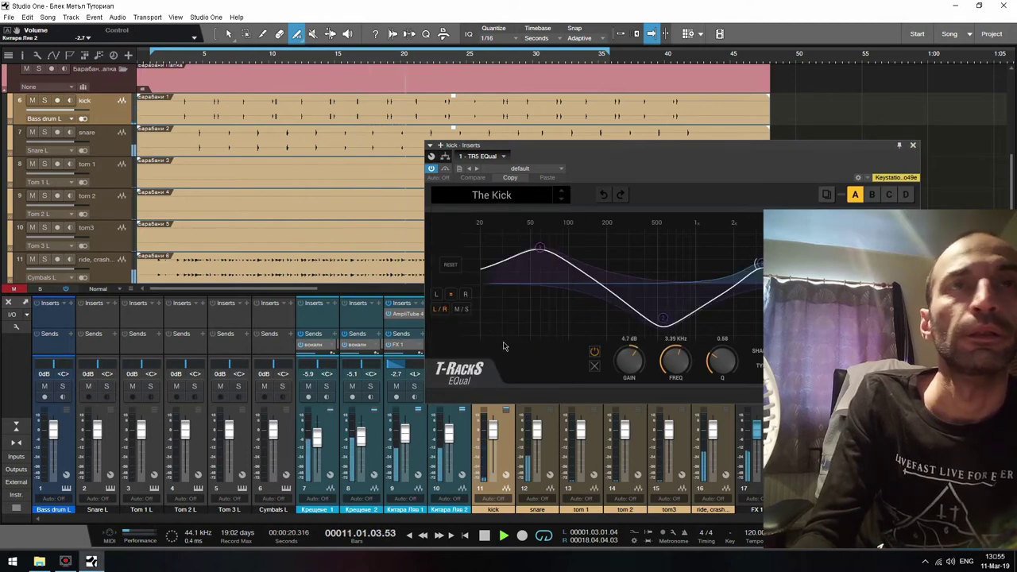
- Copy the kick channel's TR5 EQual to the snare channel and load the preset The Snare in it
click(914, 146)
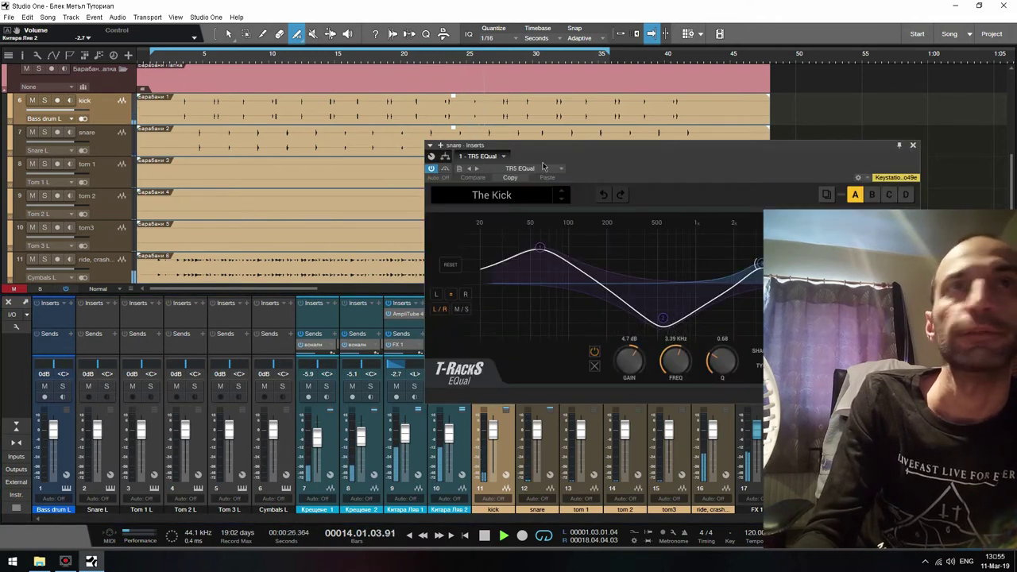
click(503, 197)
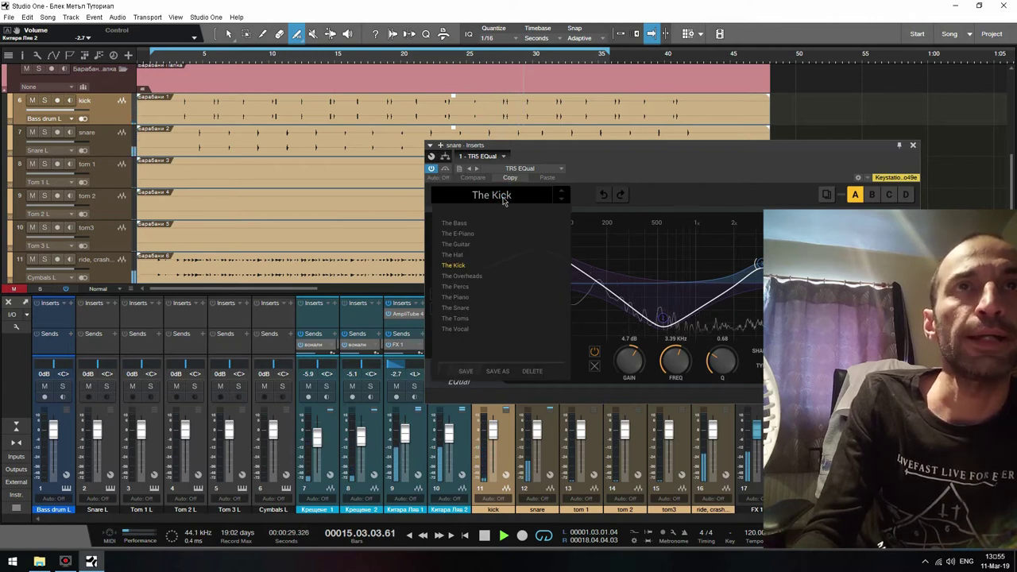
click(462, 308)
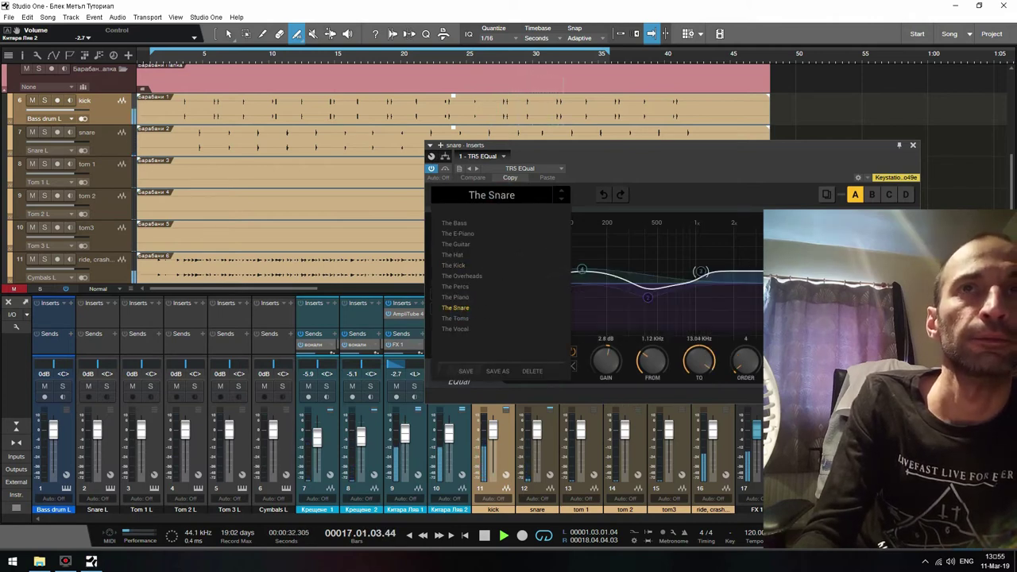
click(913, 146)
- Copy the snare channel's TR5 EQual to the tom 1, tom 2 and tom3 channels
drag(538, 318, 586, 314)
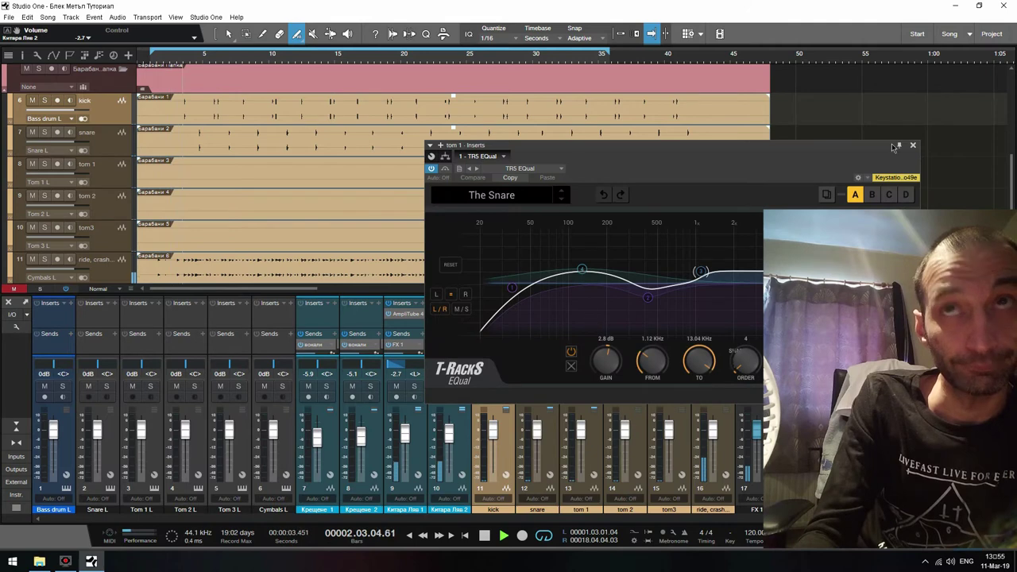
click(913, 146)
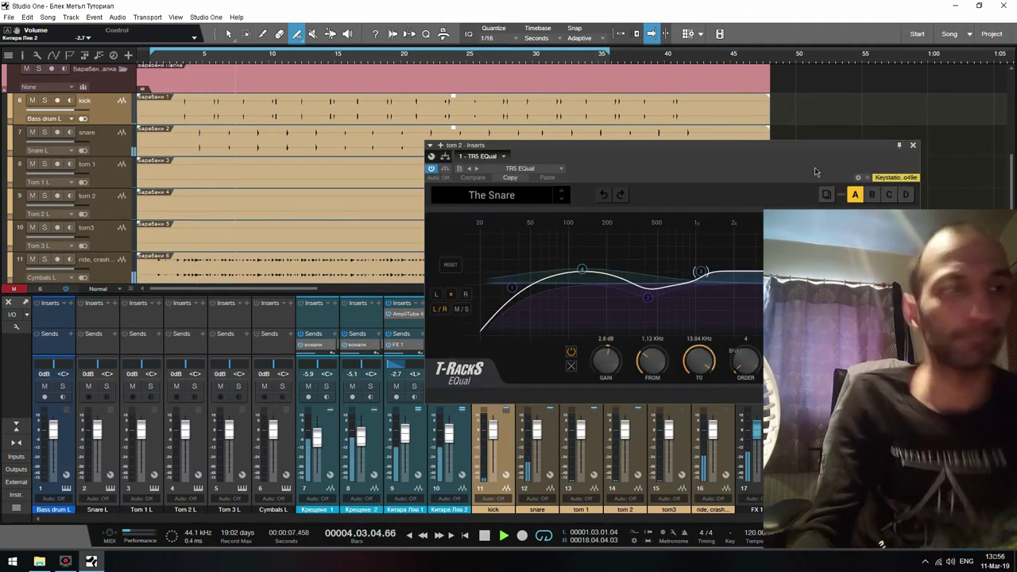
click(913, 146)
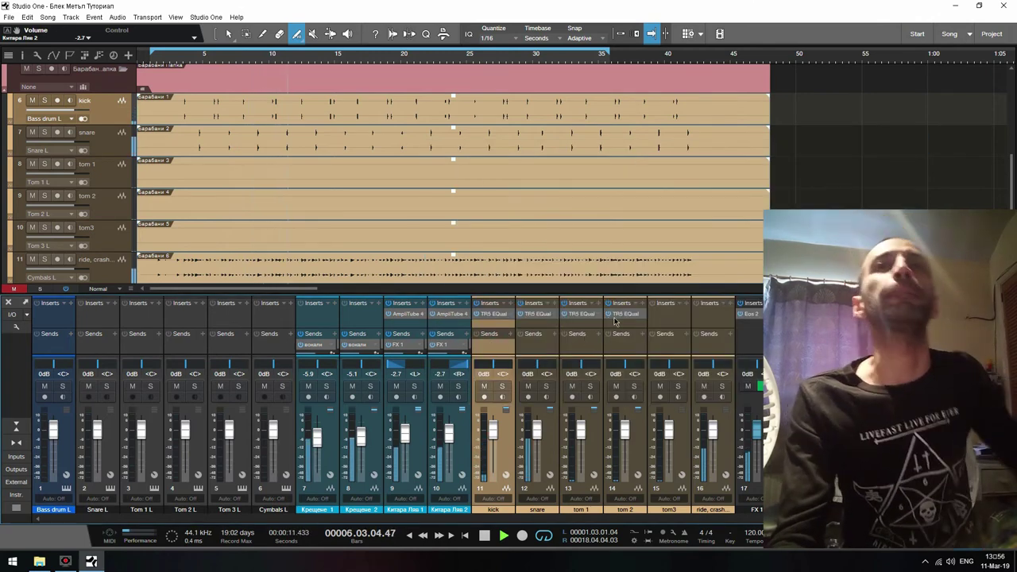
drag(626, 313, 662, 318)
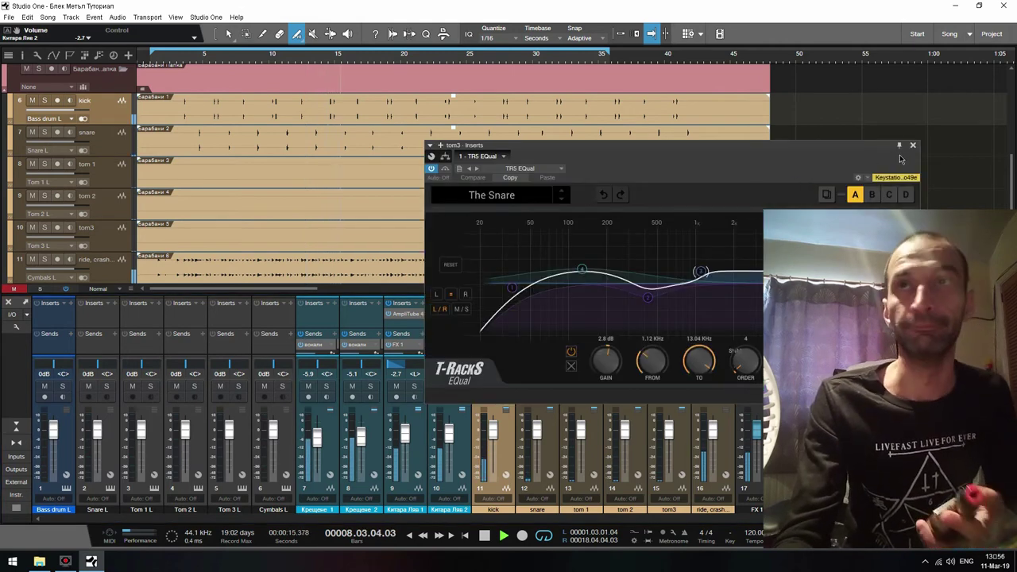
click(913, 147)
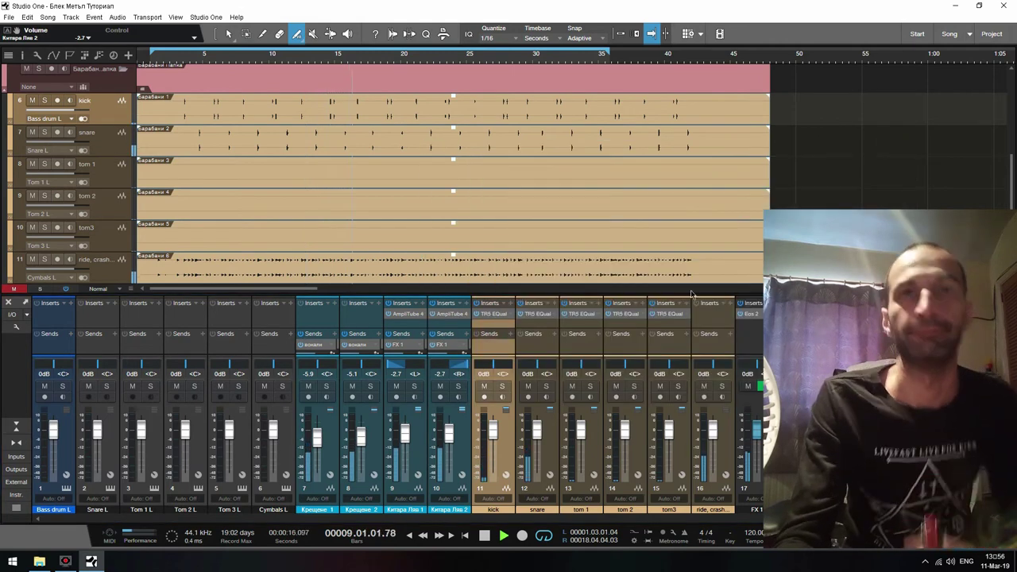
- Check the snare channel's TR5 EQual curve during playback and look over the arrangement
click(540, 315)
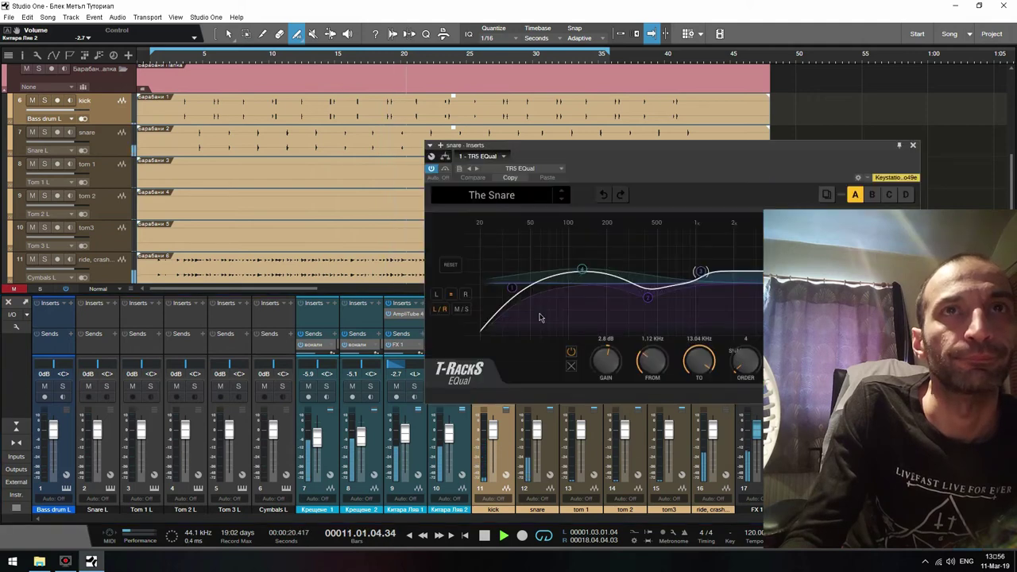
click(914, 146)
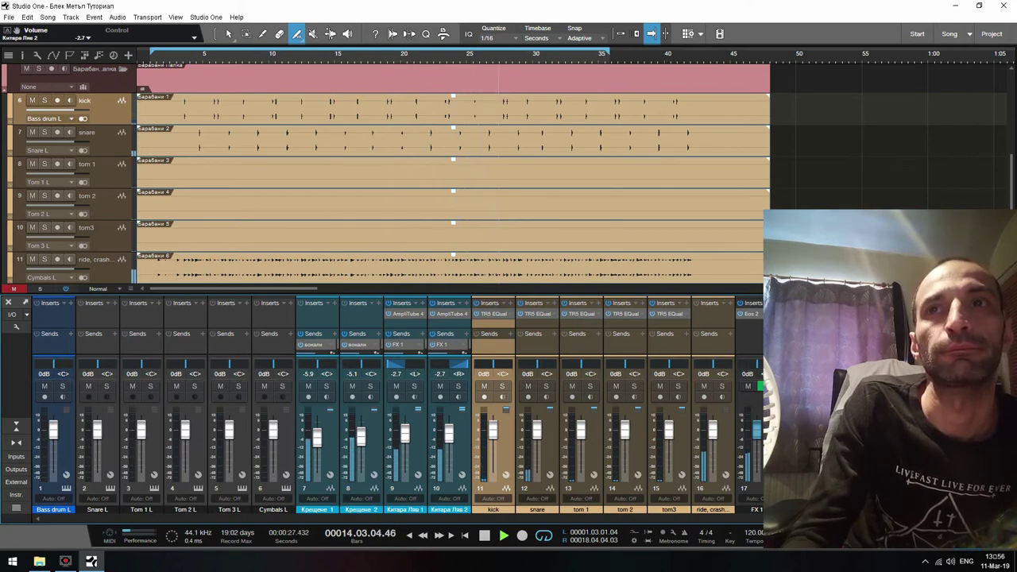
key(F3)
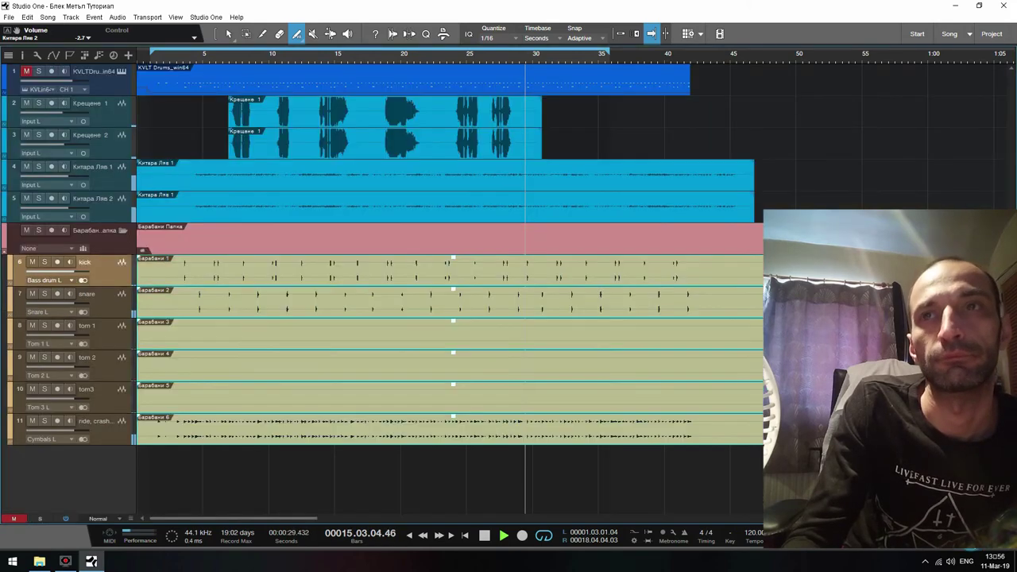
key(F2)
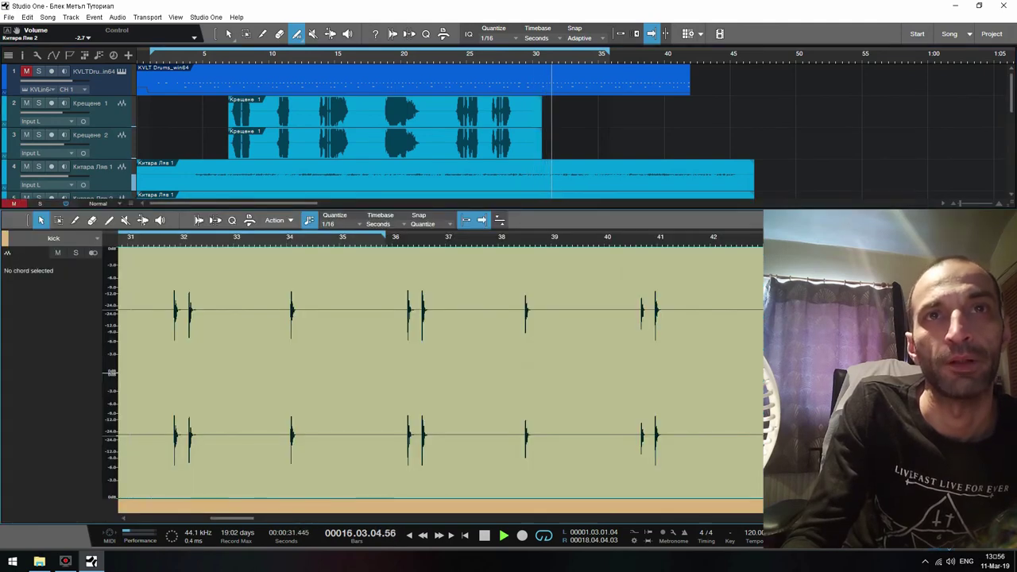
key(F2)
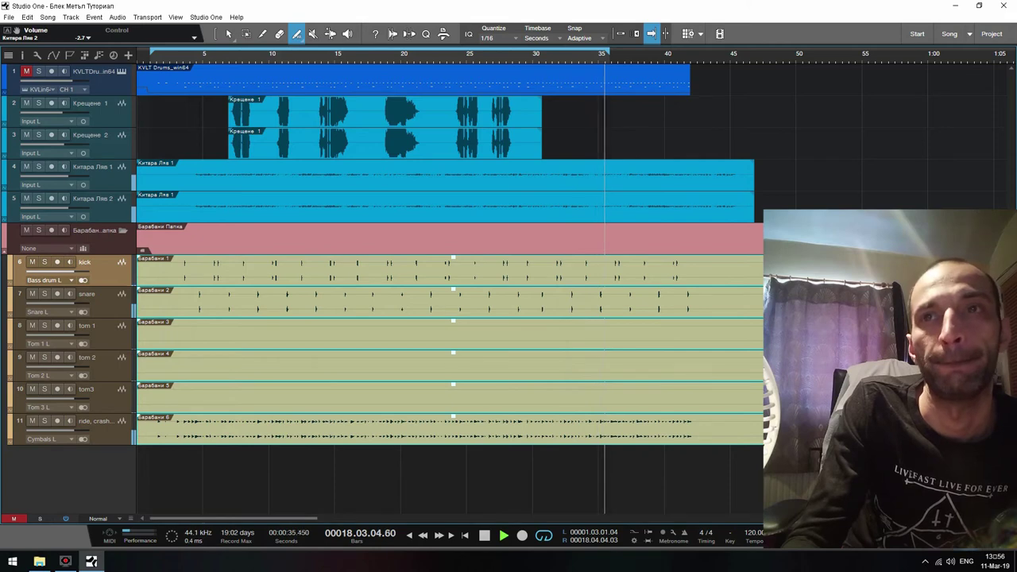
key(F3)
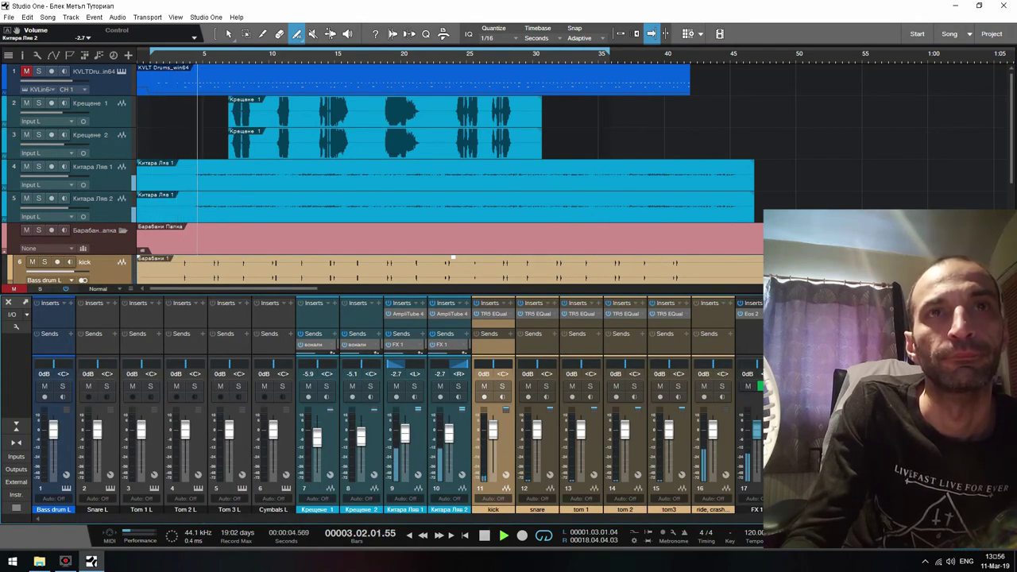
- Add a bus channel to the mixer for the drums
right_click(715, 312)
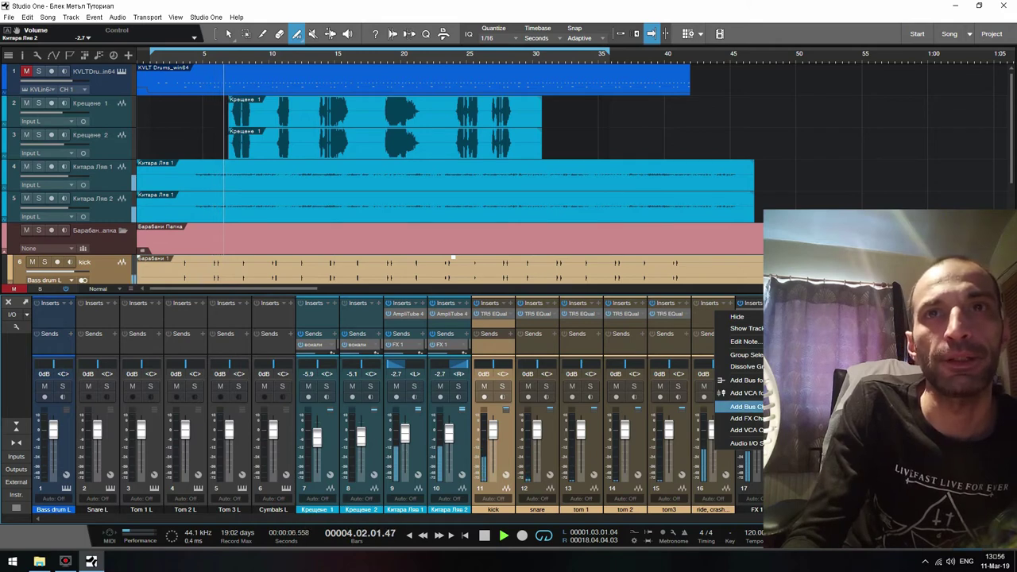
click(747, 406)
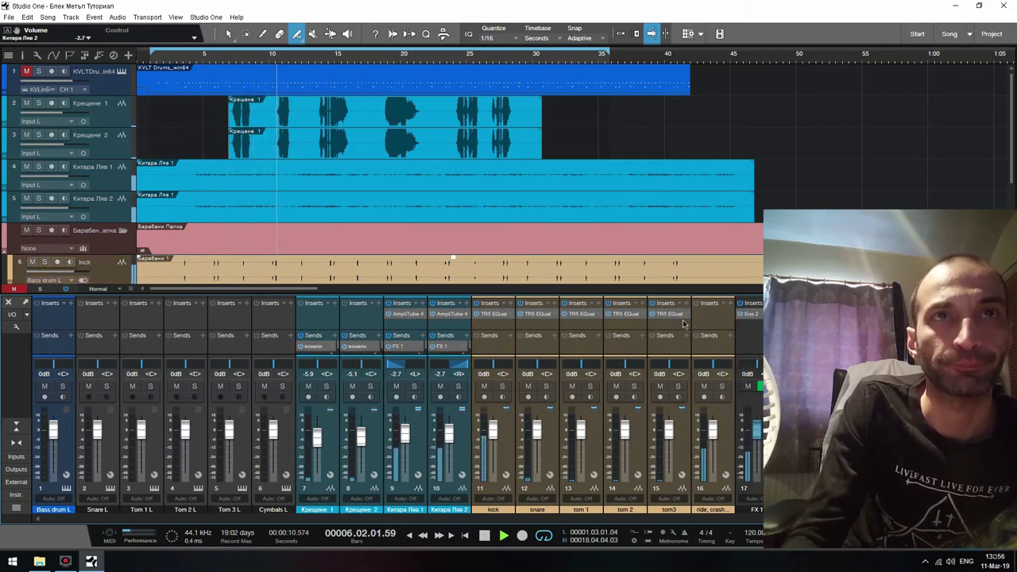
- Insert the T-RackS CS Classic EQ from the T Racks folder on the Bus 1 channel
key(F5)
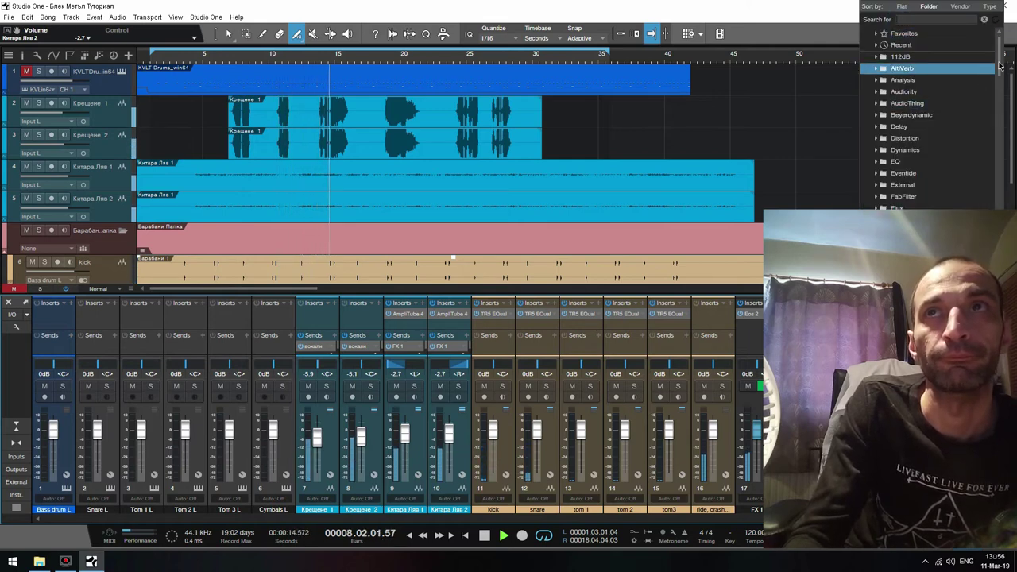
drag(1000, 57, 998, 124)
click(952, 196)
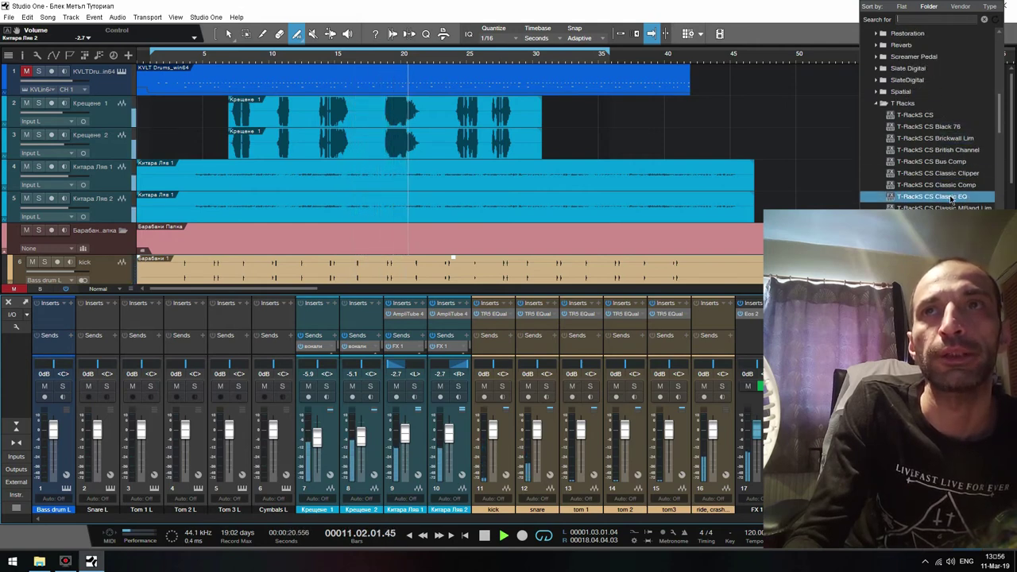
drag(952, 196, 688, 208)
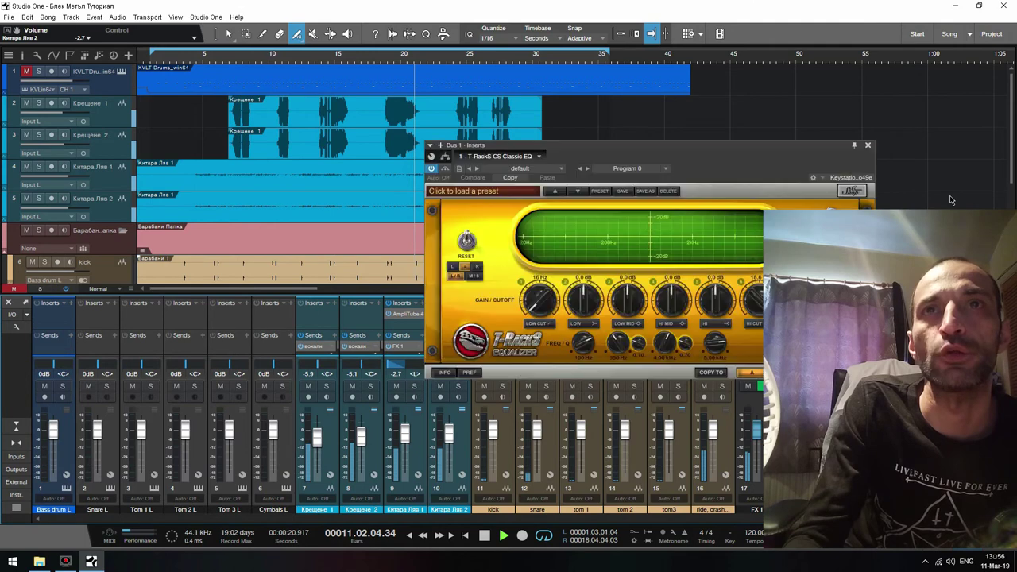
- Browse the Classic EQ's Mastering and Generic presets for a drum setting and close the plug-in
click(517, 194)
mouse_move(468, 209)
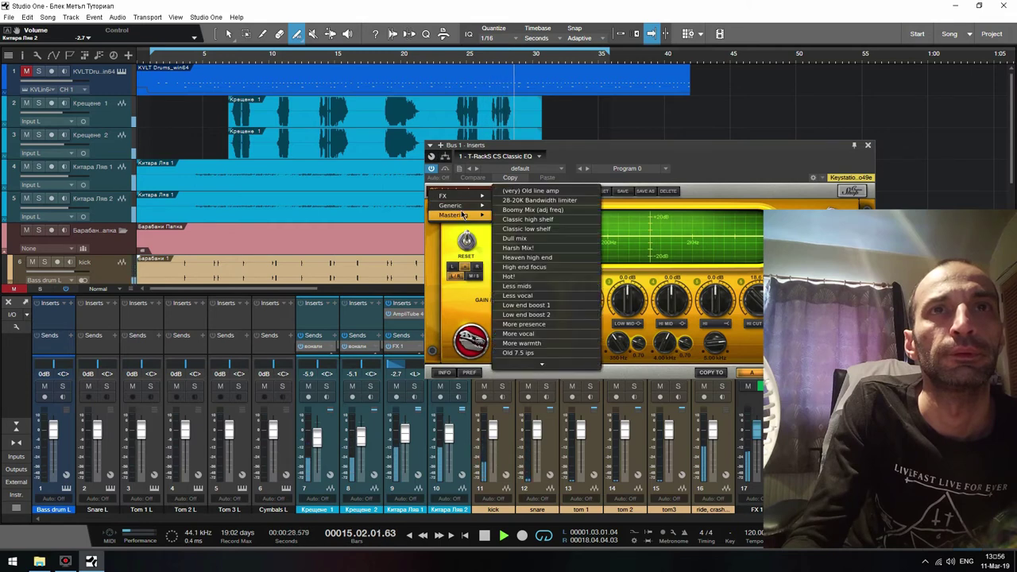
click(463, 215)
click(517, 194)
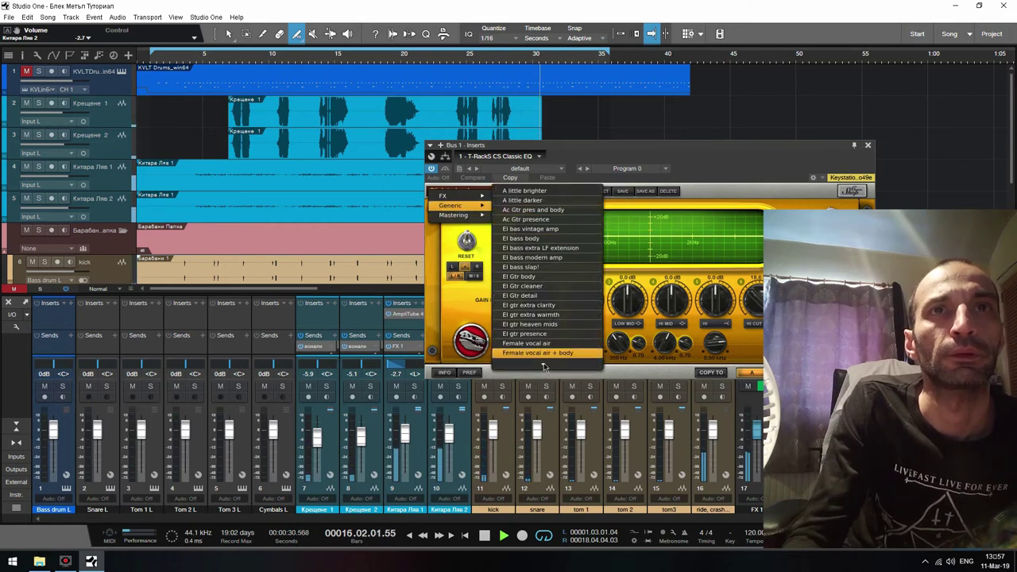
scroll(541, 358, down, 3)
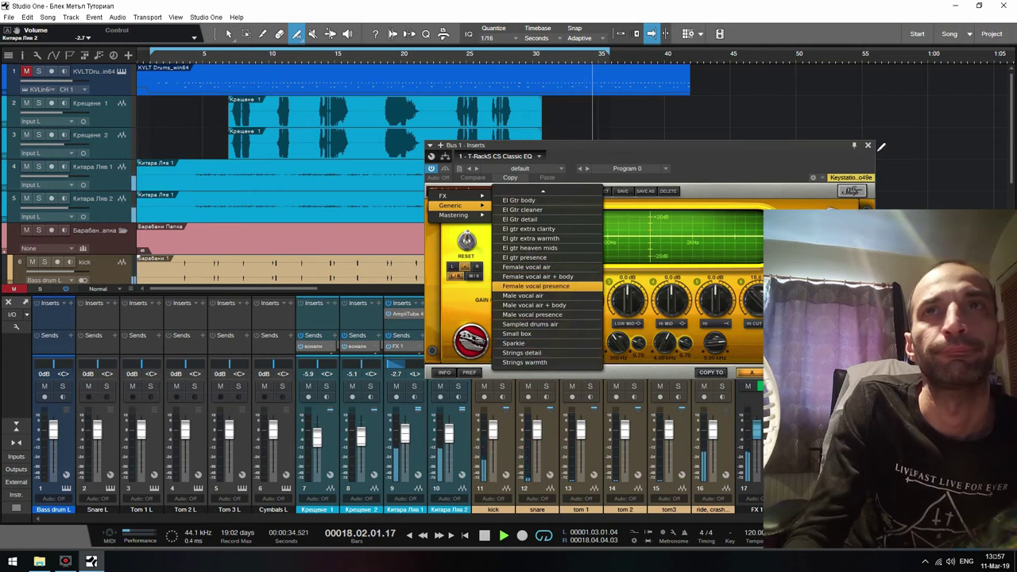
click(868, 146)
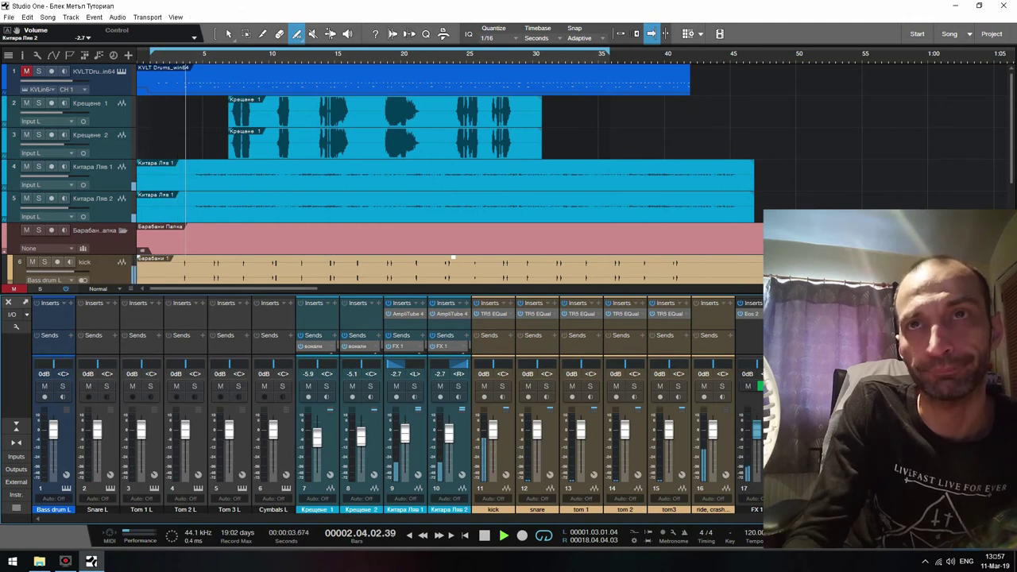
- Insert the T-RackS CS EQ 81 on the Bus 1 channel and load its Punchy Drums preset
key(F7)
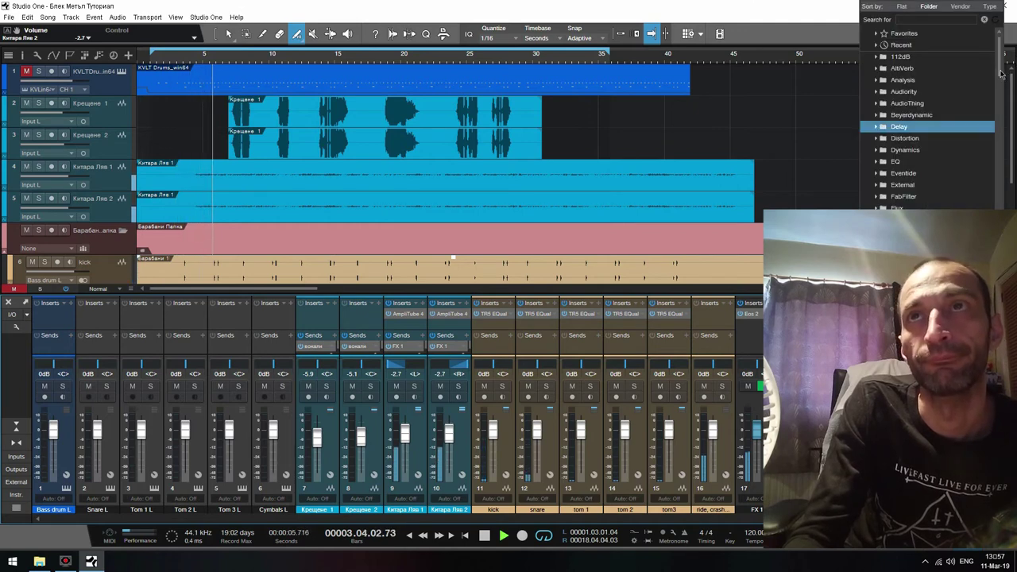
drag(1001, 56, 1003, 135)
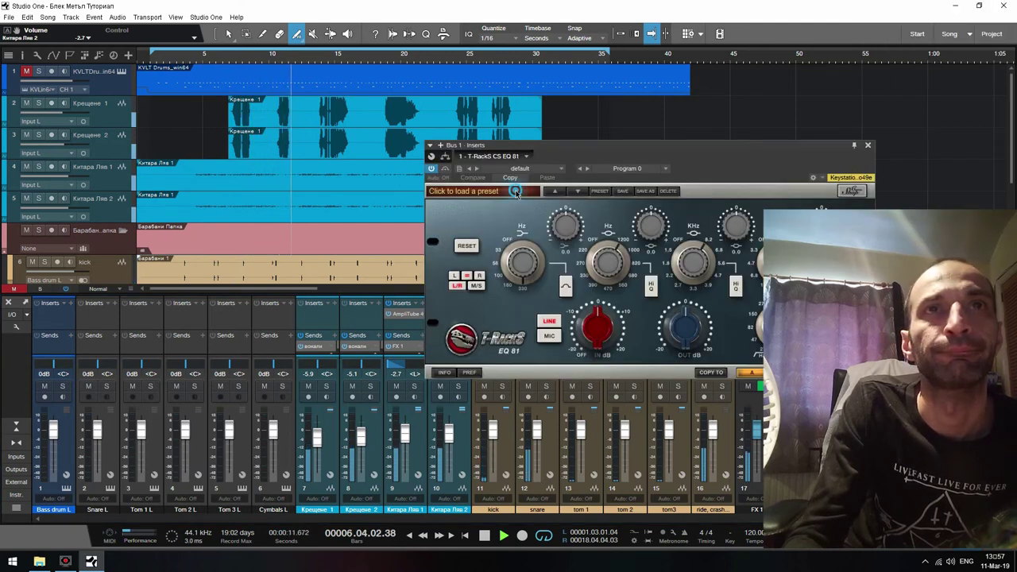
click(483, 191)
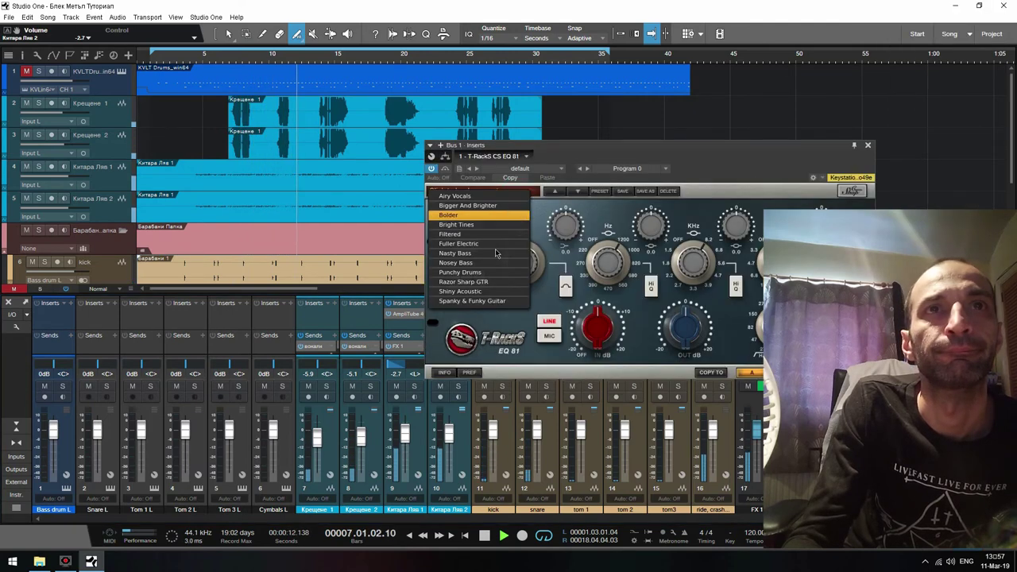
click(460, 272)
click(868, 144)
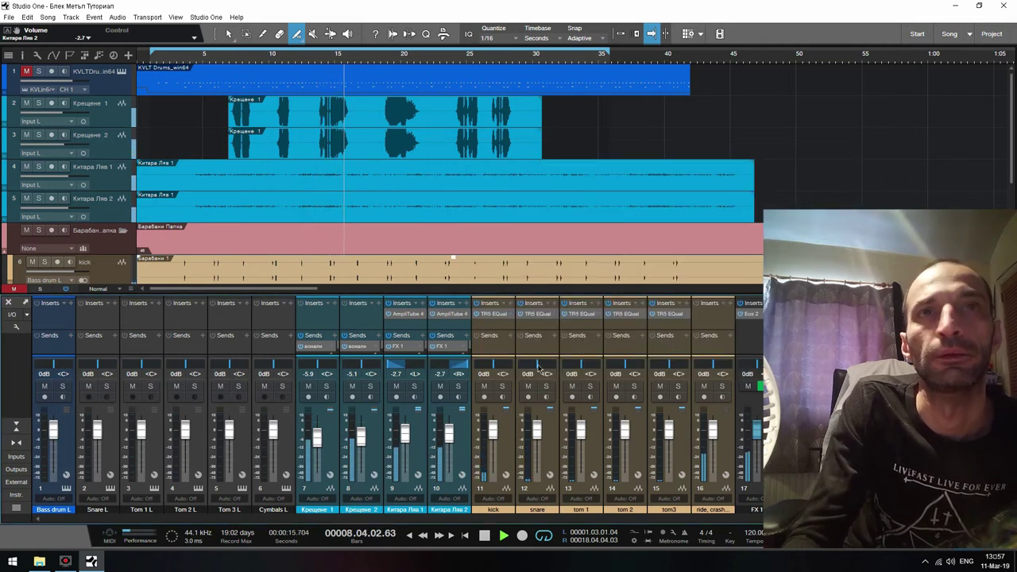
- Select all drum channels from kick to ride and crash and route their outputs to Bus 1
click(492, 347)
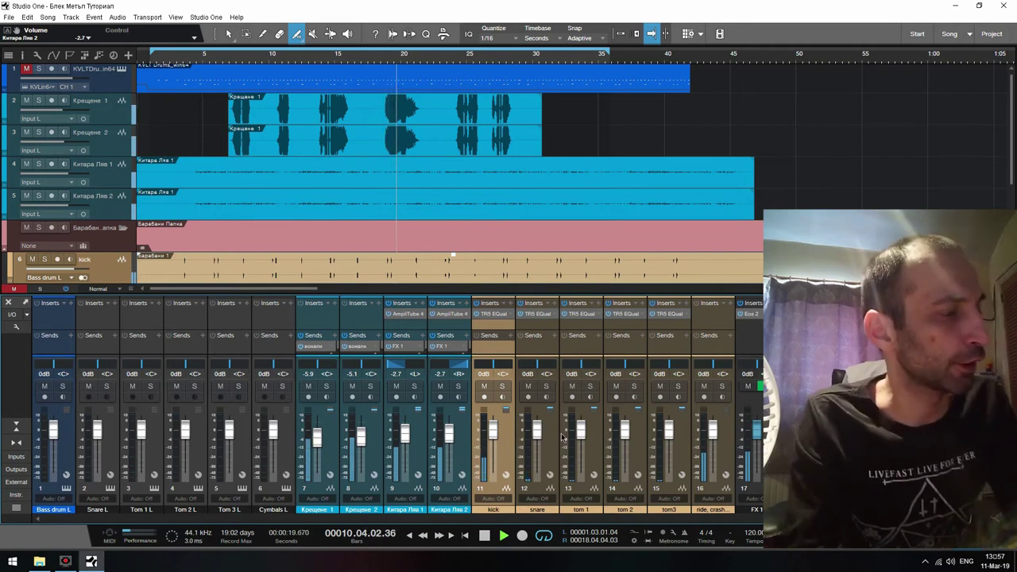
click(724, 401)
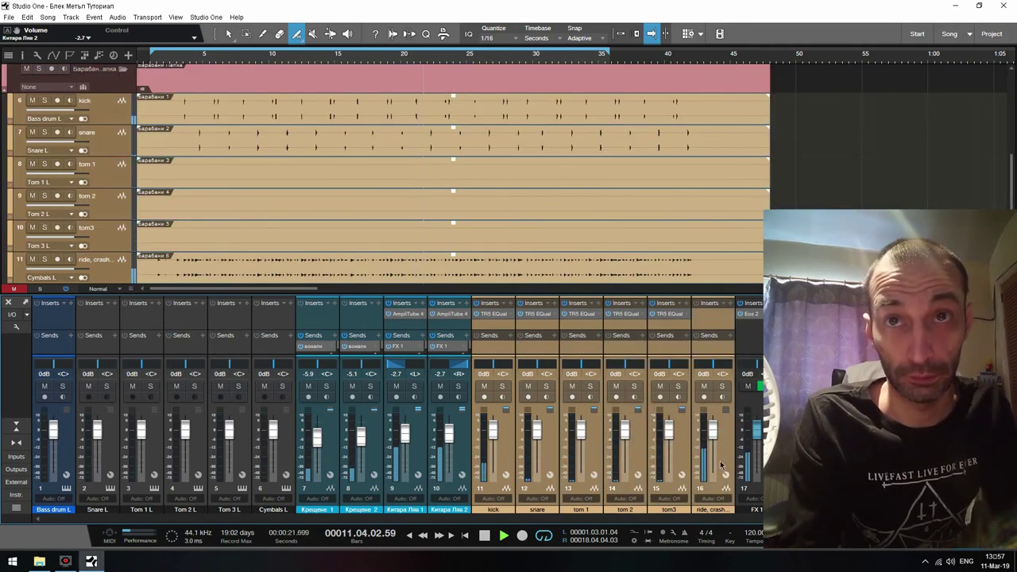
click(715, 351)
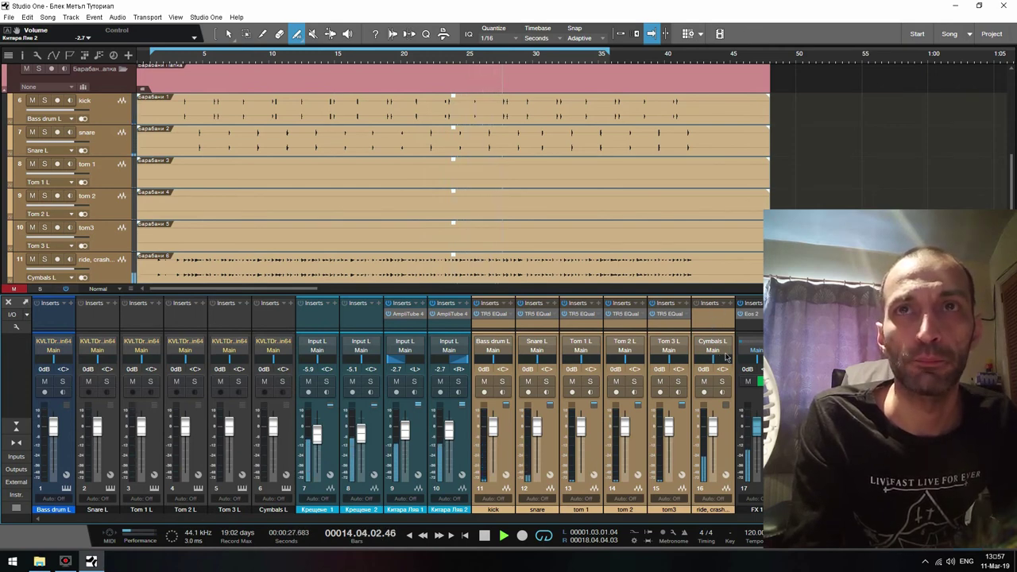
click(714, 352)
click(721, 376)
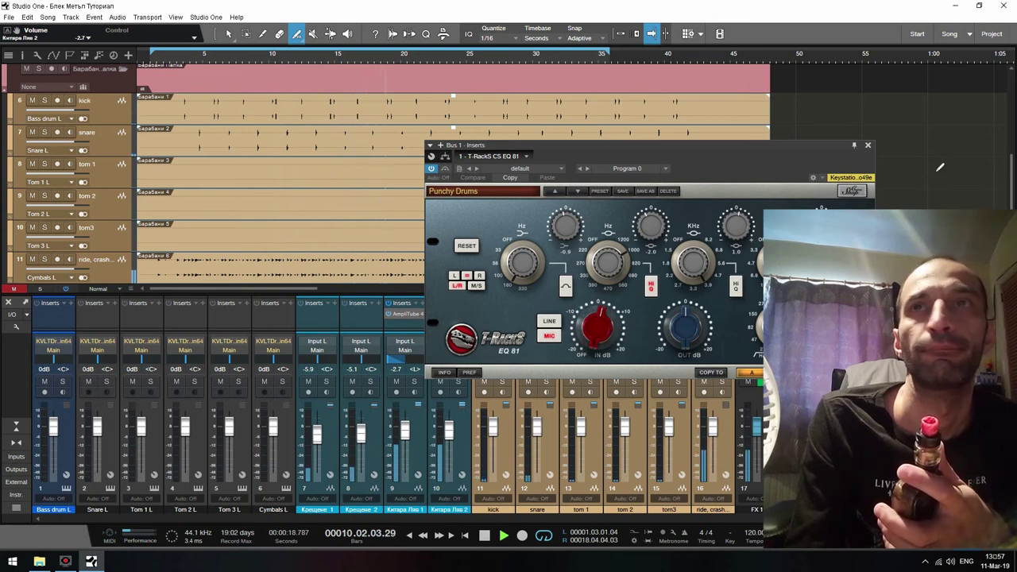
click(868, 146)
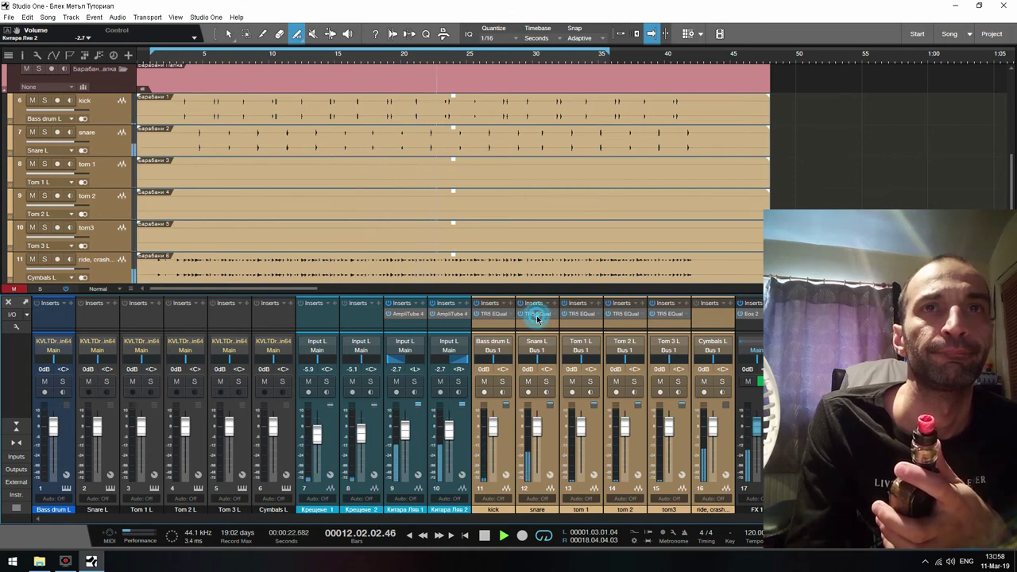
- Raise band 3 of the snare's TR5 EQual to a 6.8 dB gain starting from 1.18 kHz
click(538, 316)
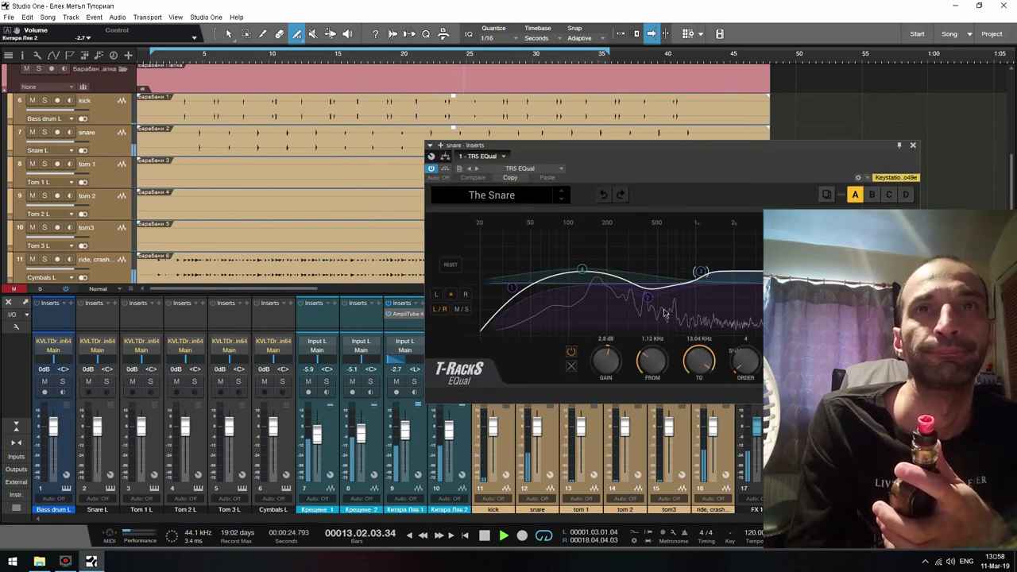
drag(651, 365, 615, 344)
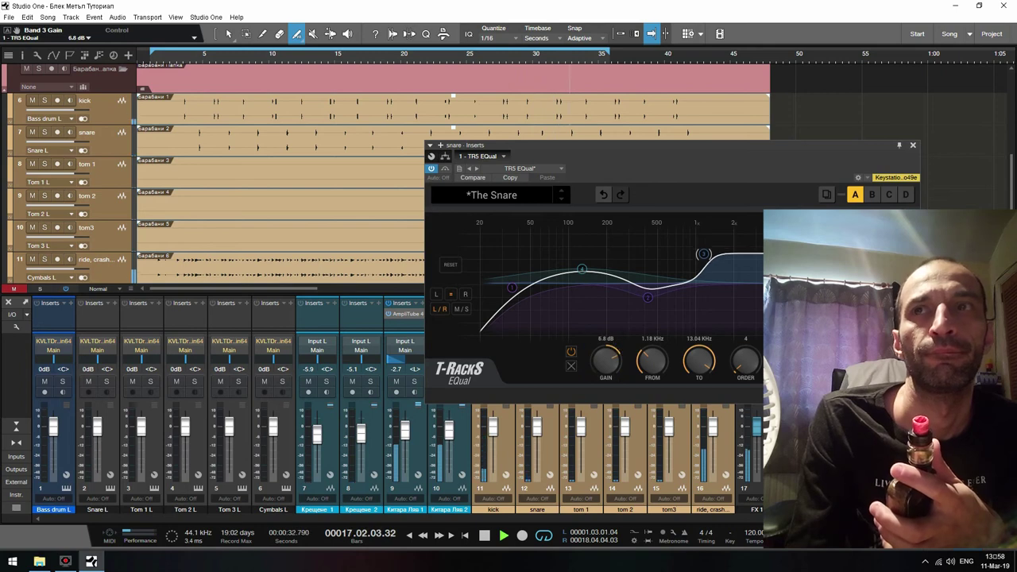
click(913, 145)
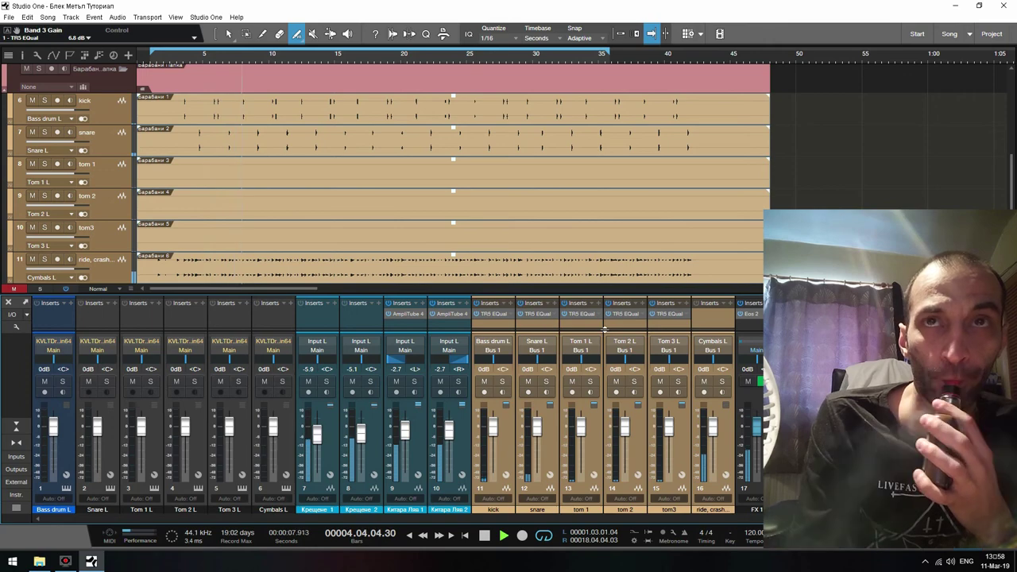
- Add TR5 EQual to the ride and crash channel with The Overheads preset loaded
mouse_move(707, 324)
mouse_down()
mouse_move(684, 319)
mouse_move(706, 319)
mouse_up()
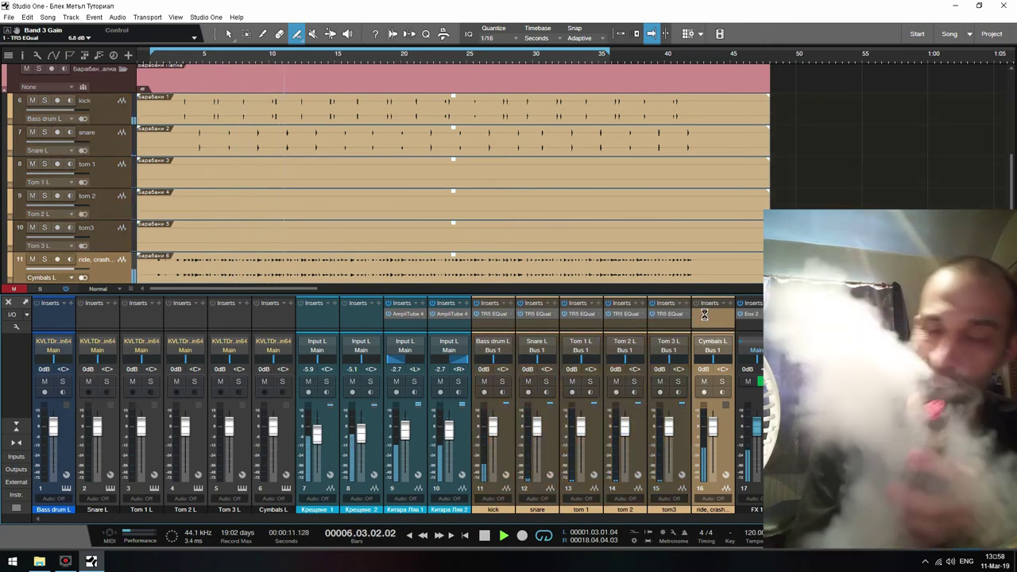
click(513, 198)
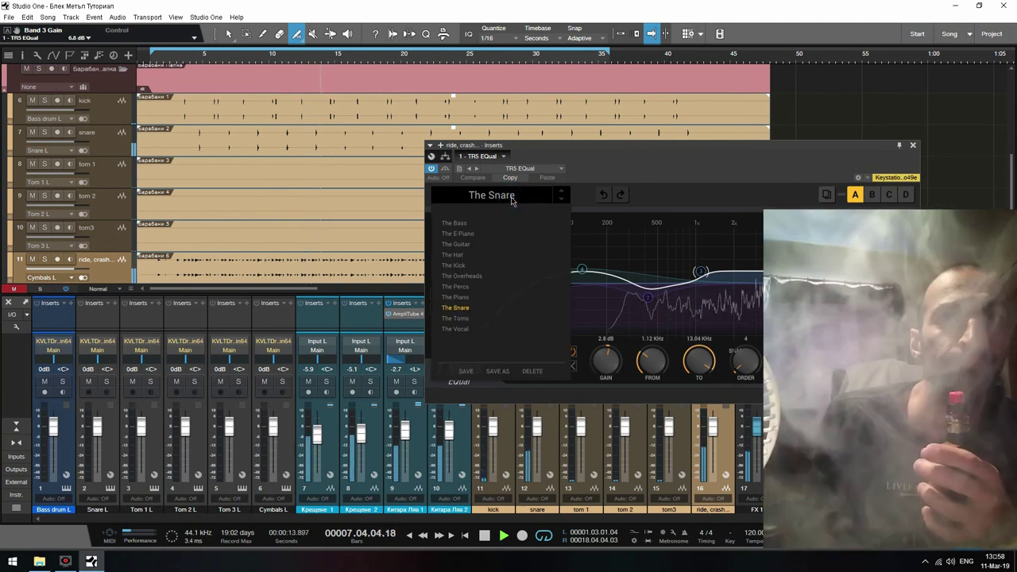
click(467, 275)
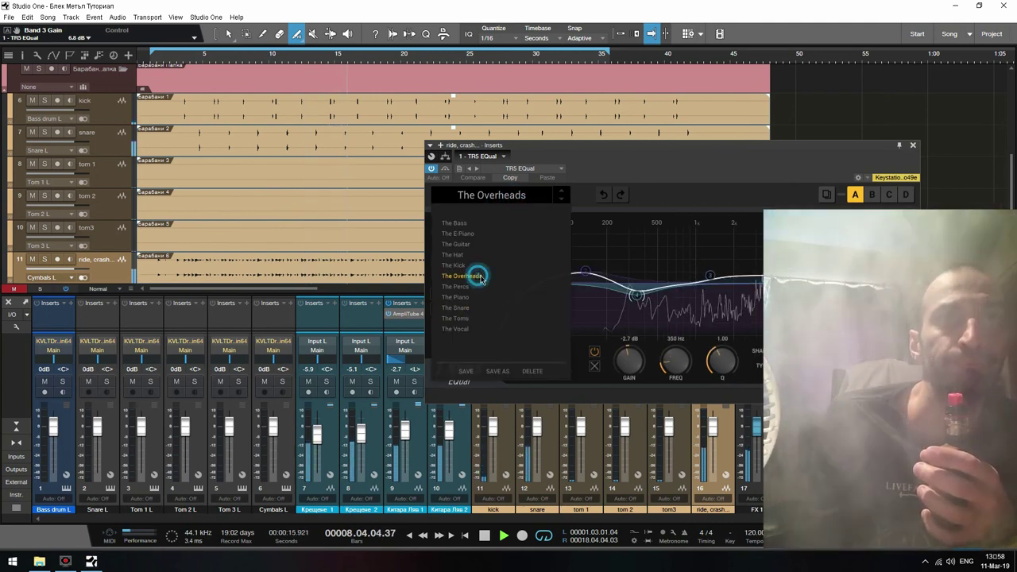
click(916, 147)
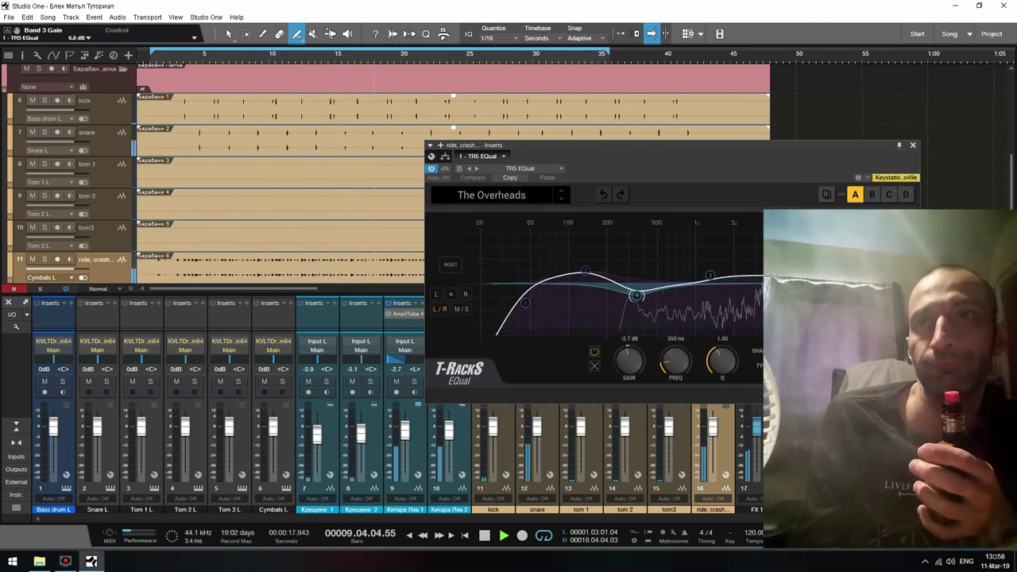
click(913, 145)
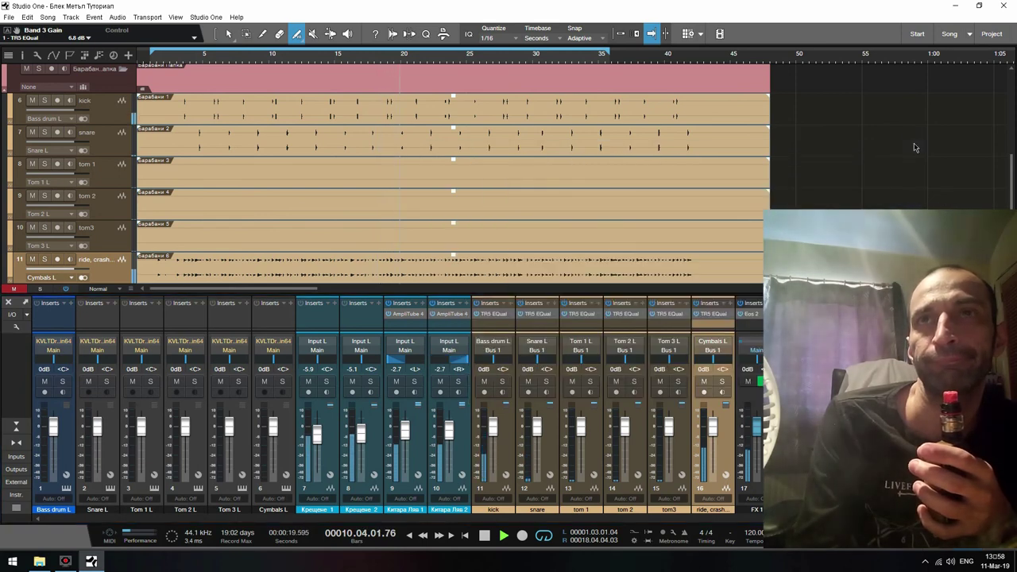
- Hide the mixer, turn off loop playback and deselect the drum events in the arrangement
key(F3)
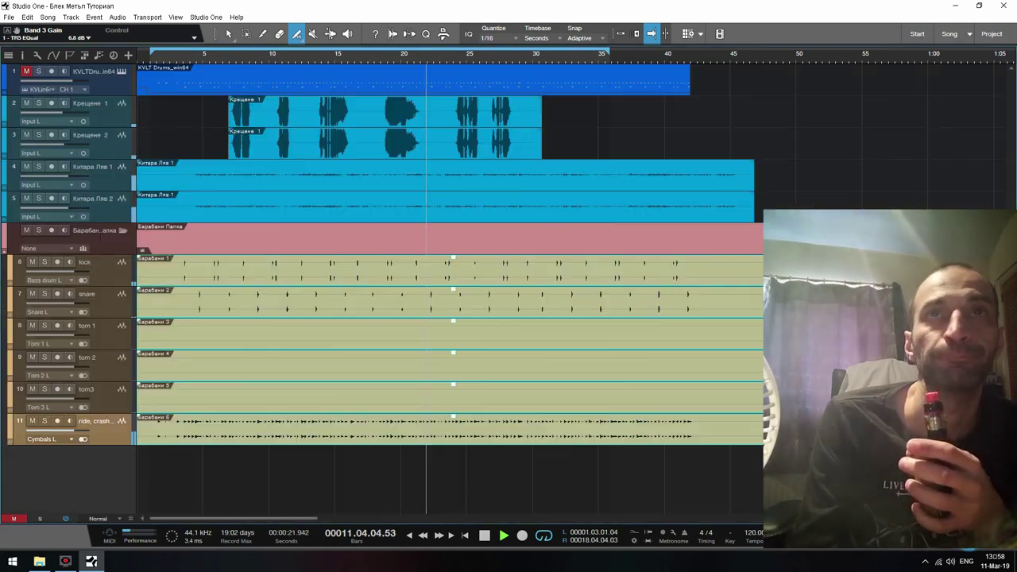
click(544, 535)
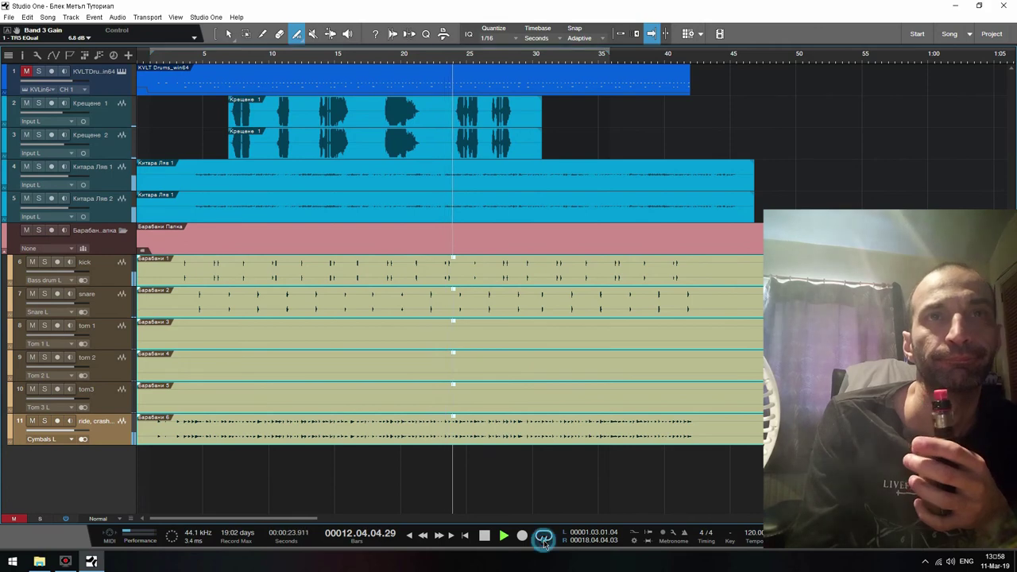
click(546, 476)
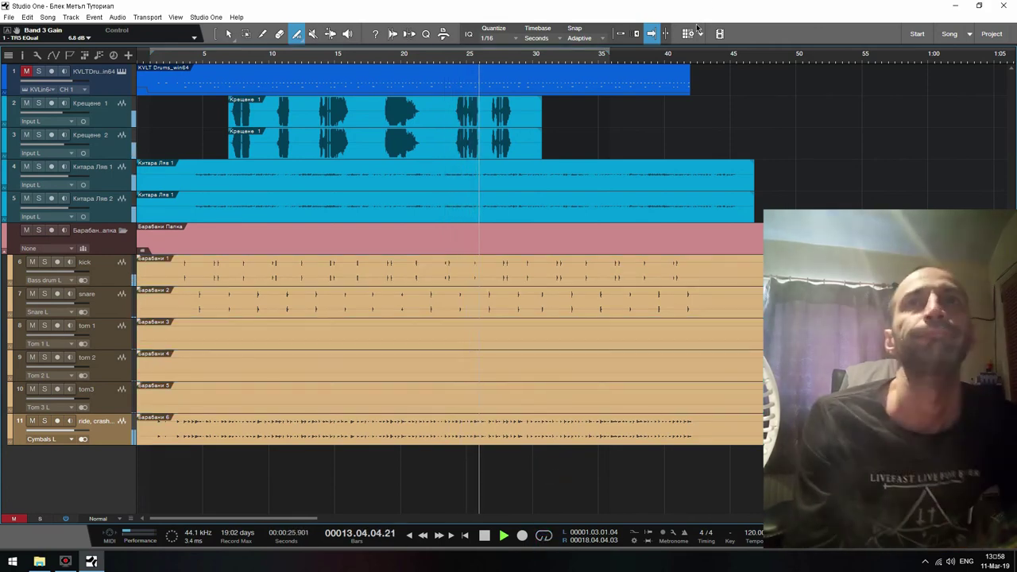